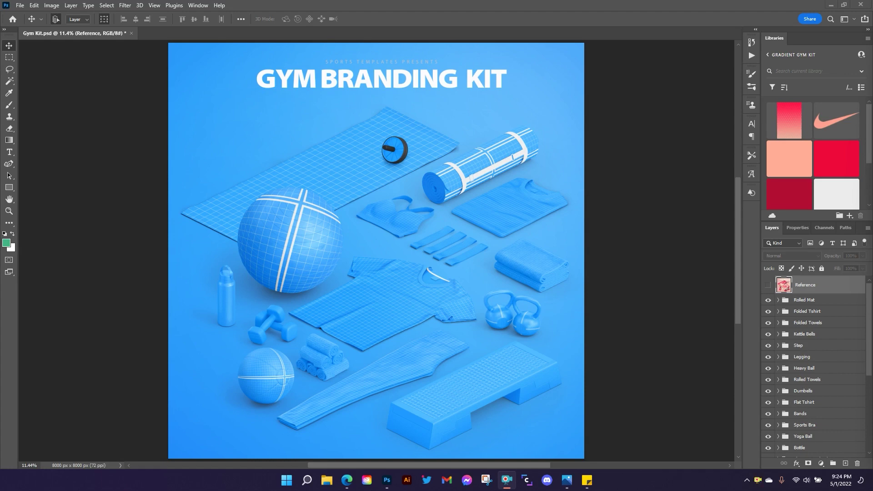
Show the Reference layer to review the finished gym kit and the library swatches, and hide it again.
left_click(768, 285)
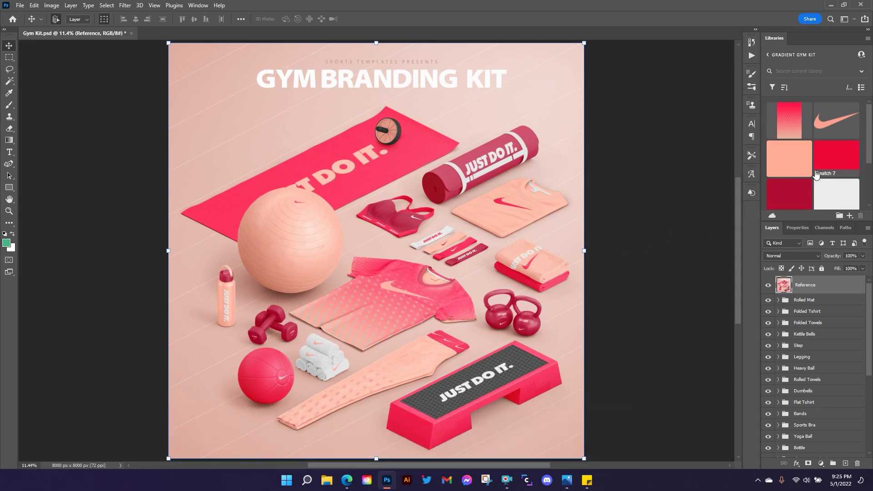
scroll(820, 137, "down", 2)
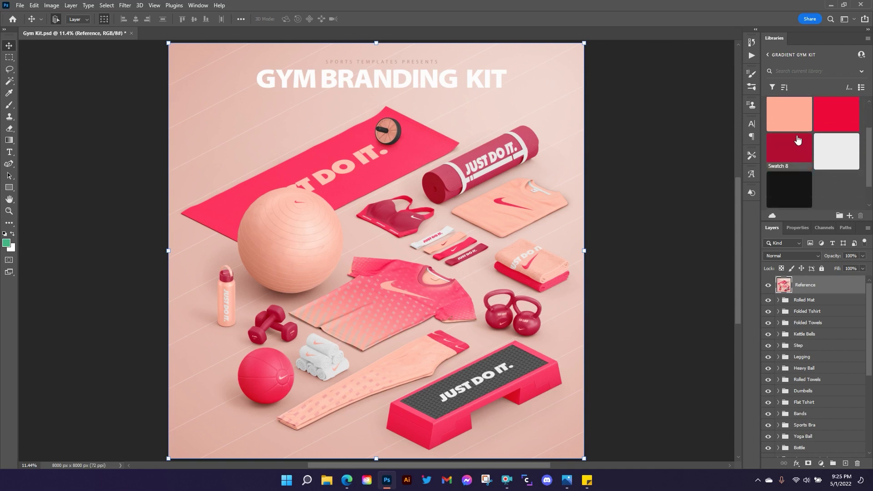
scroll(820, 137, "up", 2)
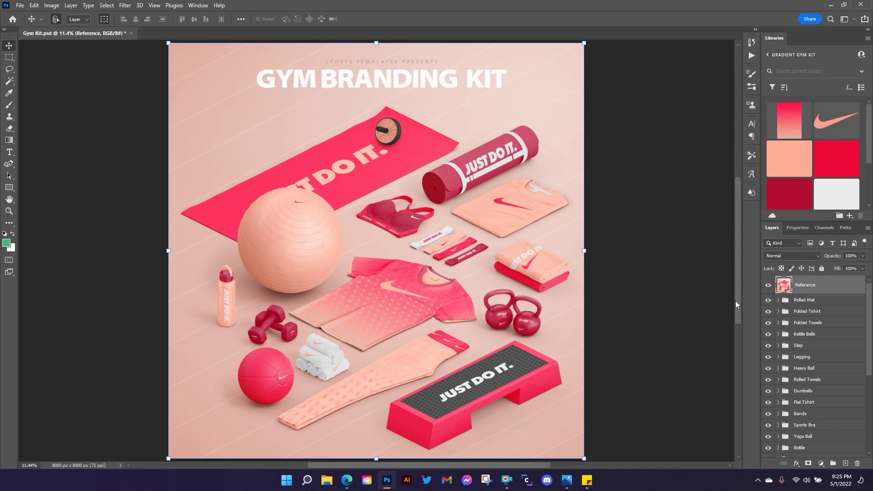
left_click(768, 286)
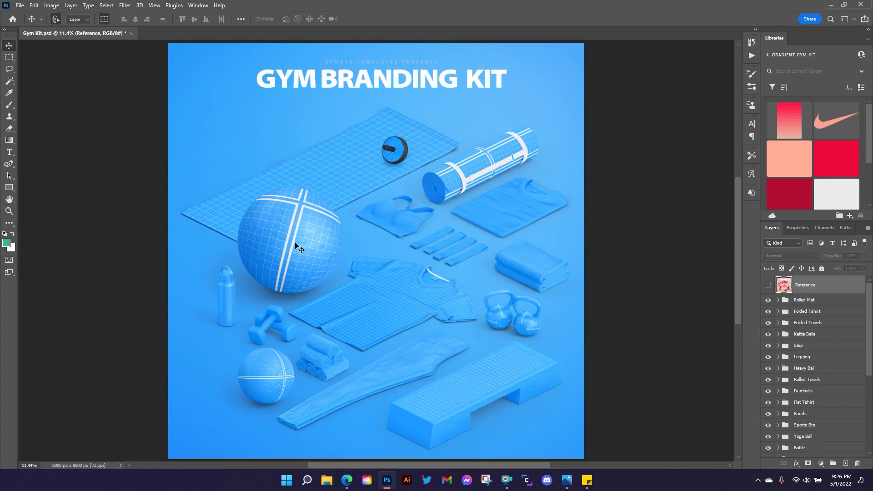
Examine the yoga ball's grid lines and surface texture up close.
scroll(429, 263, "up", 2)
scroll(429, 263, "up", 4)
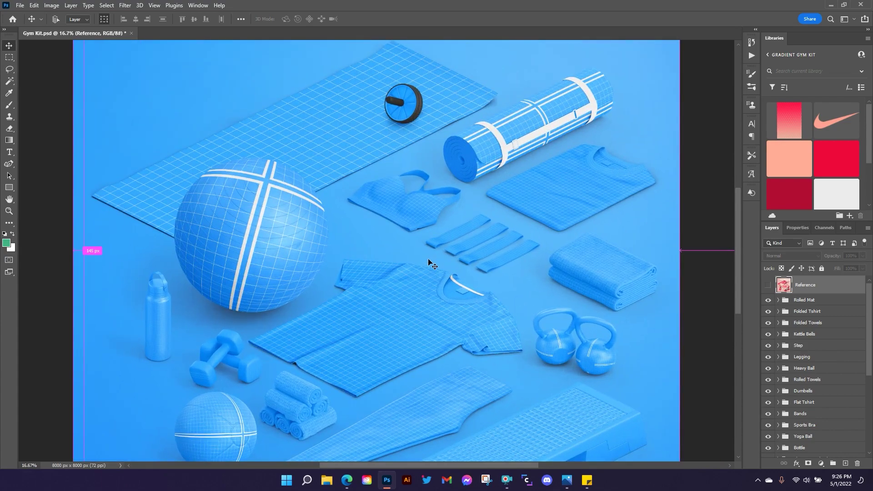
scroll(429, 263, "up", 1)
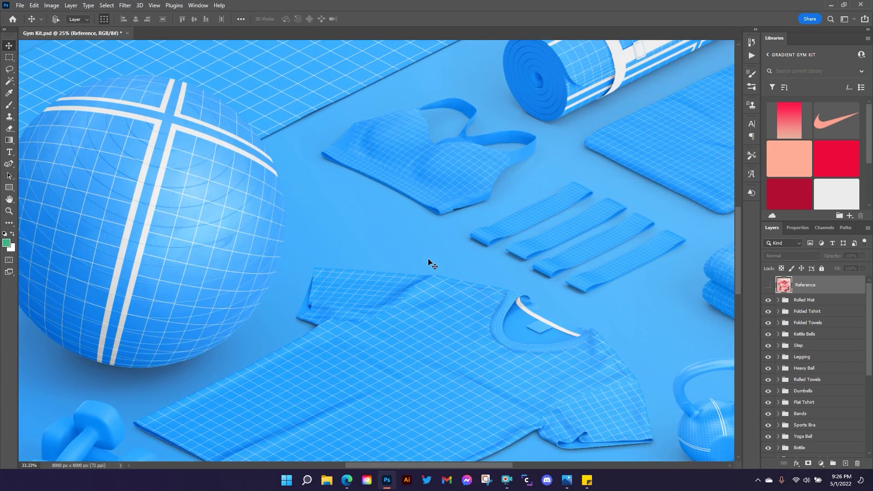
scroll(429, 263, "up", 1)
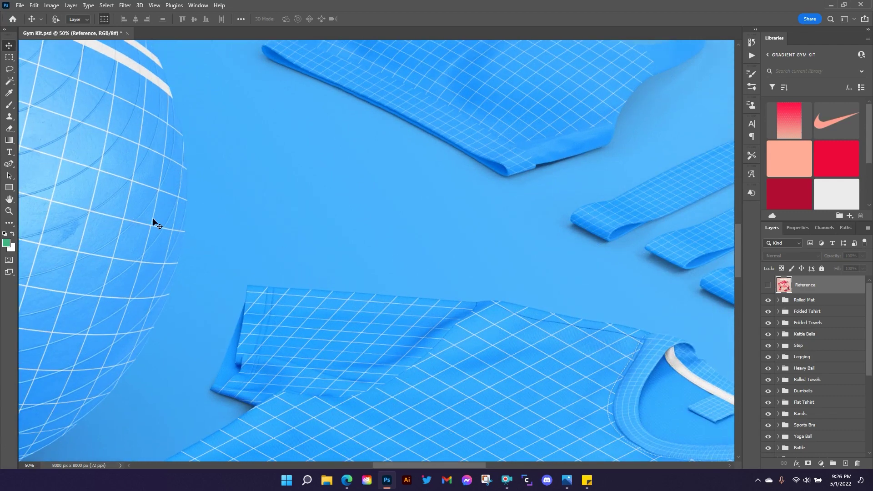
scroll(98, 226, "up", 1)
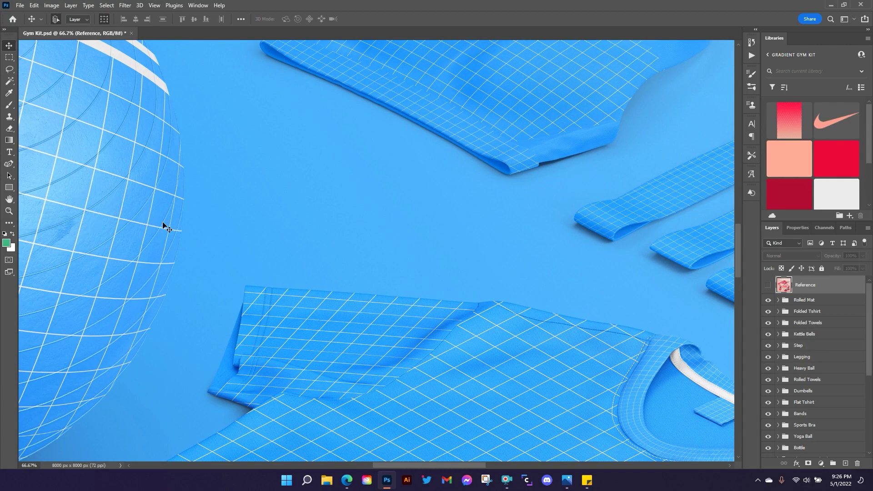
left_click_drag(402, 465, 333, 464)
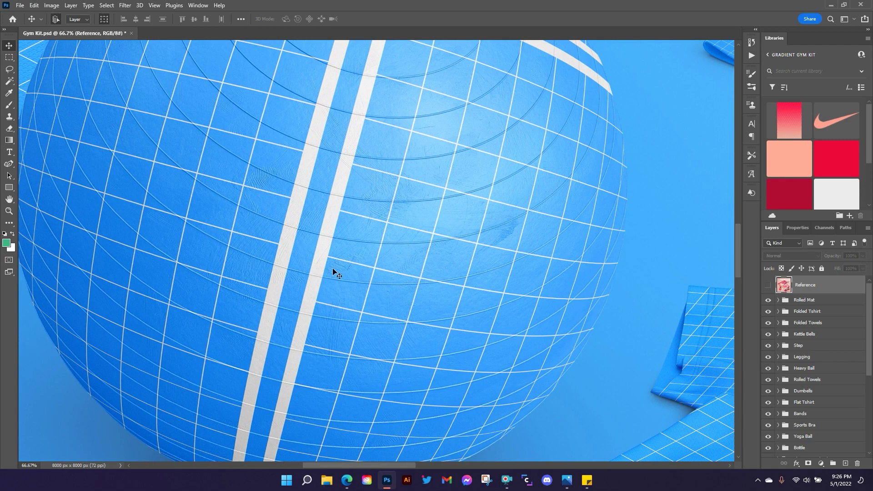
scroll(339, 267, "down", 3)
scroll(342, 266, "down", 1)
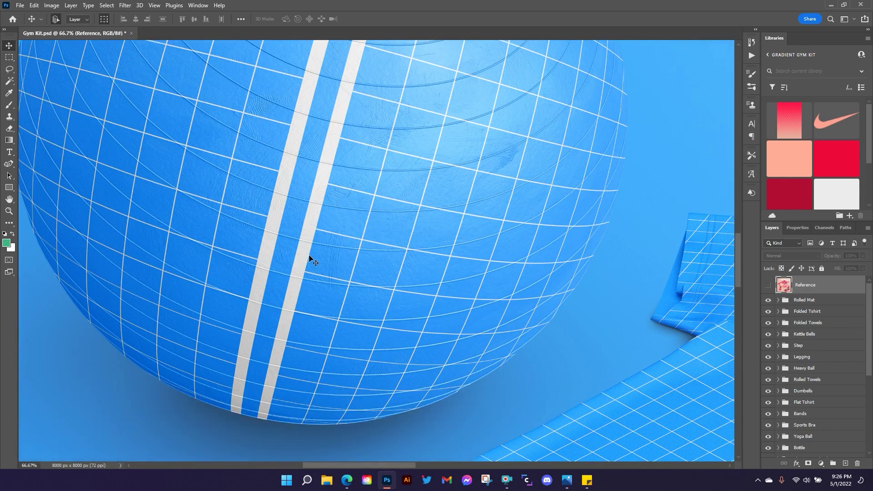
scroll(312, 255, "up", 10)
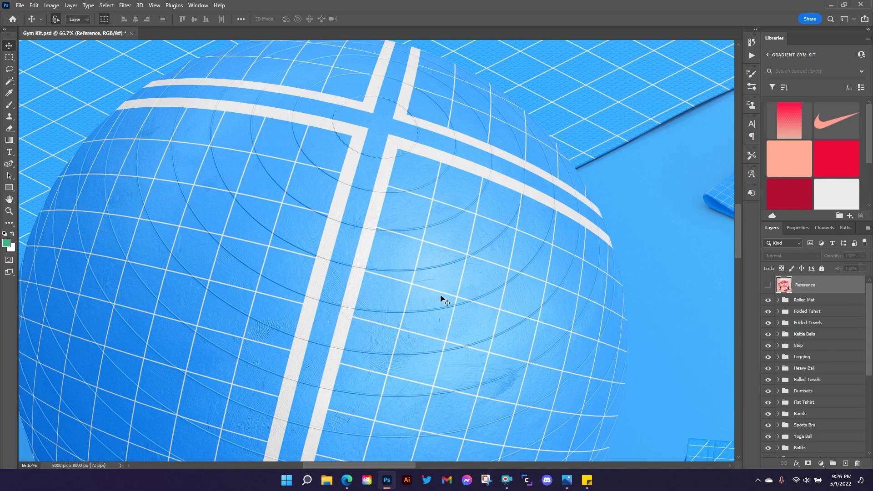
scroll(473, 228, "up", 10)
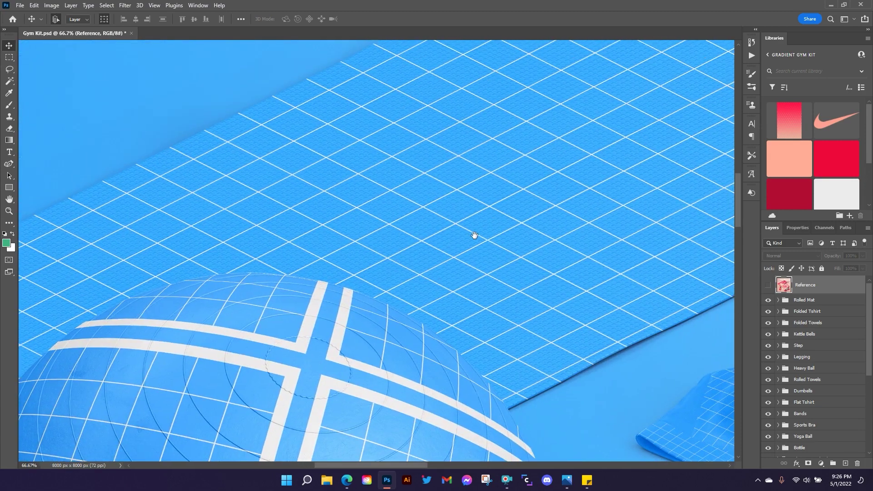
Inspect the flat mat and wheel, rolled mat, folded T-shirt, folded towels, kettlebells and step platform at close range.
left_click_drag(474, 235, 315, 306)
left_click_drag(445, 250, 255, 331)
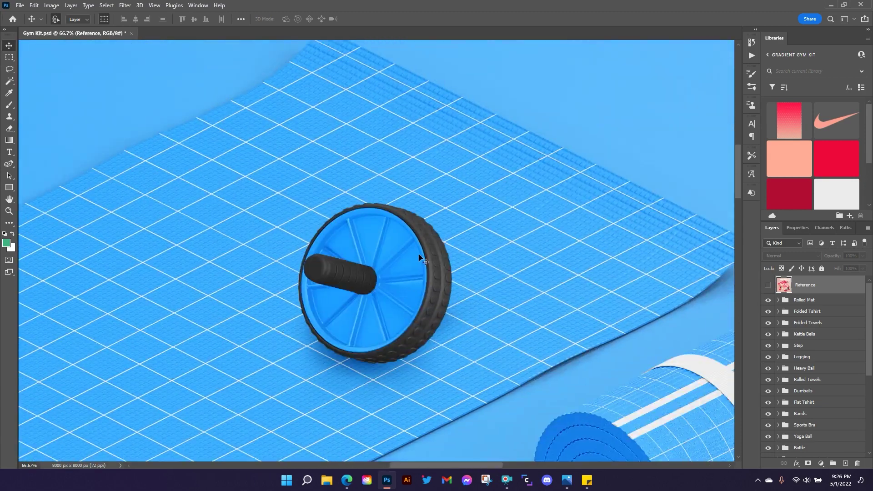
left_click_drag(501, 357, 271, 314)
left_click_drag(494, 199, 333, 317)
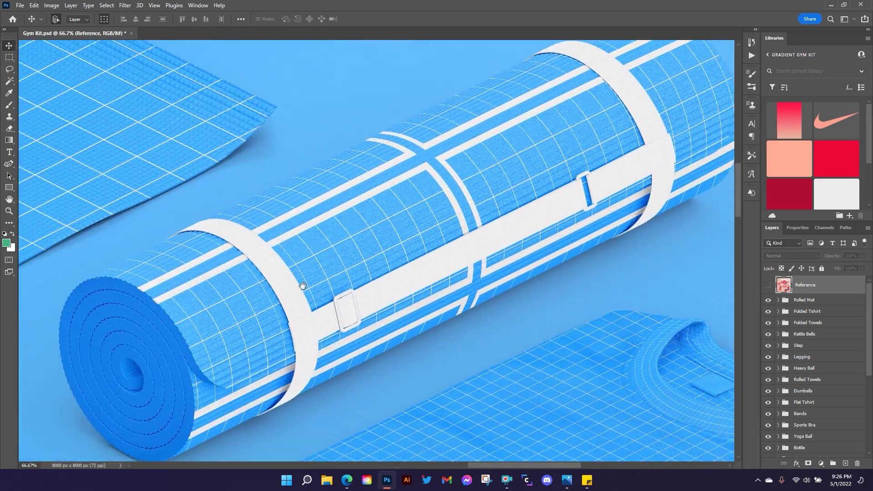
left_click_drag(477, 364, 398, 269)
left_click_drag(499, 380, 431, 257)
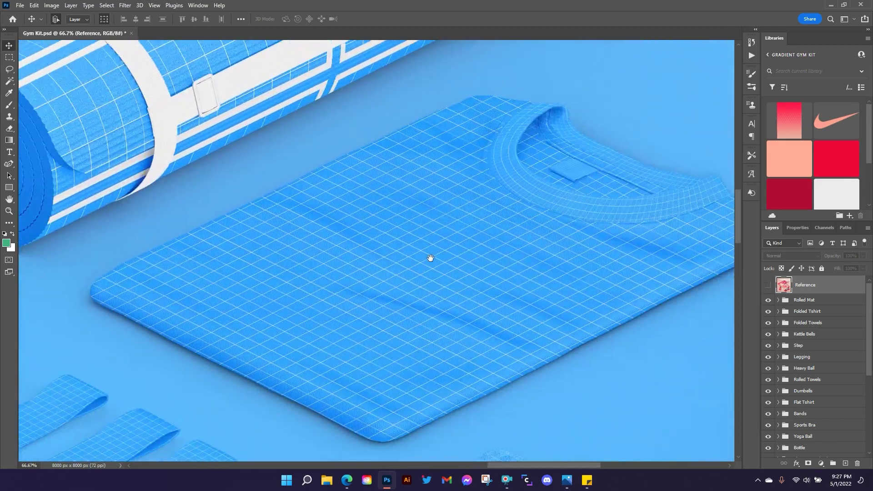
left_click_drag(546, 259, 456, 241)
scroll(423, 306, "down", 5)
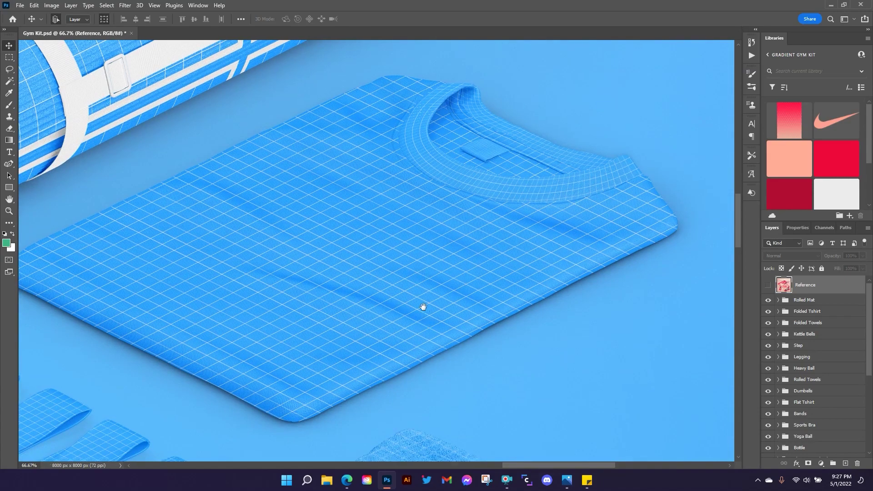
scroll(430, 286, "down", 3)
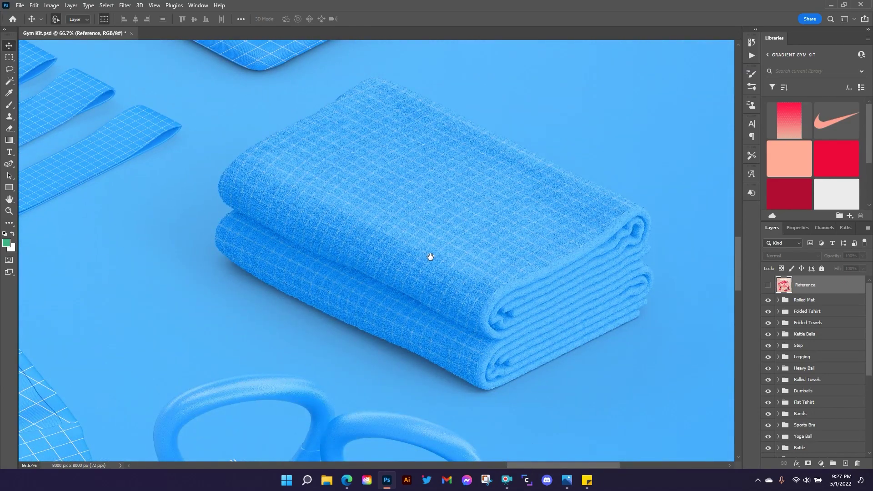
scroll(429, 256, "down", 7)
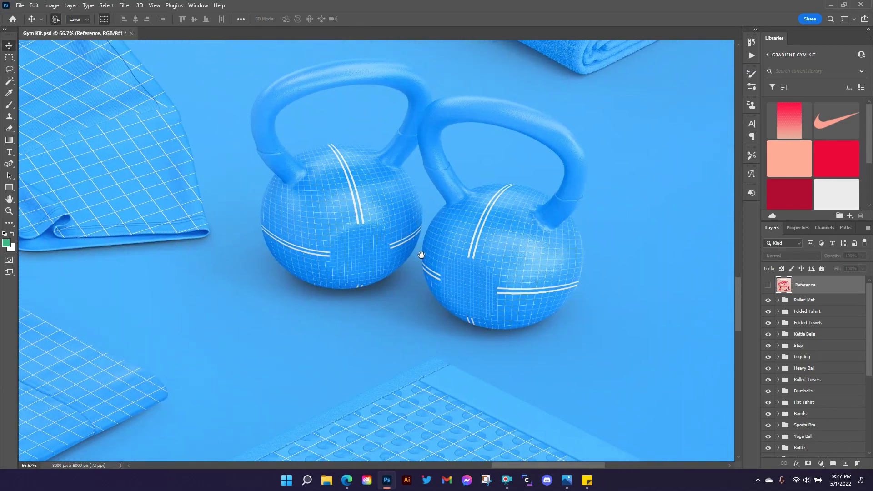
scroll(421, 255, "up", 1)
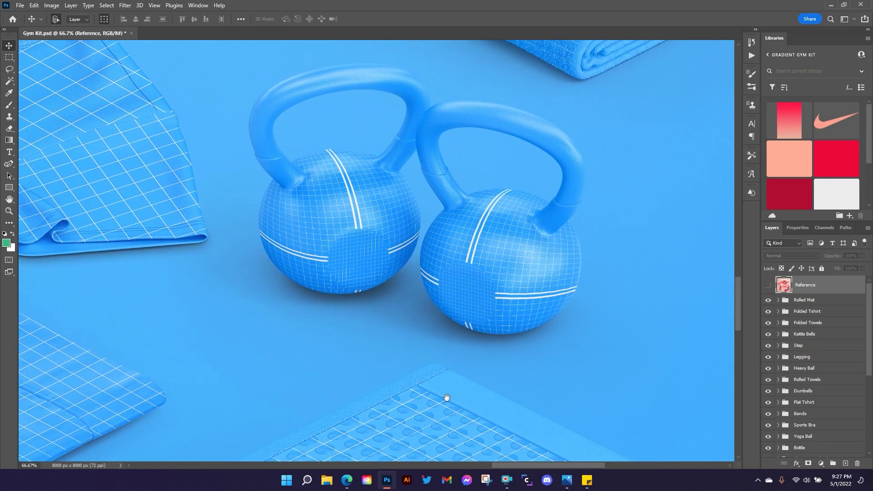
scroll(446, 398, "down", 6)
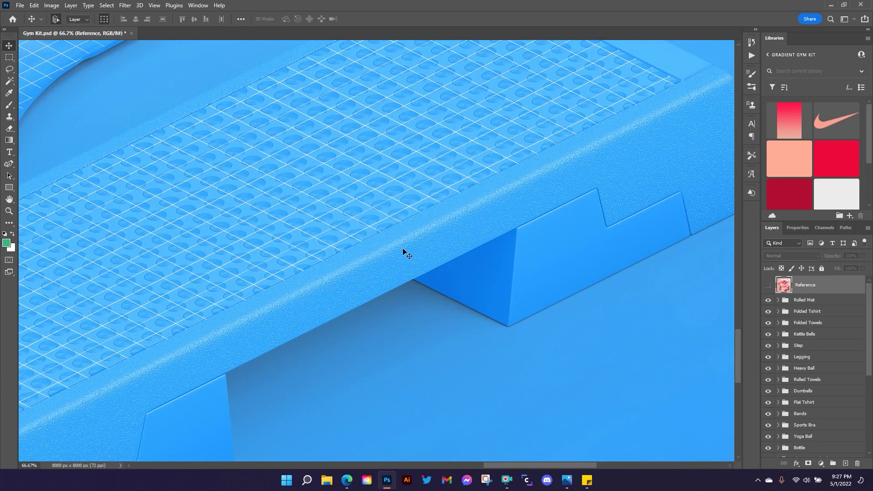
left_click_drag(179, 354, 542, 244)
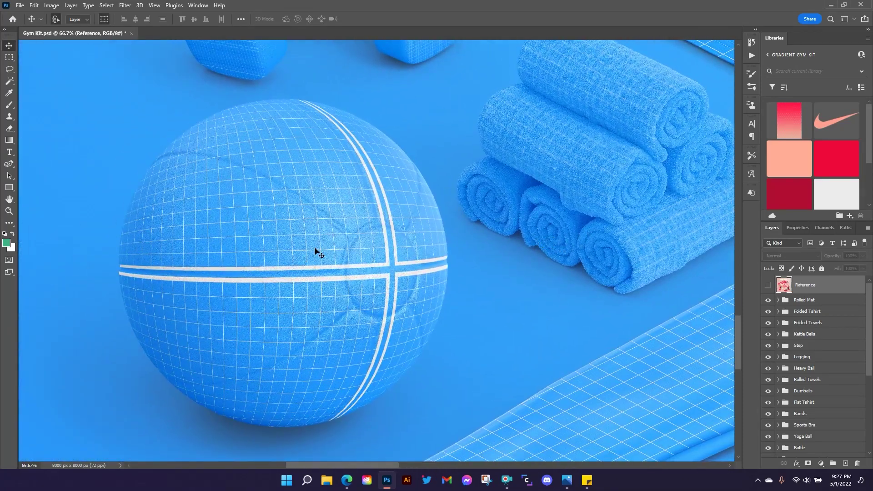
Examine the flat T-shirt's fabric, collar and label up close, and return to the full mockup.
left_click_drag(382, 181, 345, 417)
left_click_drag(323, 263, 249, 279)
left_click_drag(355, 288, 296, 266)
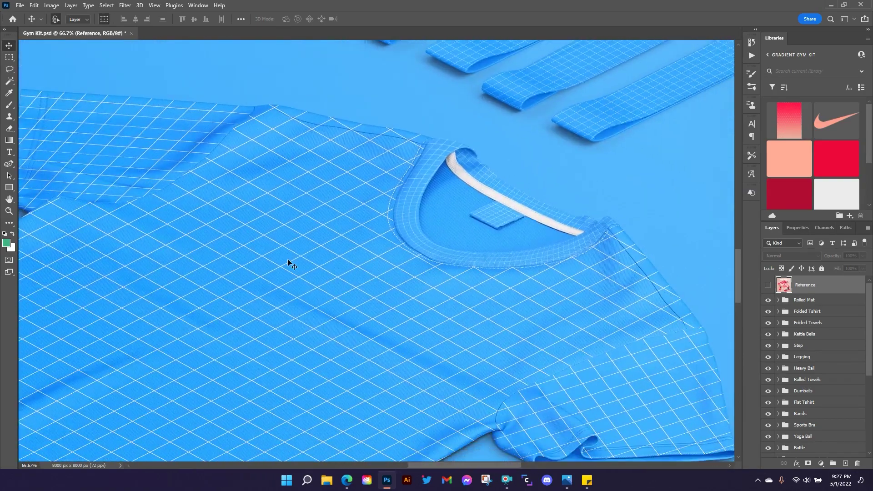
key("ctrl+plus")
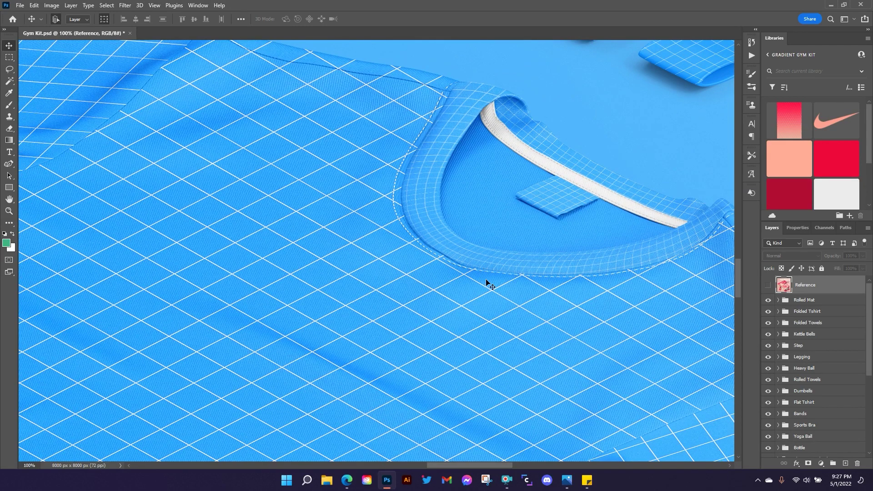
left_click_drag(542, 244, 437, 271)
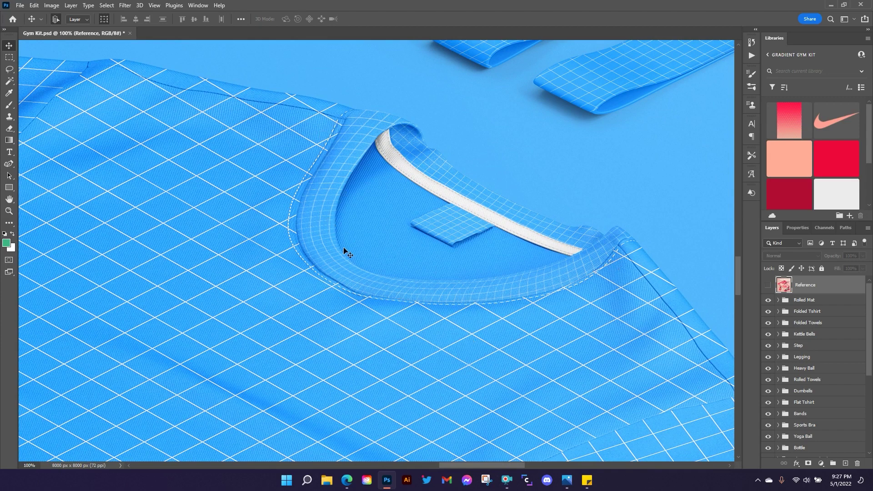
left_click_drag(344, 250, 513, 353)
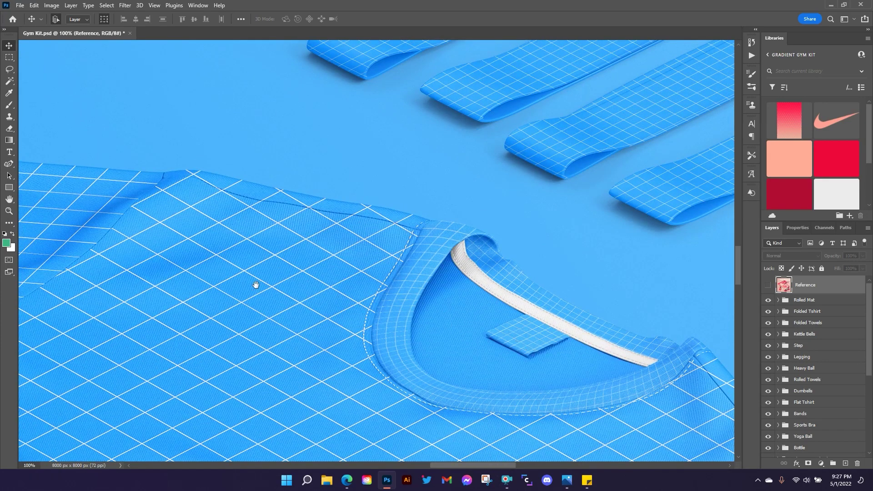
left_click_drag(272, 248, 417, 229)
key("ctrl+0")
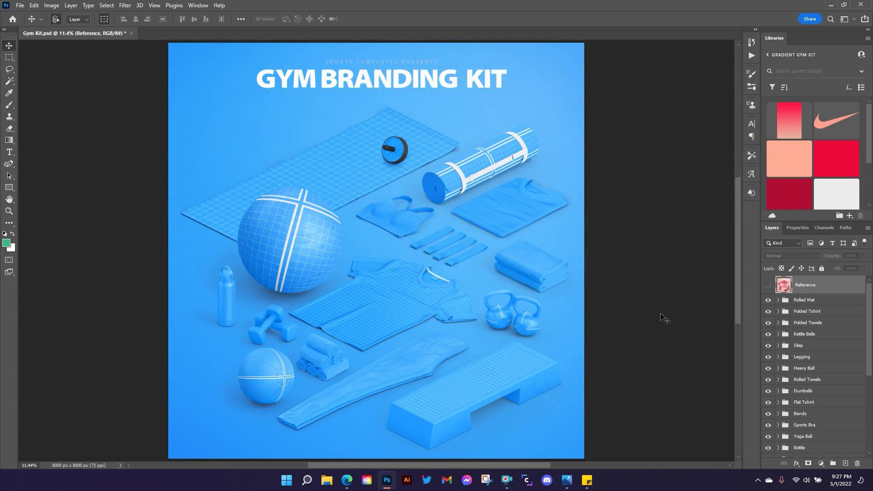
Recolour the Rolled Mat group's Object color layer with the dark red library swatch.
left_click(808, 301)
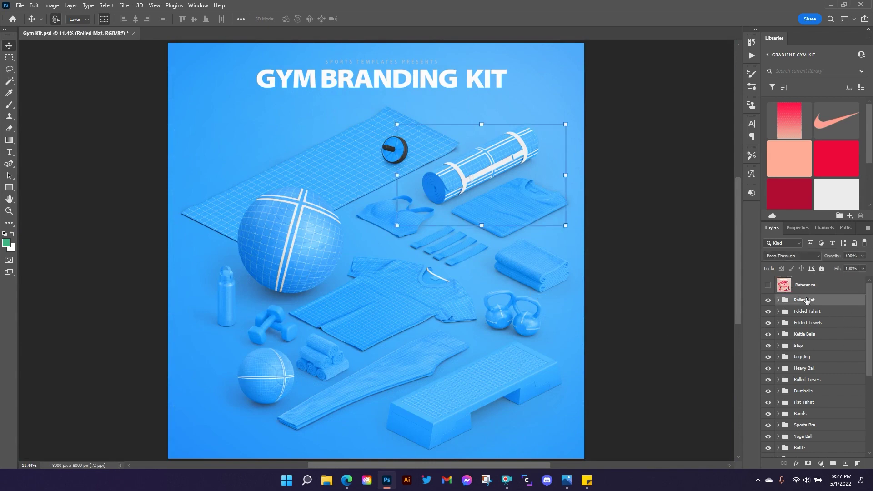
left_click(778, 300)
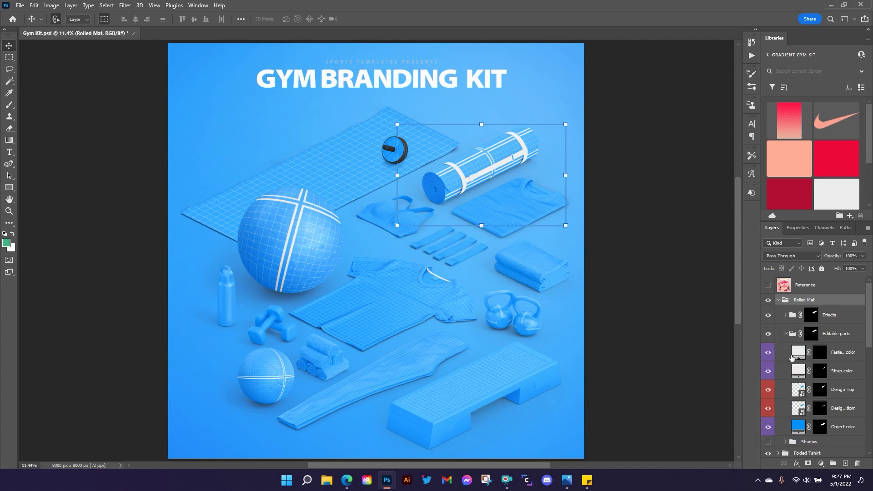
left_click(839, 427)
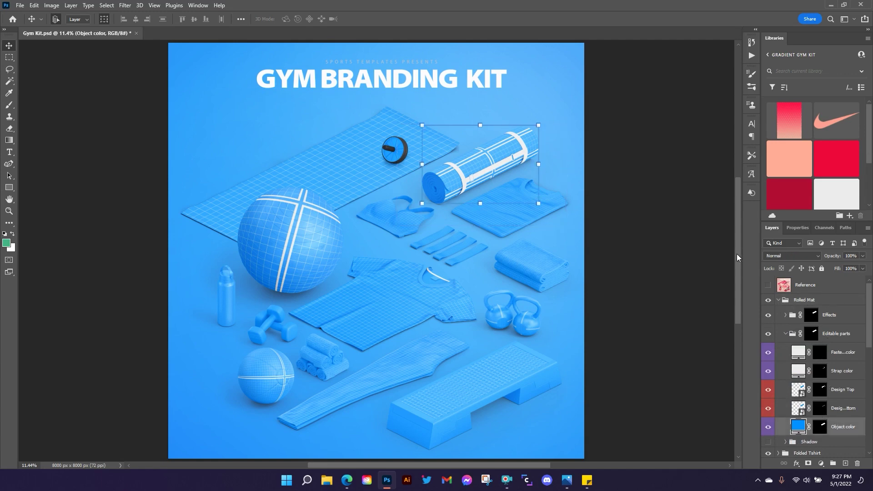
left_click(790, 198)
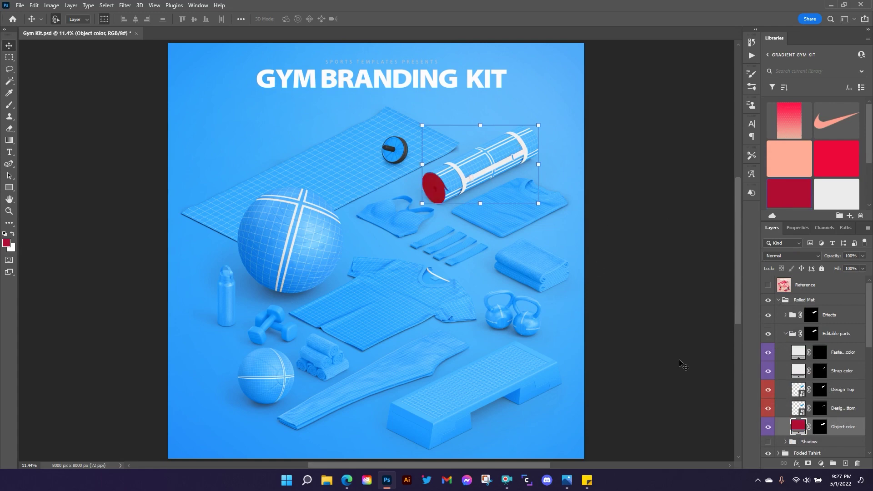
Preview the rolled mat without its Design Top and Design Bottom layers, and show both layers again.
left_click(768, 390)
left_click(768, 408)
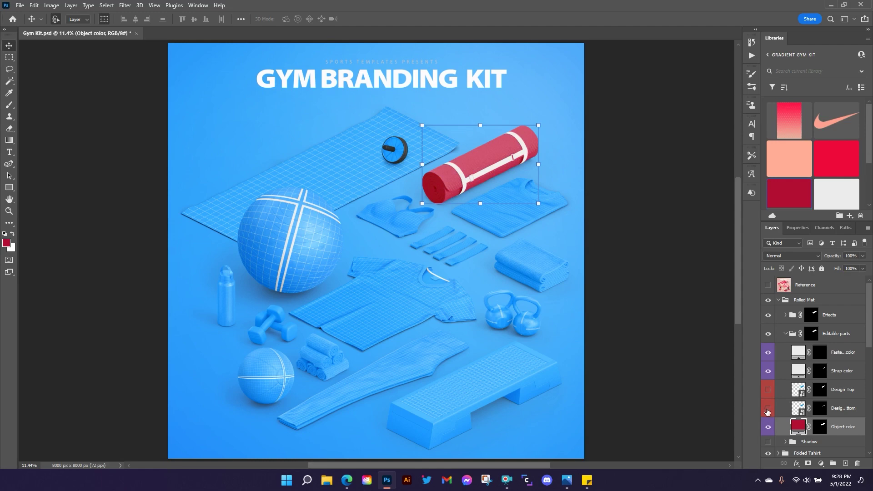
left_click(767, 409)
left_click(767, 390)
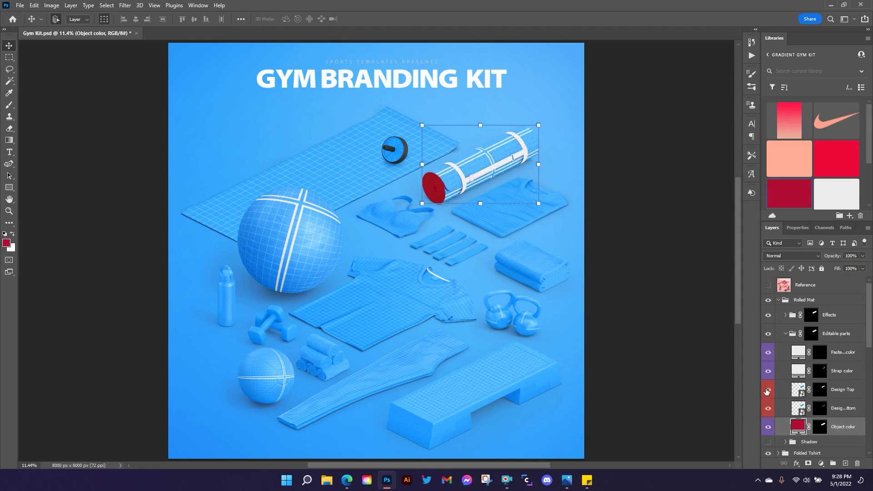
Apply the off-white library swatch to the rolled mat's straps and the dark red swatch to its fasteners.
left_click(842, 371)
left_click(841, 353, "shift")
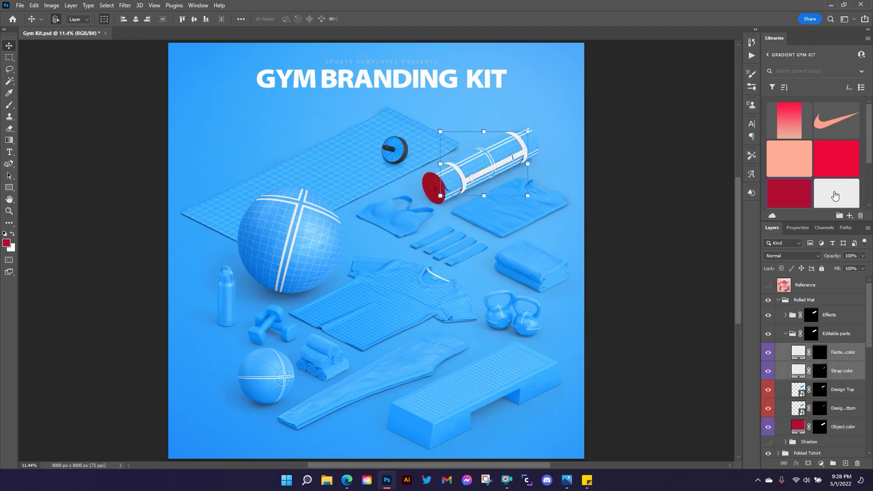
left_click(835, 196)
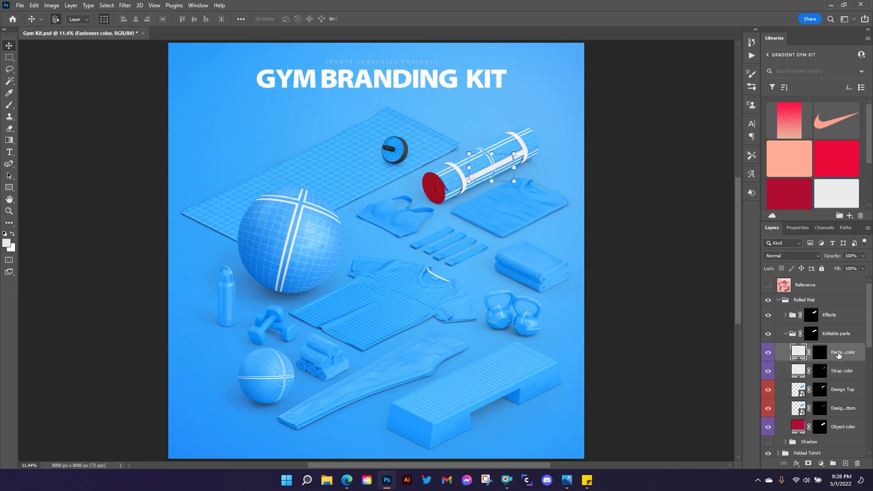
left_click(803, 194)
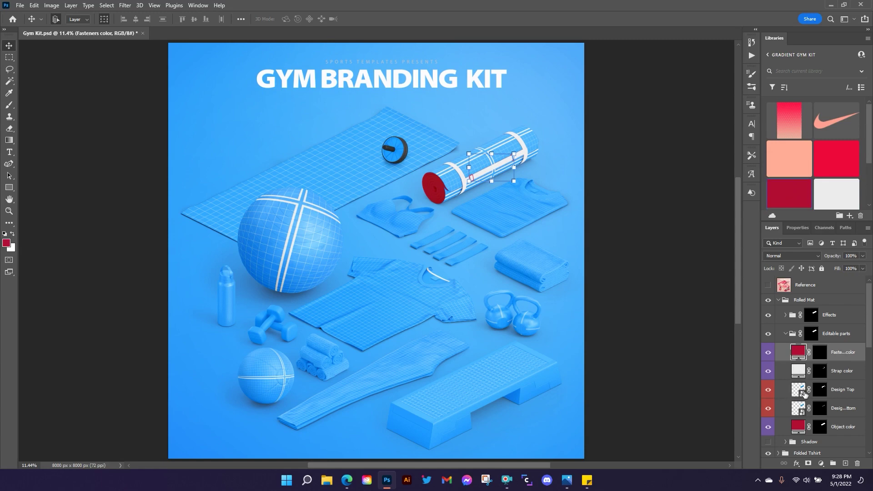
Open the rolled mat's Design Top artwork and add the text "JUST DO IT." in colour #eaeaea.
double_click(805, 394)
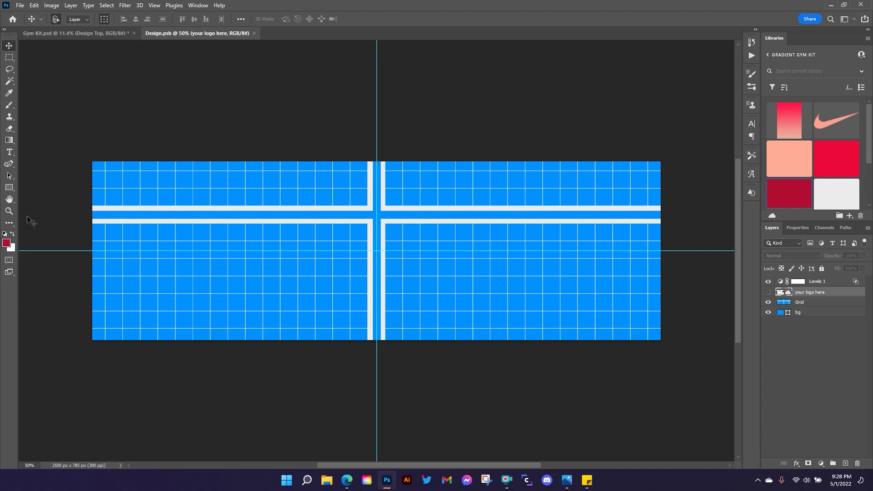
left_click(9, 151)
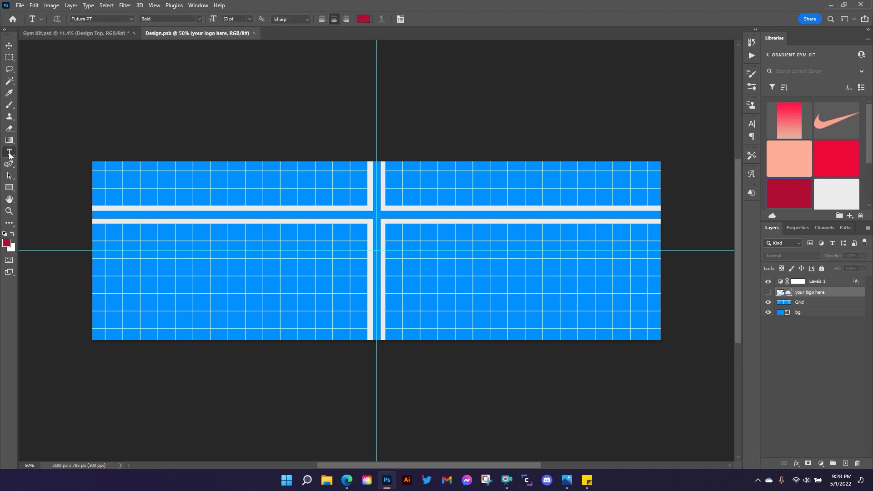
left_click(364, 19)
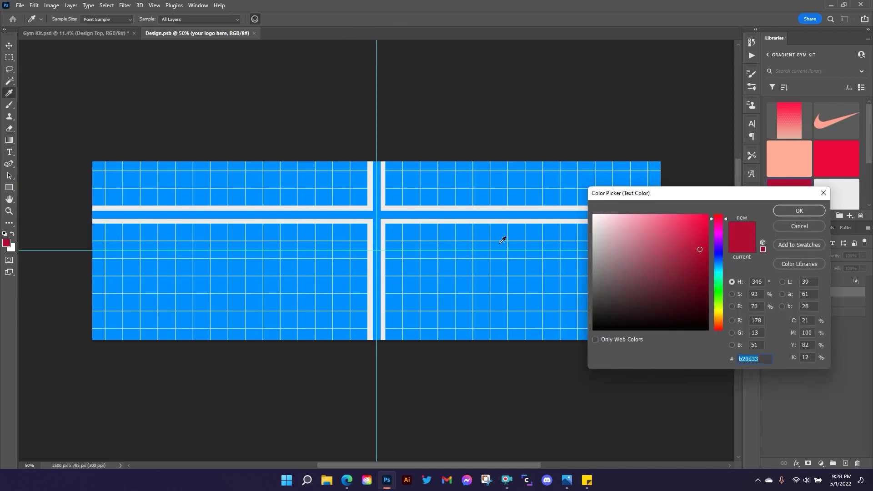
type("eaeaea")
left_click(799, 211)
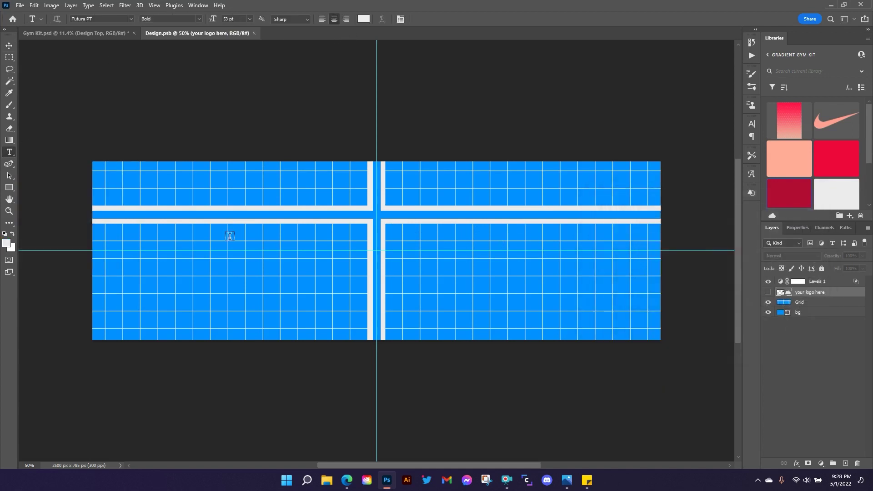
left_click_drag(162, 214, 643, 311)
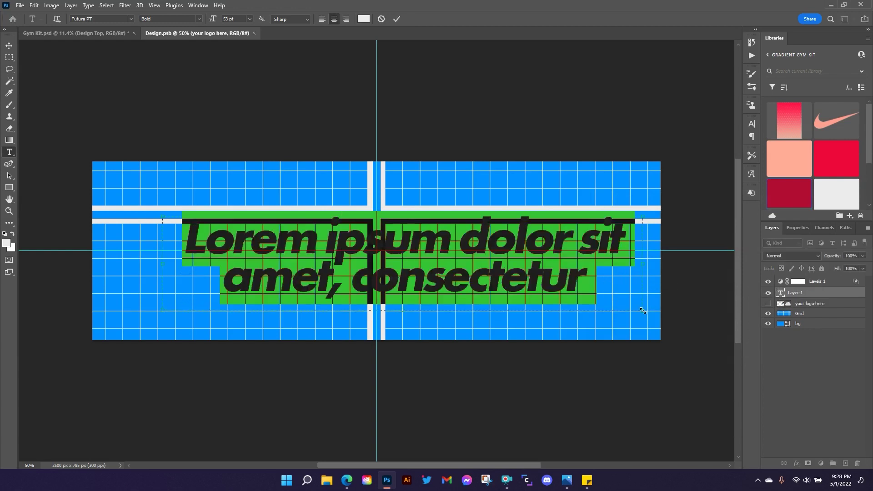
type("JUST DO IT.")
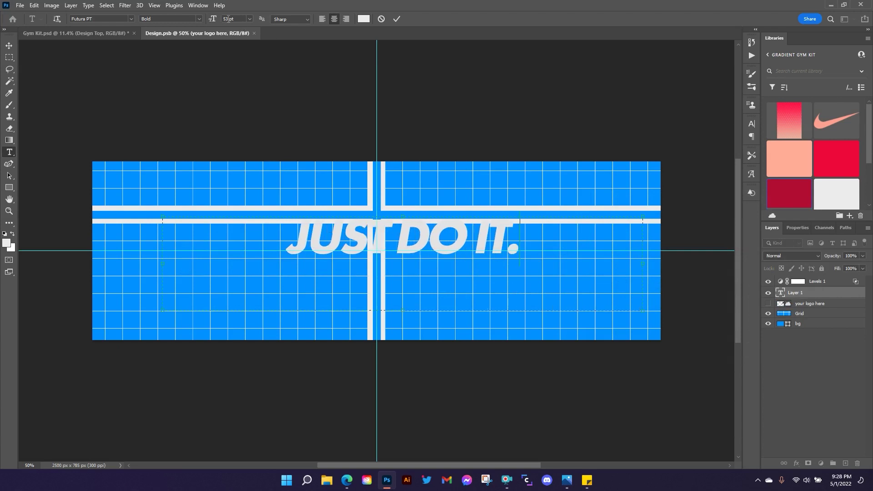
left_click(397, 20)
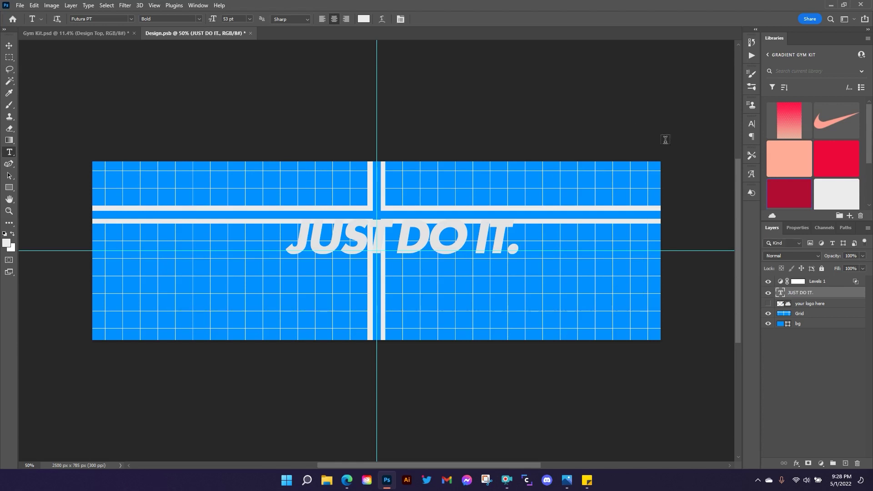
Change the "JUST DO IT." text's Futura PT style to Extra Bold Oblique.
left_click(751, 124)
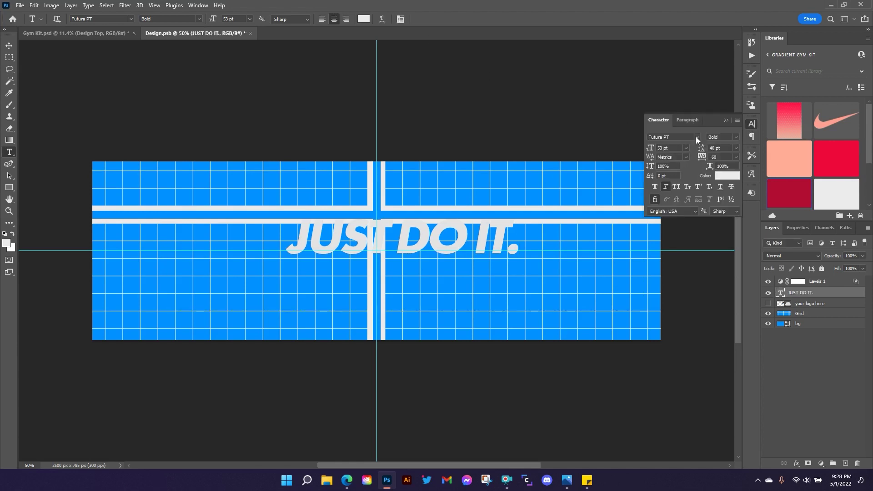
left_click(737, 138)
left_click(725, 162)
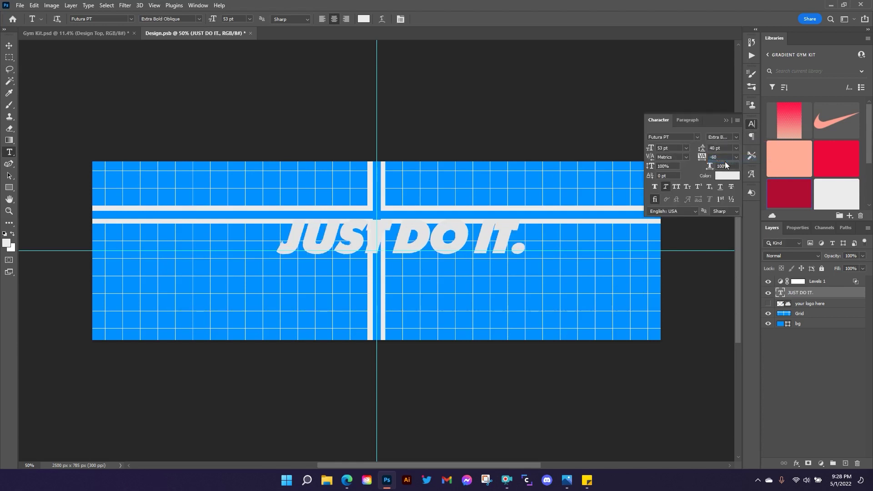
left_click(726, 120)
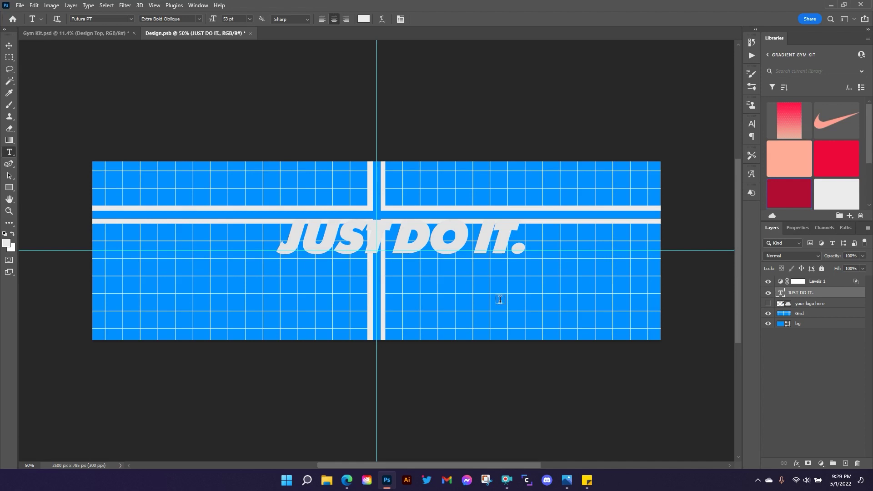
Centre the "JUST DO IT." text on the guides of the mat design.
left_click(6, 48)
left_click_drag(428, 230, 401, 246)
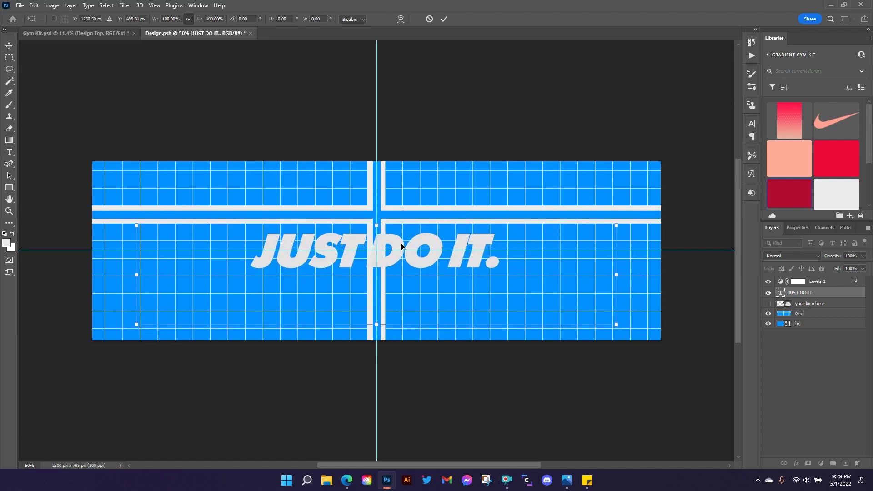
left_click(445, 19)
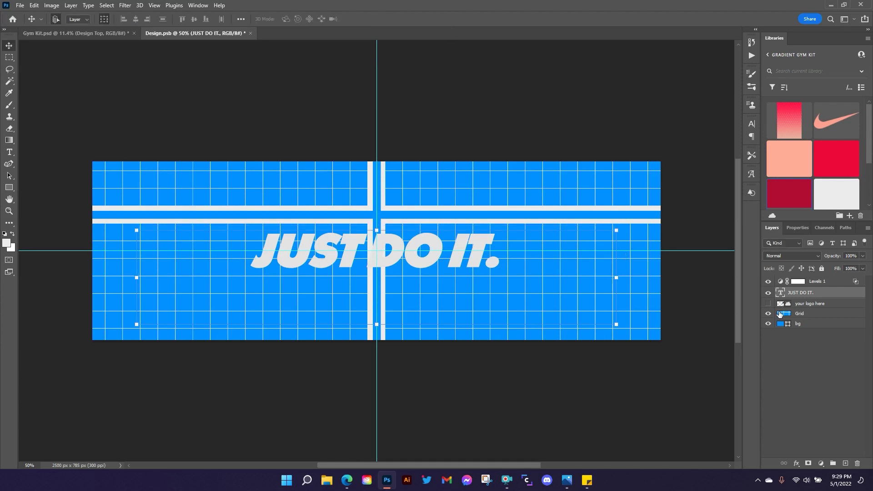
Hide the Grid and bg layers, save the design, and return to the Gym Kit.psd mockup.
left_click_drag(768, 314, 768, 326)
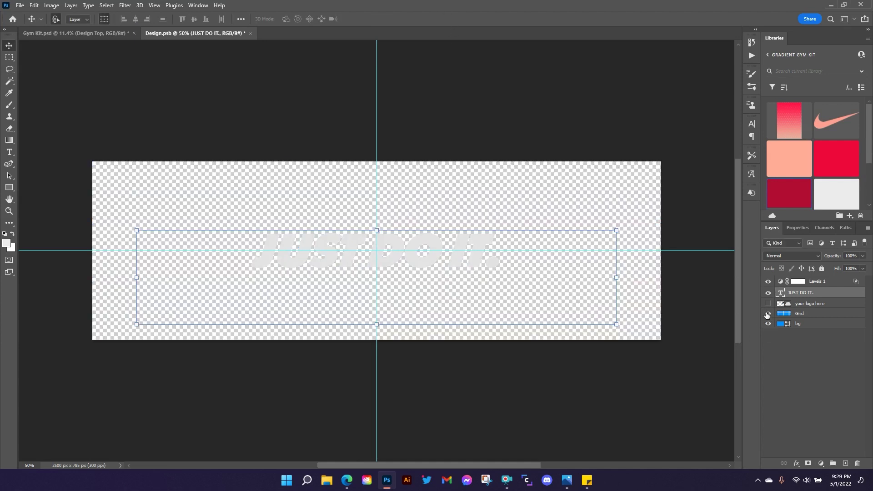
mouse_move(769, 313)
left_mouse_down()
mouse_move(770, 326)
mouse_move(769, 304)
left_mouse_up()
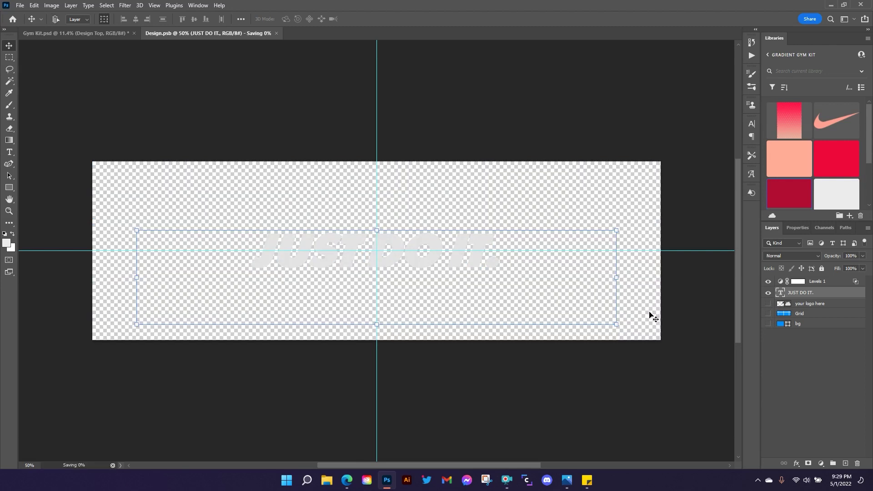
left_click(73, 35)
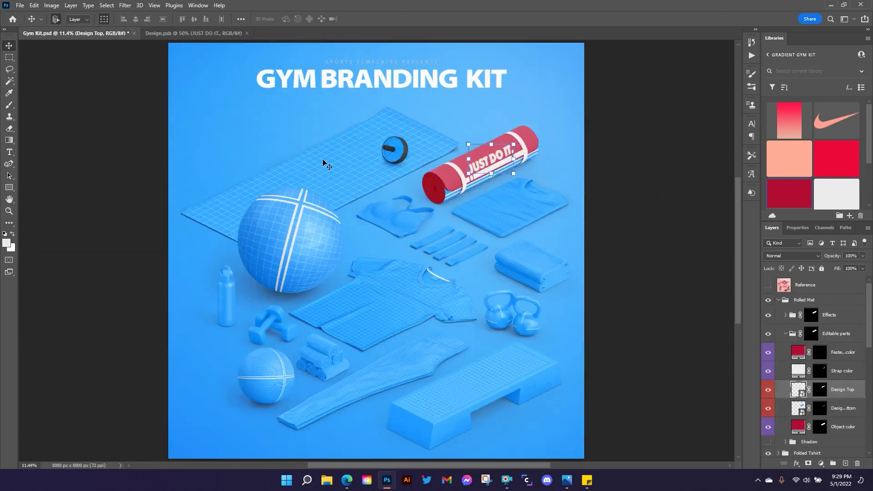
Move the "JUST DO IT." text slightly up in Design.psb, save it, and return to the mockup.
left_click(212, 35)
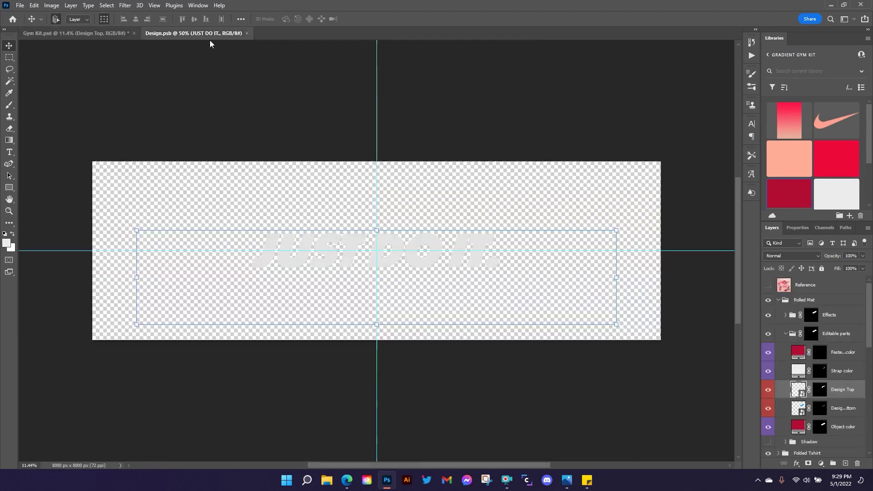
left_click(377, 226)
left_click_drag(387, 241, 386, 230)
left_click(443, 19)
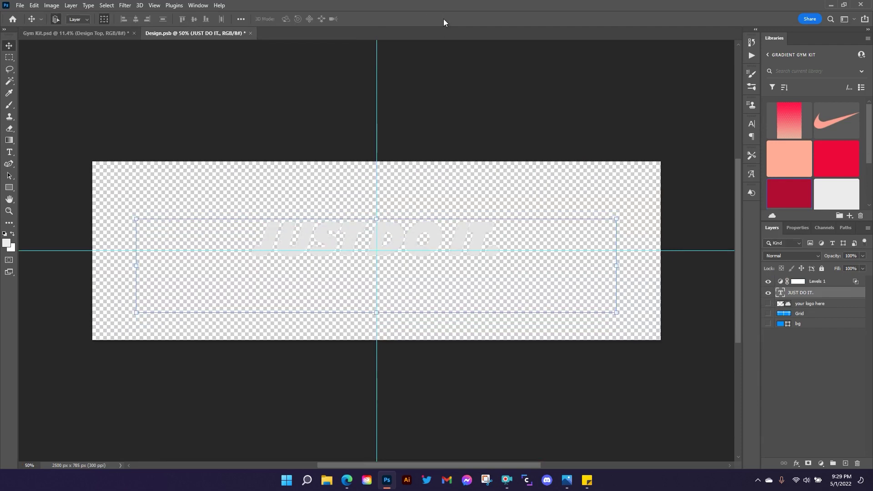
left_click(82, 37)
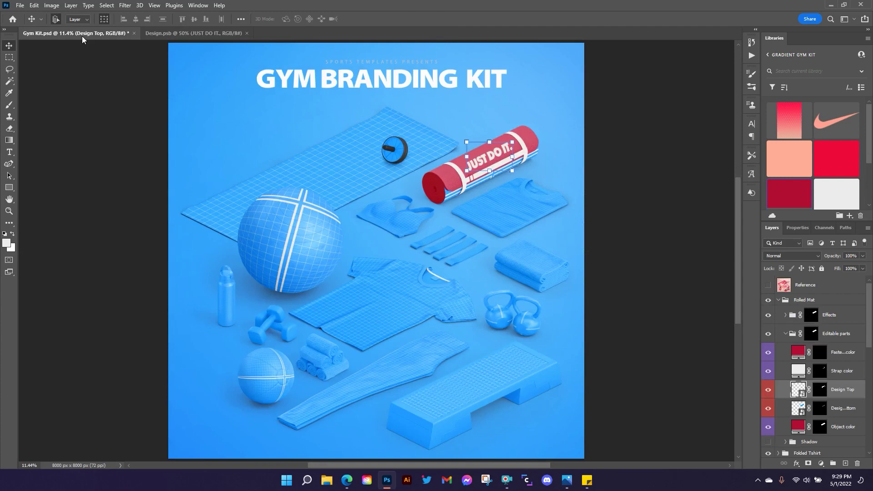
Hide the rolled mat's Design Bottom layer and collapse its Editable parts group.
scroll(803, 396, "down", 1)
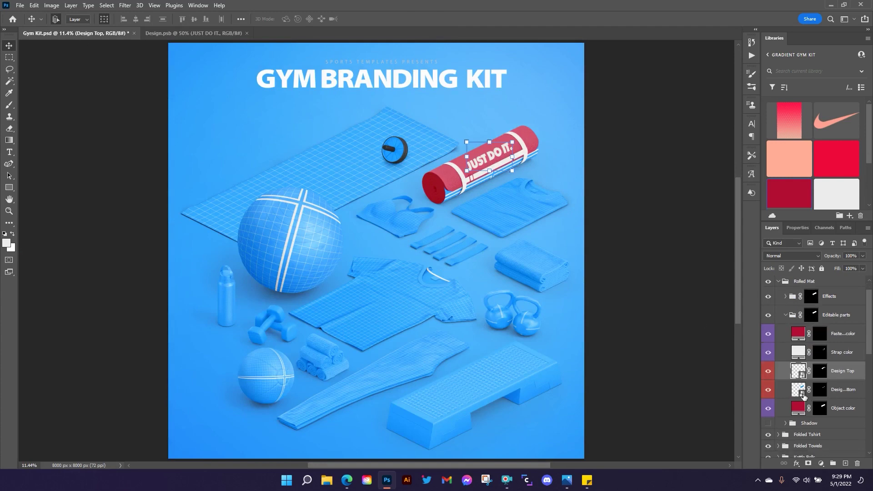
left_click(804, 396)
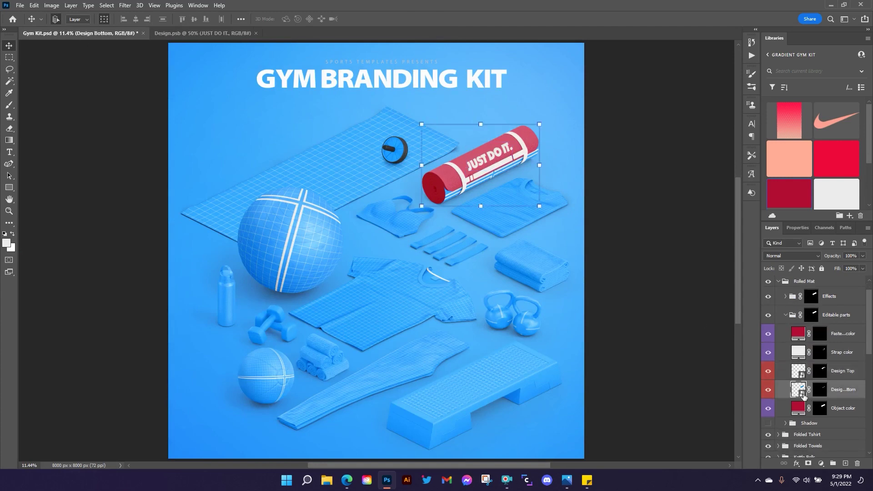
left_click(769, 392)
left_click(768, 393)
left_click(768, 393)
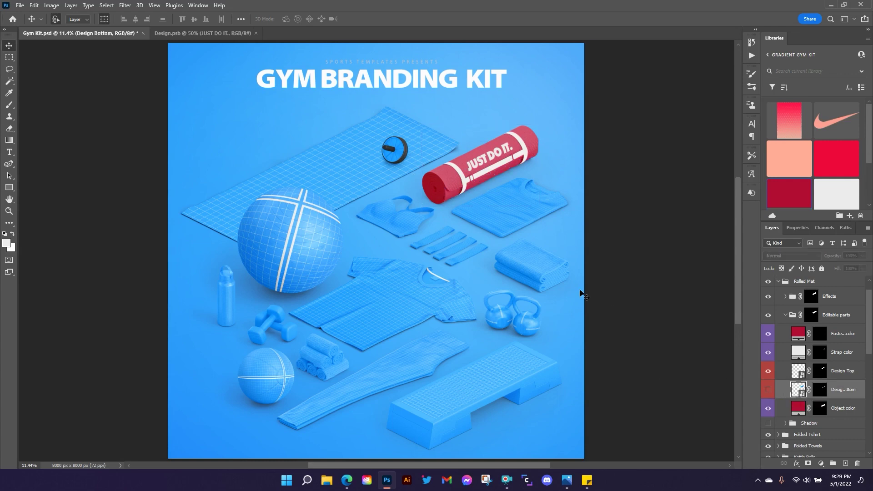
left_click(785, 315)
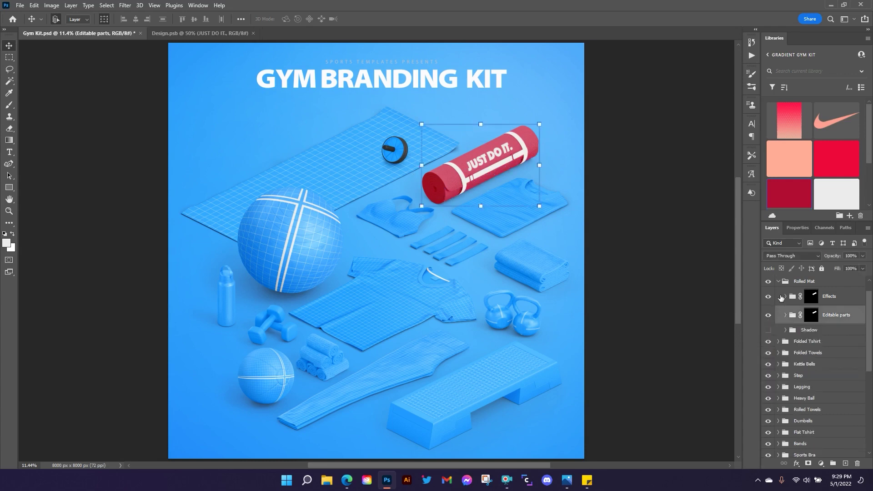
Compare the rolled mat with and without its Shadow group.
left_click(768, 332)
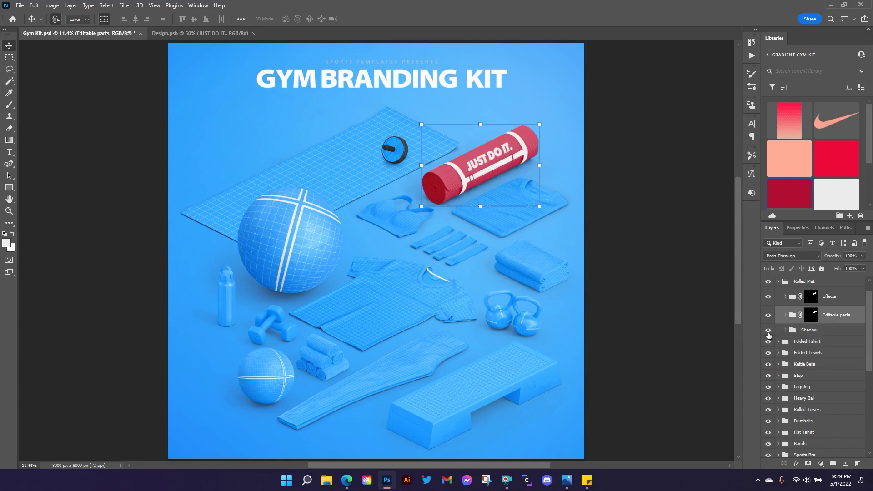
left_click(768, 333)
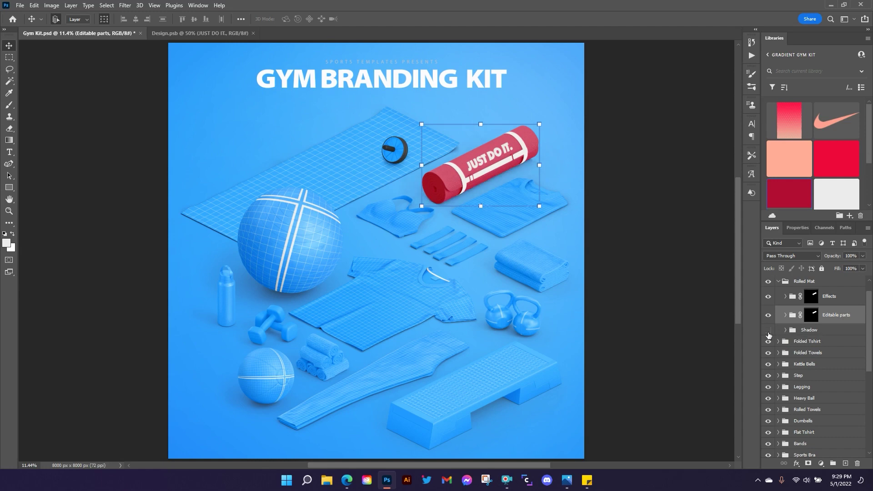
left_click(768, 332)
left_click(768, 332)
left_click(769, 332)
Examine the Group Shadows folder, previewing the mockup without Base Black Shadows and inspecting the contents of Floor Color Shadow.
scroll(769, 333, "down", 5)
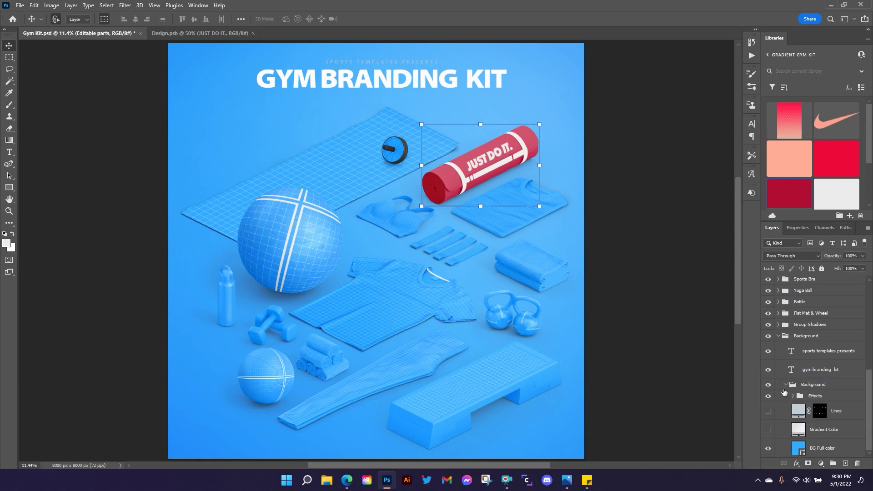
left_click(778, 325)
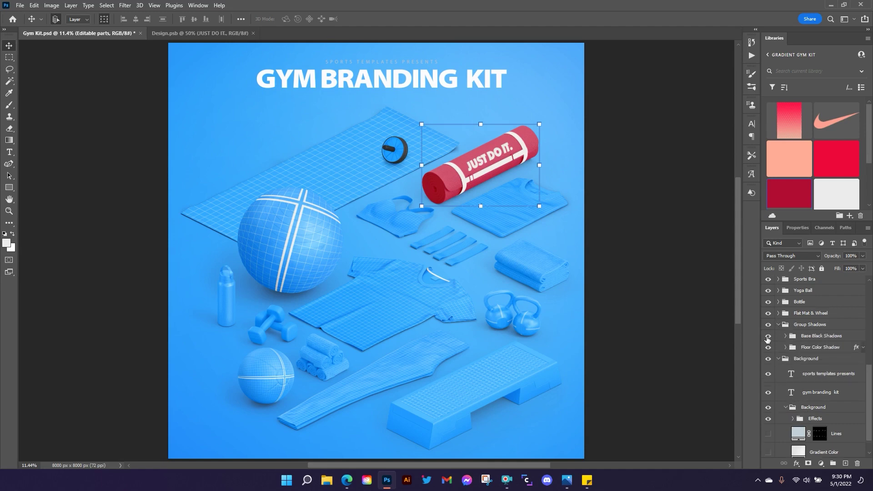
left_click(768, 338)
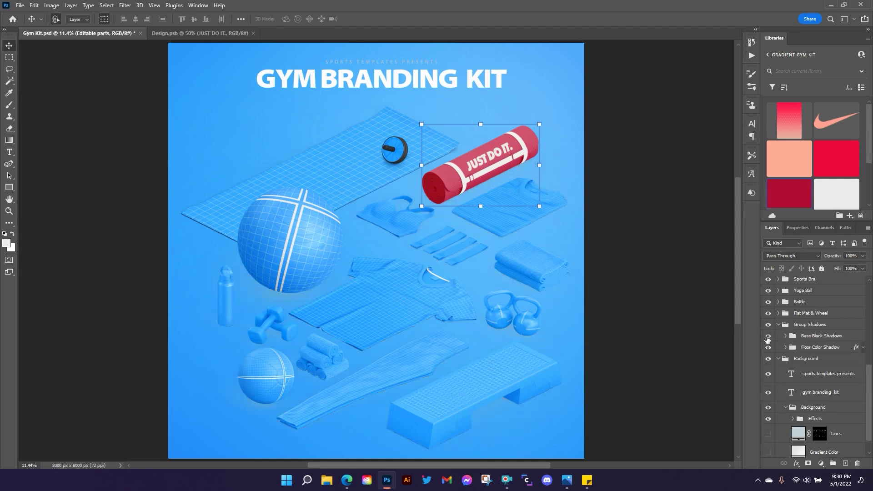
left_click(768, 337)
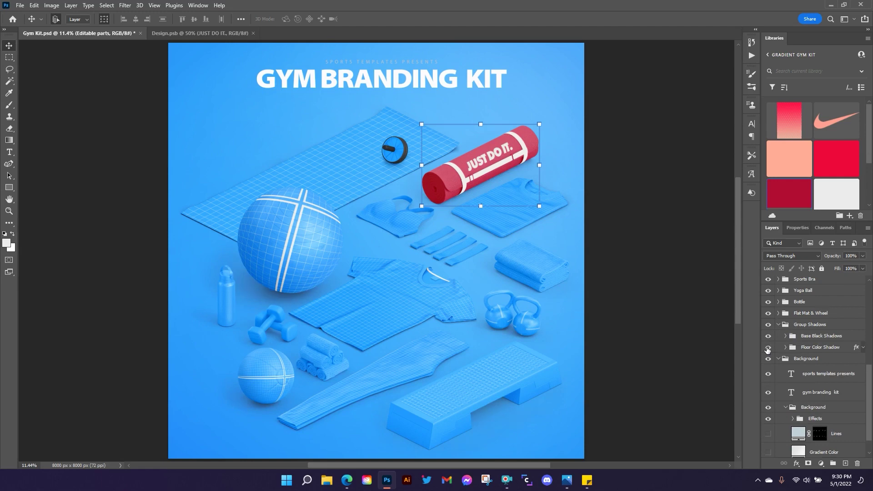
left_click(786, 347)
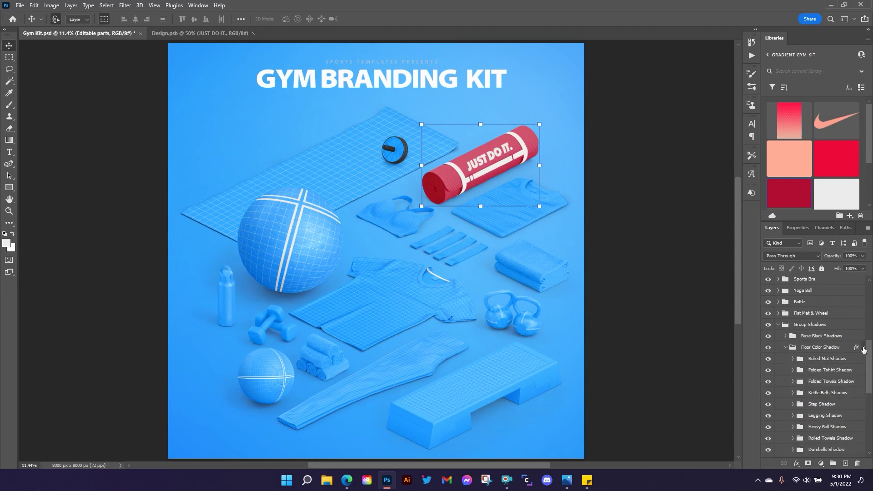
left_click(786, 347)
scroll(818, 348, "down", 1)
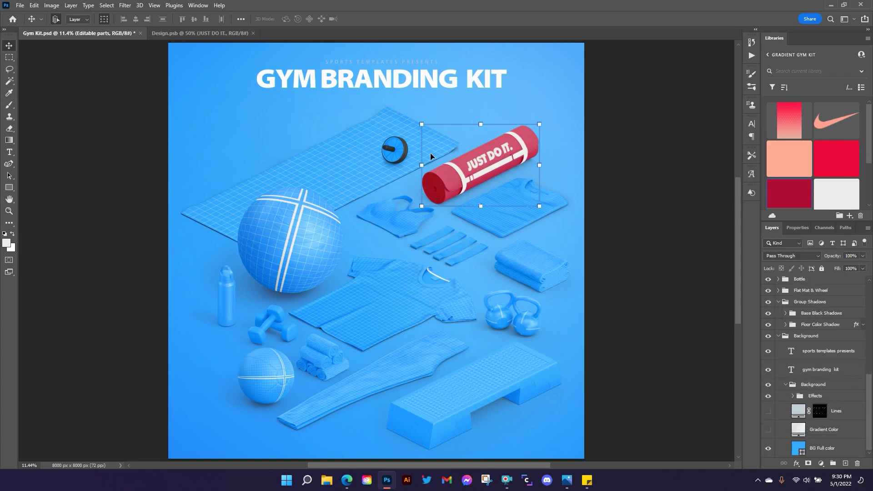
Recolour the background's BG Full color layer with the library's peach Swatch 6 (#FFAB96).
left_click(818, 450)
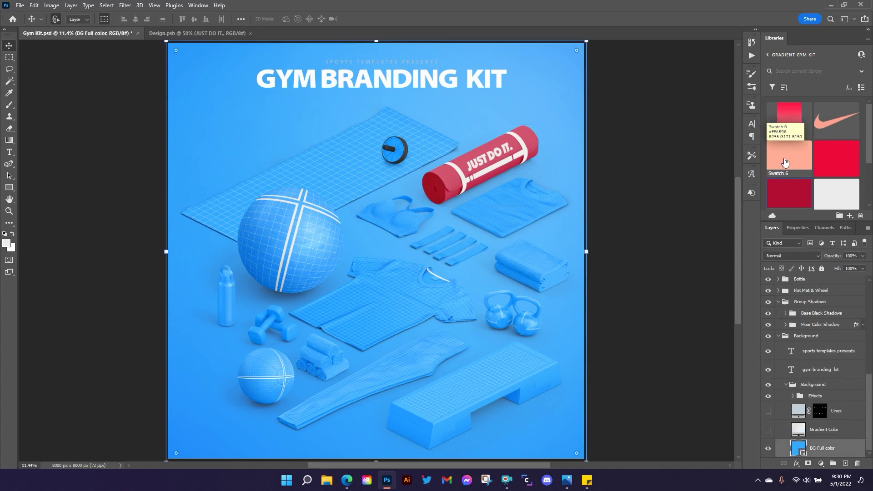
scroll(785, 162, "down", 1)
scroll(786, 160, "up", 1)
left_click(787, 156)
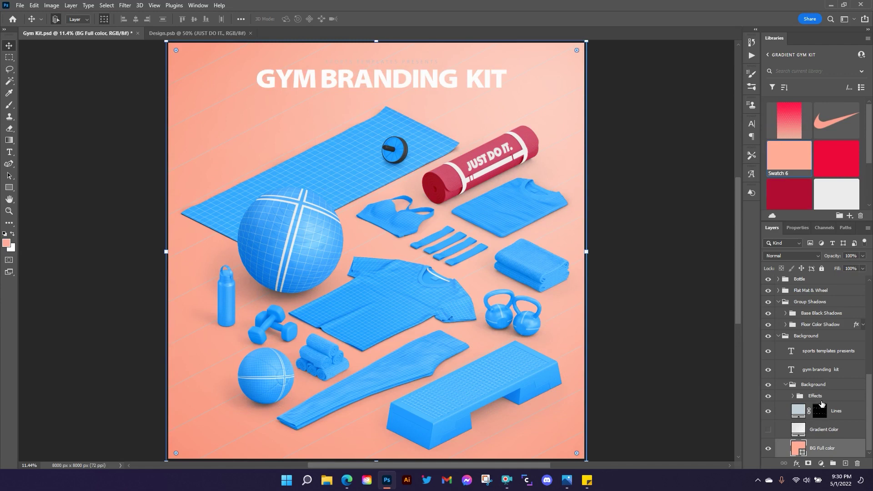
Hide the background's Lines layer and preview the Gradient Color layer, leaving it hidden as well.
left_click(768, 411)
left_click(823, 435)
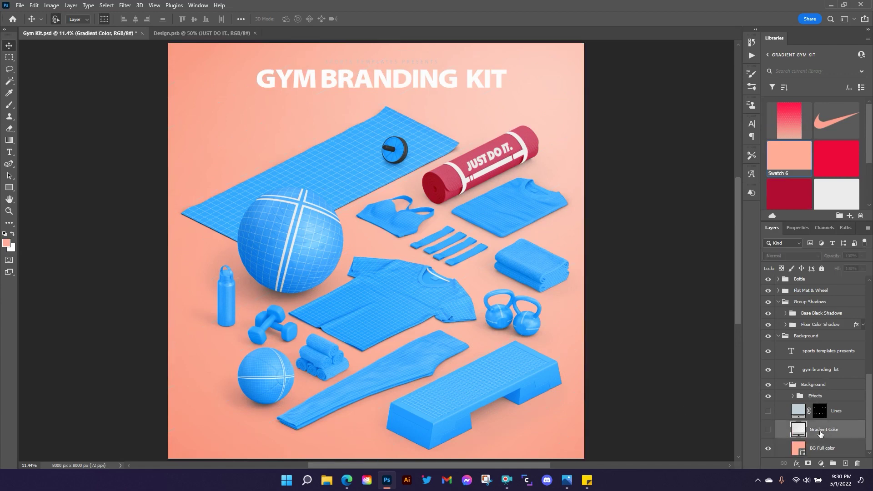
left_click(768, 430)
left_click(769, 432)
left_click(768, 431)
Change the Floor Color Shadow group's Color Overlay to a muted brownish peach, #bf887b, based on the background colour.
left_click(863, 324)
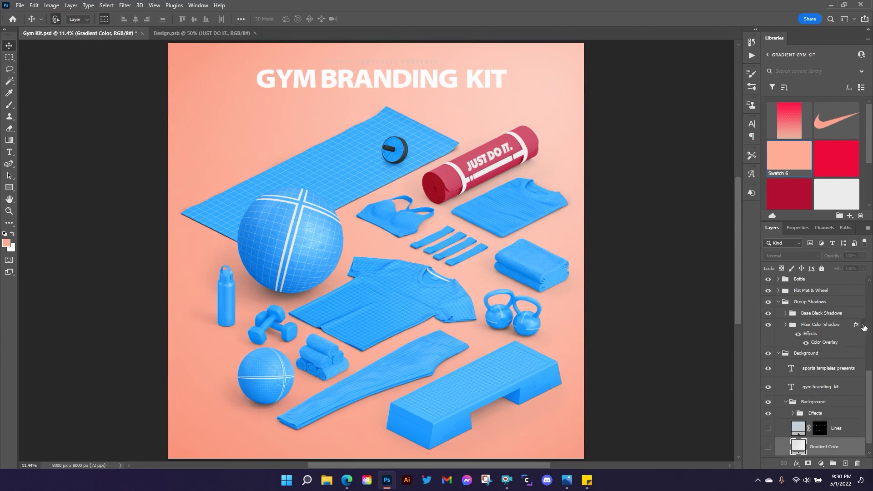
left_click(825, 345)
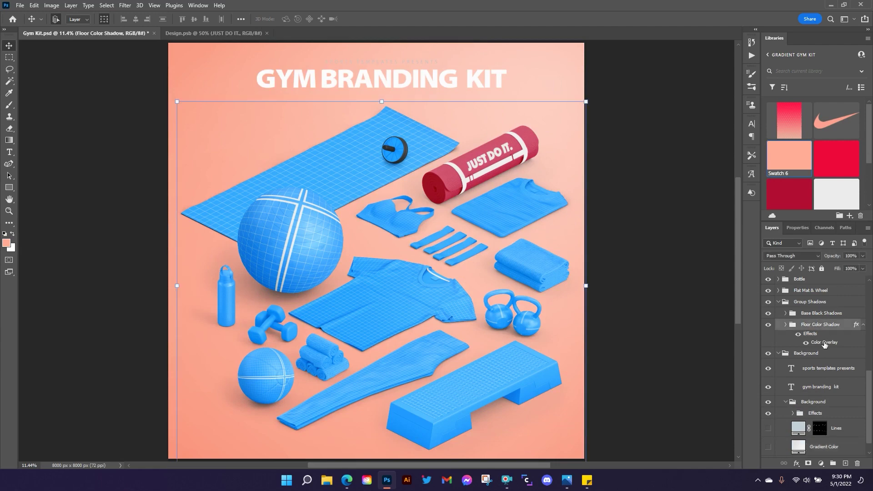
double_click(824, 345)
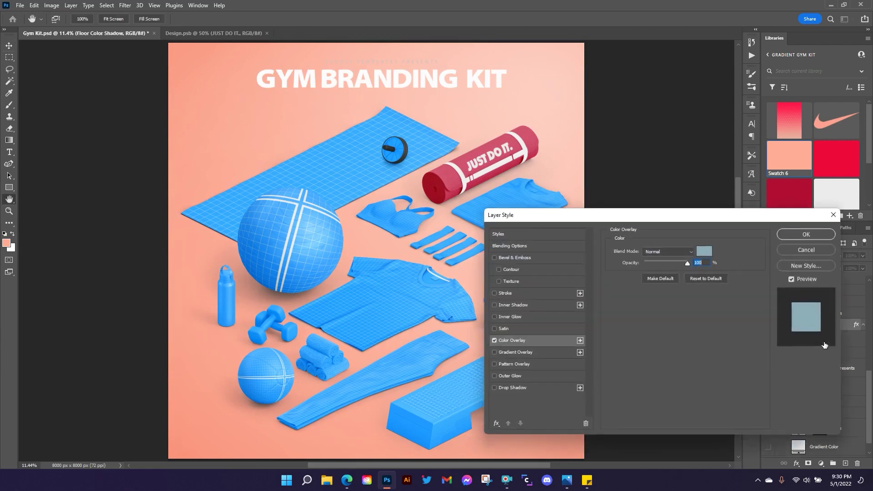
left_click(703, 253)
left_click(210, 373)
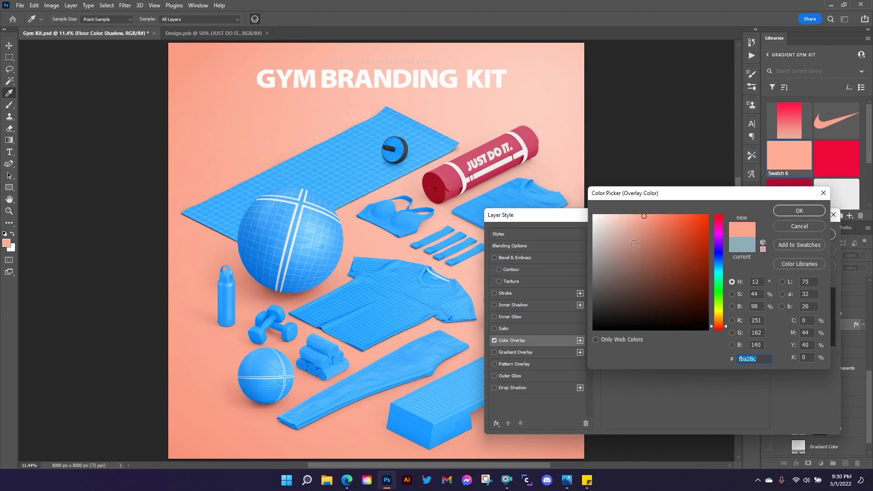
left_click(634, 244)
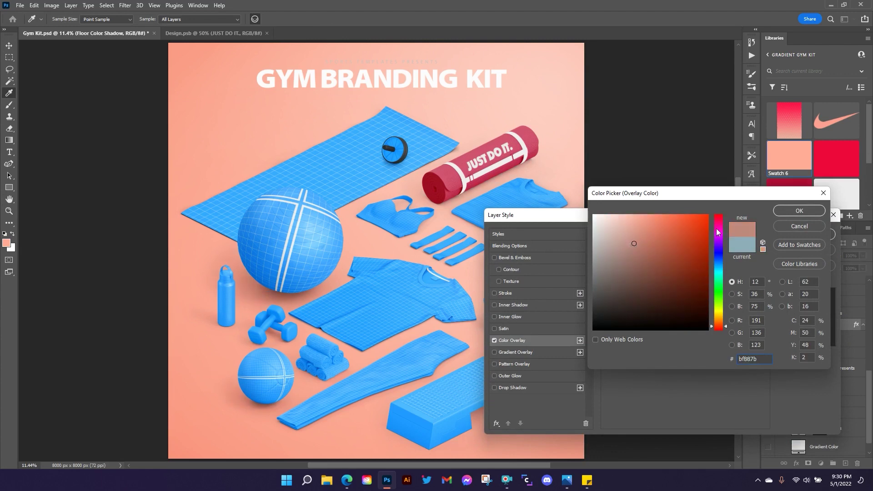
left_click(796, 211)
left_click(798, 235)
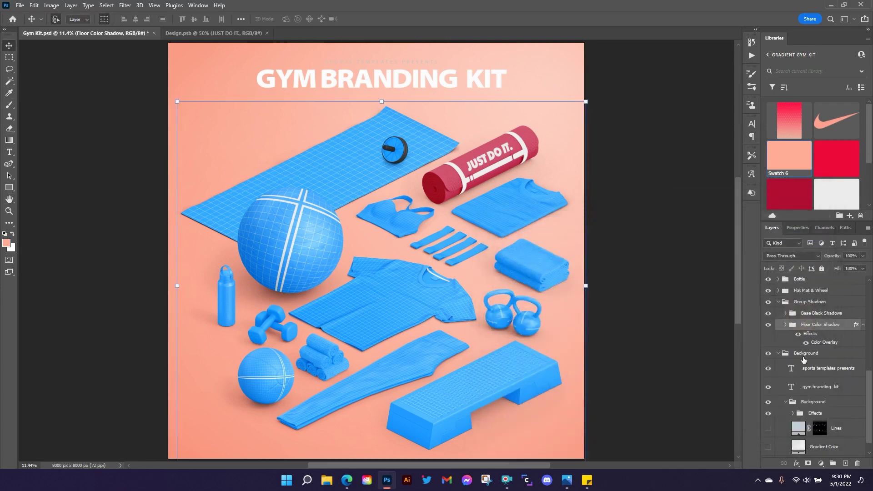
Compare the mockup with and without the Floor Color Shadow group, leaving the group visible and its effects list collapsed.
left_click(768, 325)
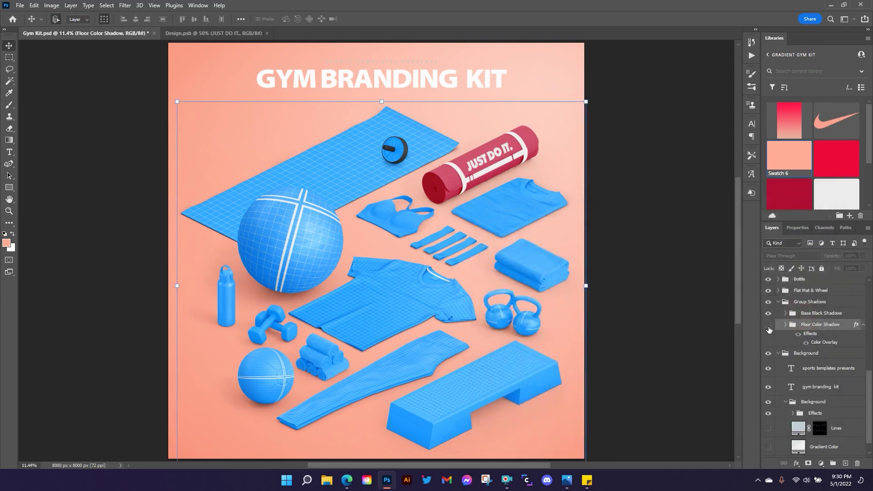
left_click(768, 325)
left_click(769, 326)
left_click(768, 325)
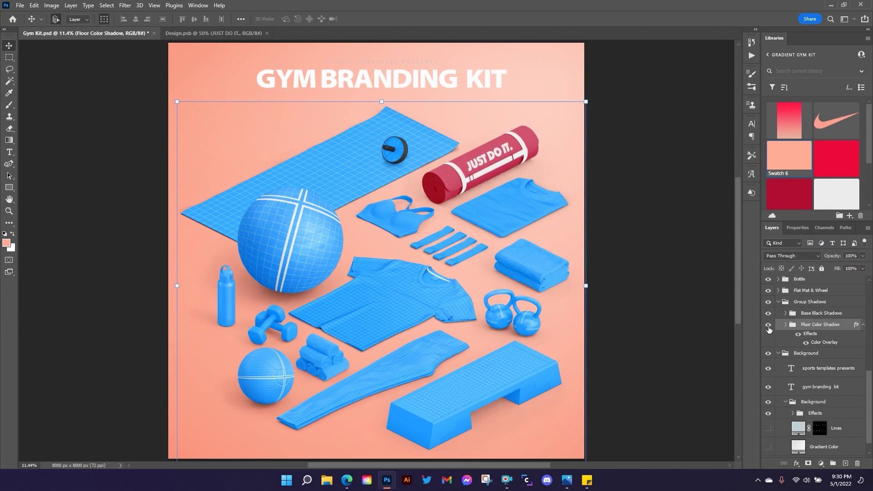
left_click(768, 326)
left_click(768, 326)
left_click(863, 324)
Turn the rolled mat's Shadow group back on and collapse the Rolled Mat folder.
scroll(838, 360, "up", 10)
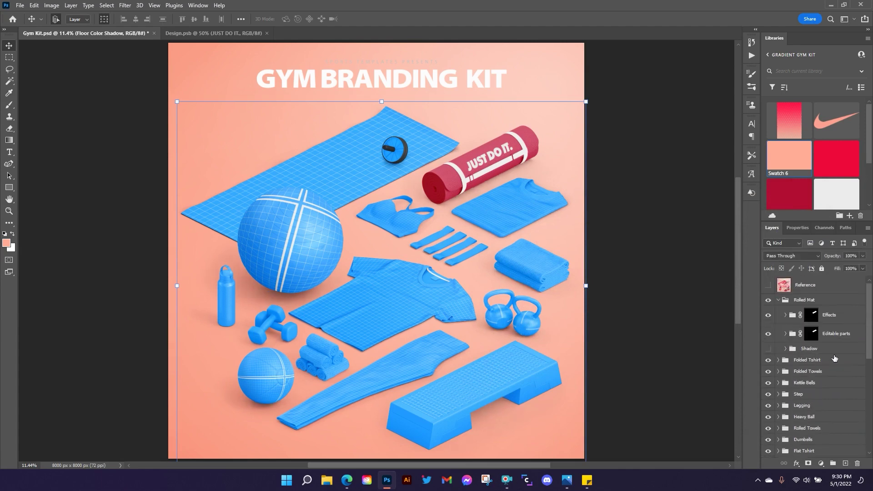
left_click(769, 349)
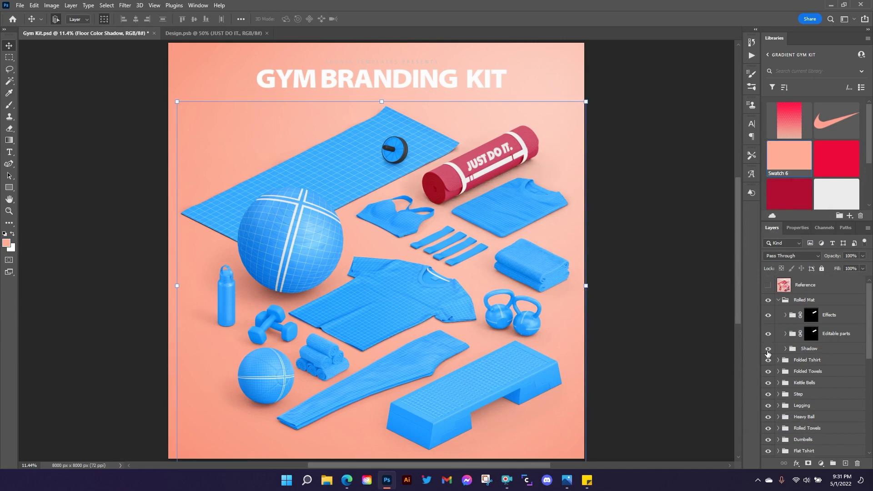
left_click(768, 349)
left_click(768, 349)
left_click(808, 349)
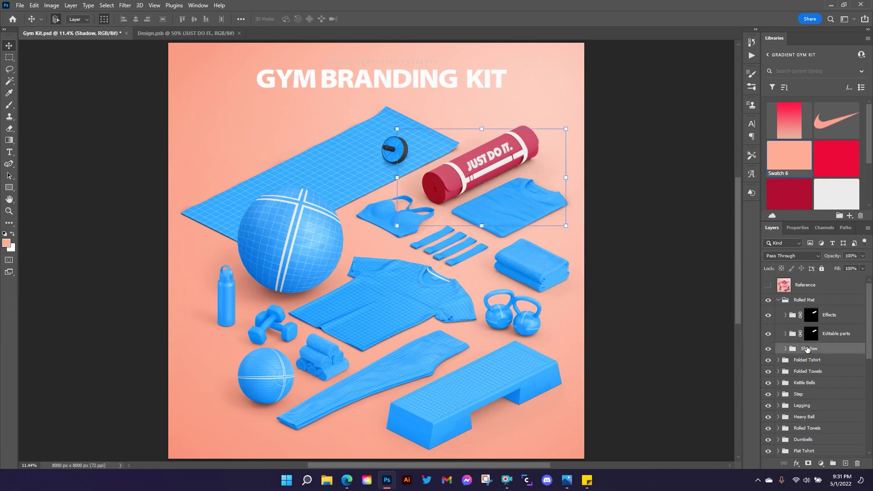
left_click(783, 300)
left_click(779, 300)
In the Folded Tshirt folder's Editable parts, hide the collar design layer and the clipped layer directly below it.
left_click(778, 311)
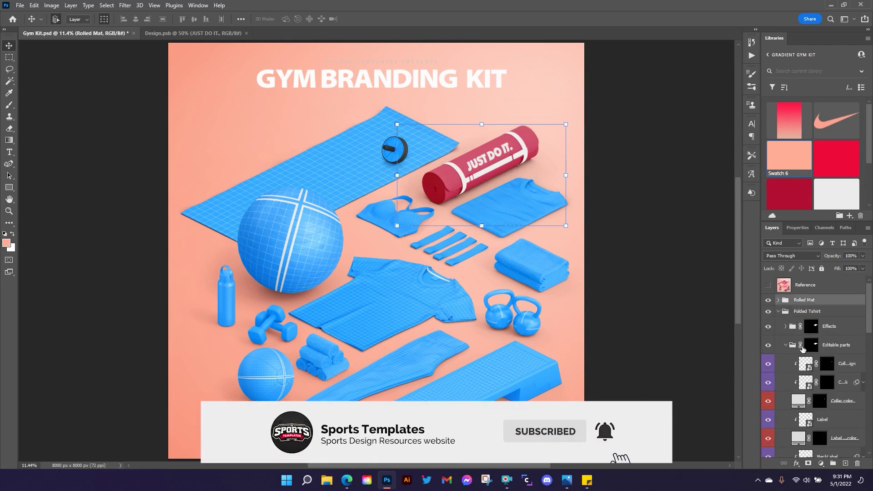
scroll(815, 339, "down", 2)
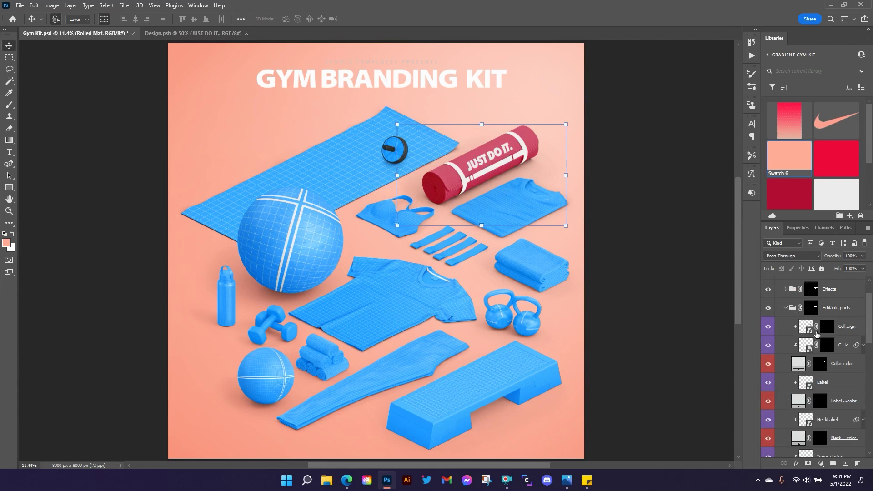
scroll(817, 333, "down", 1)
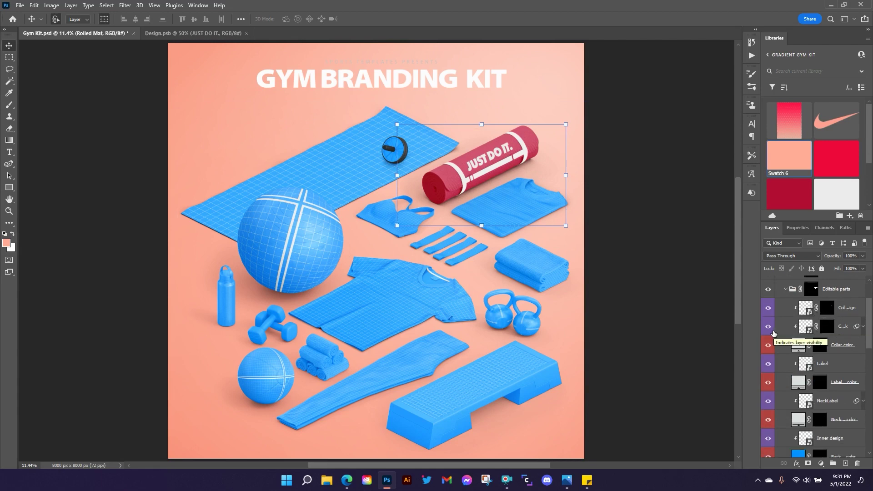
left_click(769, 309)
left_click(768, 309)
left_click(768, 327)
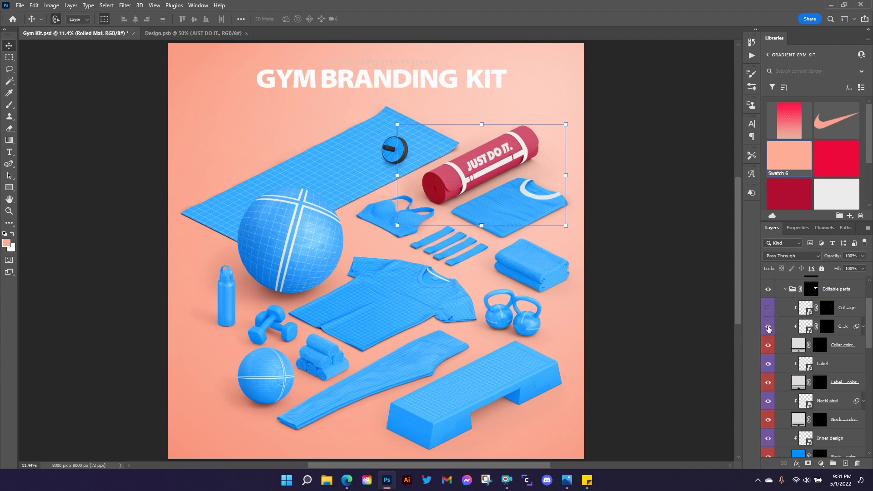
Recolour the folded T-shirt's Collar color layer with the library's peach Swatch 6 (#FFAB96).
left_click(838, 346)
scroll(814, 155, "down", 2)
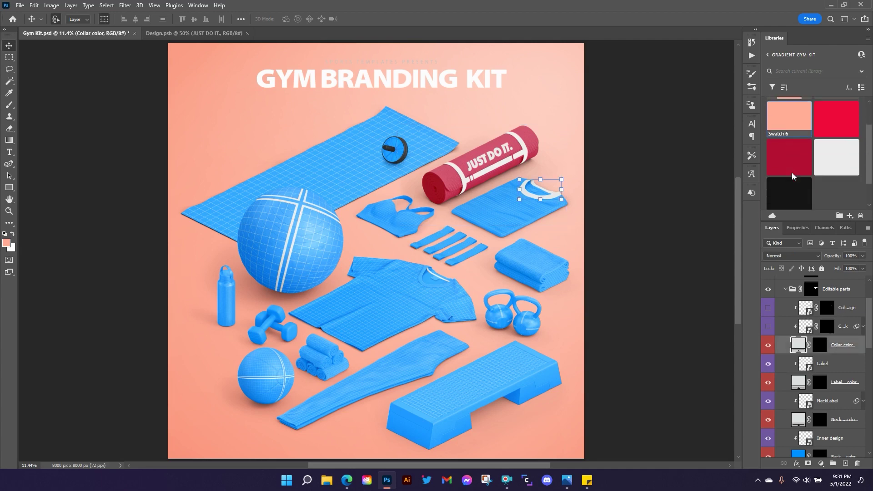
left_click(783, 119)
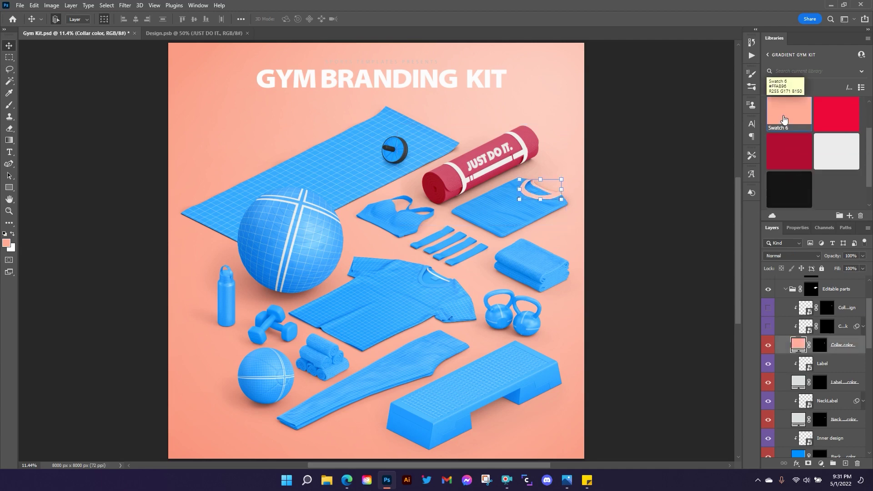
Open the folded T-shirt's Label smart object, hide its Grid layer and fill the Label shape with the library's light grey Swatch 9.
scroll(802, 136, "down", 3)
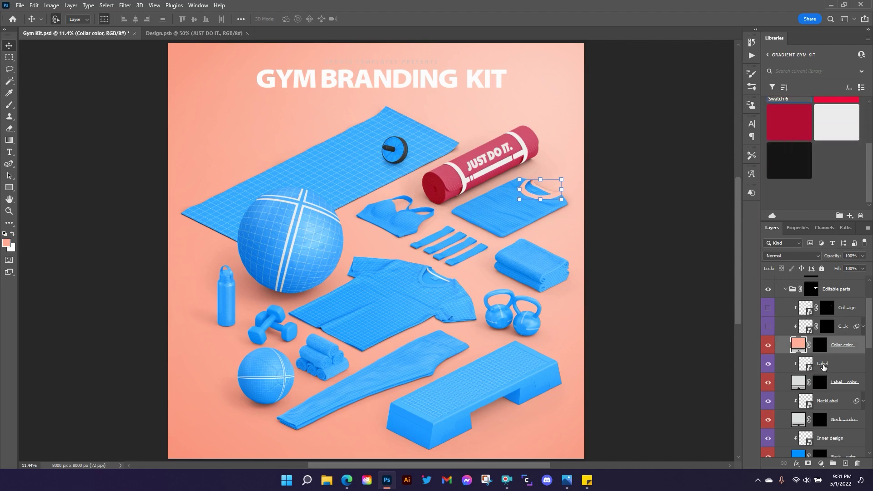
double_click(813, 366)
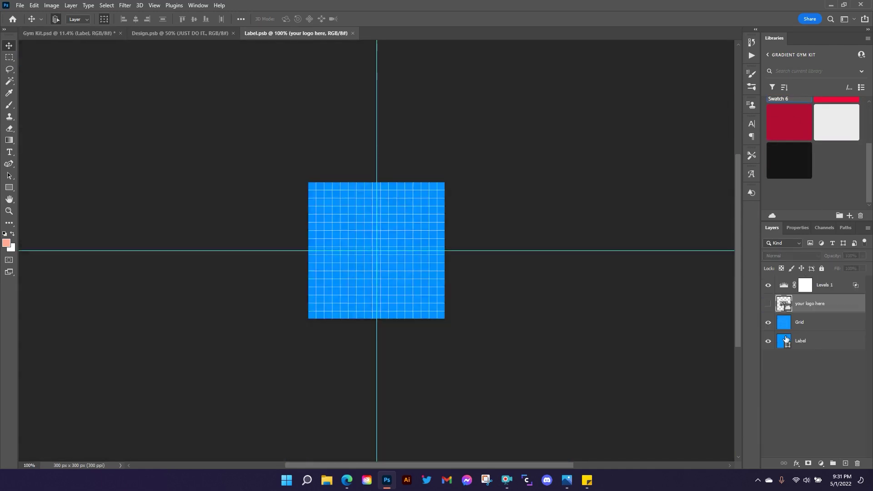
left_click(768, 322)
left_click(812, 342)
left_click(828, 129)
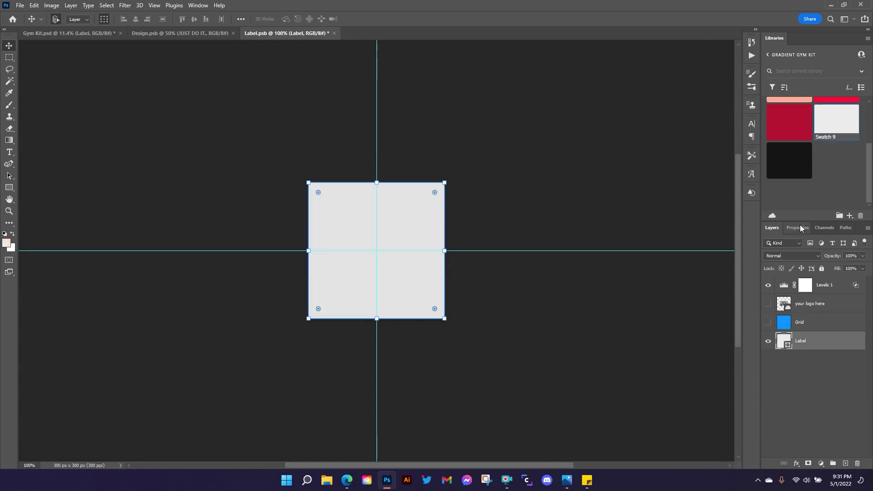
Place the library's Nike swoosh graphic at the centre of the label, scaled to 22%.
scroll(810, 166, "up", 3)
left_click_drag(827, 125, 380, 248)
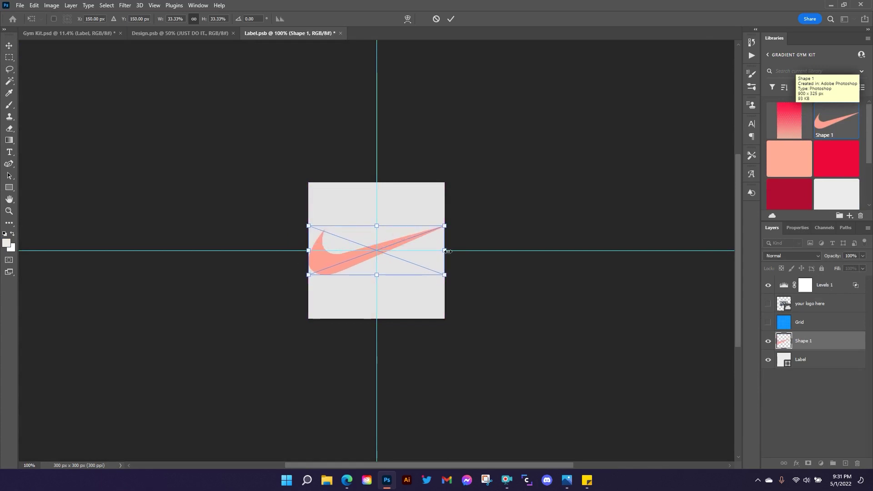
left_click_drag(447, 251, 424, 253)
left_click(451, 18)
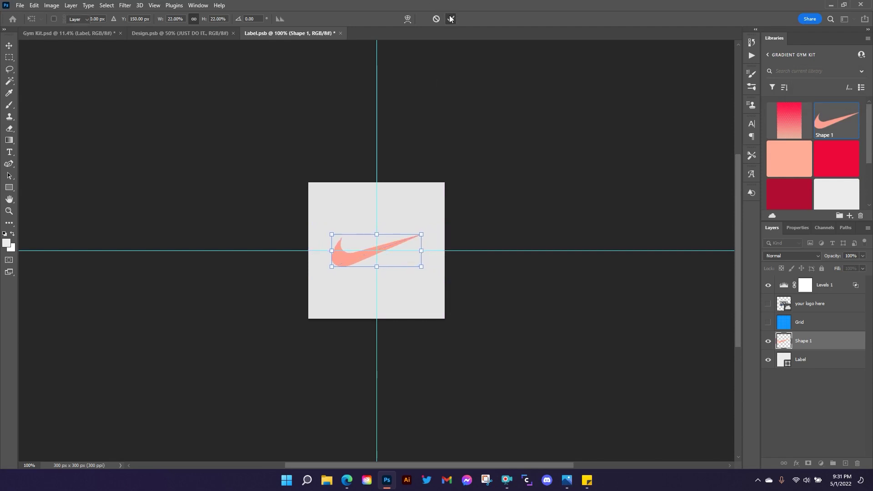
left_click(802, 463)
left_click(818, 428)
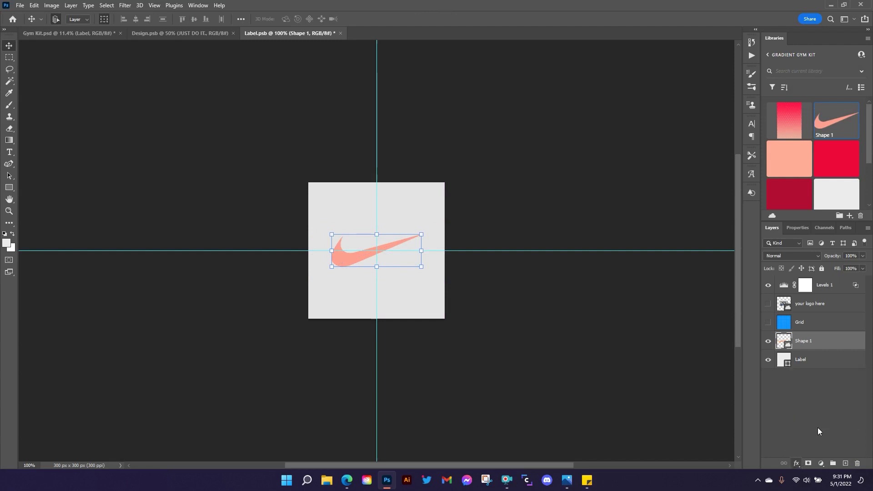
left_click(793, 254)
Apply a Color Overlay to the label's swoosh using the library's dark crimson swatch as the overlay colour.
left_click(797, 196)
left_click(796, 463)
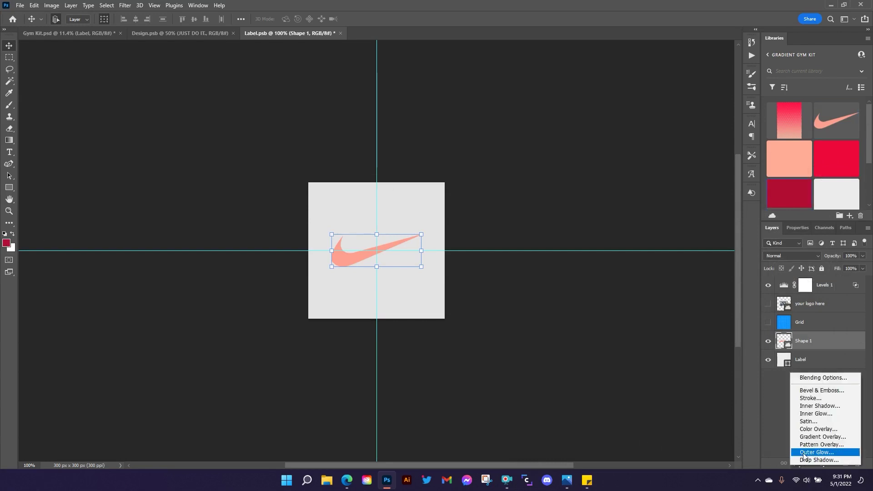
left_click(802, 428)
left_click(701, 253)
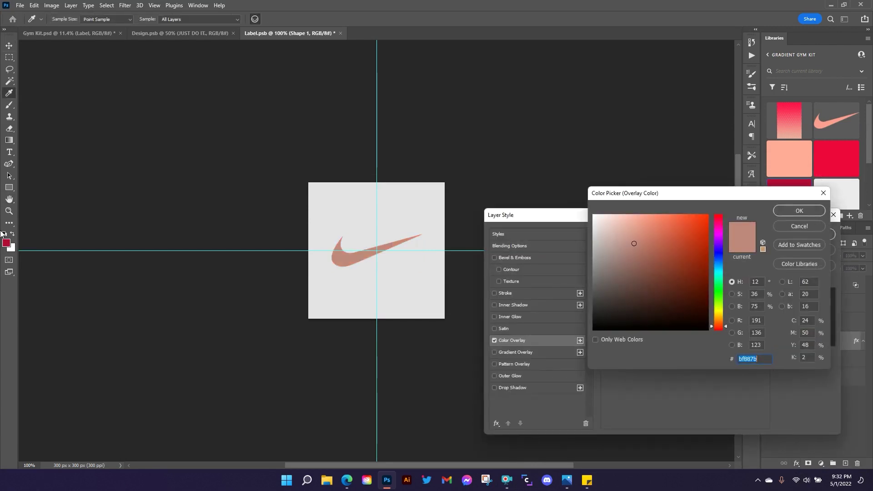
left_click(9, 239)
left_click(799, 211)
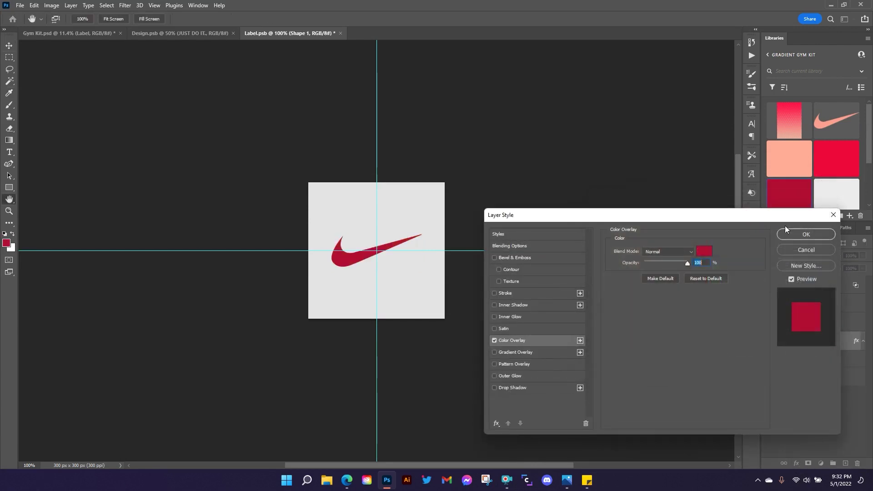
left_click(803, 227)
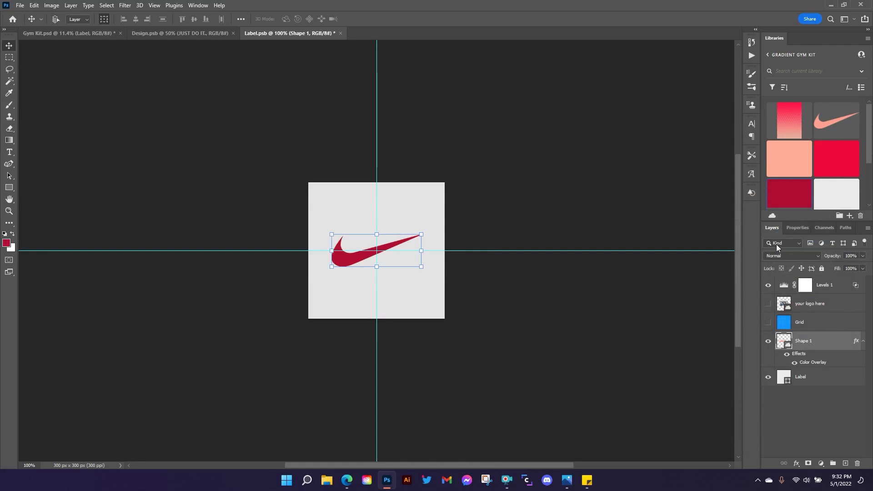
Save the Label.psb artwork, then close Design.psb and return to Gym Kit.psd.
key("ctrl+s")
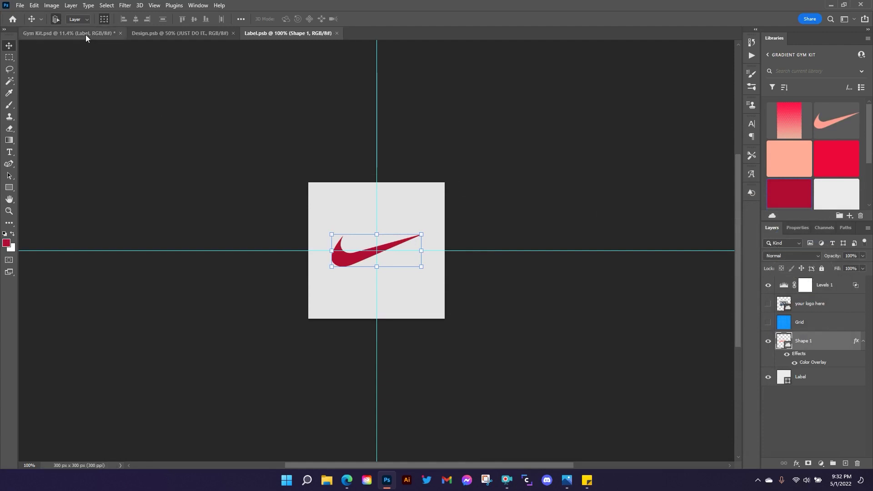
left_click(233, 33)
left_click(92, 31)
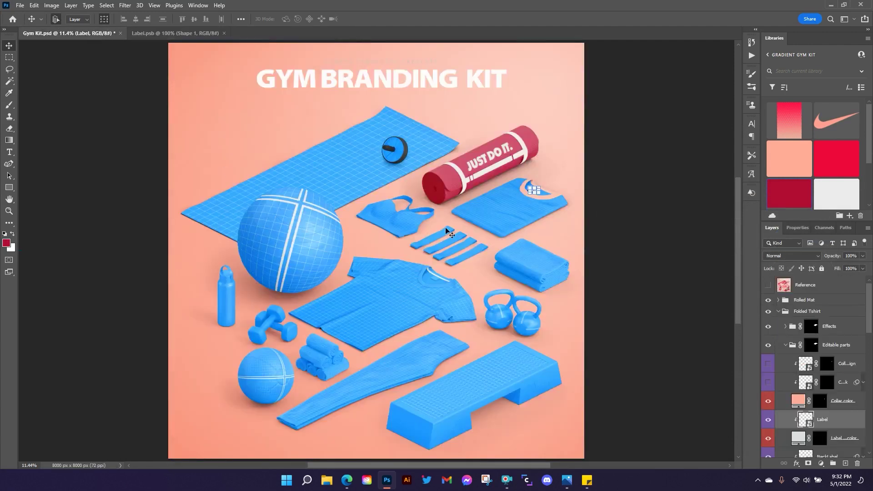
Examine the folded T-shirt's neck label and collar up close in the mockup.
left_click(657, 237)
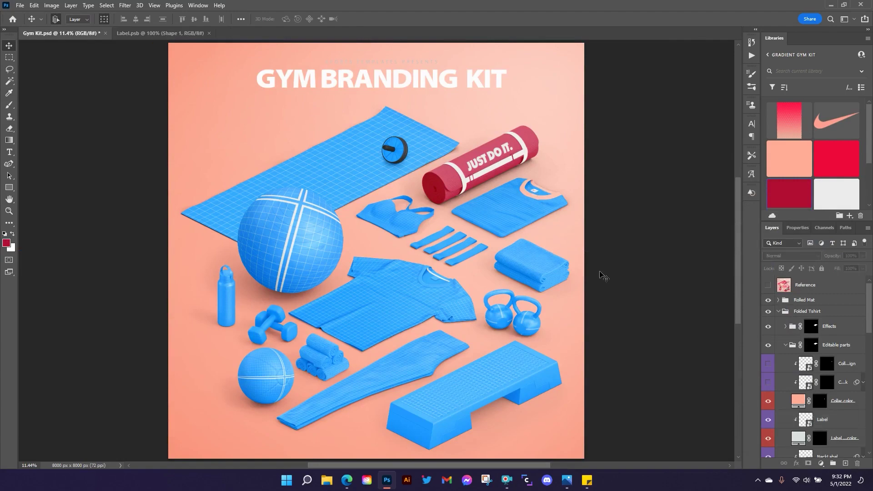
key("ctrl+plus")
key("ctrl+plus")
key("ctrl+plus")
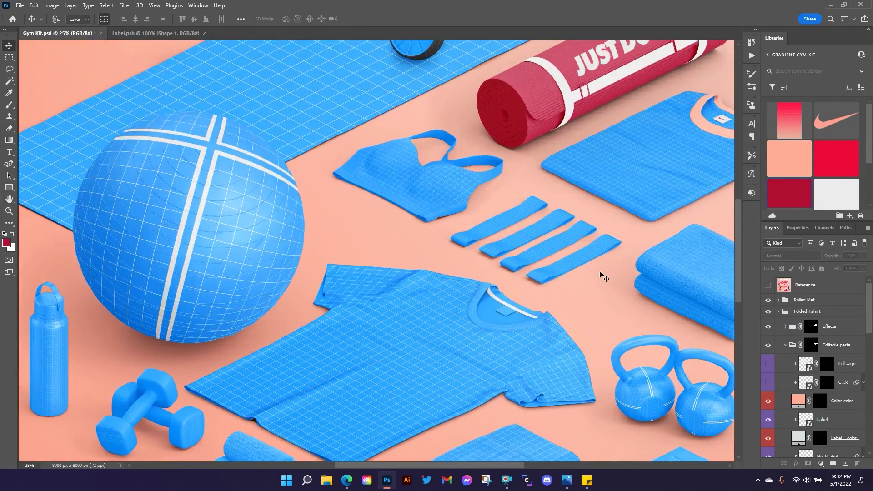
key("ctrl+plus")
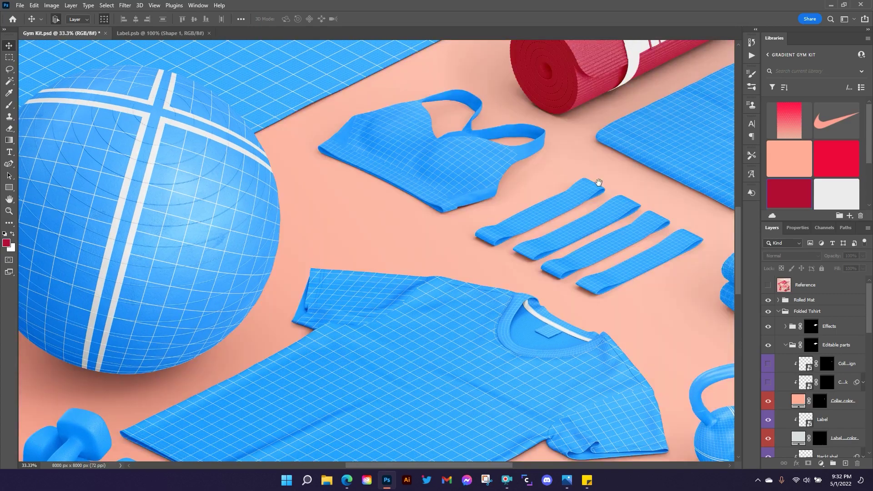
left_click_drag(638, 155, 415, 229)
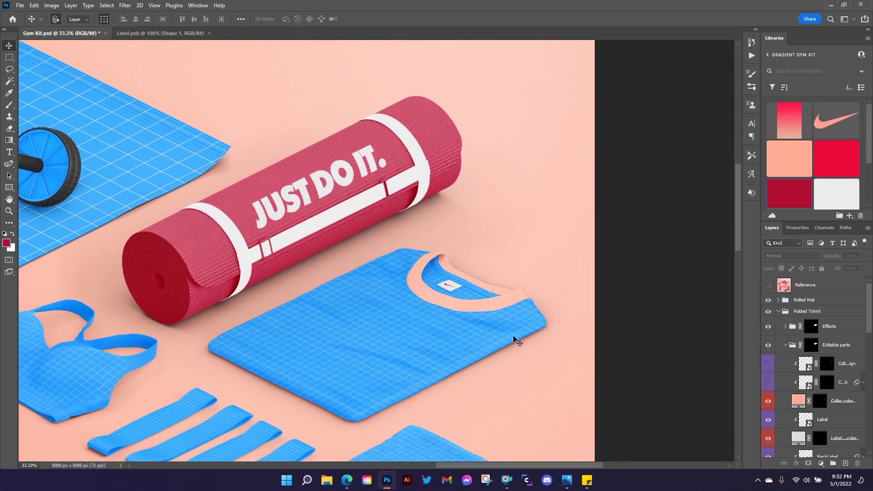
key("ctrl+plus")
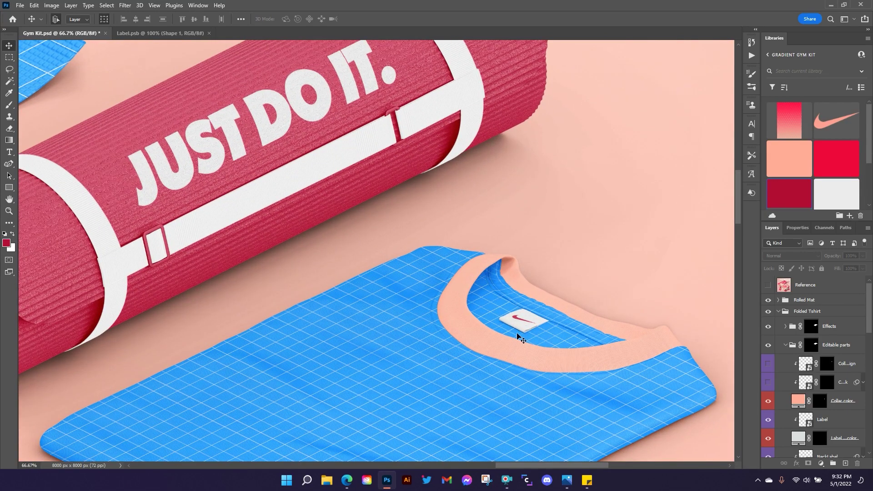
key("ctrl+plus")
left_click_drag(479, 376, 460, 219)
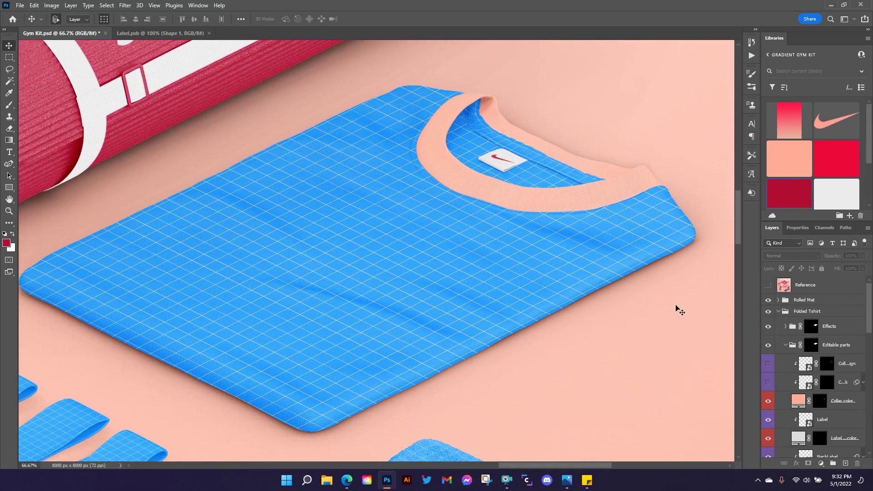
Hide the NeckLabel and Inner design layers of the folded T-shirt.
scroll(825, 369, "down", 4)
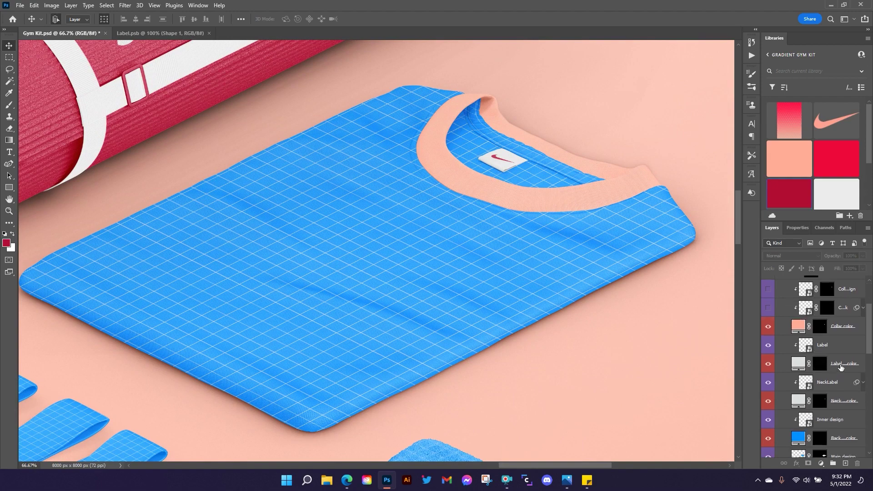
left_click(841, 368)
scroll(823, 350, "down", 2)
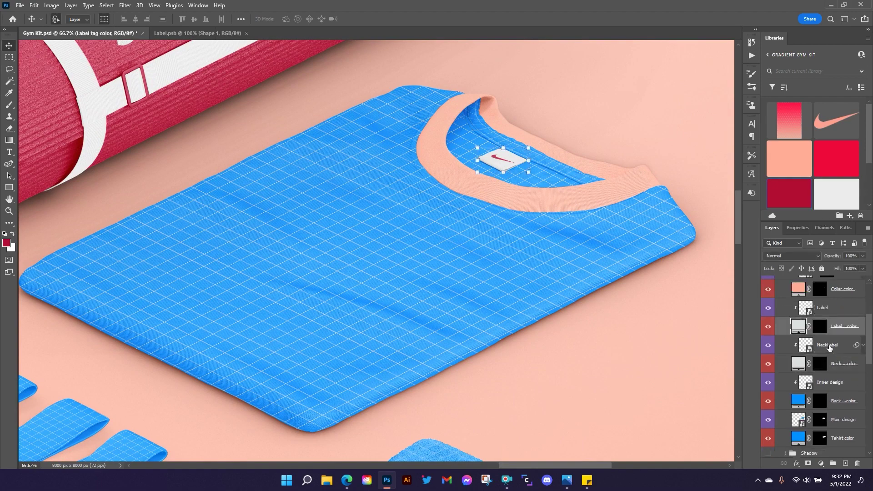
left_click(767, 347)
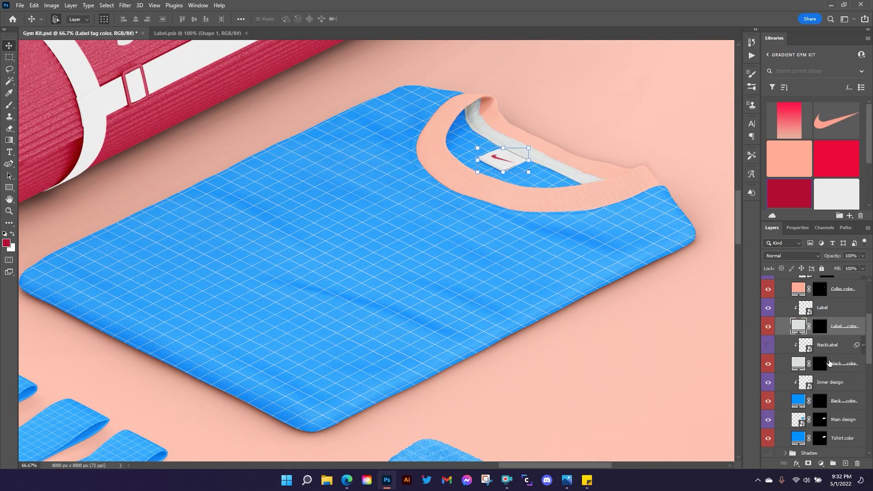
left_click(832, 366)
scroll(828, 304, "down", 2)
left_click(767, 345)
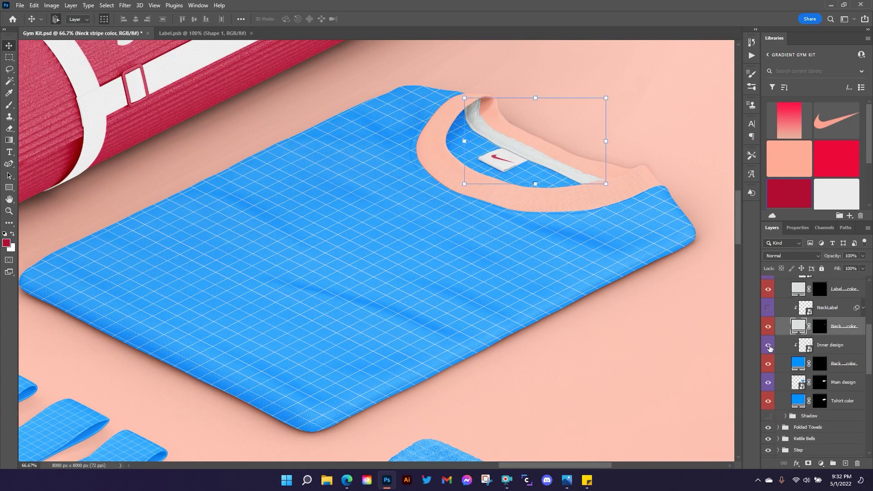
scroll(804, 307, "down", 1)
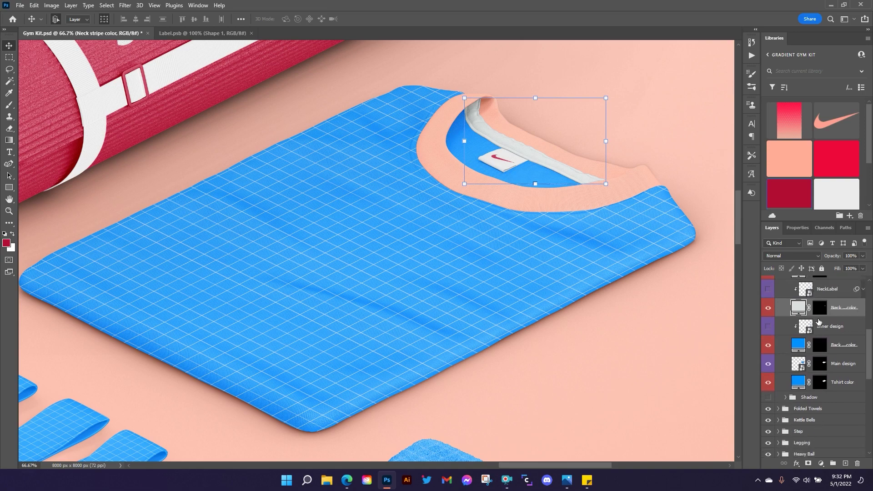
Recolour the folded T-shirt's back part and main body with the library's peach Swatch 6, and hide its Main design layer.
left_click(846, 349)
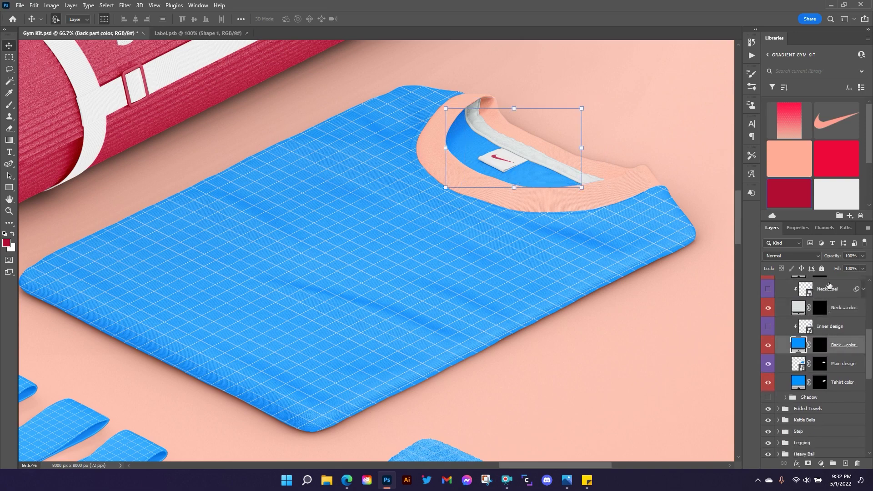
left_click(789, 157)
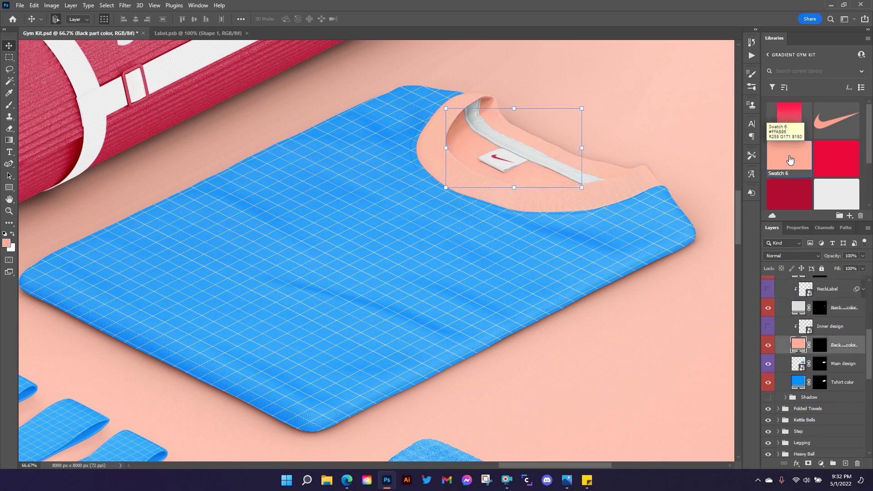
left_click(838, 385)
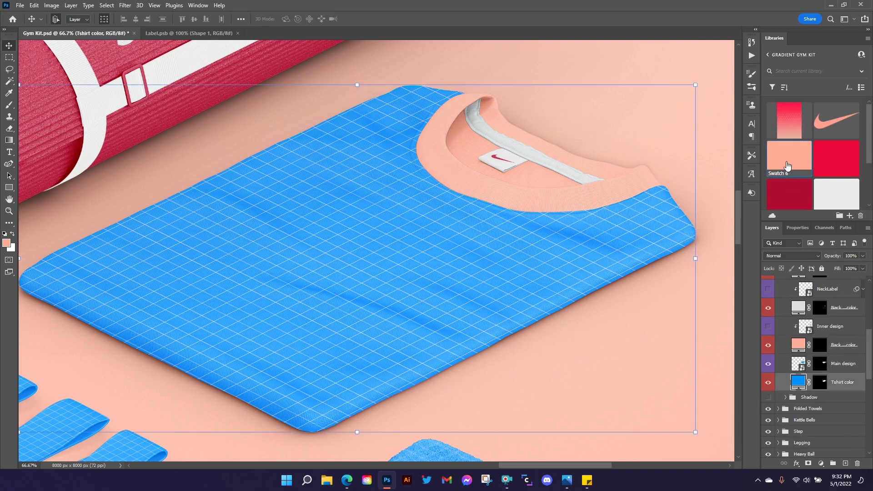
left_click(788, 161)
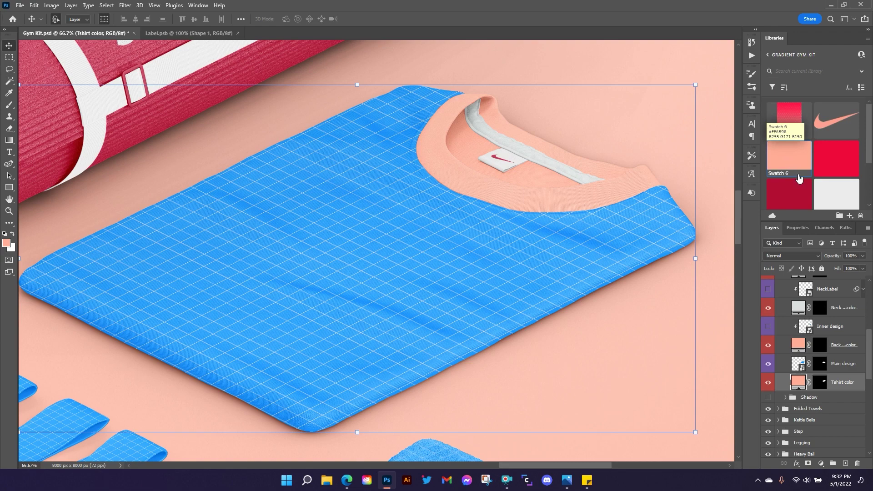
scroll(787, 175, "down", 2)
scroll(786, 185, "up", 2)
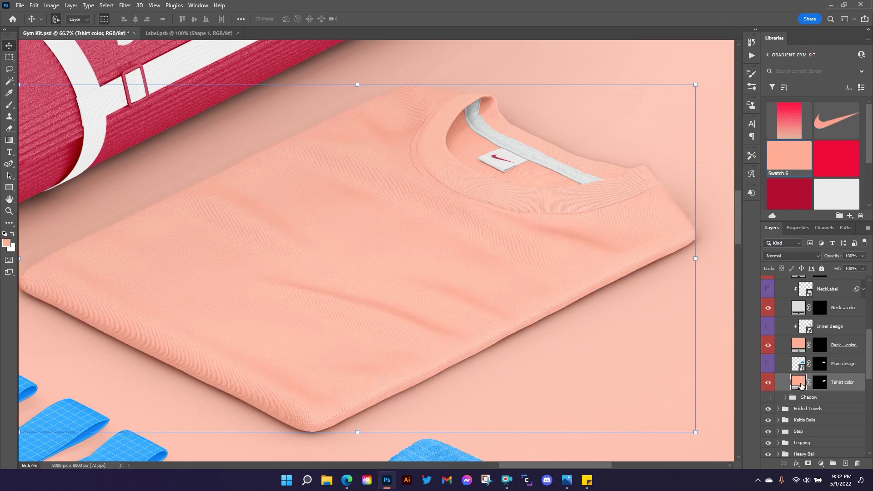
Darken the Tshirt color fill to e0836c and add that colour to the current library as a swatch.
double_click(799, 384)
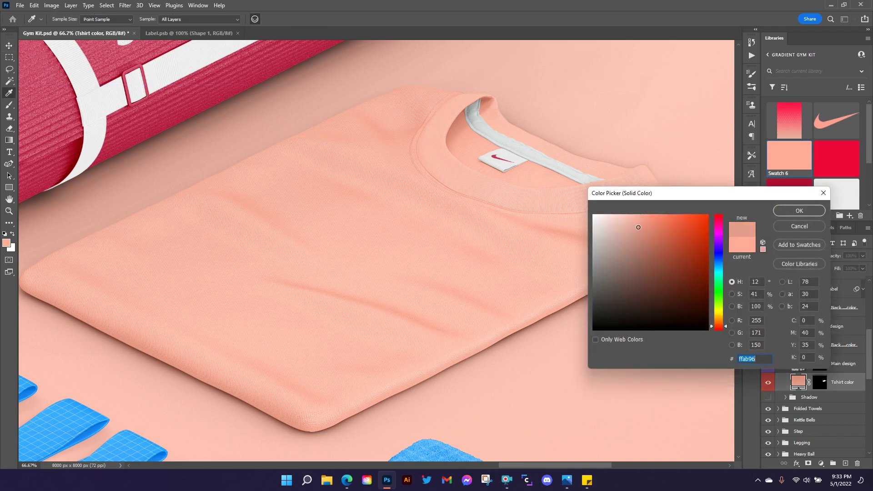
left_click(638, 231)
mouse_move(634, 239)
left_mouse_down()
mouse_move(635, 253)
mouse_move(637, 231)
mouse_move(650, 228)
left_mouse_up()
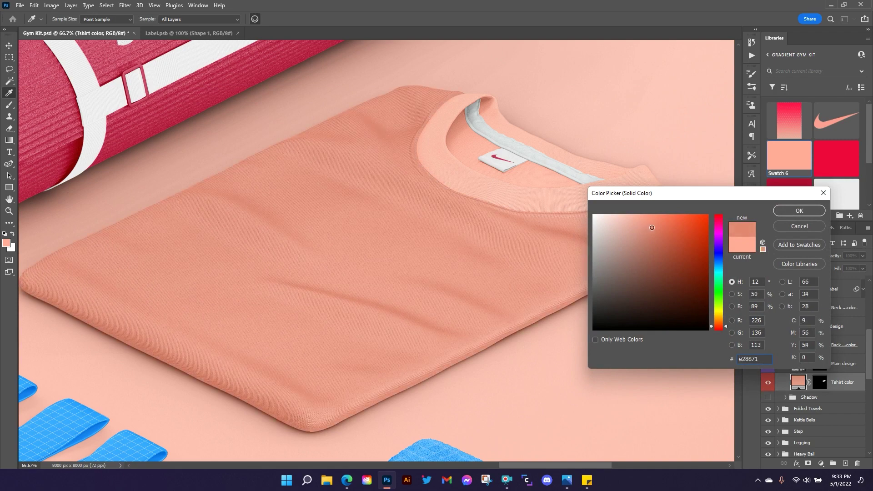
left_click(797, 245)
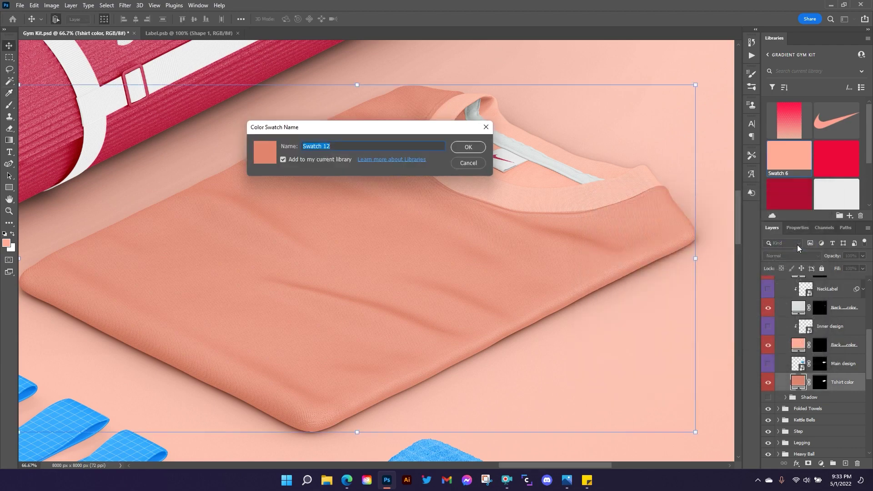
left_click(468, 147)
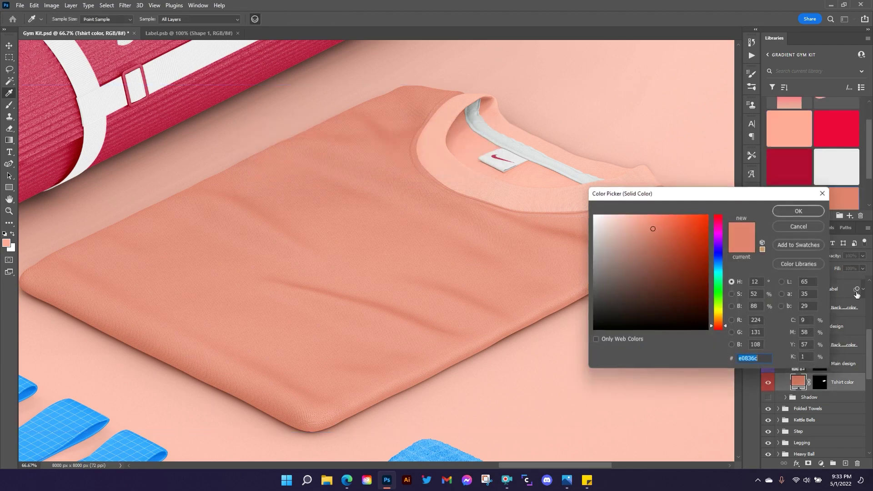
left_click(800, 210)
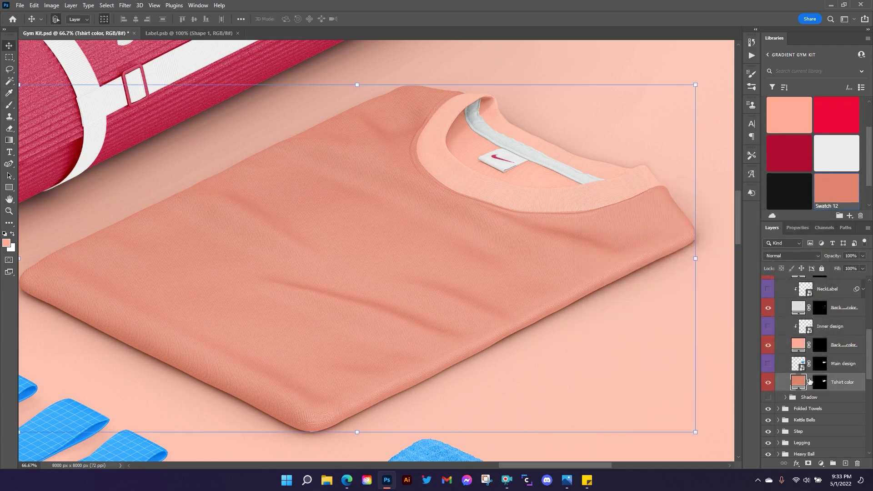
Apply the library's darker salmon swatch to the folded T-shirt's back part and collar colour layers.
left_click(838, 344)
left_click(835, 200)
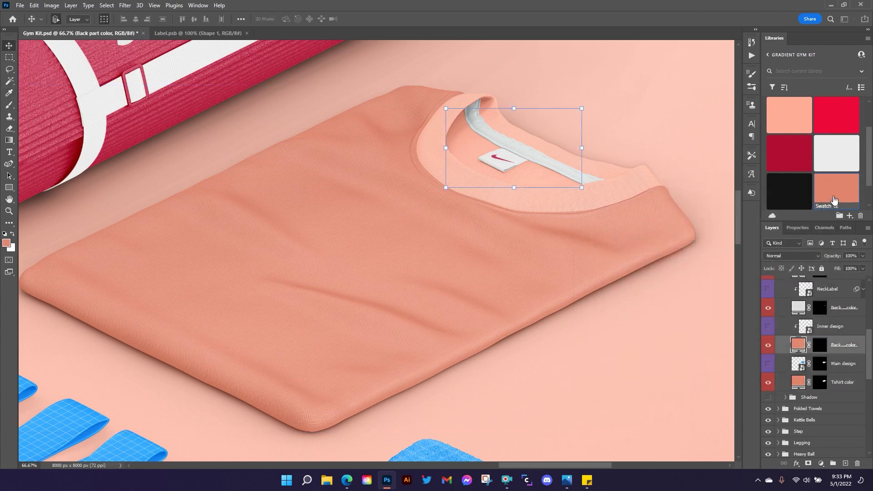
scroll(819, 295, "up", 4)
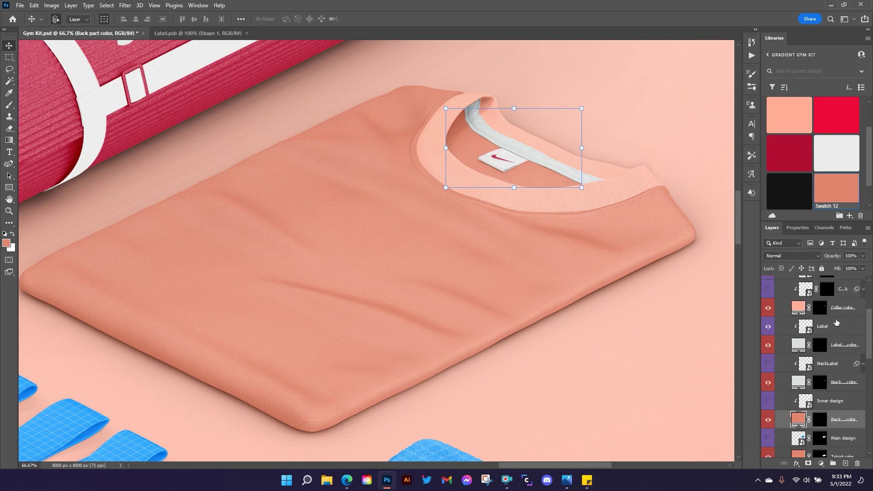
left_click(840, 309)
left_click(835, 191)
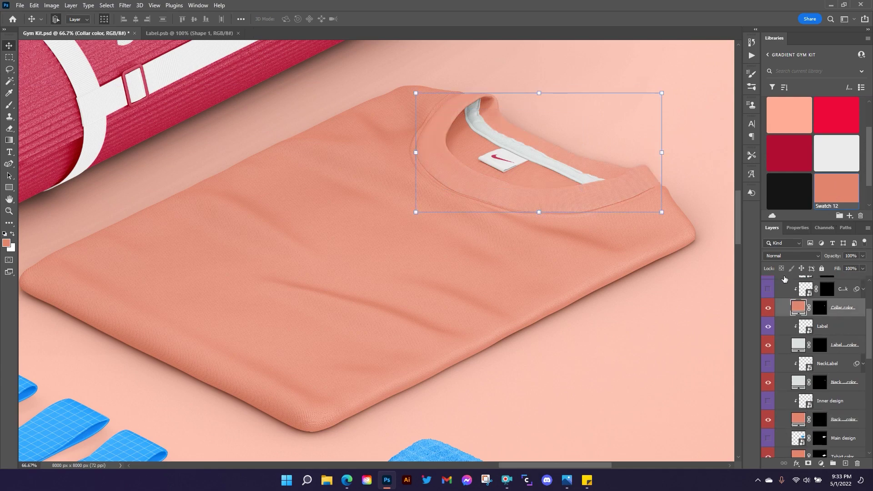
Open the T-shirt's Main design artwork and place the library's Nike swoosh graphic at its centre.
scroll(787, 326, "down", 3)
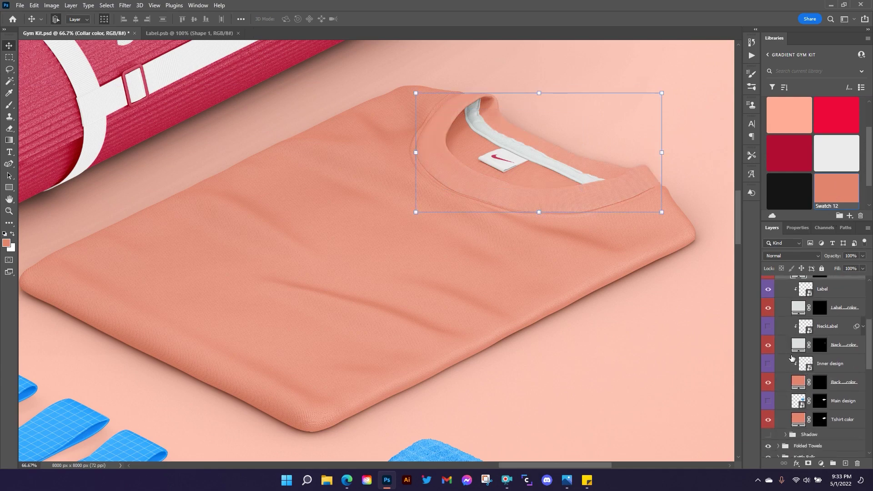
double_click(803, 386)
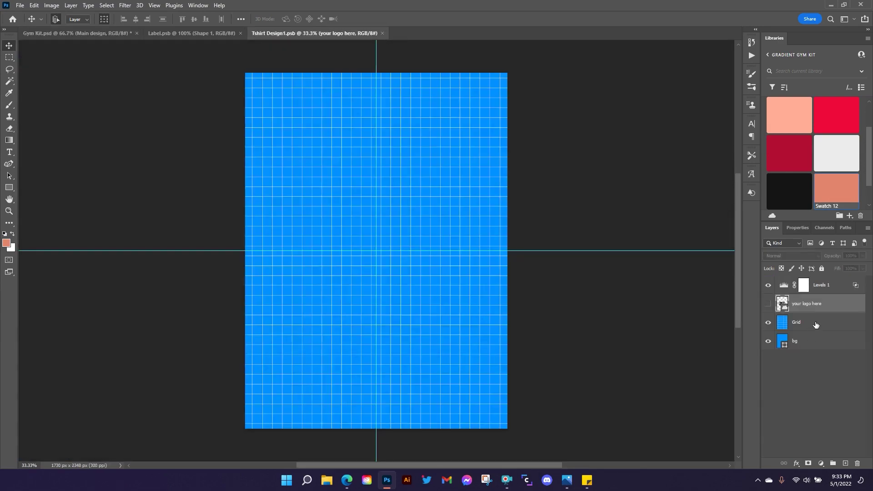
scroll(834, 162, "up", 2)
left_click_drag(824, 123, 399, 238)
left_click(451, 20)
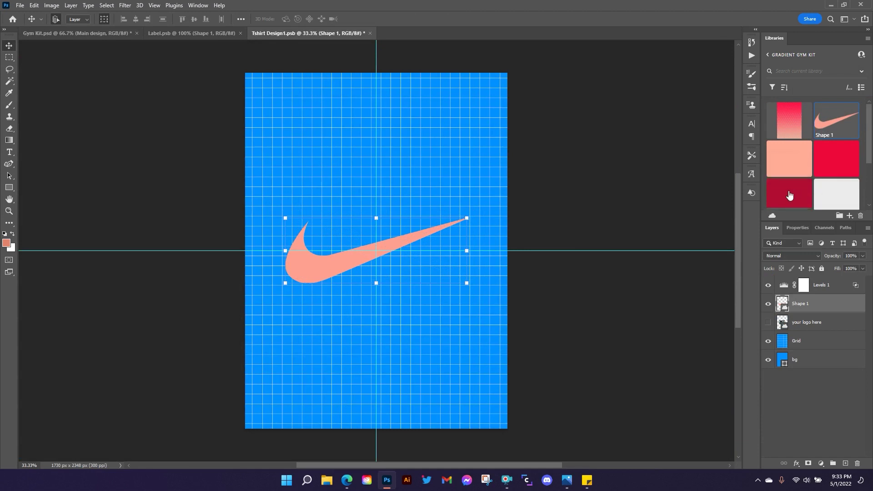
Add a Color Overlay to the T-shirt design's swoosh in the library's dark crimson.
left_click(797, 465)
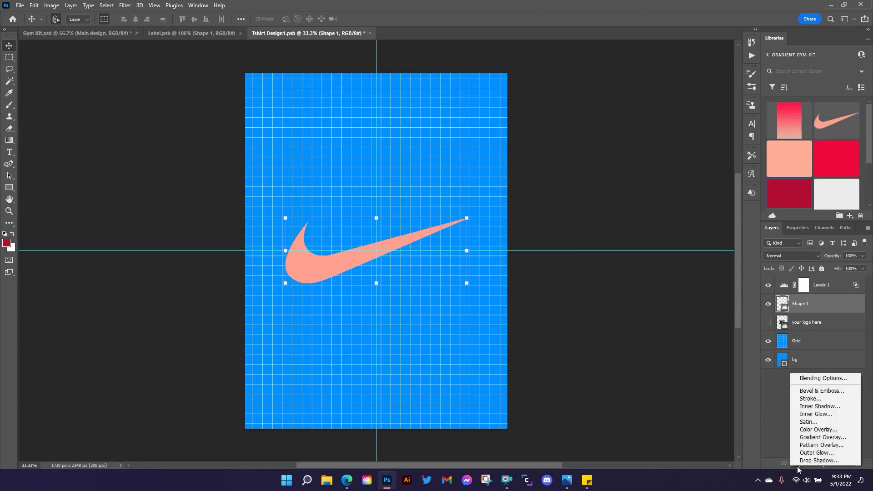
left_click(812, 429)
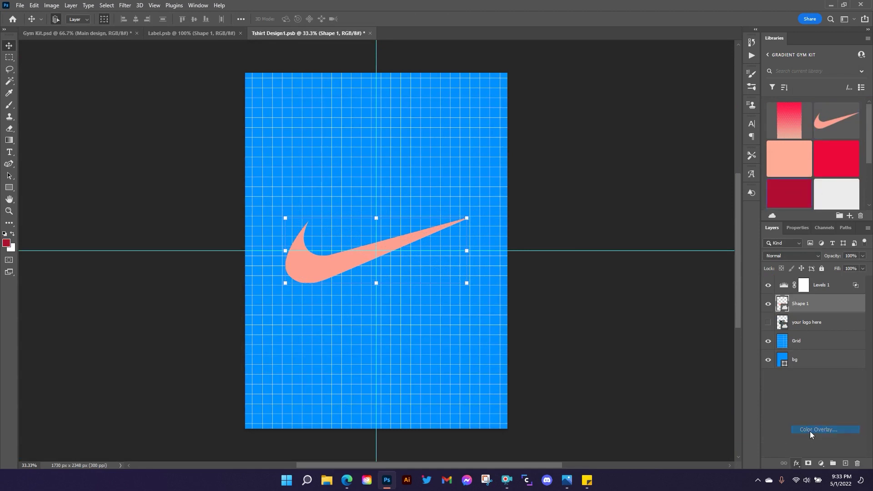
left_click(795, 233)
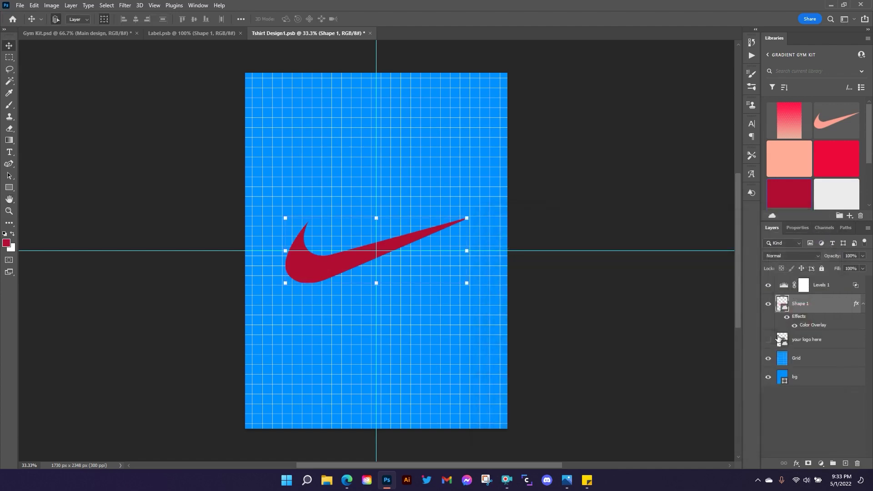
Hide the Grid and bg layers in Tshirt Design1.psb, save the artwork and return to Gym Kit.psd.
left_click_drag(768, 360, 769, 377)
key("ctrl+s")
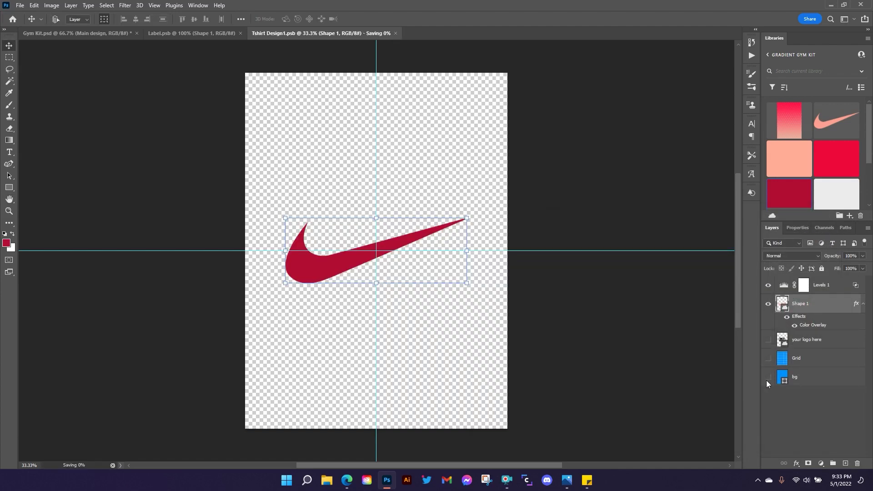
left_click(116, 33)
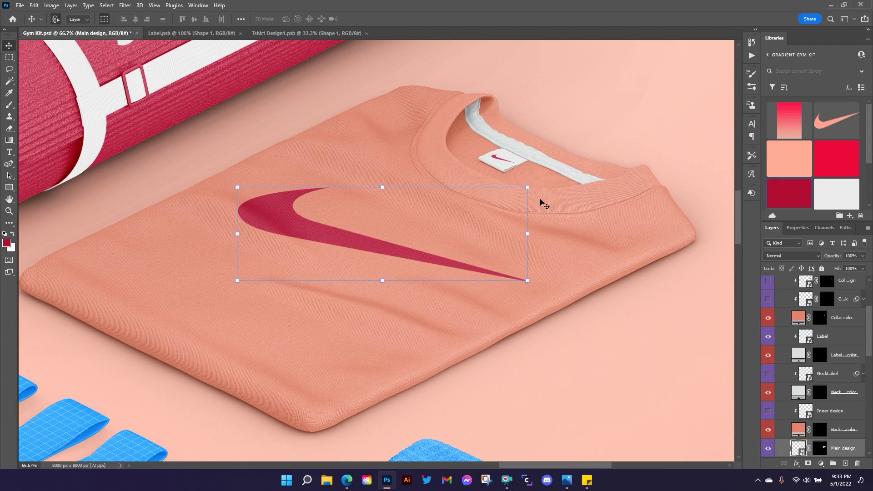
Change the swoosh's Color Overlay in Tshirt Design1.psb to the bright red Swatch 7, ee073c.
left_click(291, 34)
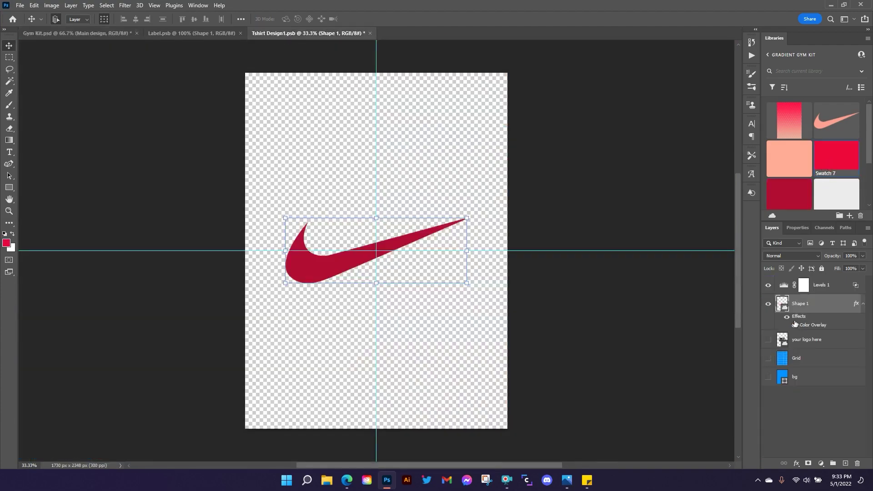
double_click(805, 327)
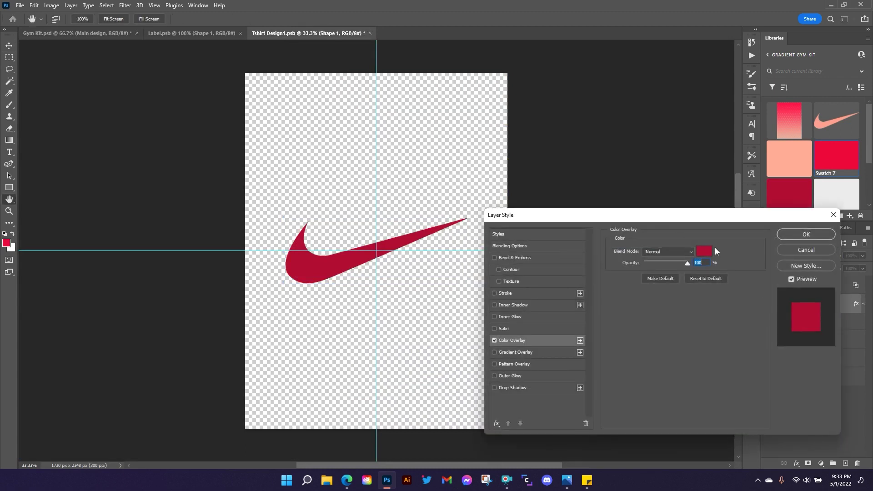
left_click(704, 252)
left_click(7, 241)
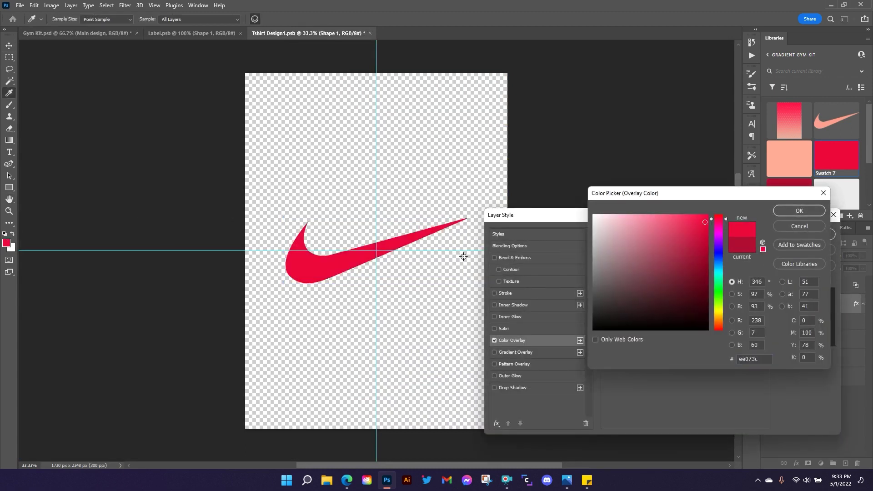
left_click(795, 212)
left_click(800, 234)
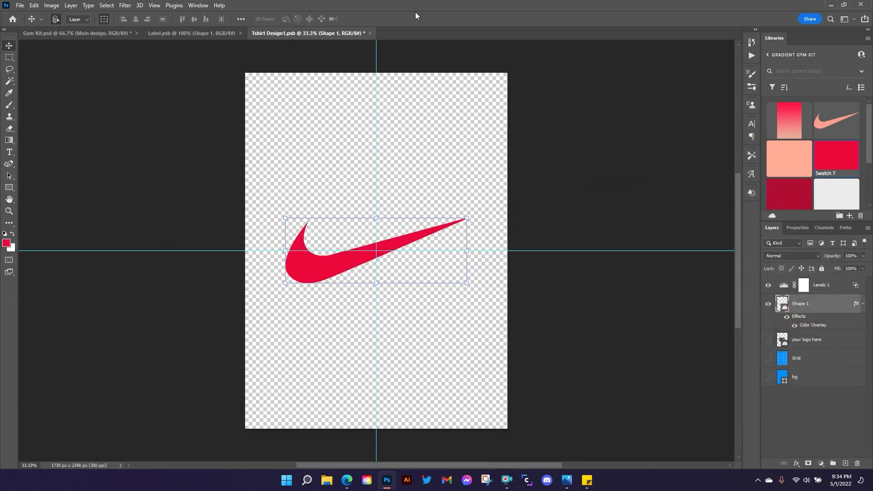
Save and close Tshirt Design1.psb, and close Label.psb to return to the gym kit mockup.
left_click(372, 33)
left_click(393, 179)
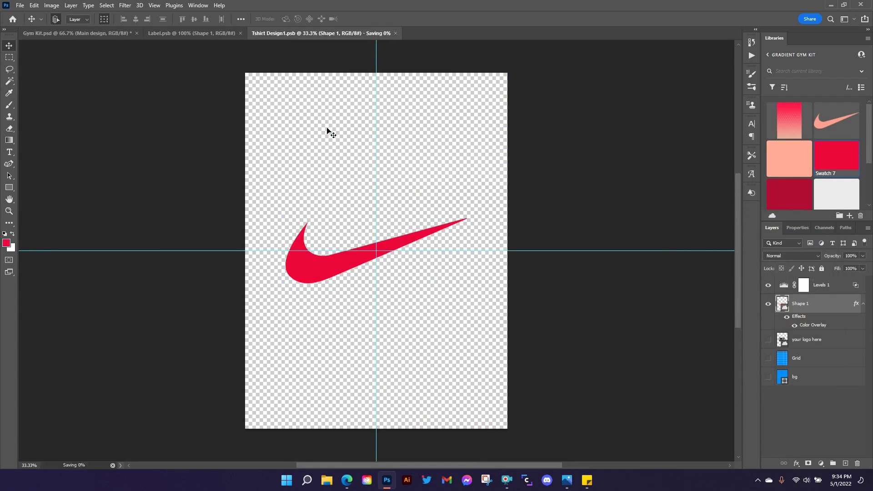
left_click(240, 33)
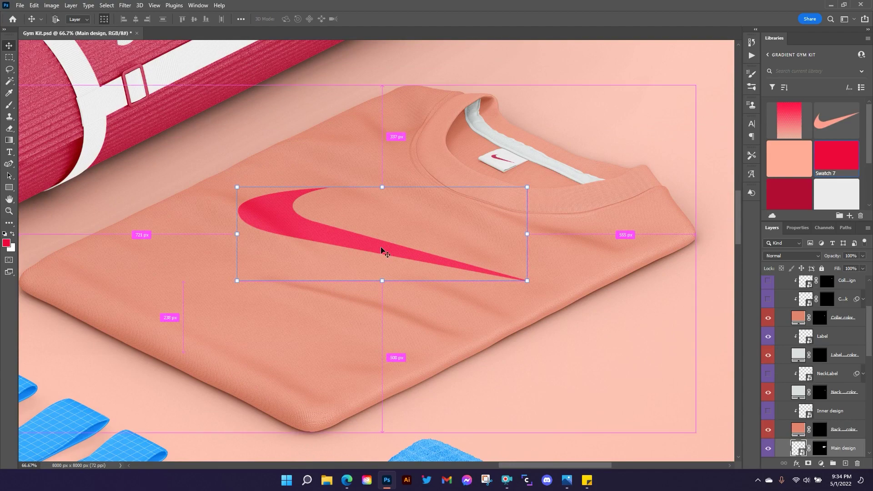
Collapse the Folded Tshirt layer group in Gym Kit.psd.
scroll(381, 250, "down", 2)
scroll(381, 250, "down", 3)
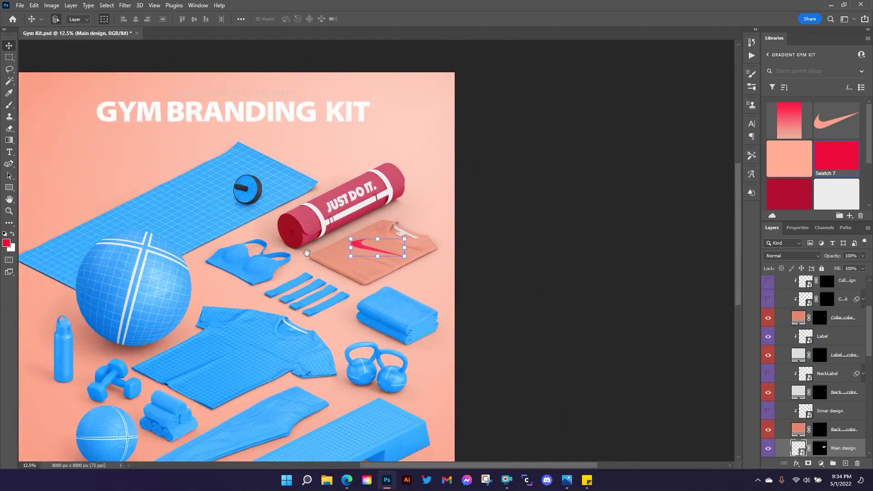
left_click_drag(381, 249, 403, 213)
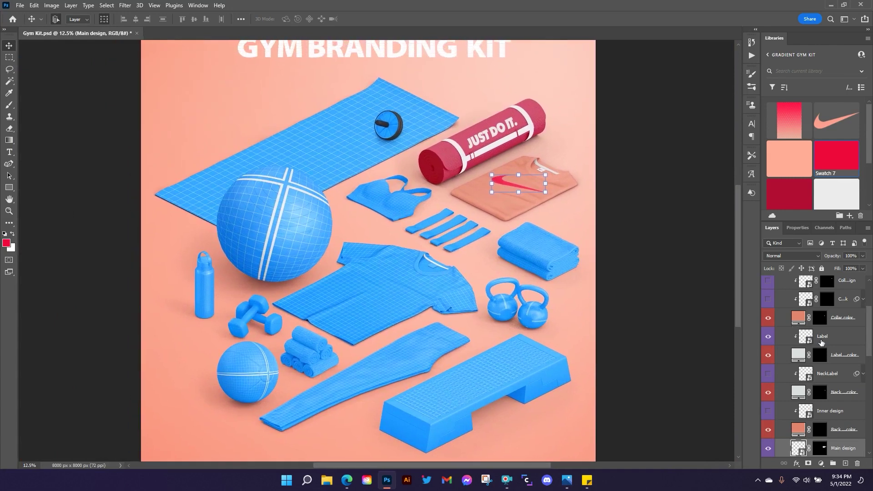
scroll(819, 416, "up", 3)
left_click(779, 303)
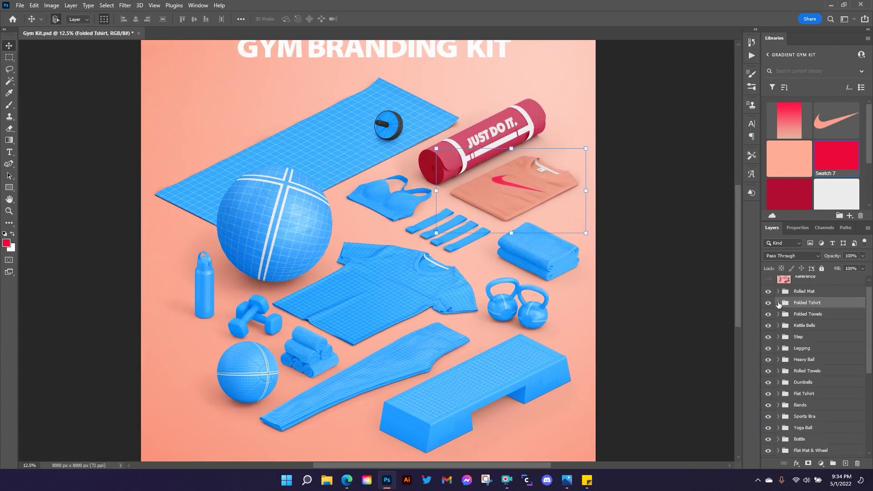
Make the Shadow groups inside Folded Tshirt and Folded Towels visible, leaving Folded Tshirt collapsed.
left_click(779, 315)
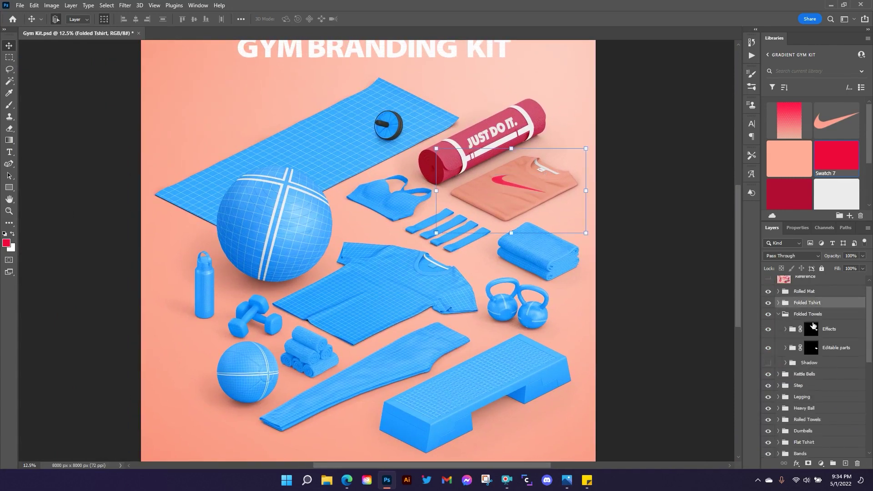
scroll(789, 344, "down", 1)
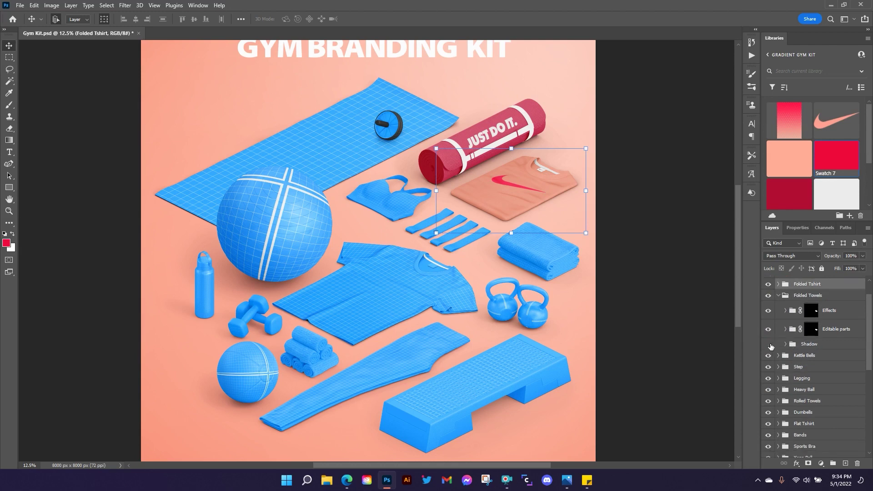
left_click(779, 284)
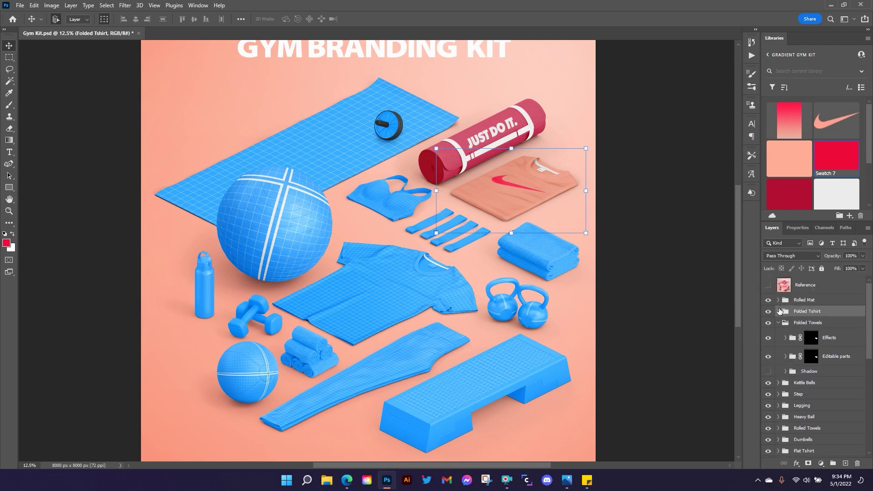
left_click(785, 326)
left_click(787, 329)
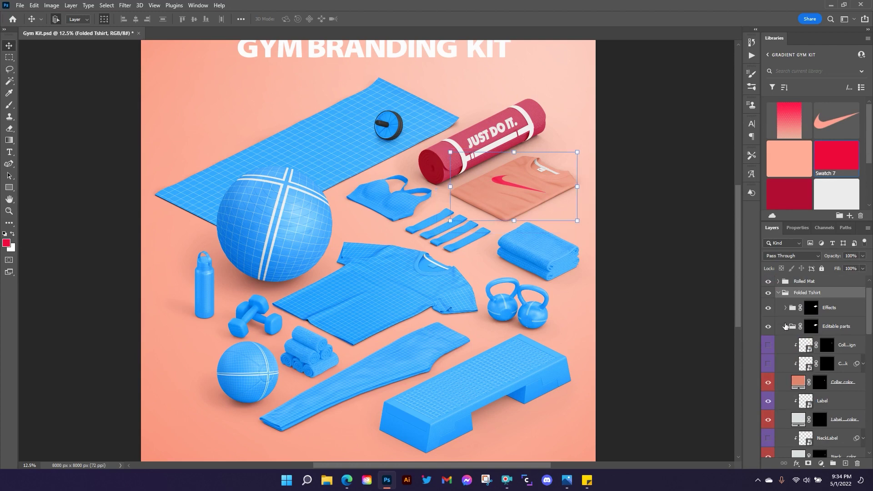
left_click(787, 327)
left_click(768, 342)
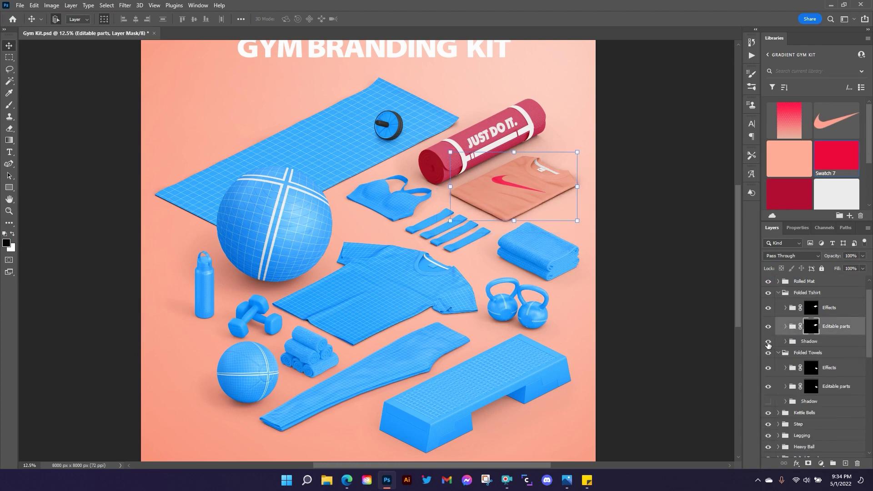
left_click(780, 294)
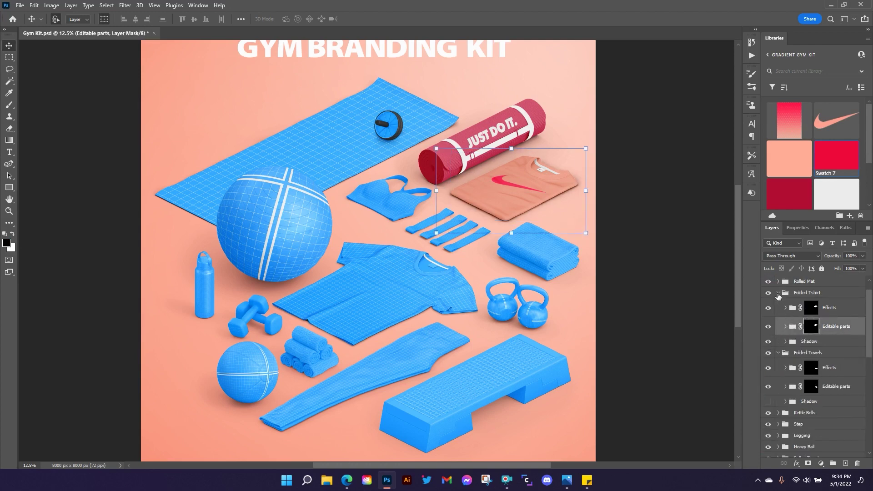
left_click(778, 293)
left_click(768, 355)
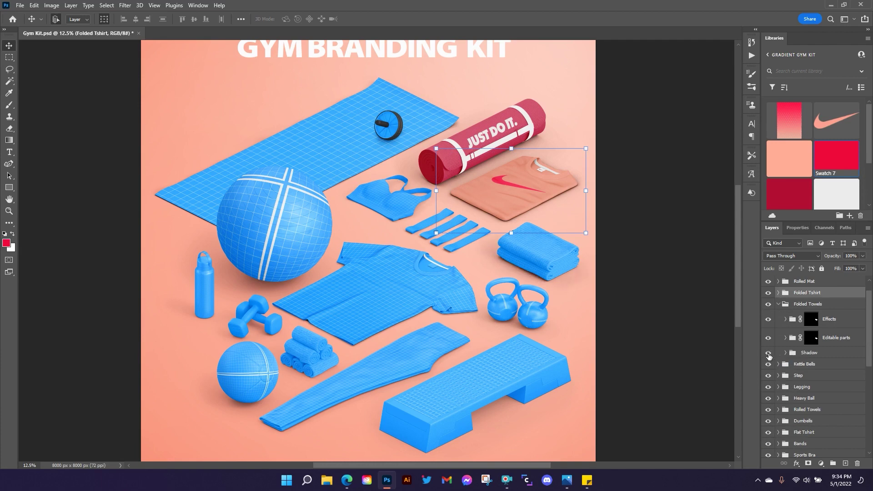
Hide the folded towels' design layers and separate top and bottom colours, and try the dark red and off-white swatches on Towels color.
left_click(785, 338)
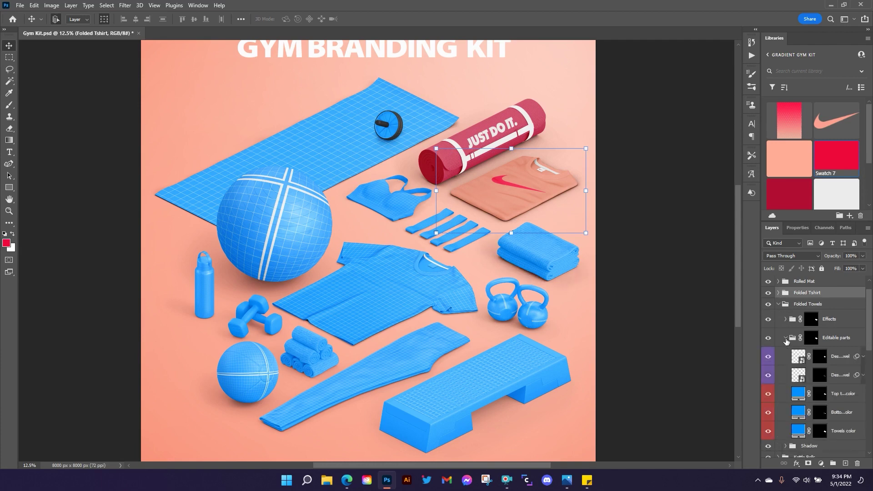
scroll(802, 338, "down", 3)
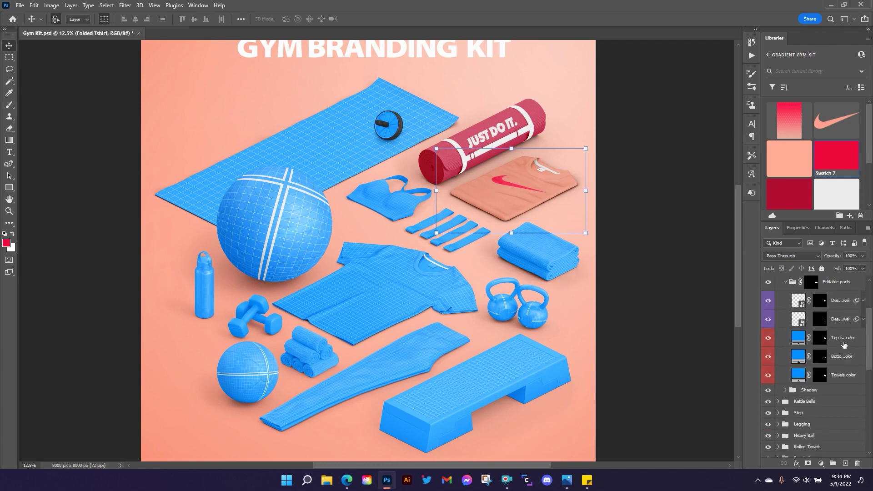
left_click(768, 337)
left_click(768, 356)
left_click(839, 375)
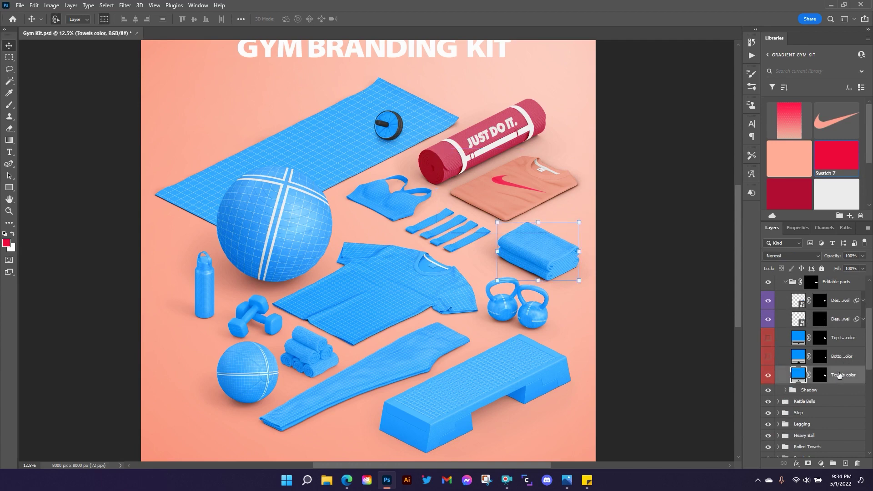
left_click(792, 195)
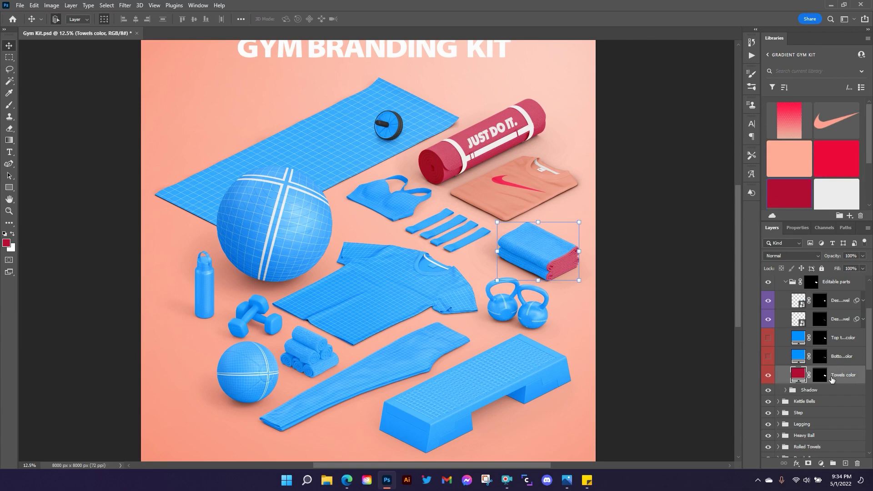
left_click_drag(770, 321, 768, 301)
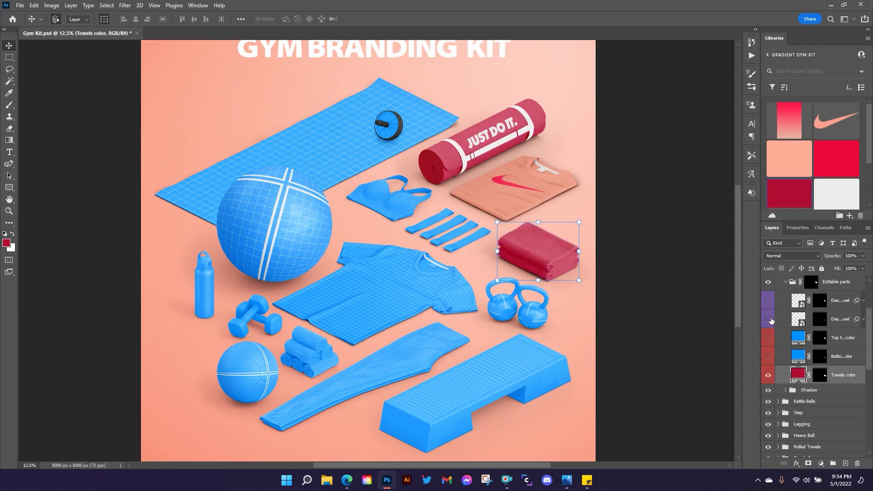
left_click(828, 189)
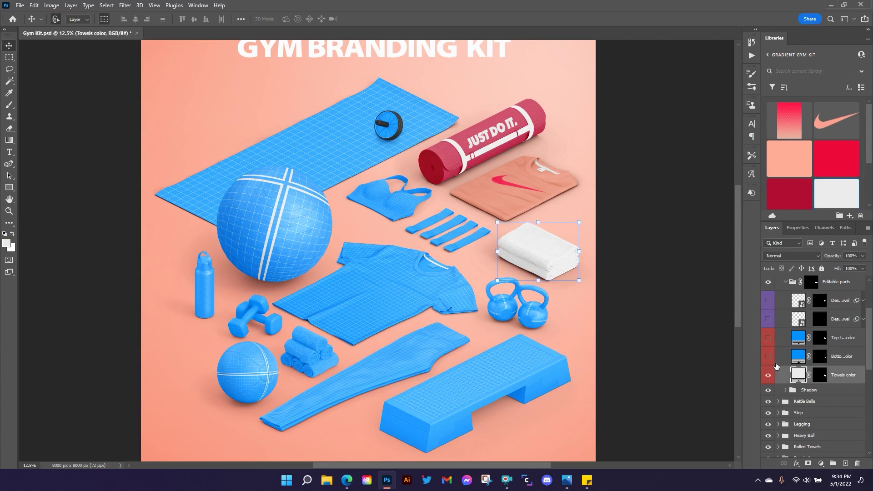
Replace the shared towel colour with the separate colour layers, filling the bottom towel with Swatch 7 and the top towel with Swatch 12.
left_click_drag(772, 358, 769, 339)
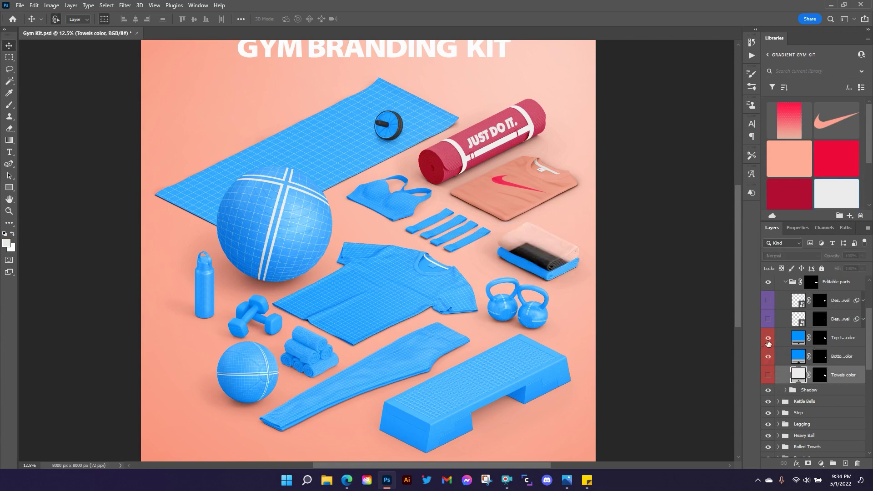
left_click(842, 359)
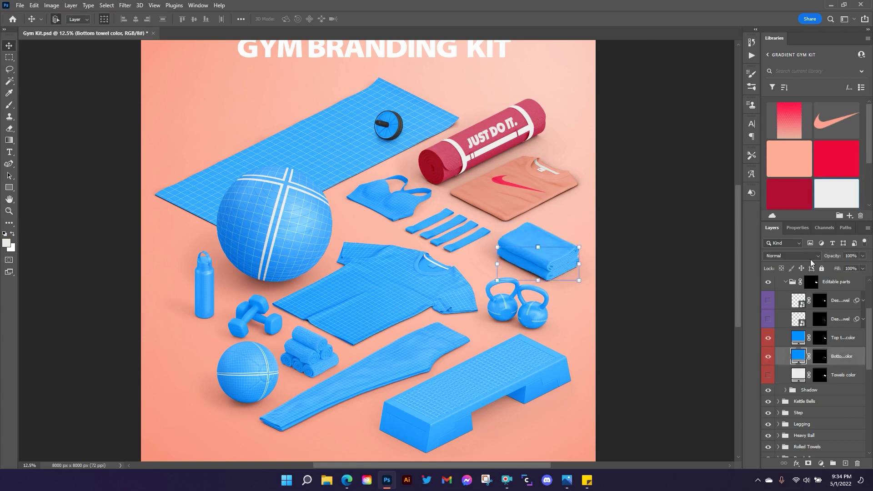
left_click(836, 158)
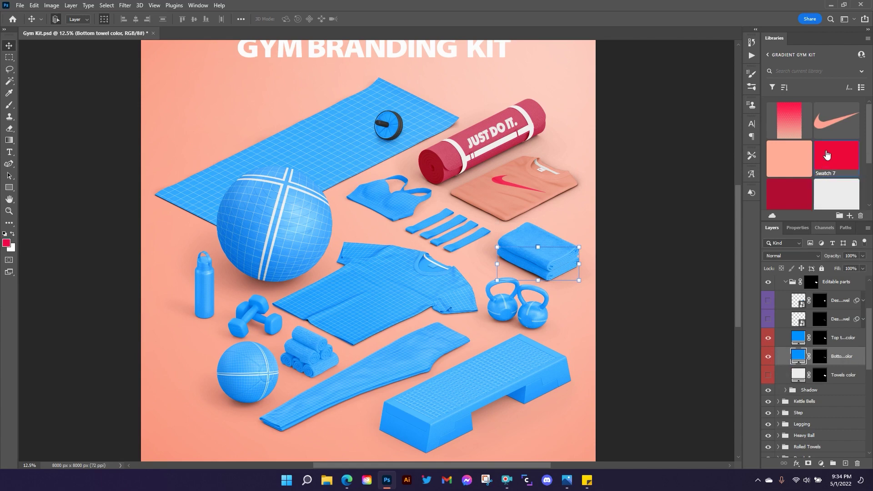
left_click(843, 343)
scroll(833, 158, "down", 3)
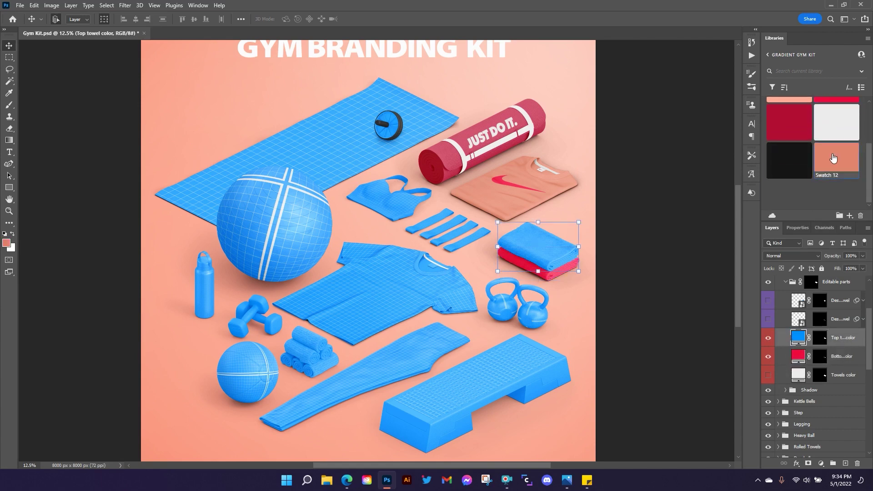
left_click(833, 158)
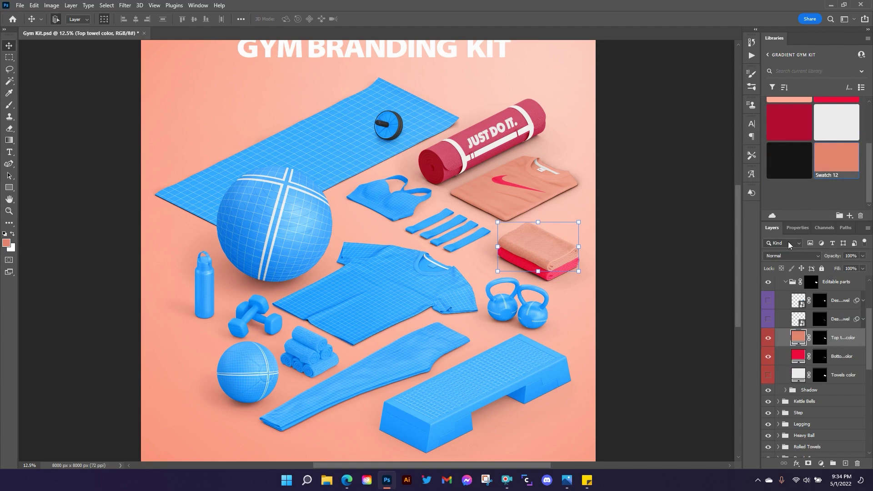
Show the top towel's design layer and open its smart object, Design1.psb.
left_click(768, 318)
left_click(768, 319)
left_click(768, 301)
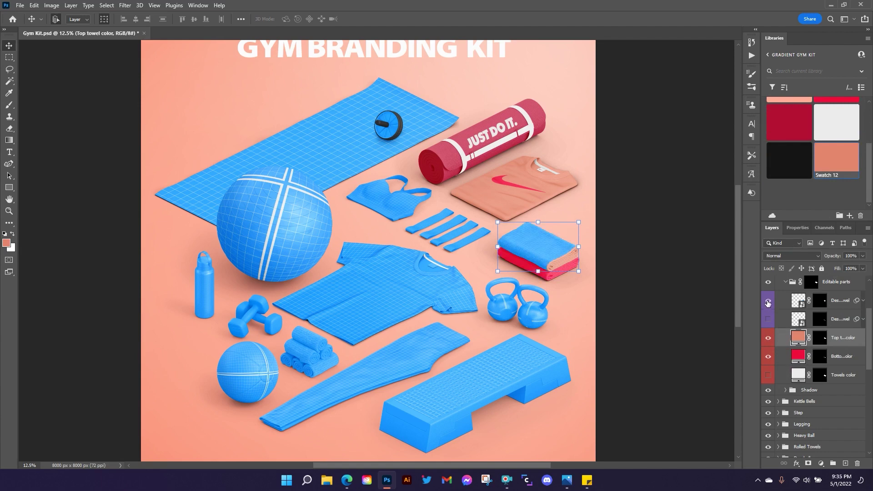
double_click(803, 303)
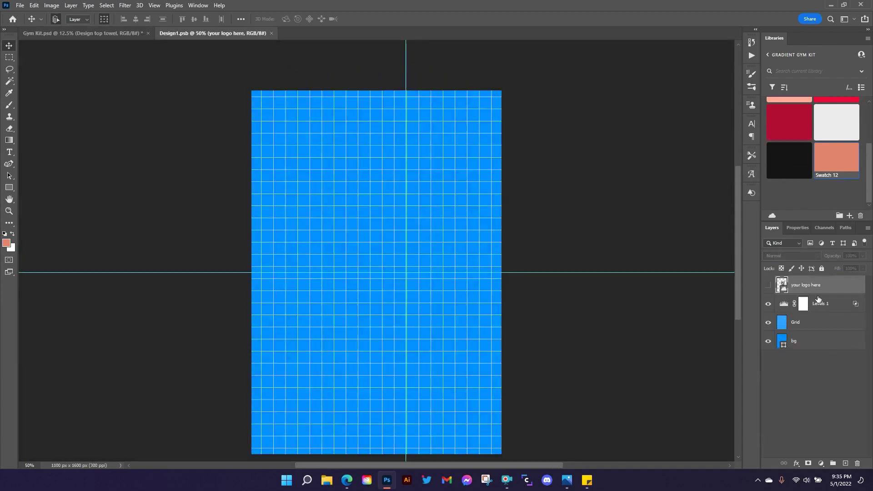
Pick Swatch 7 as the foreground colour and place the library swoosh at the guides' intersection, scaled to about 55%.
scroll(833, 185, "up", 1)
scroll(833, 185, "up", 3)
left_click(837, 155)
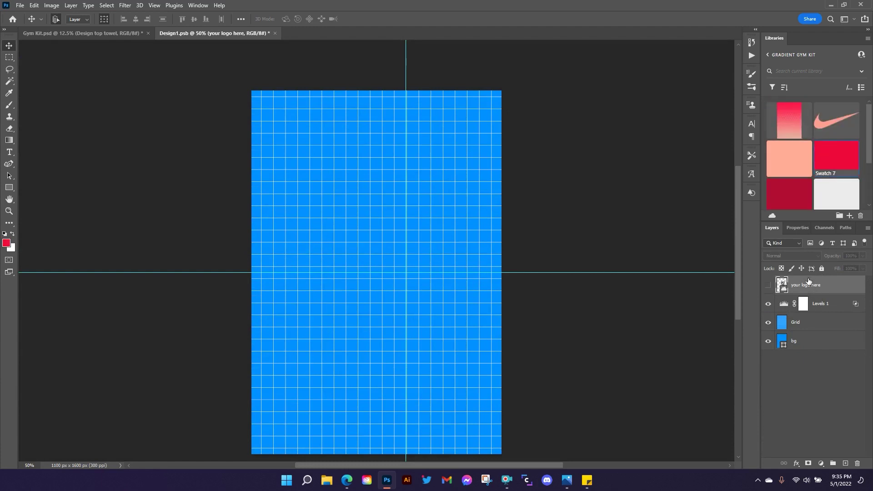
left_click_drag(836, 122, 392, 245)
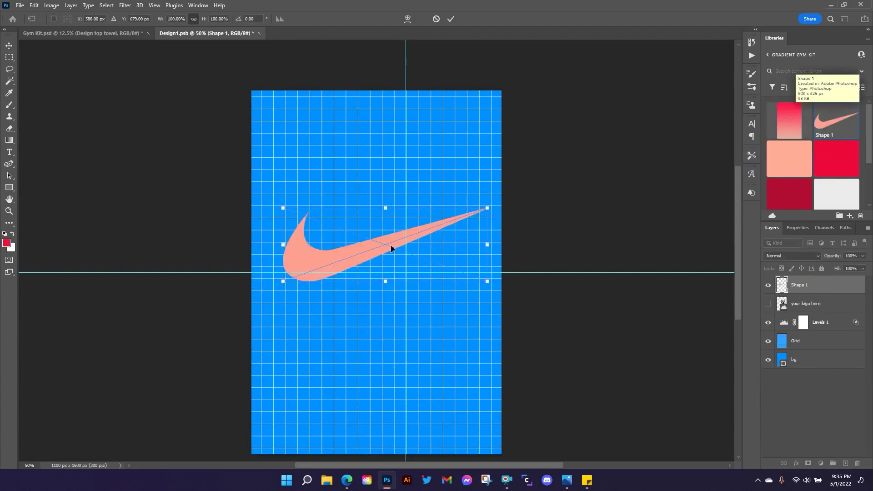
left_click_drag(386, 208, 395, 278)
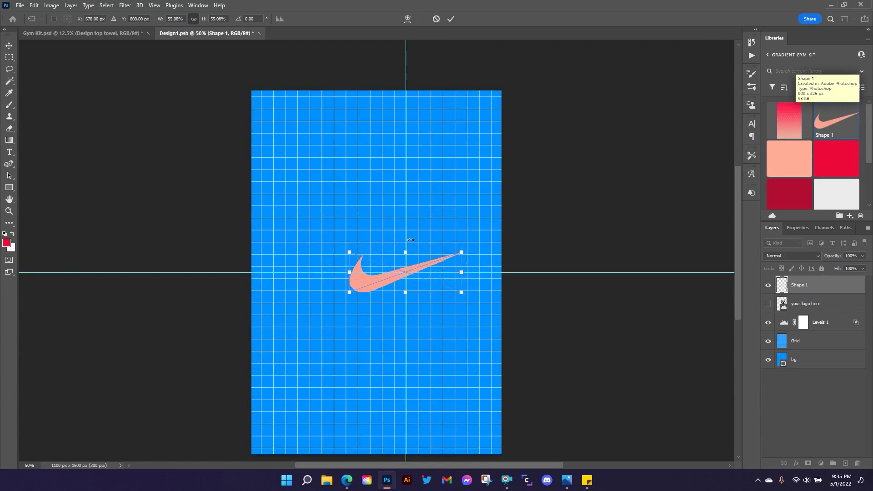
left_click(449, 20)
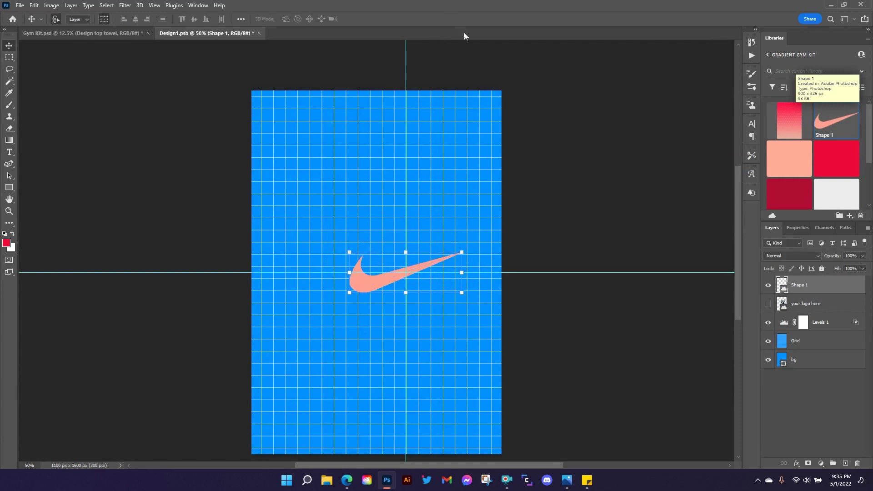
Add a bright red Color Overlay to the swoosh layer Shape 1.
left_click(795, 464)
left_click(814, 428)
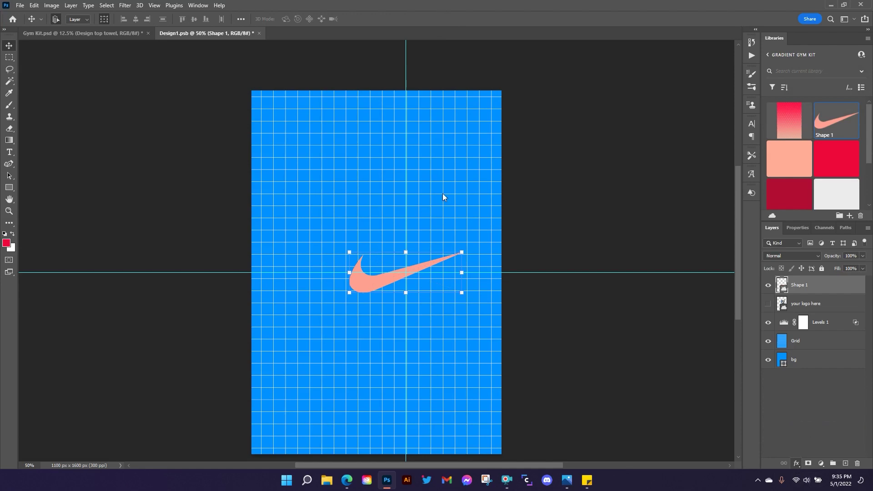
left_click(785, 234)
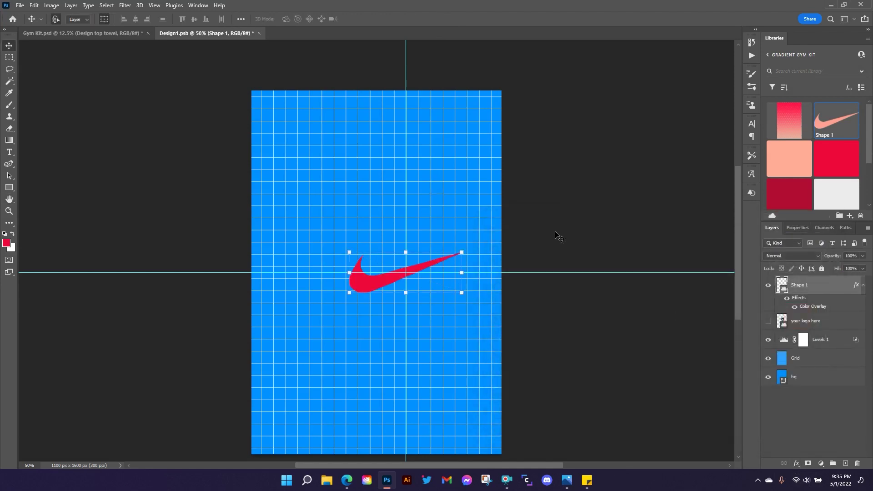
Return to Gym Kit.psd and open the Rolled Mat's Design Top smart object, Design.psb.
left_click(92, 32)
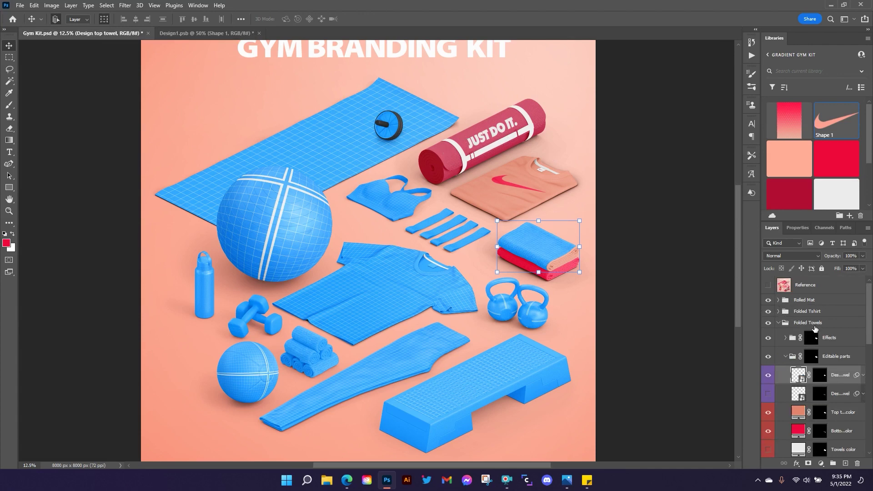
left_click(779, 300)
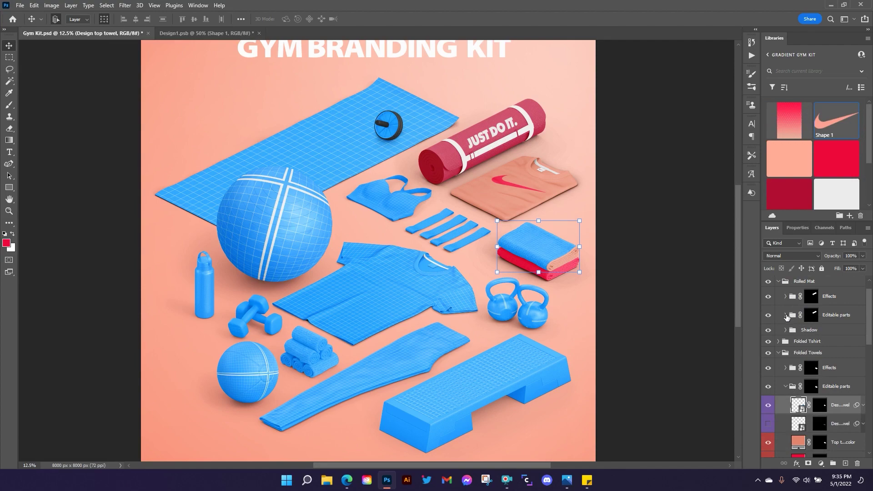
left_click(786, 315)
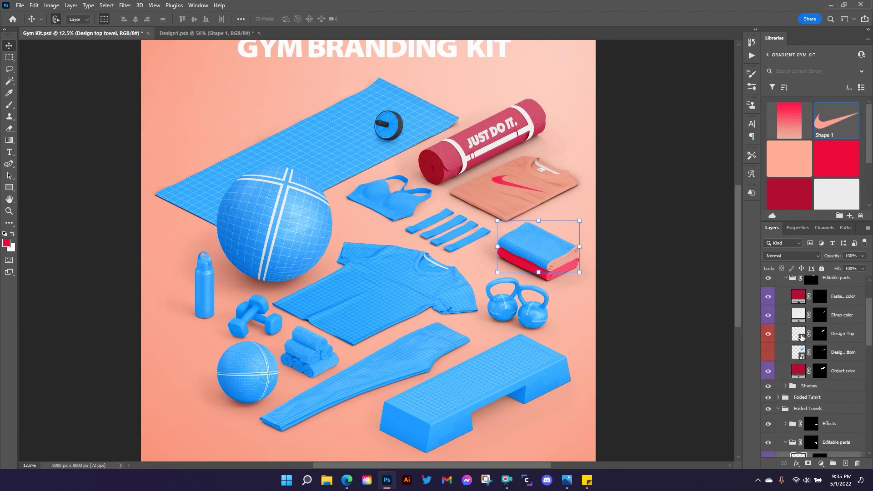
double_click(802, 337)
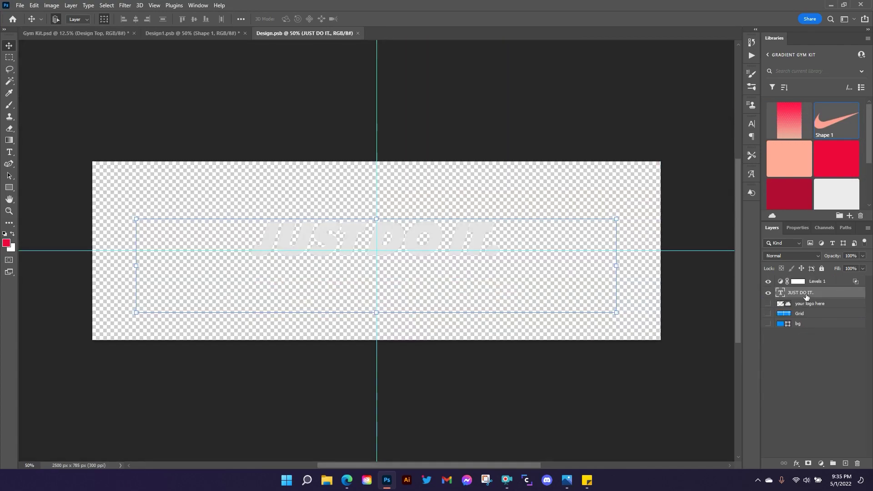
Convert the JUST DO IT. text to a shape and add it to the Gradient Gym Kit library, closing Design.psb.
scroll(831, 171, "down", 2)
right_click(812, 295)
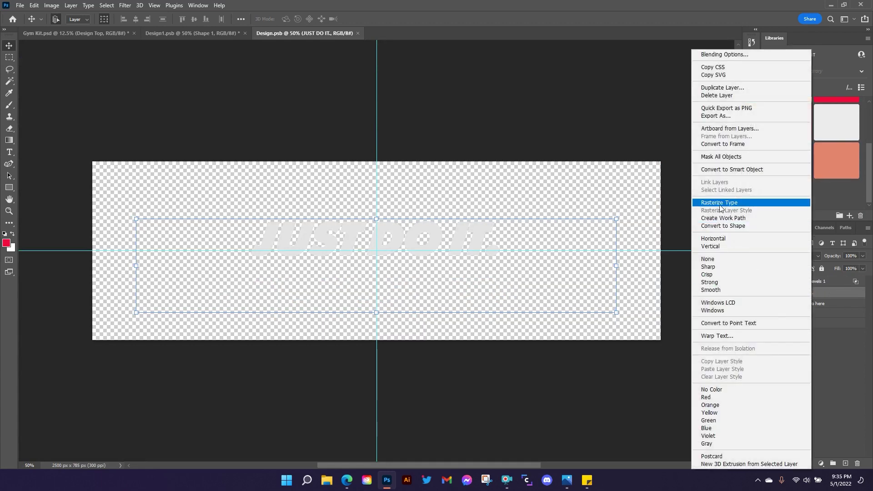
left_click(723, 227)
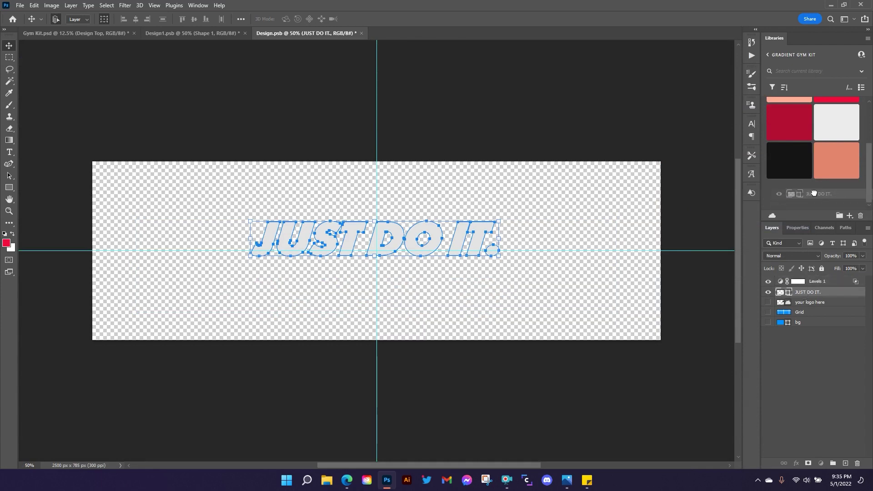
scroll(817, 180, "up", 3)
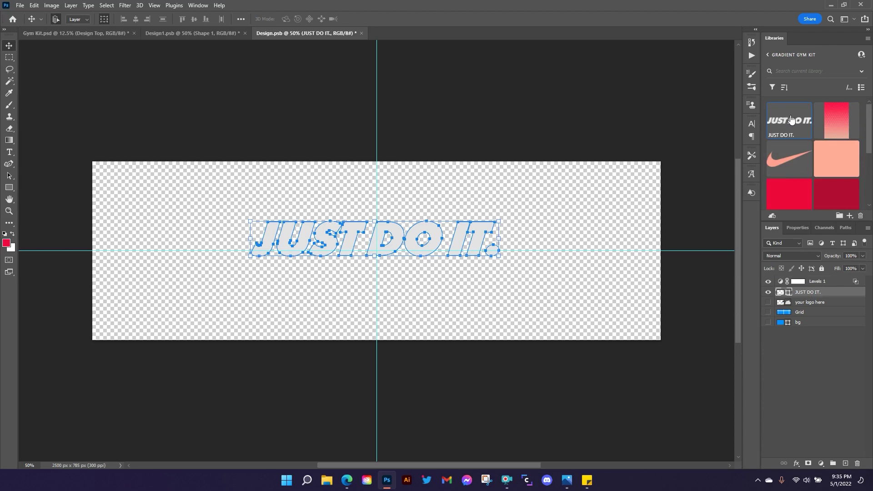
left_click(361, 33)
left_click(405, 178)
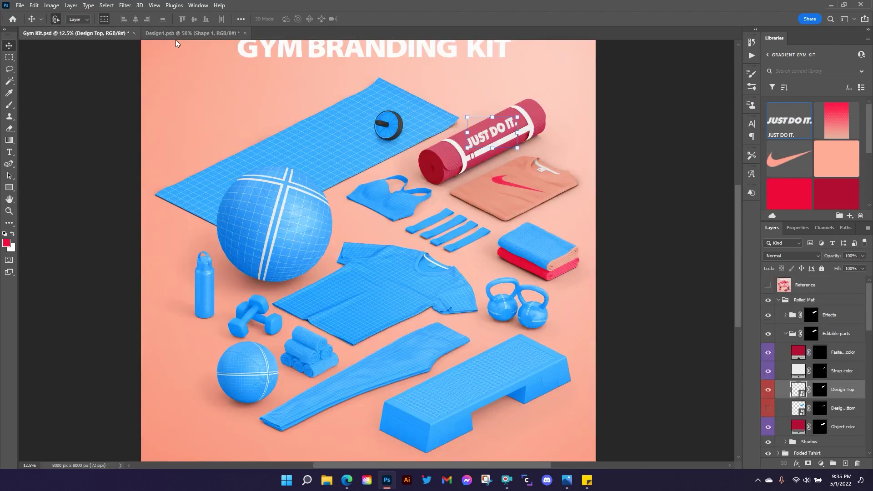
Place the library's JUST DO IT. graphic above the swoosh in Design1.psb, scaled to about 80% and centred on the vertical guide.
left_click(182, 39)
left_click_drag(789, 121, 414, 230)
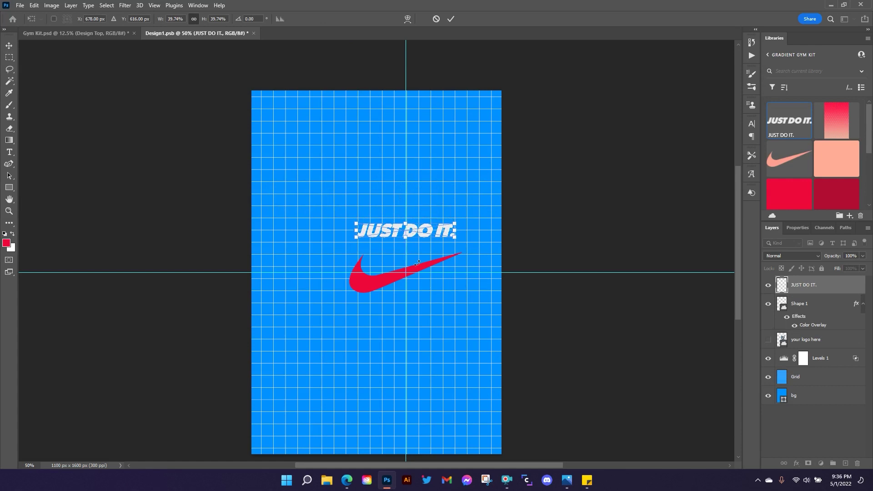
mouse_move(410, 224)
left_mouse_down()
mouse_move(410, 190)
mouse_move(411, 208)
left_mouse_up()
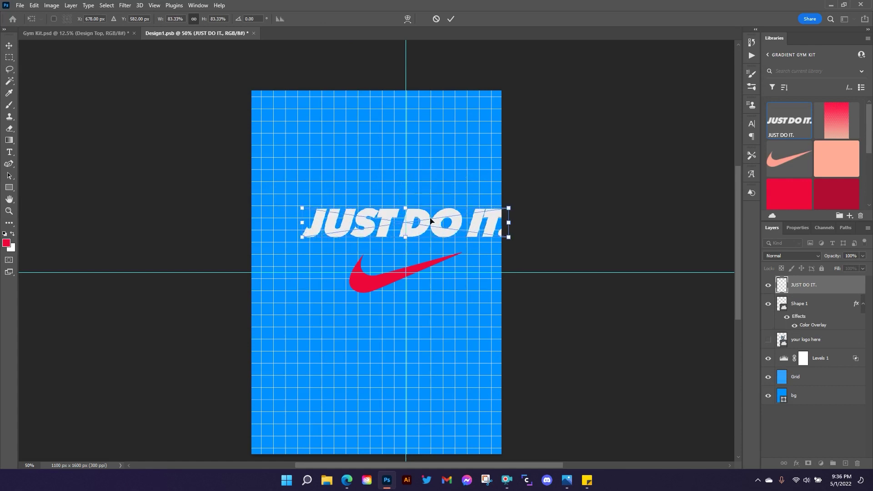
left_click_drag(510, 226, 489, 226)
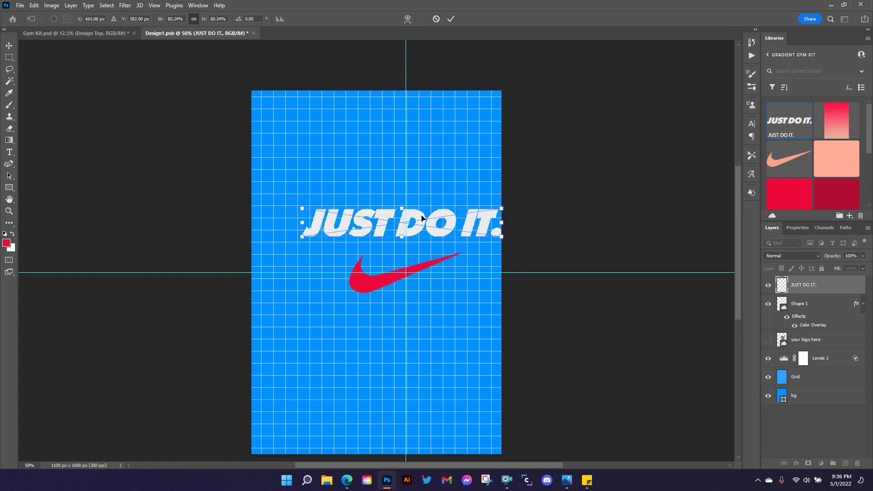
left_click_drag(421, 219, 426, 222)
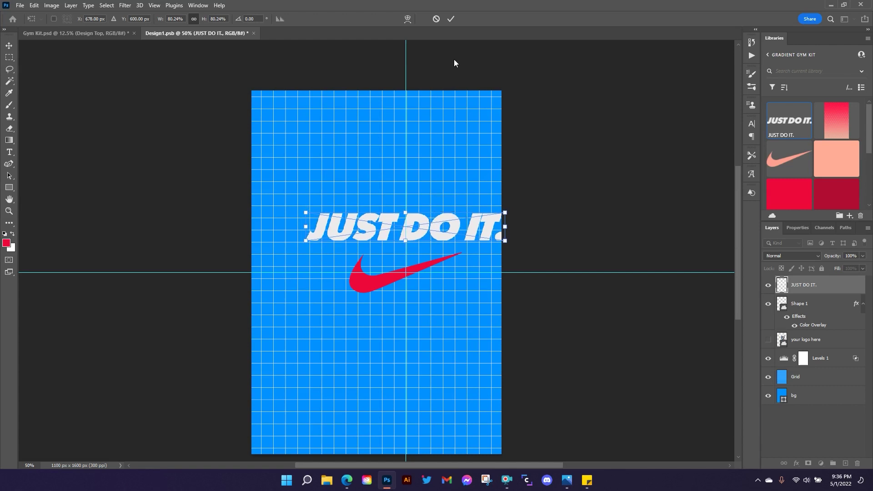
left_click(450, 19)
Hide the Grid and bg layers, move Levels 1 to the top of the layer stack, and save Design1.psb.
left_click_drag(768, 378, 769, 397)
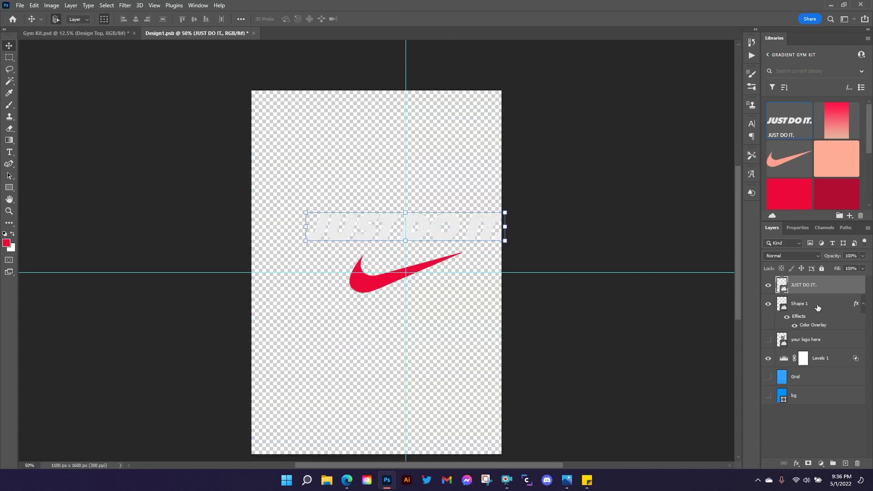
left_click_drag(828, 364, 824, 283)
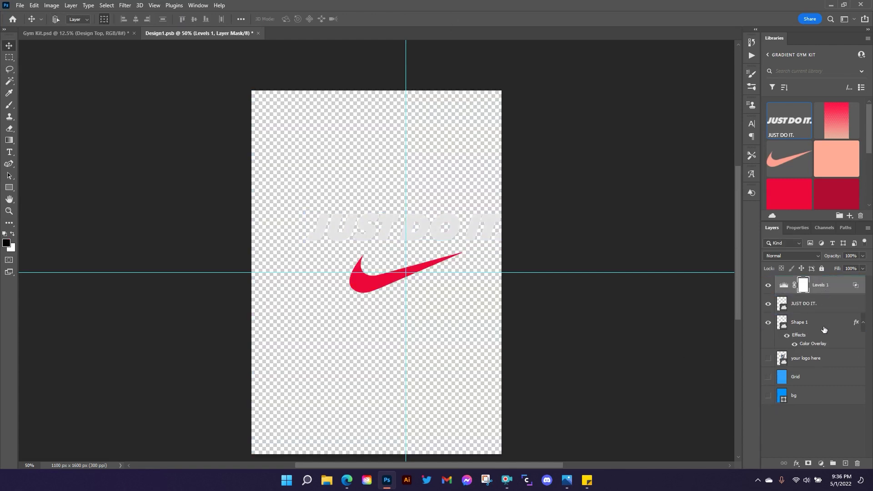
key("ctrl+s")
Return to Gym Kit.psd and examine the print on the folded towels up close.
left_click(57, 34)
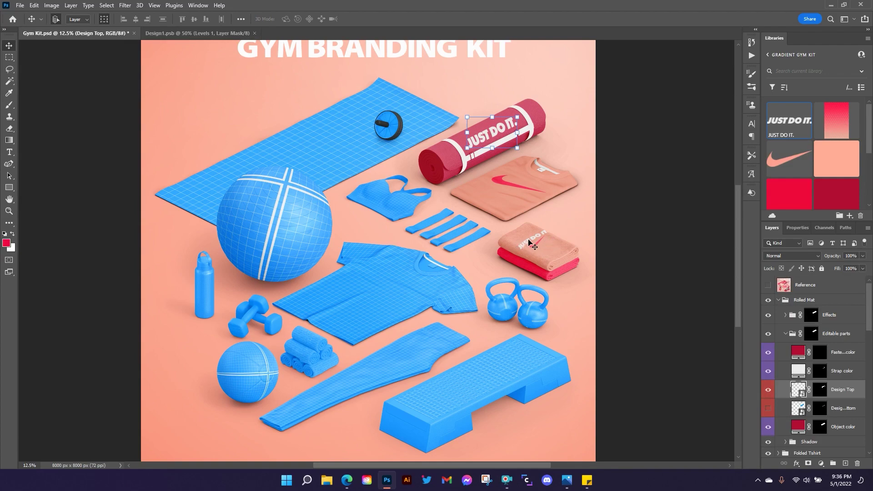
key("ctrl+equal")
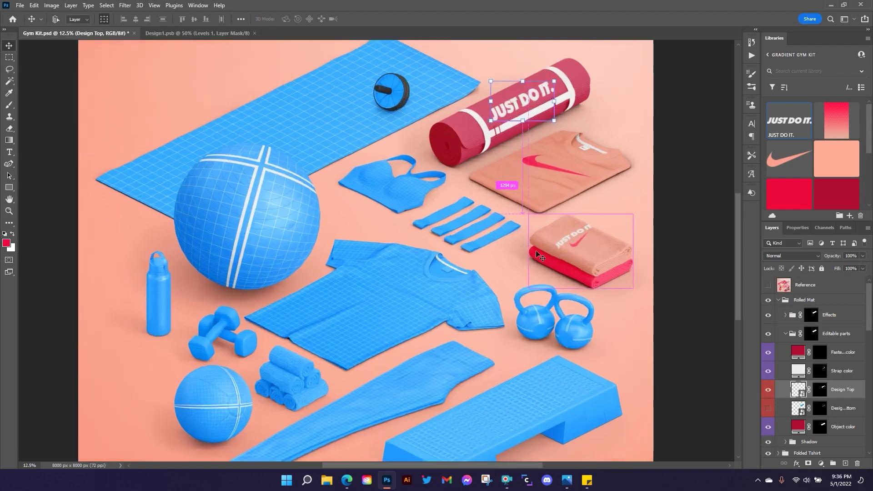
key("ctrl+equal")
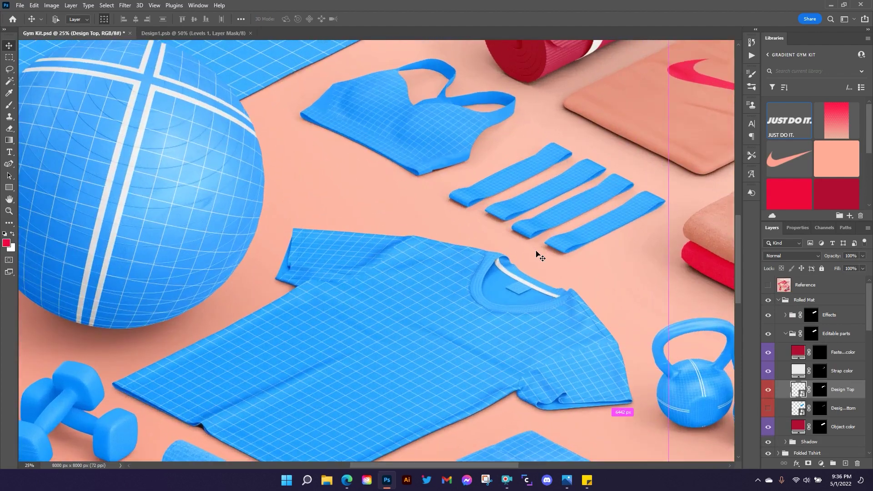
key("ctrl+equal")
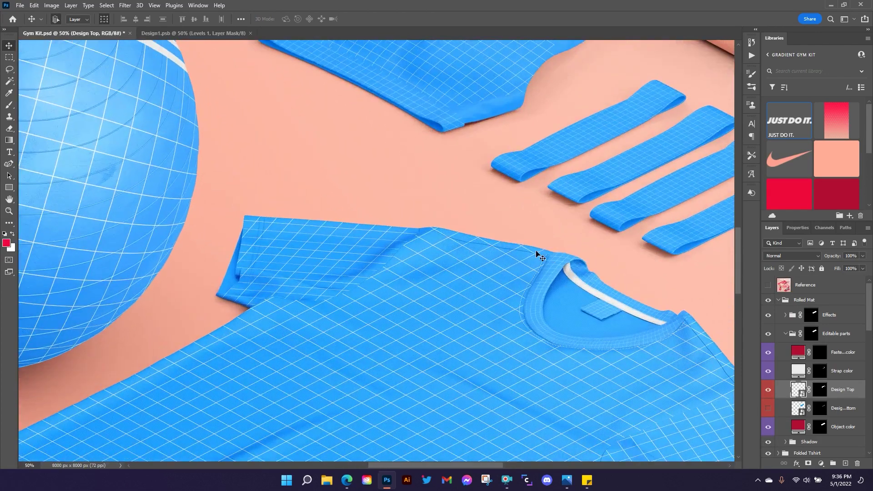
key("ctrl+equal")
left_click_drag(580, 245, 120, 256)
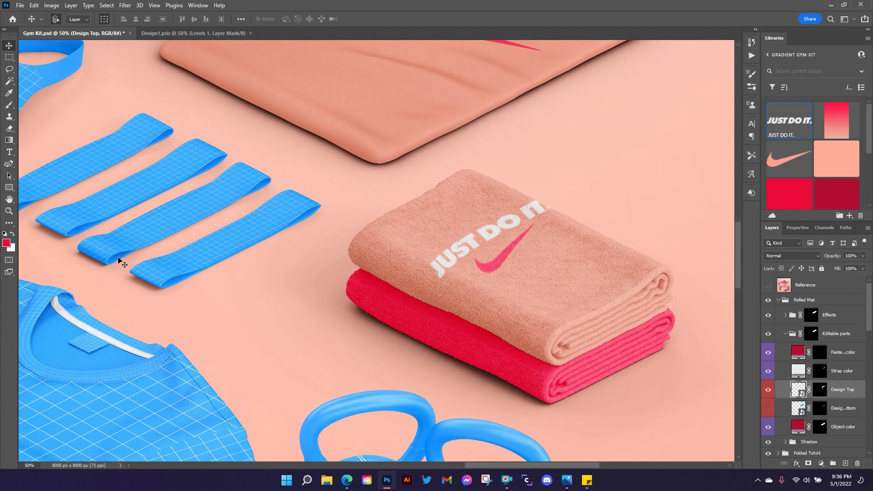
key("ctrl+0")
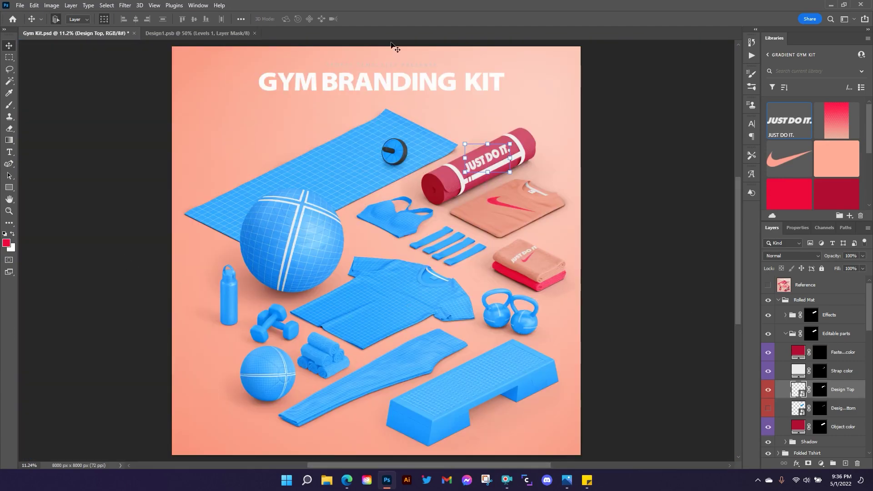
Go back to Design1.psb, show the bg layer and recolour it with the library's Swatch 6.
left_click(186, 34)
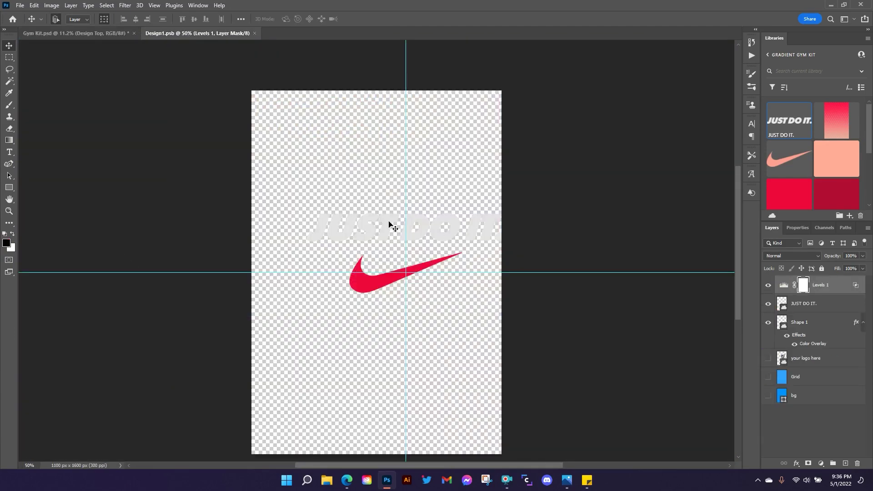
left_click(783, 399)
left_click(768, 395)
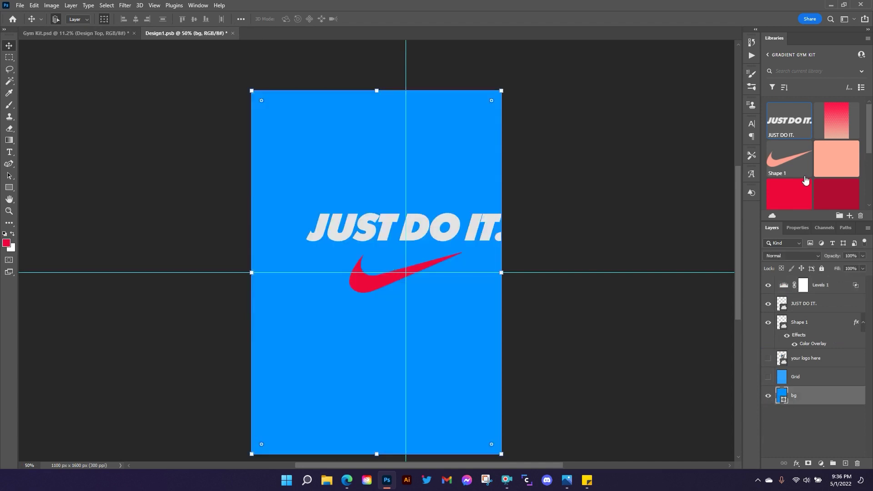
left_click(833, 163)
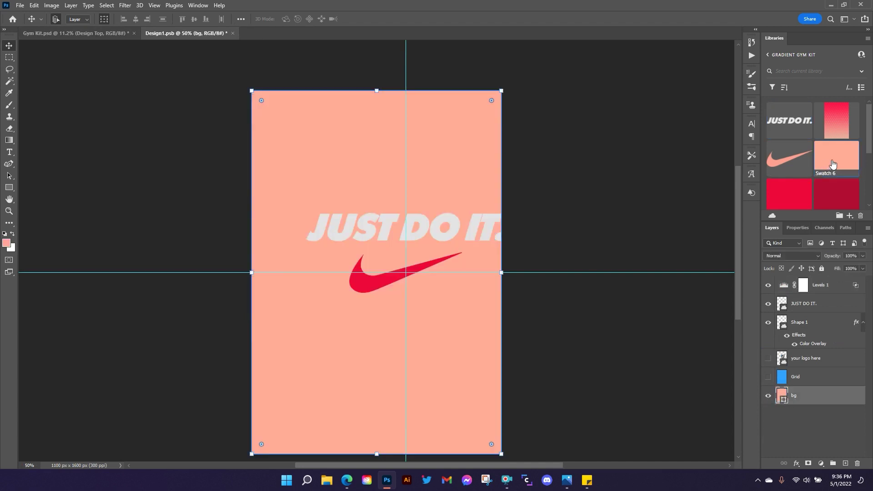
Enlarge the JUST DO IT. graphic to about 106%, hide the bg layer, and save the design before returning to Gym Kit.psd.
left_click(801, 307)
left_click_drag(305, 228, 273, 227)
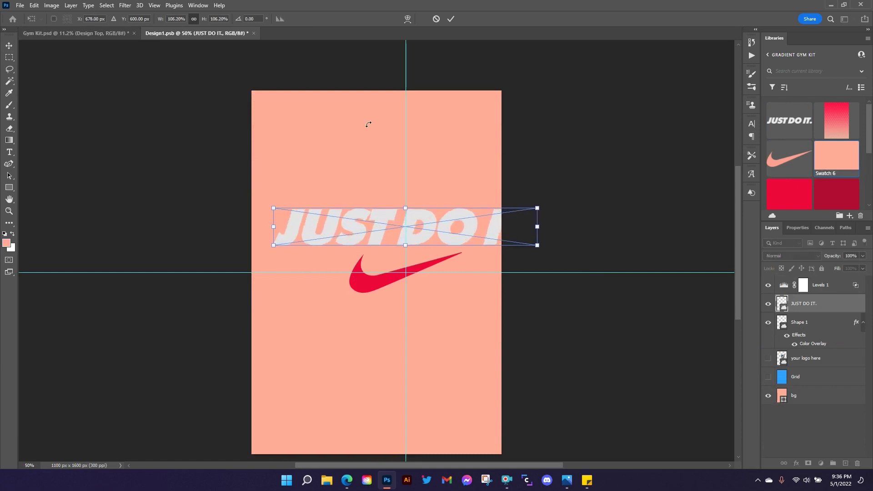
left_click(452, 18)
left_click(767, 397)
key("ctrl+s")
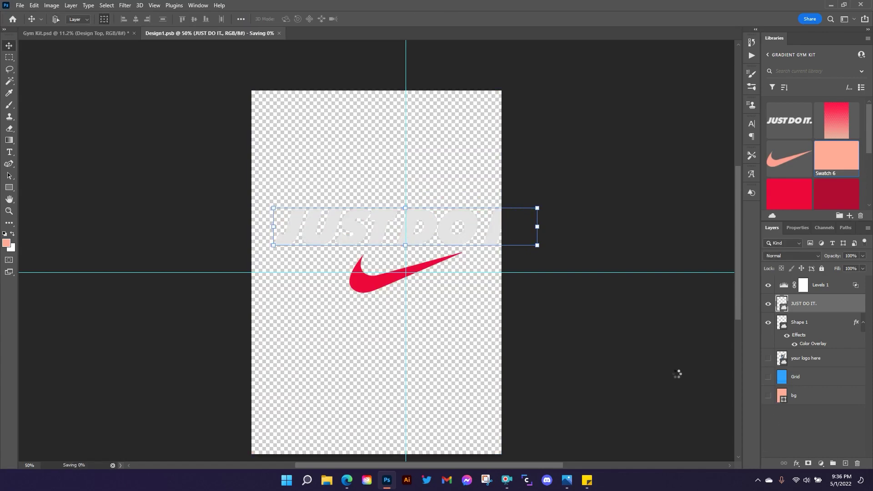
left_click(79, 34)
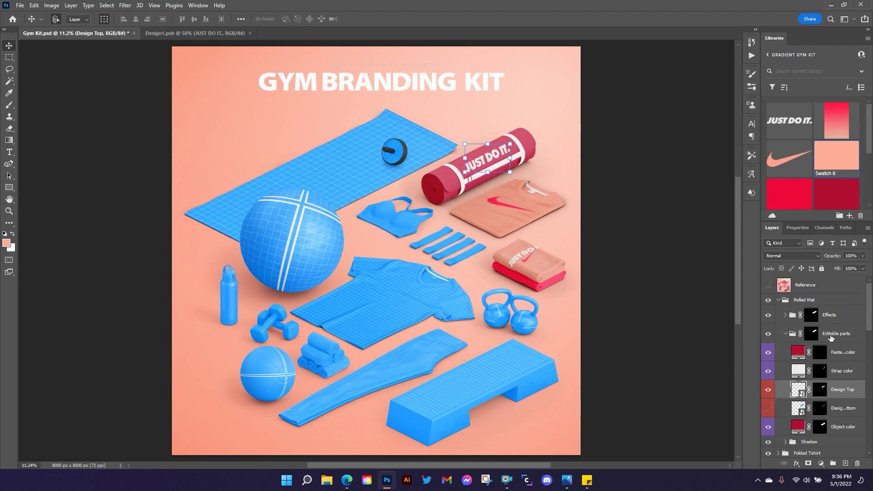
Hide the four design layers in the Kettle Bells group and recolour the Bells color layer with Swatch 8.
left_click(778, 300)
left_click(779, 322)
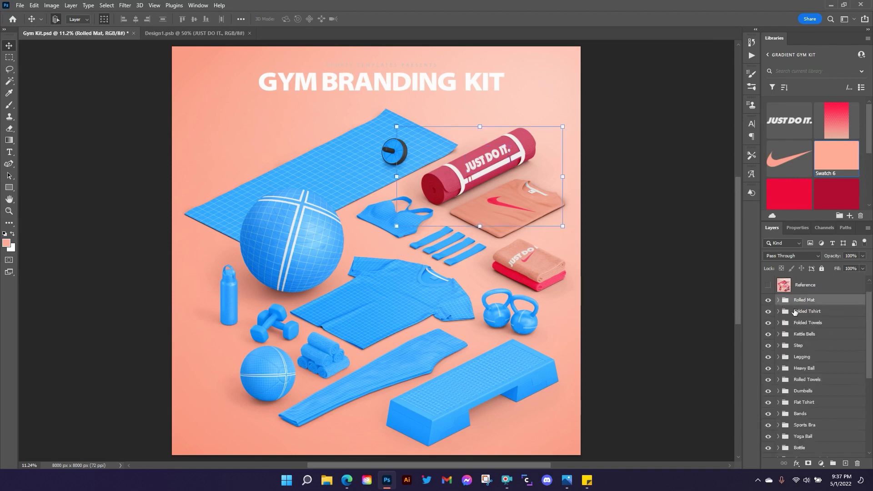
left_click(779, 279)
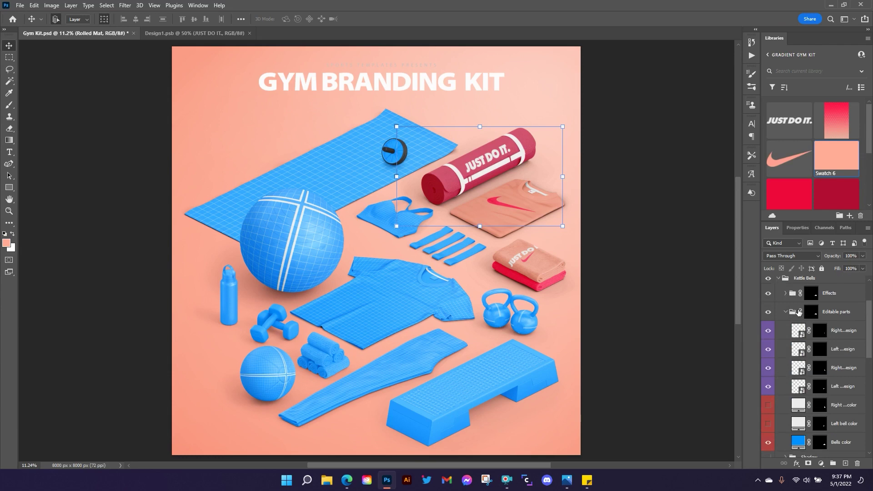
scroll(802, 354, "down", 2)
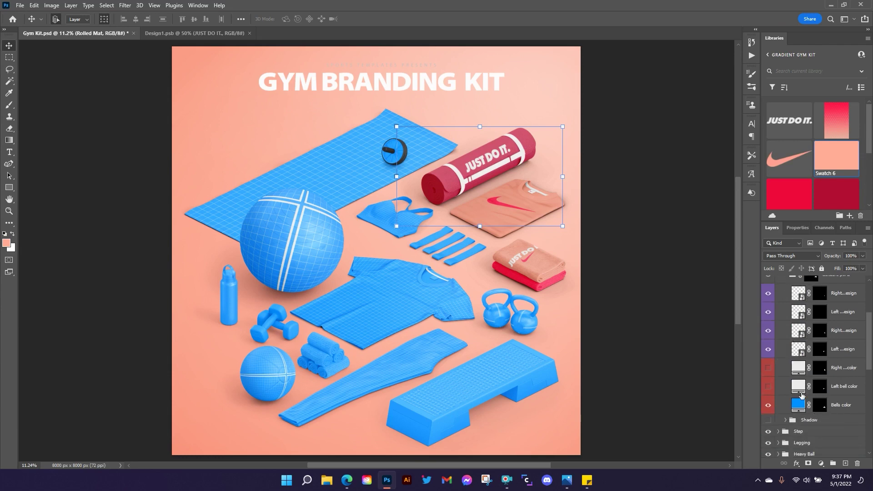
left_click_drag(770, 295, 768, 350)
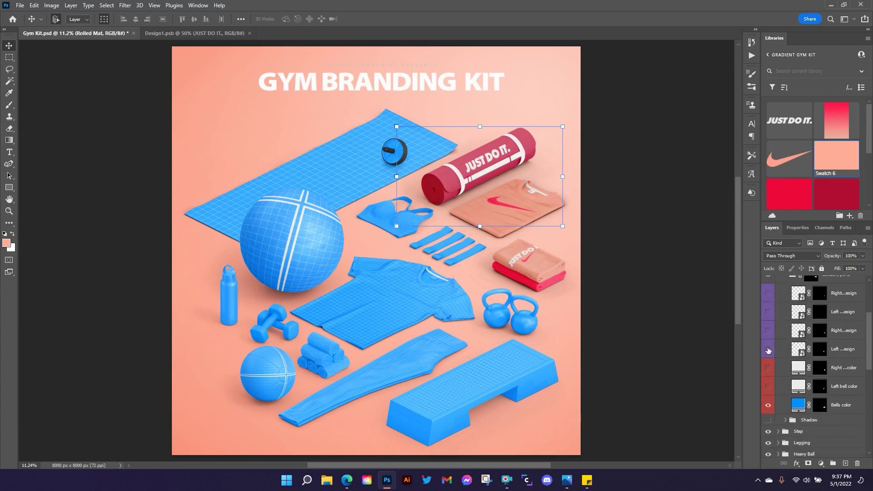
left_click(839, 404)
left_click(830, 194)
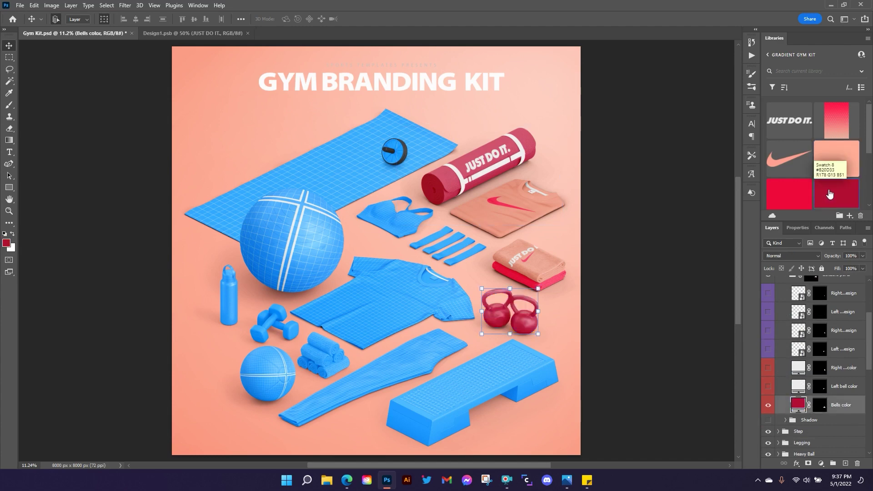
left_click(769, 368)
left_click(768, 387)
left_click(768, 368)
left_click(769, 387)
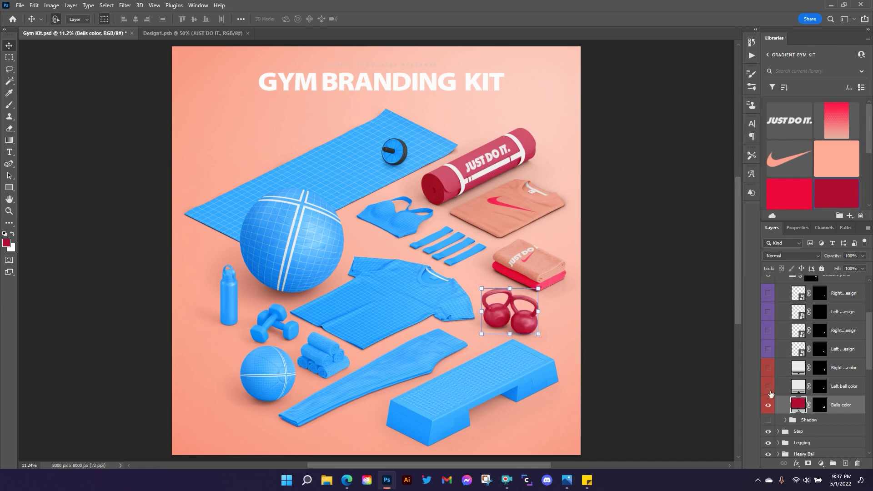
Show the two left bell design layers and open the lower one's smart object, Bell design.psb.
scroll(774, 355, "up", 1)
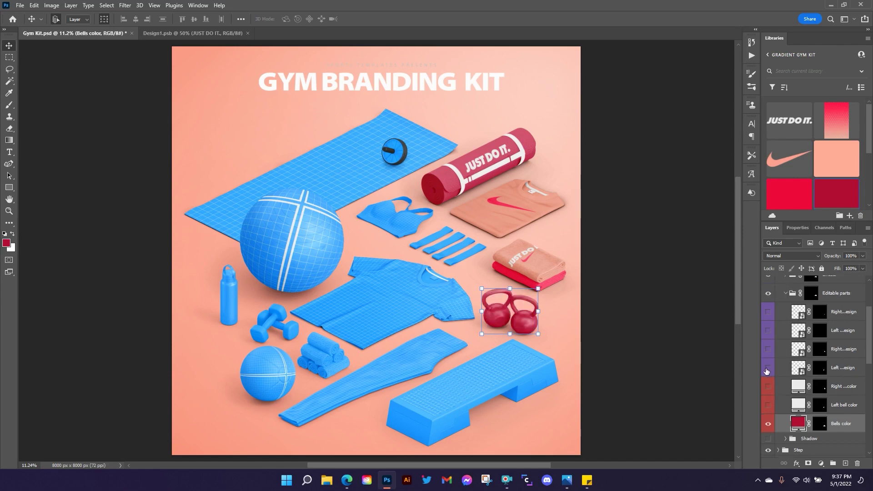
left_click(768, 368)
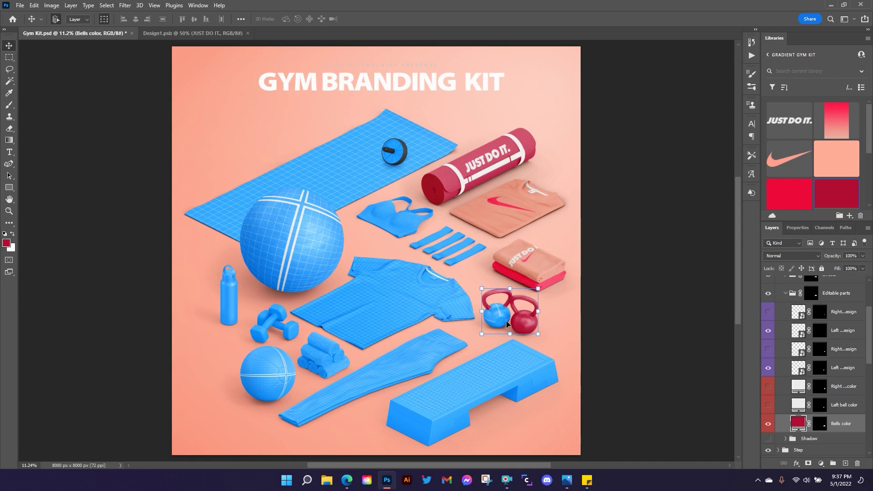
left_click(844, 368)
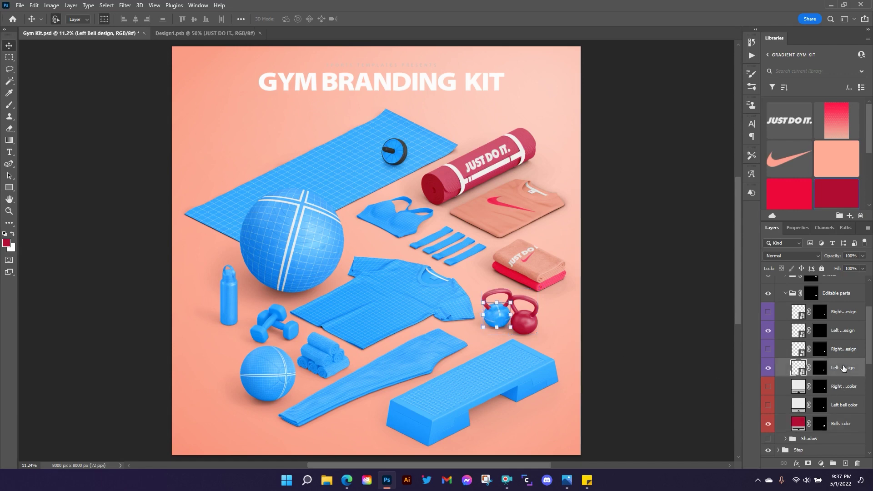
double_click(801, 371)
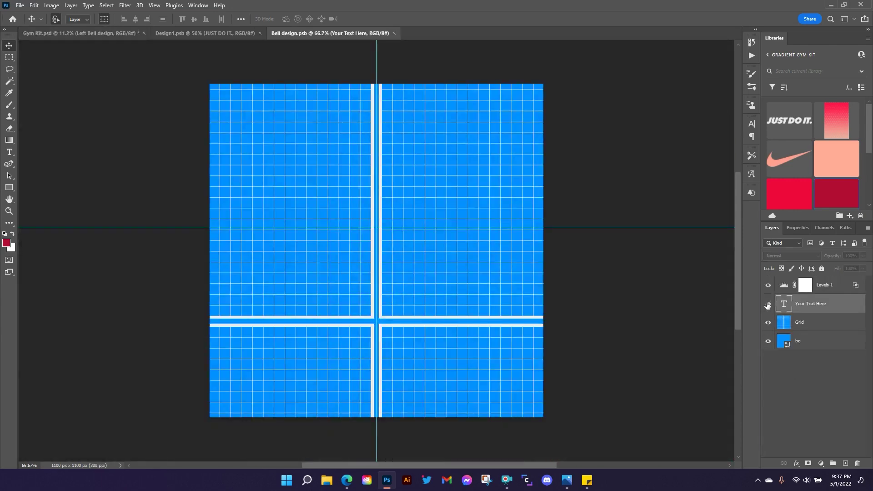
Show the Your Text Here layer, hide the Grid layer, and recolour the bg layer with Swatch 8.
left_click(768, 305)
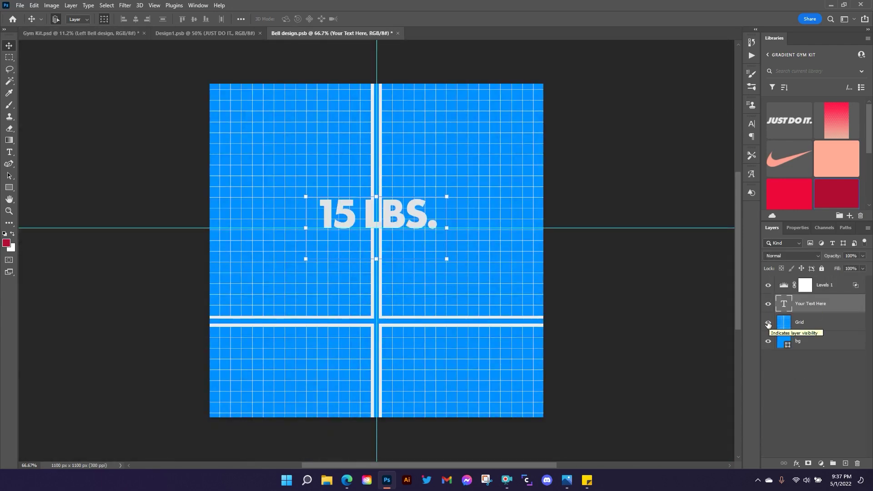
left_click(768, 323)
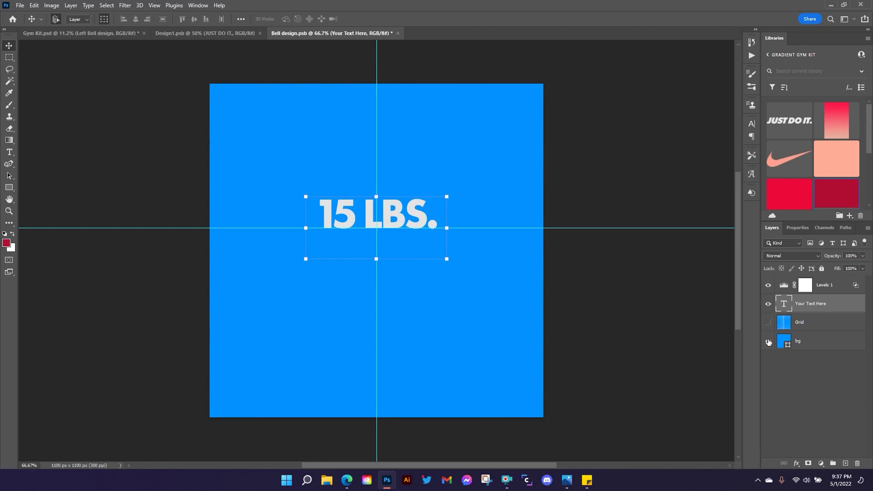
left_click(769, 342)
left_click(809, 343)
left_click(828, 193)
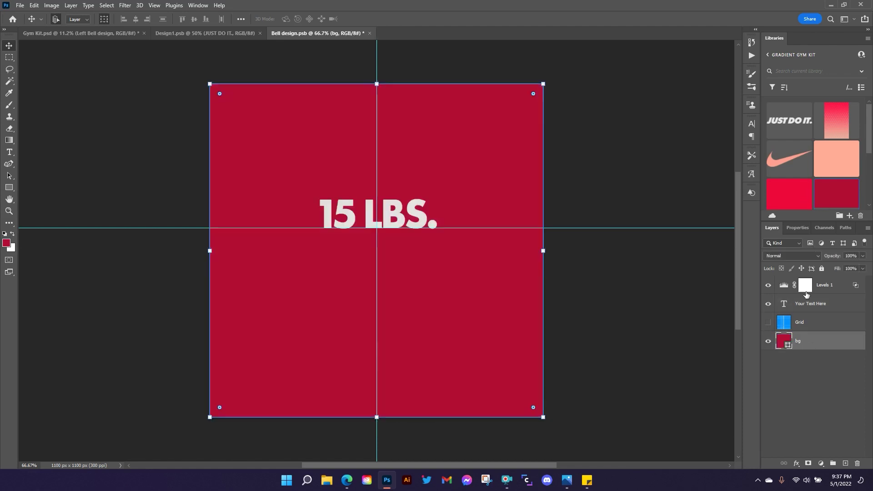
Apply faux italic and the Extra Bold style of Futura PT to the 15 LBS. text.
left_click(807, 306)
left_click(806, 306)
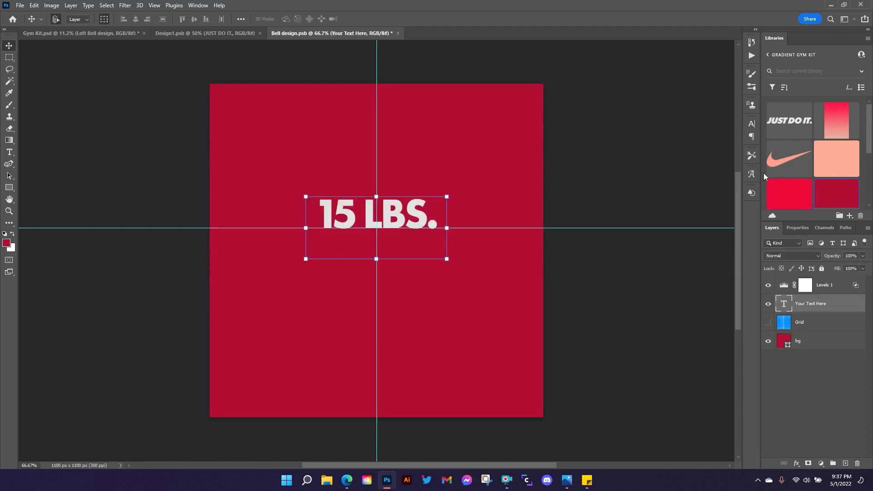
left_click(751, 127)
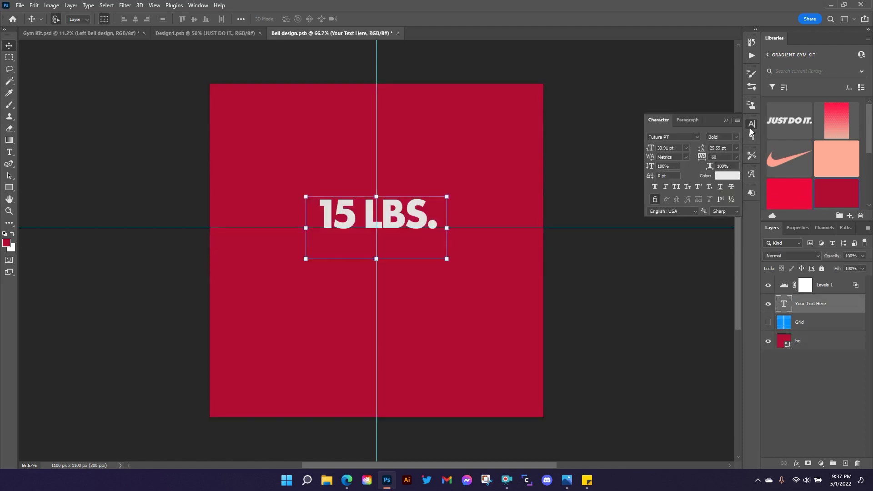
left_click(666, 187)
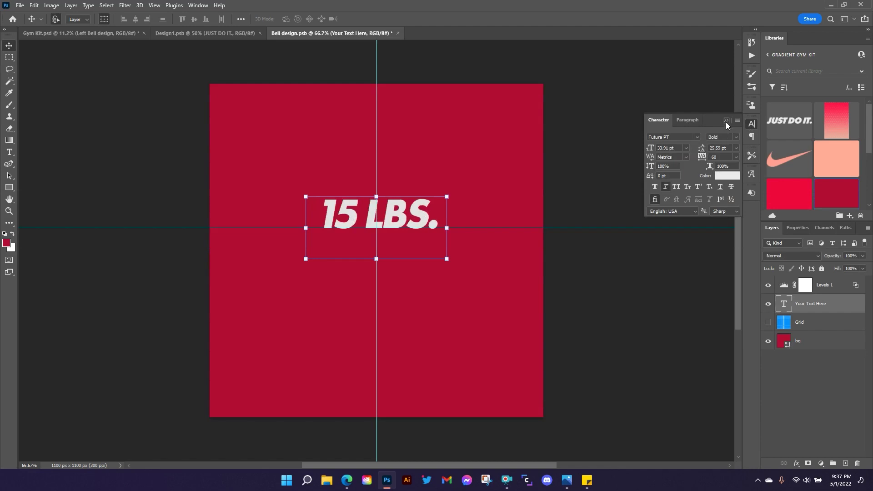
left_click(737, 138)
left_click(728, 159)
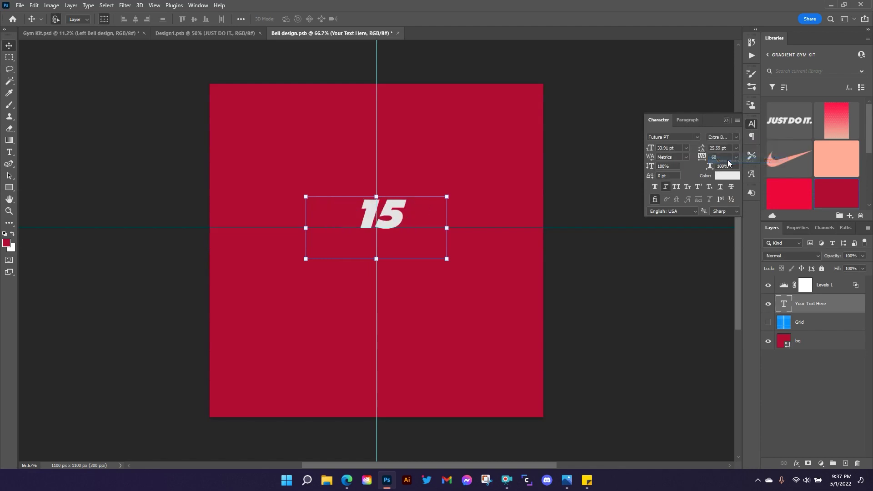
Remove the faux italic from the 15 LBS. text and set its font size to 32 pt.
left_click(667, 187)
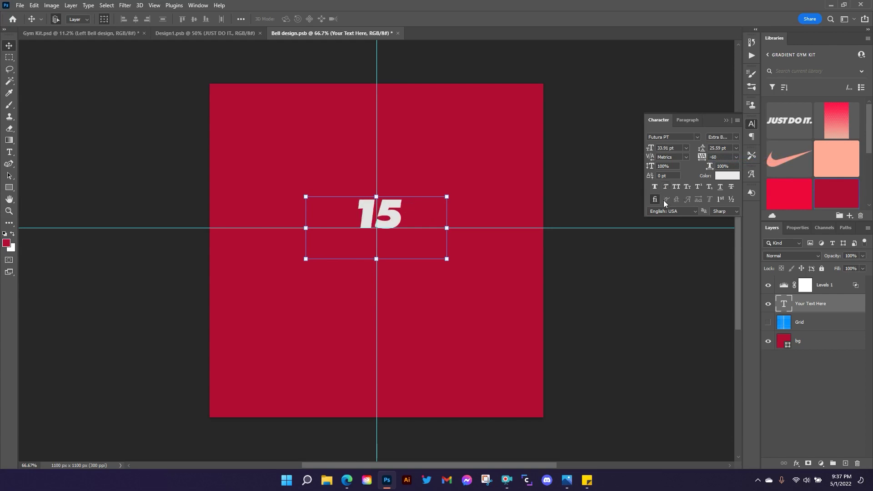
type("31")
key("Return")
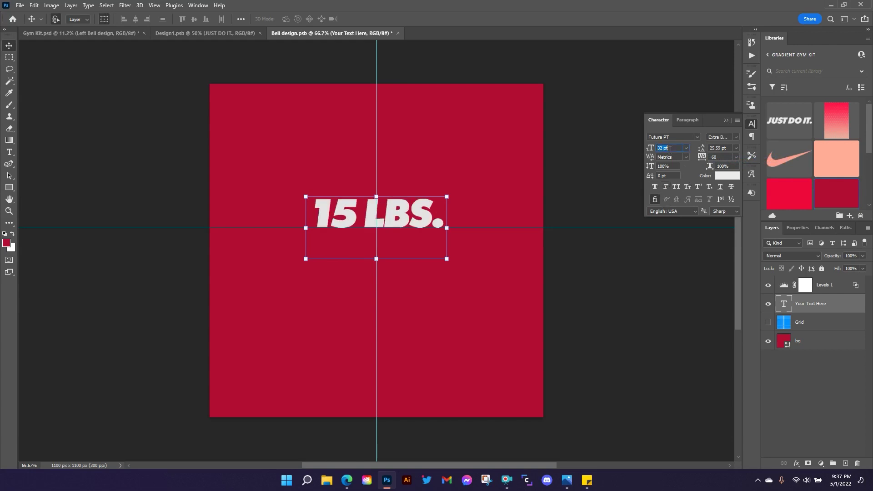
key("Up")
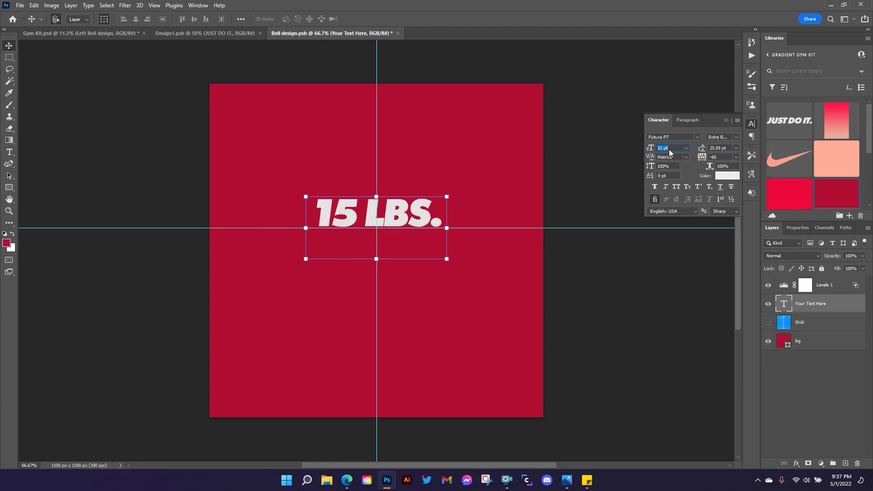
left_click(725, 120)
Hide the bg layer, then save and close Bell design.psb.
left_click(768, 341)
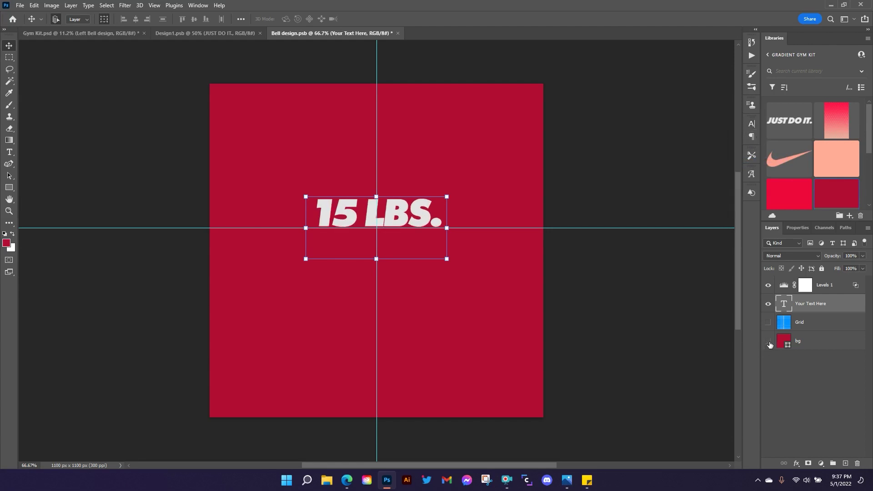
key("ctrl+s")
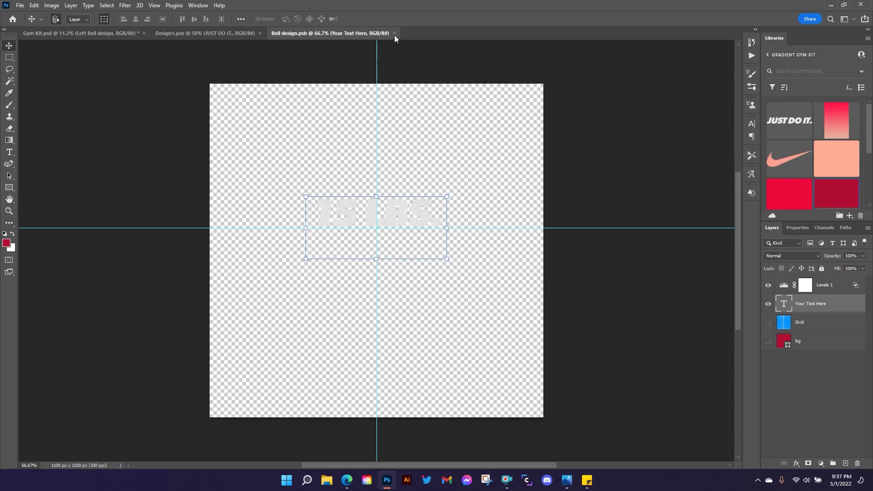
left_click(394, 34)
left_click(617, 323)
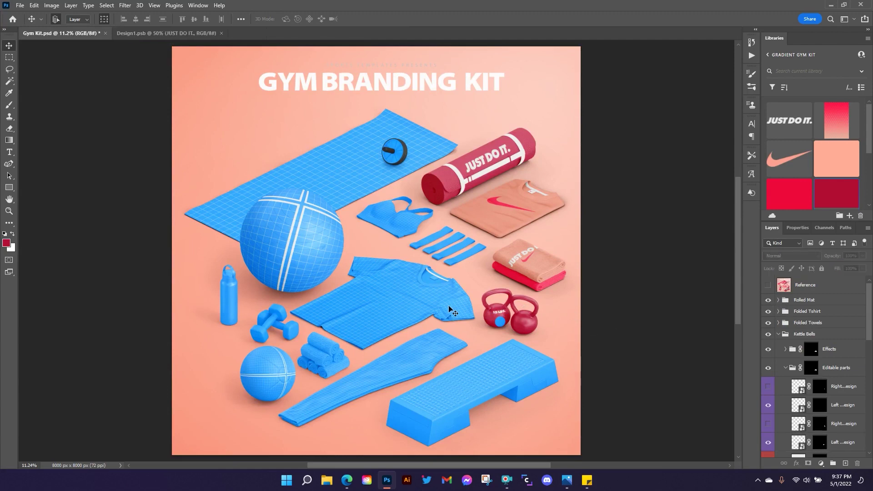
Open the smart object of the Left bell label design layer in the Kettle Bells group.
scroll(841, 389, "down", 2)
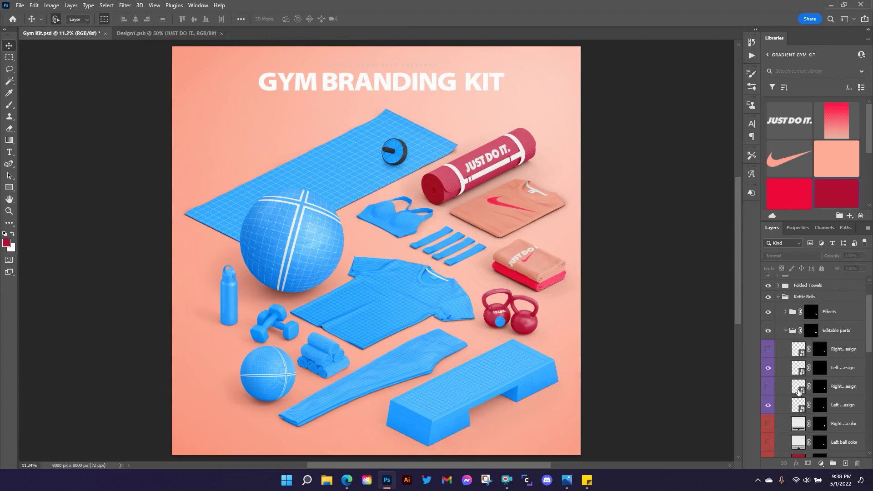
left_click(802, 410)
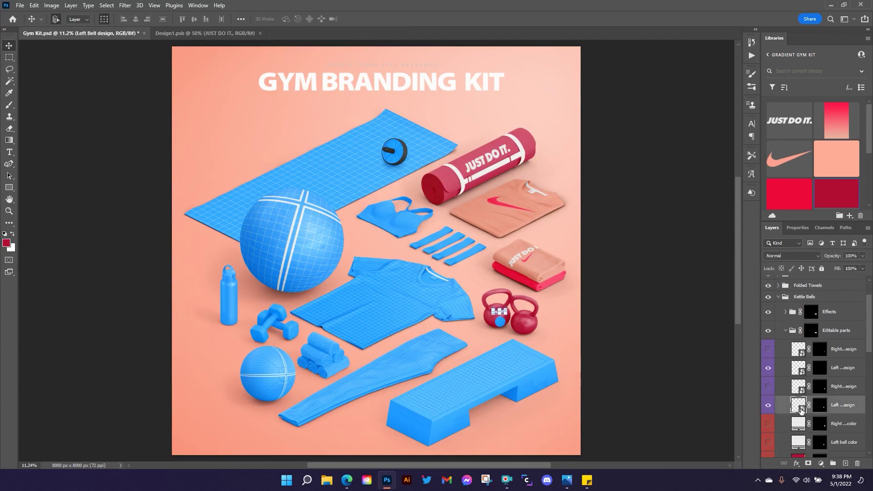
left_click(801, 373)
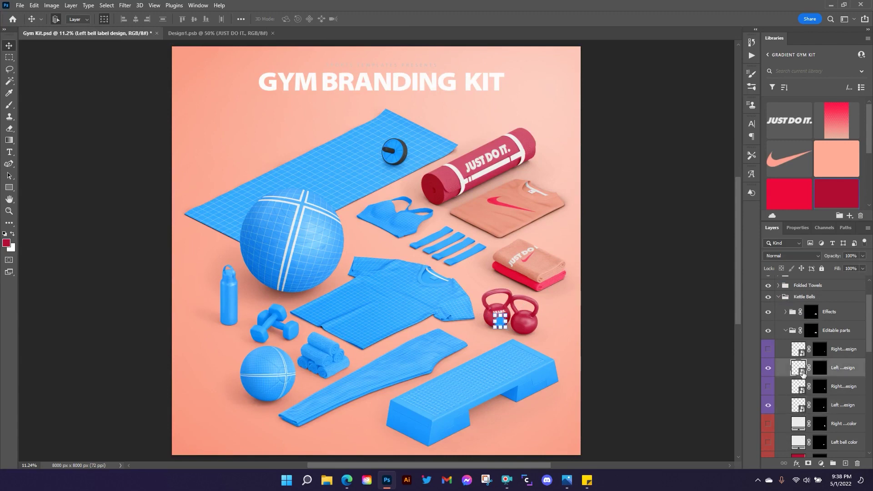
double_click(803, 374)
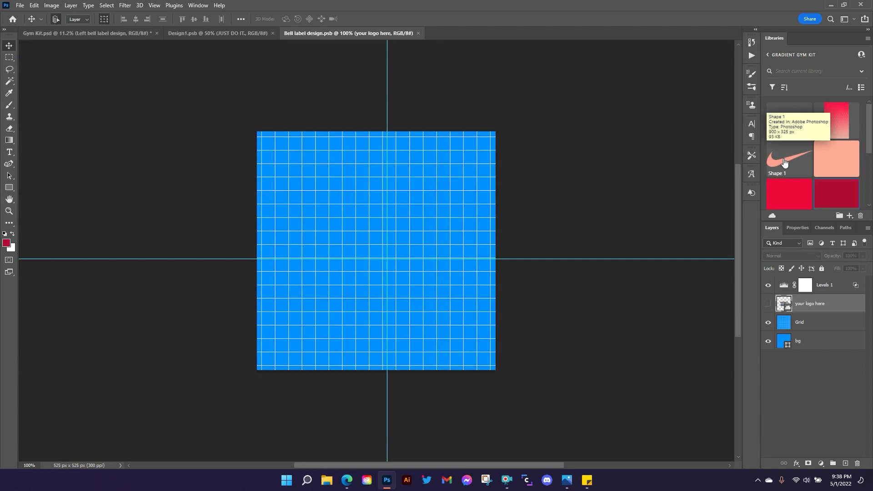
Place the library's Nike swoosh, Shape 1, on the label design, centred on the vertical guide at about 33% scale.
left_click_drag(785, 163, 451, 251)
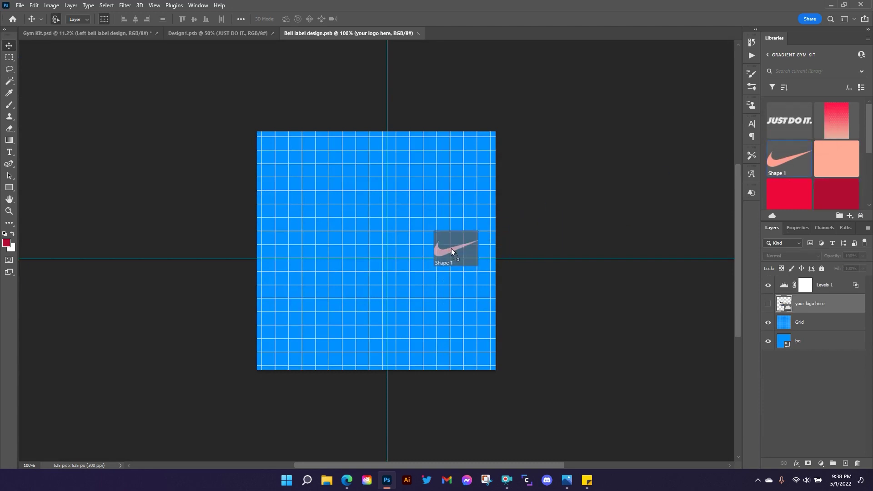
left_click_drag(388, 258, 388, 257)
left_click_drag(388, 210, 391, 245)
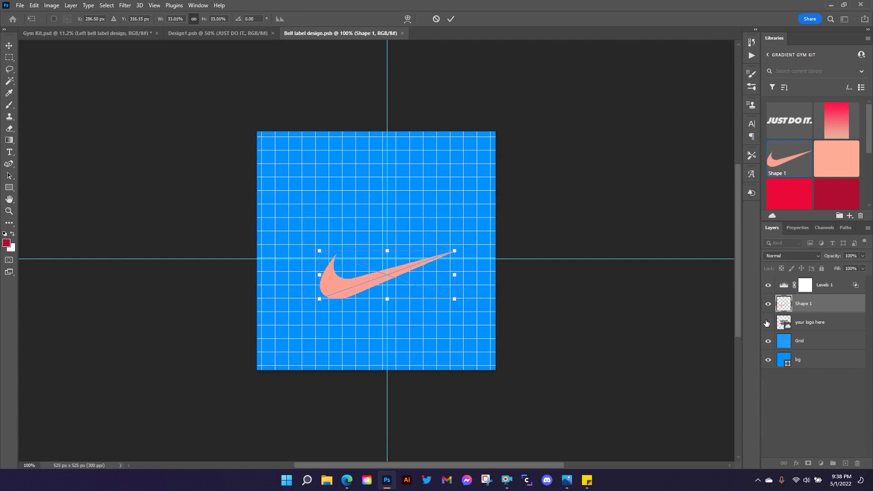
Show the your logo here layer as a size reference and scale the swoosh to about 37.34%, centred on the guides.
left_click(836, 328)
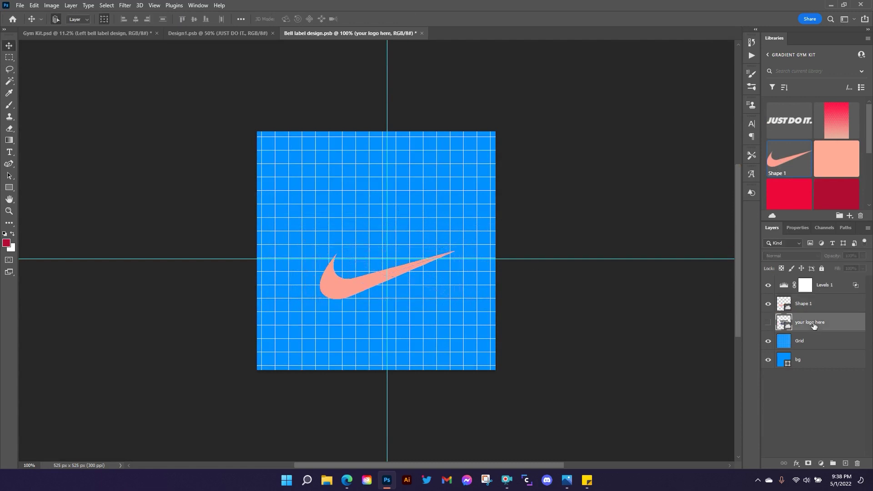
left_click(769, 323)
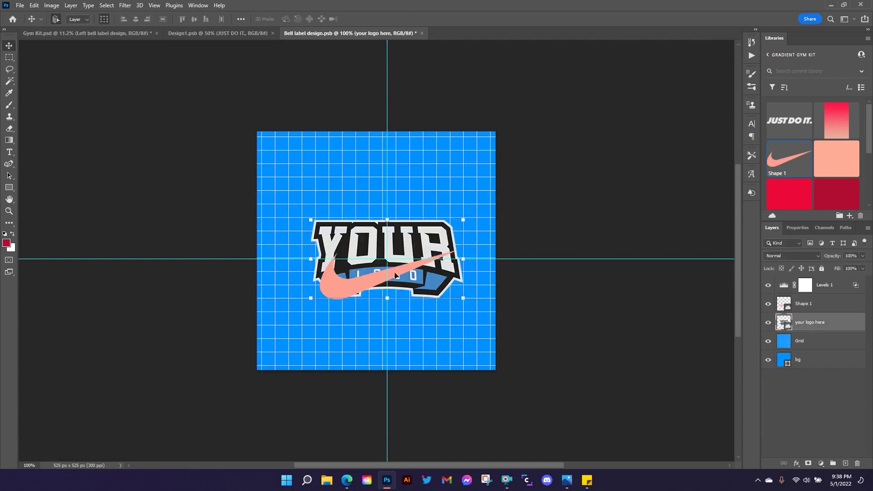
left_click(786, 307)
left_click_drag(361, 285, 311, 261)
key("ctrl+t")
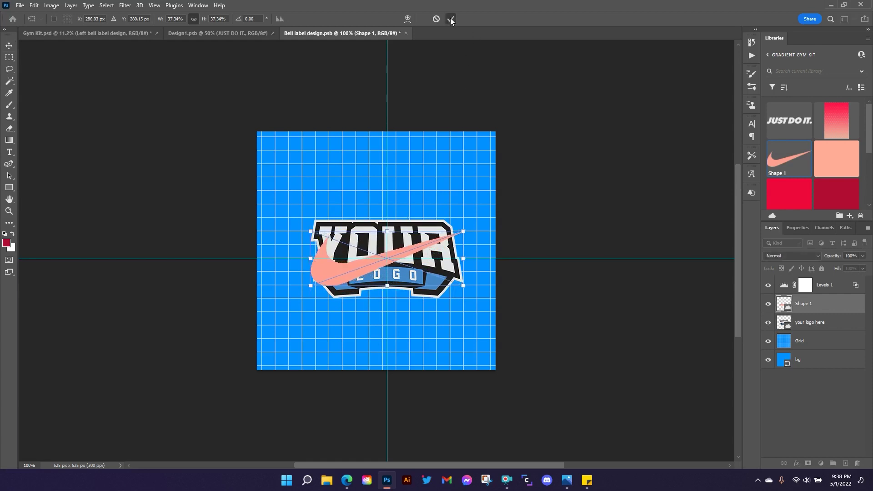
left_click(451, 19)
Hide the your logo here, Grid and bg layers, save the label design and return to Gym Kit.psd.
left_click_drag(769, 322, 768, 366)
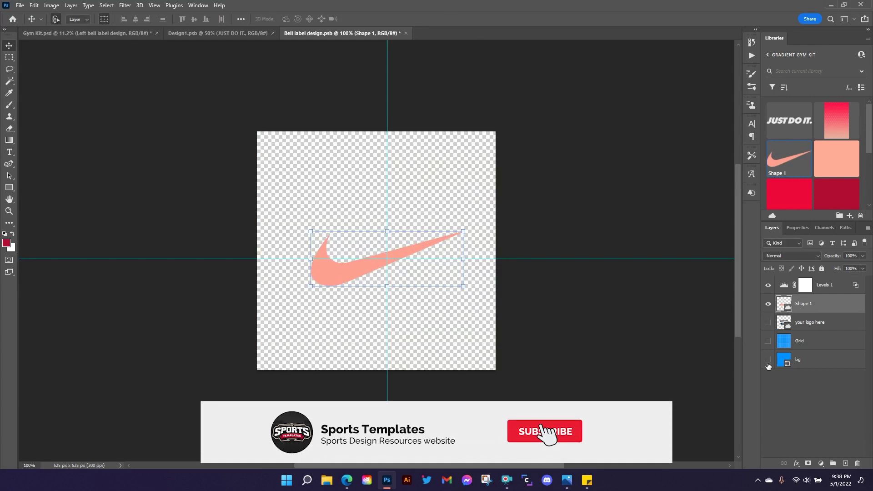
key("ctrl+s")
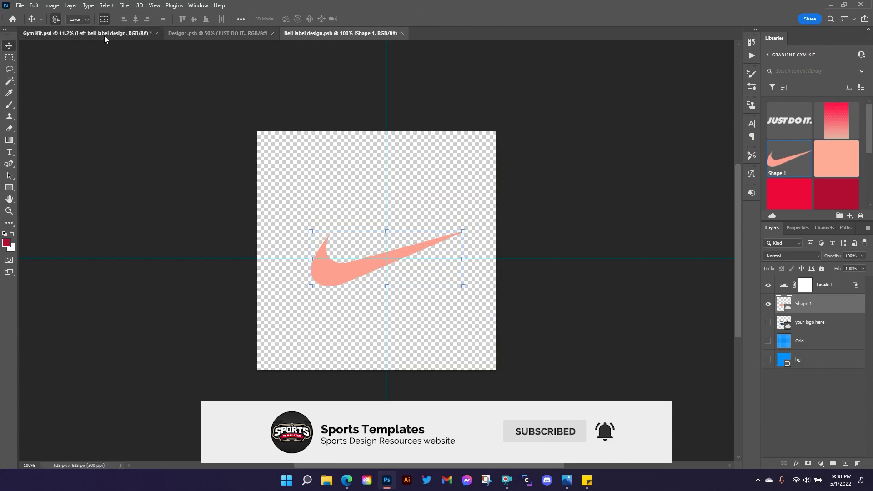
left_click(87, 33)
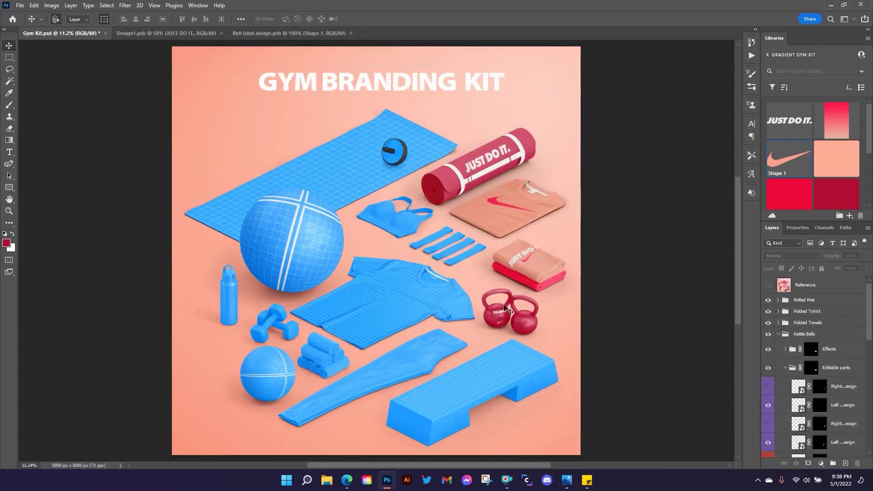
Close Design1.psb and reopen the Left Bell design layer's smart object from Gym Kit.psd.
left_click(162, 34)
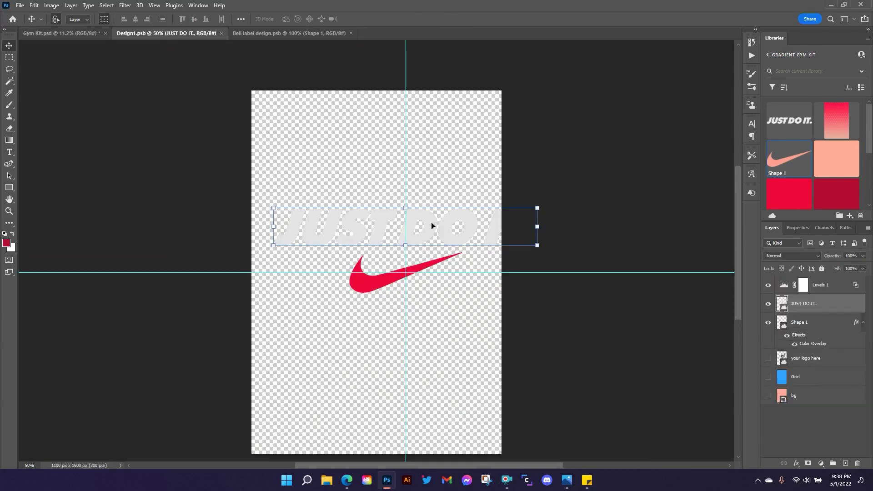
left_click(221, 33)
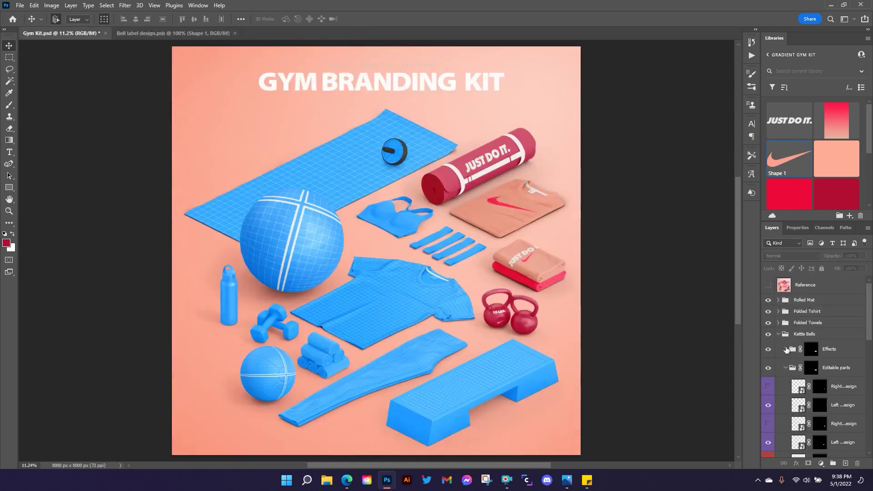
scroll(787, 349, "down", 2)
left_click(802, 368)
left_click(803, 404)
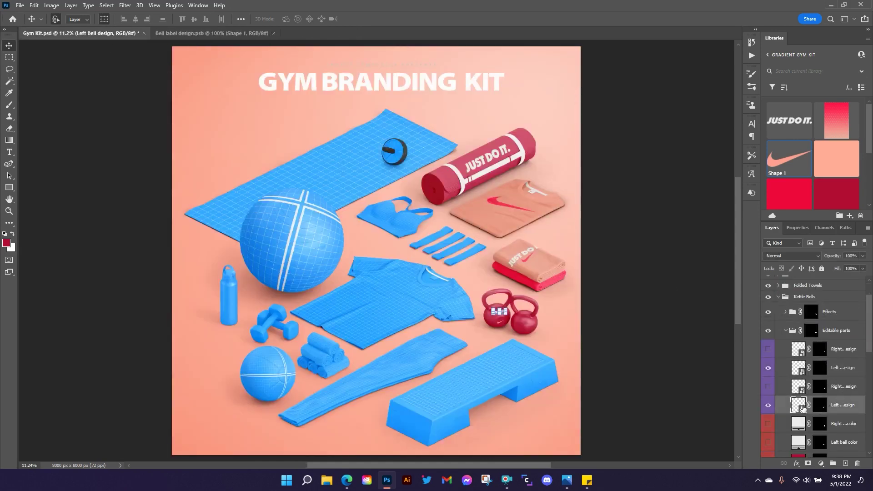
double_click(803, 404)
Recolour the 15 LBS. text with Swatch 6, save it, and close Bell design.psb and Bell label design.psb.
left_click(828, 157)
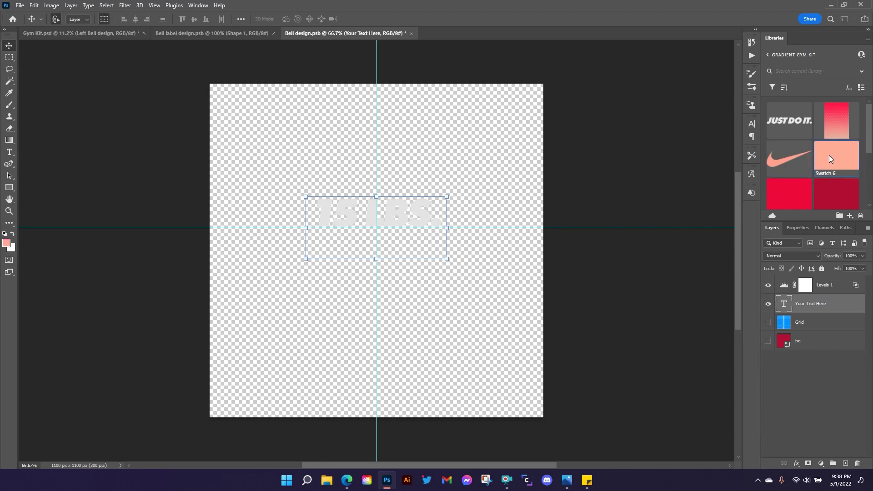
key("ctrl+s")
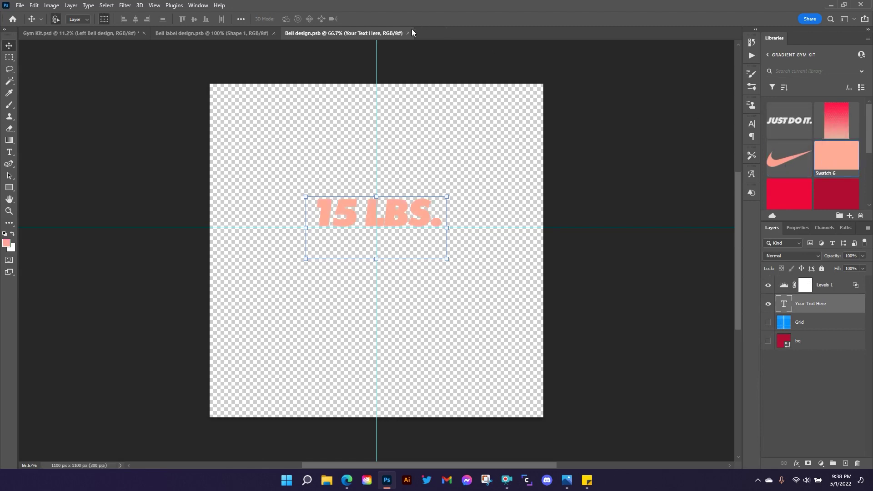
left_click(408, 34)
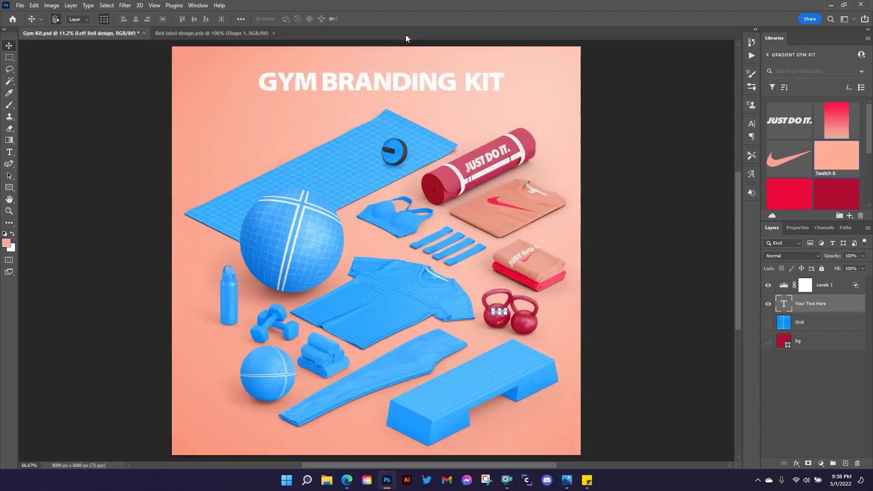
left_click(273, 33)
Reopen the Left bell label design smart object and switch back to Gym Kit.psd.
scroll(833, 399, "down", 1)
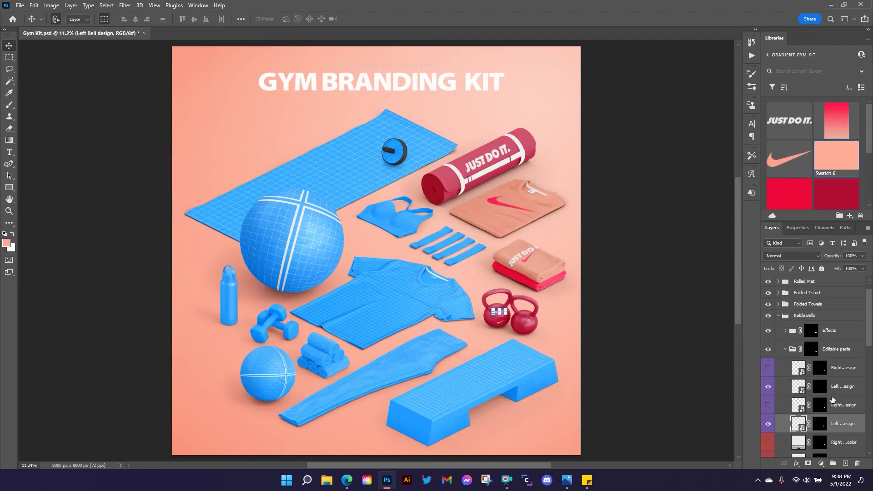
scroll(832, 399, "down", 3)
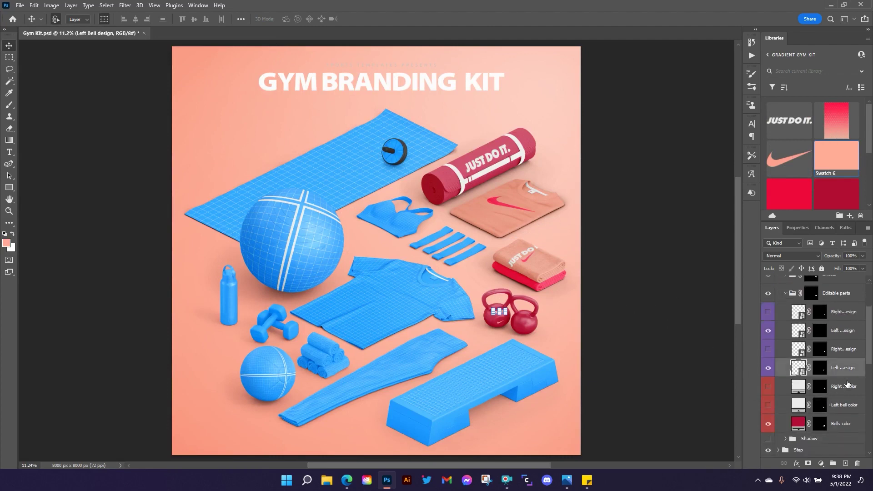
left_click(797, 334)
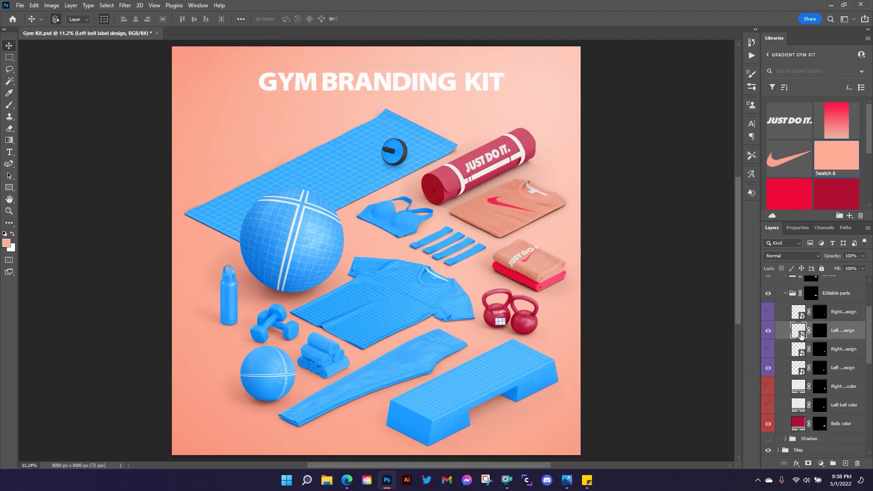
double_click(801, 335)
left_click(86, 33)
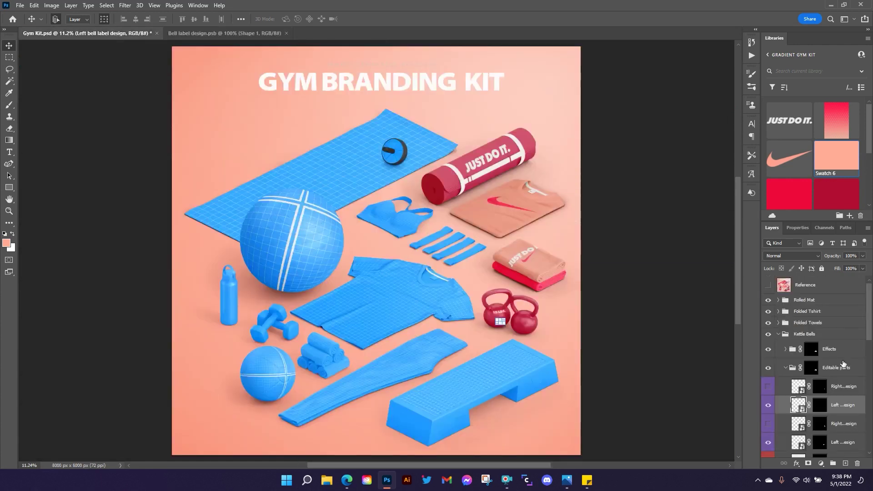
Show the two right bell design layers and open the smart object of the Right bell label design layer.
scroll(843, 363, "down", 2)
left_click(768, 387)
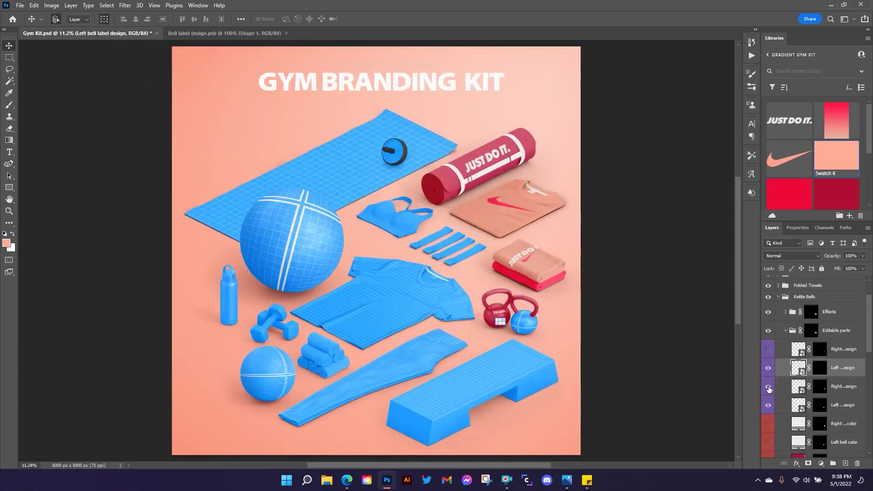
left_click(768, 348)
left_click(802, 353)
double_click(803, 353)
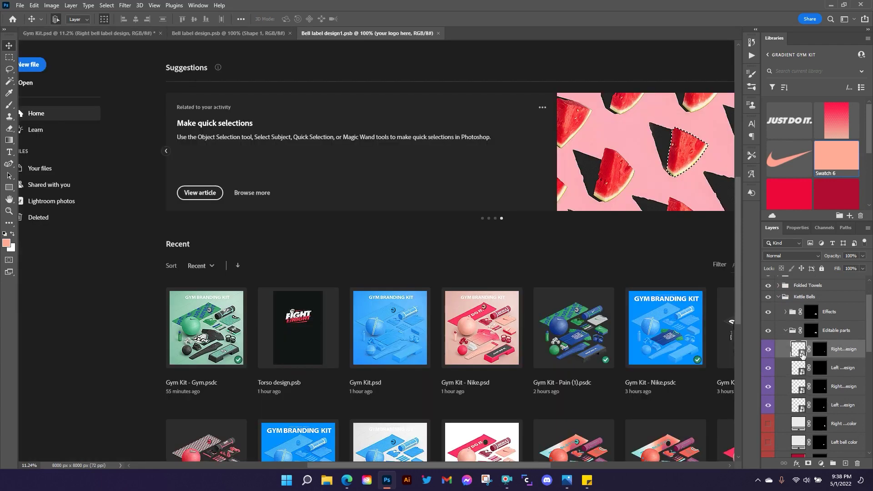
Duplicate the Shape 1 swoosh layer from Bell label design.psb into Bell label design1.psb.
left_click(221, 37)
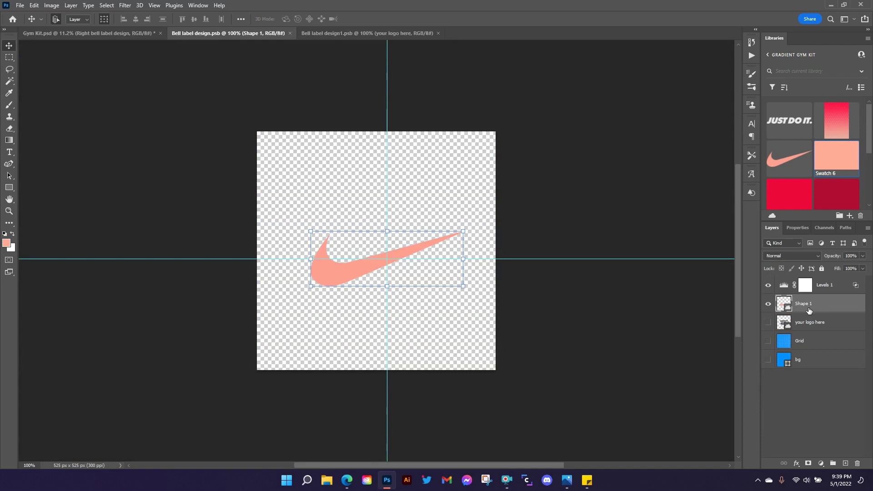
right_click(809, 310)
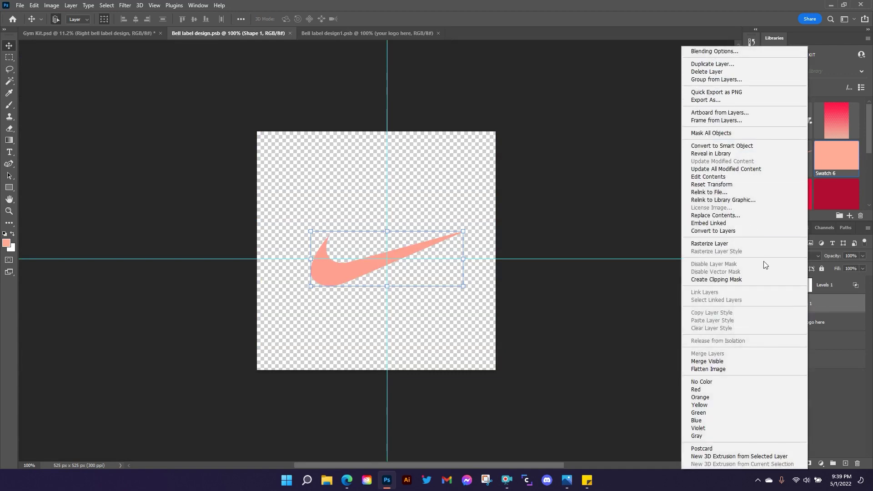
left_click(711, 66)
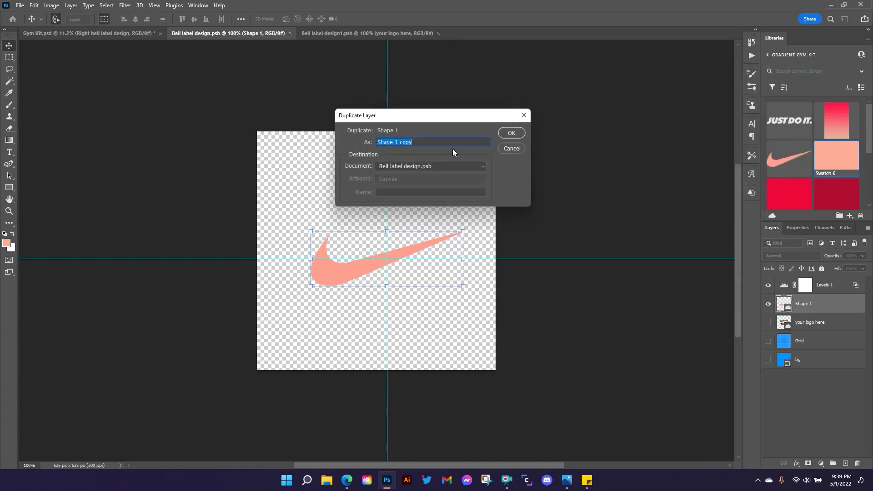
left_click(413, 164)
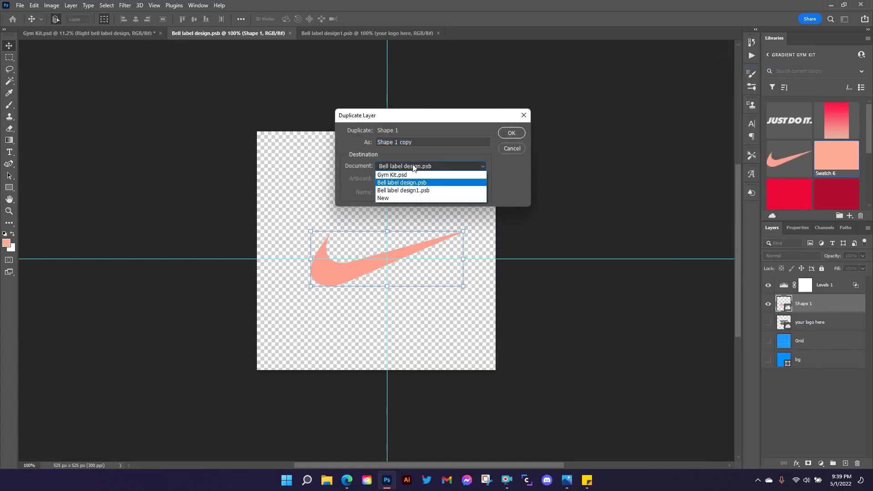
left_click(403, 191)
left_click(511, 132)
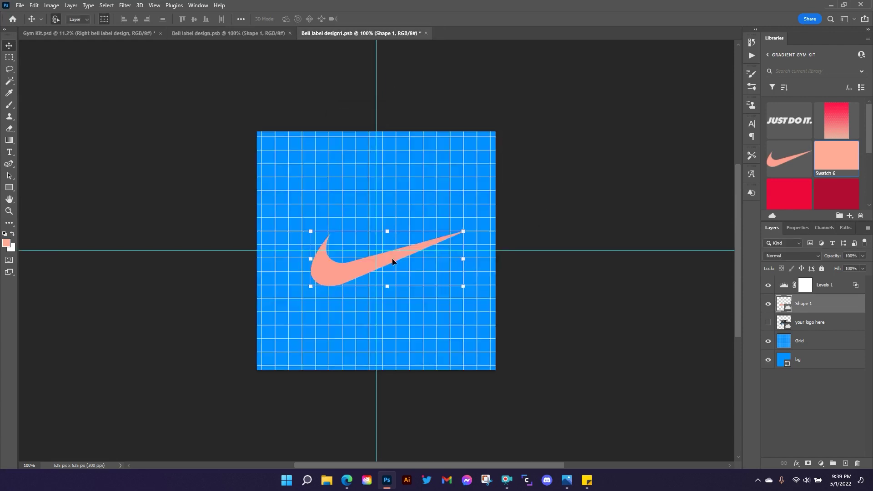
Centre the swoosh on the vertical guide, hide the Grid and bg layers, and save Bell label design1.psb.
left_click_drag(393, 261, 383, 263)
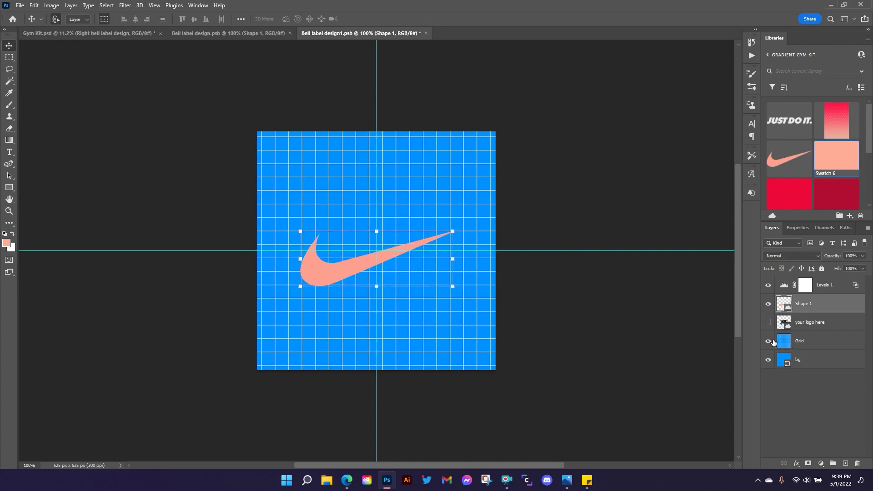
left_click_drag(768, 341, 772, 370)
key("ctrl+s")
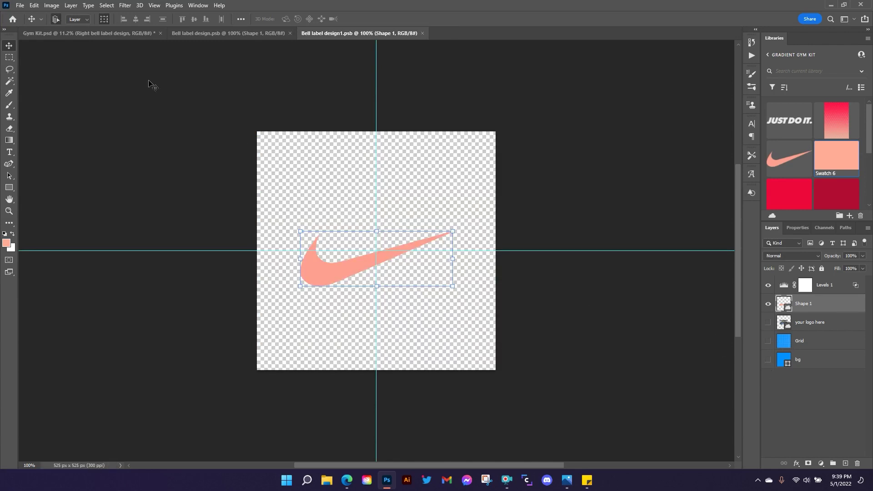
Open the Right Bell design smart object from Gym Kit.psd, hide its Grid and bg layers, and show its text layer.
left_click(136, 34)
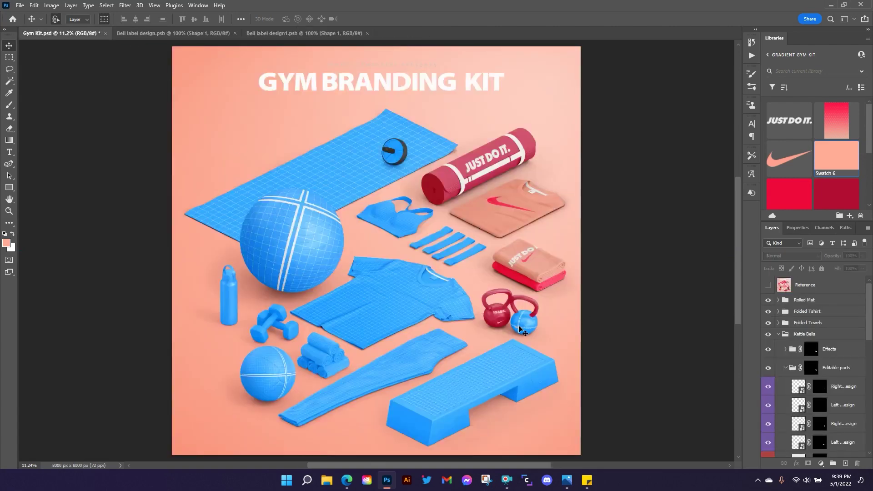
scroll(818, 378, "down", 3)
left_click(847, 331)
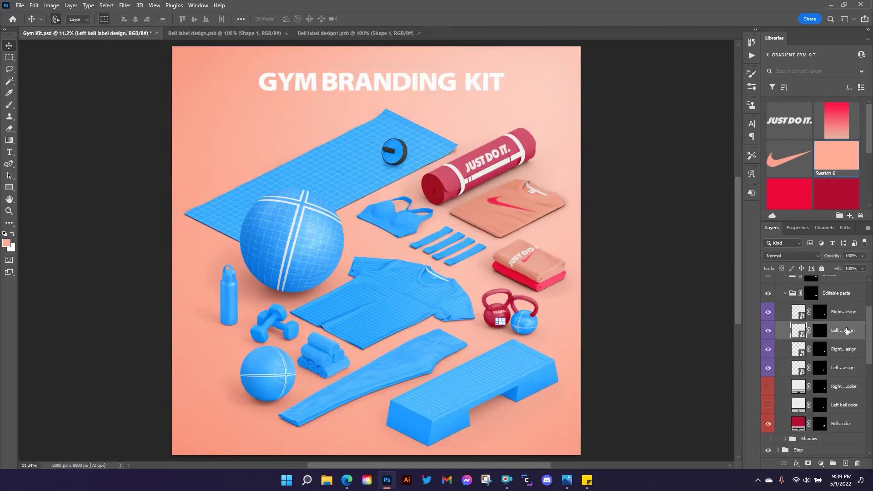
left_click(845, 314)
left_click(843, 353)
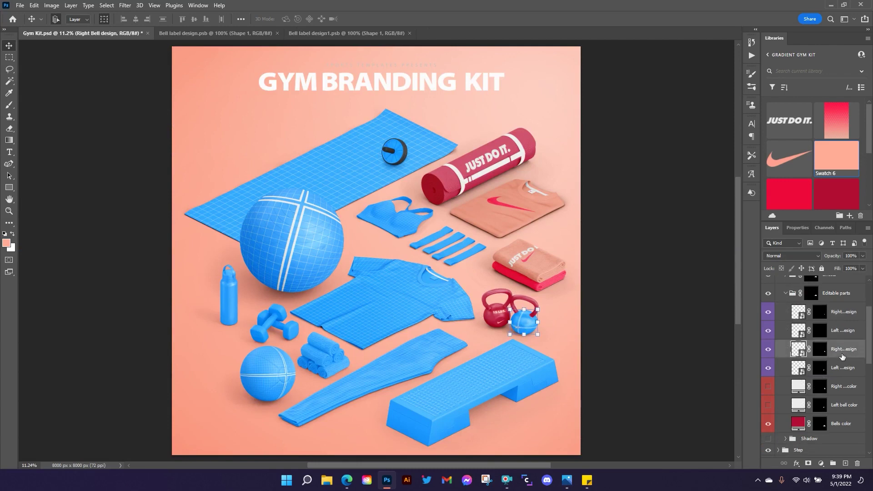
double_click(801, 351)
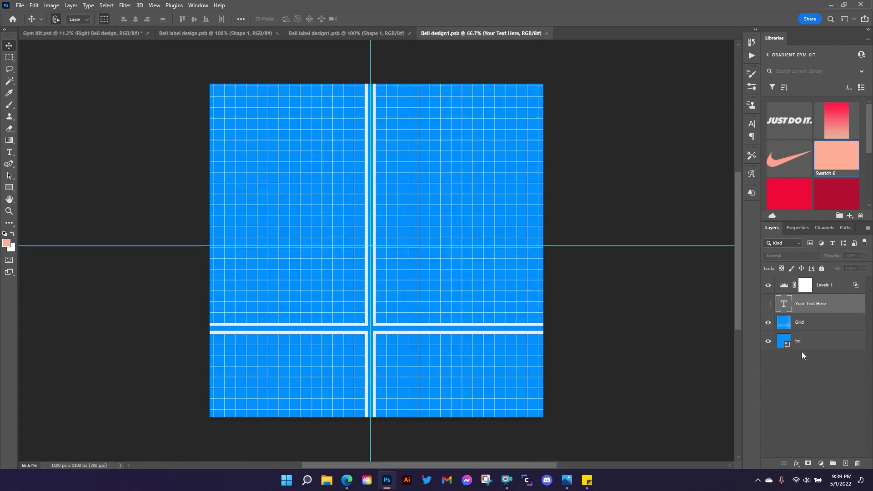
left_click(769, 322)
left_click(768, 341)
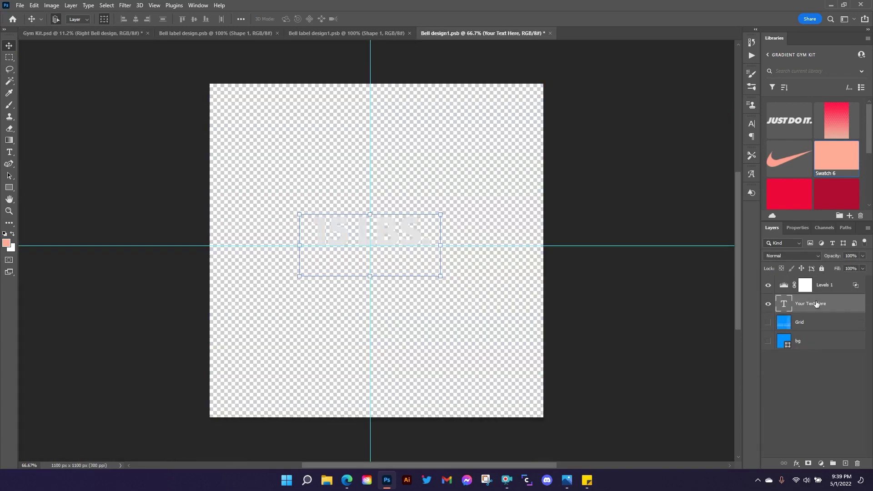
Colour the 15 LBS. text with Swatch 6 and set it to the slanted Futura PT Extra Bold style at 33 pt.
left_click(751, 124)
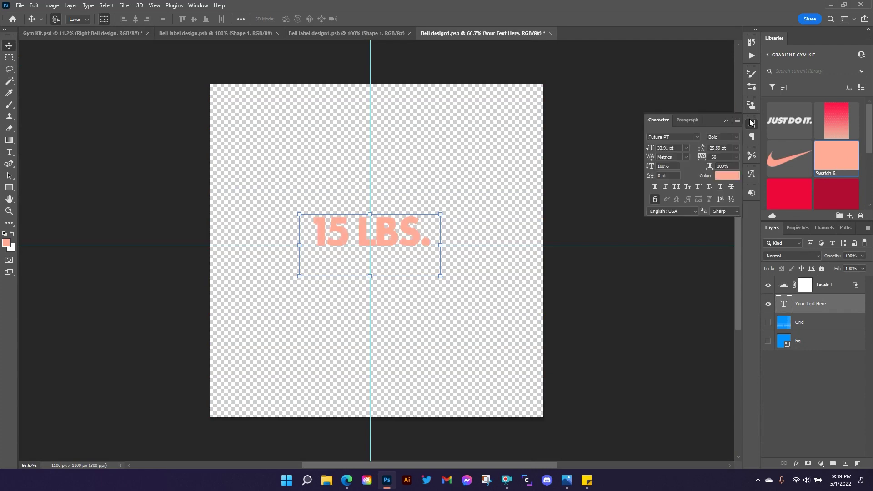
left_click(736, 137)
left_click(730, 160)
double_click(670, 146)
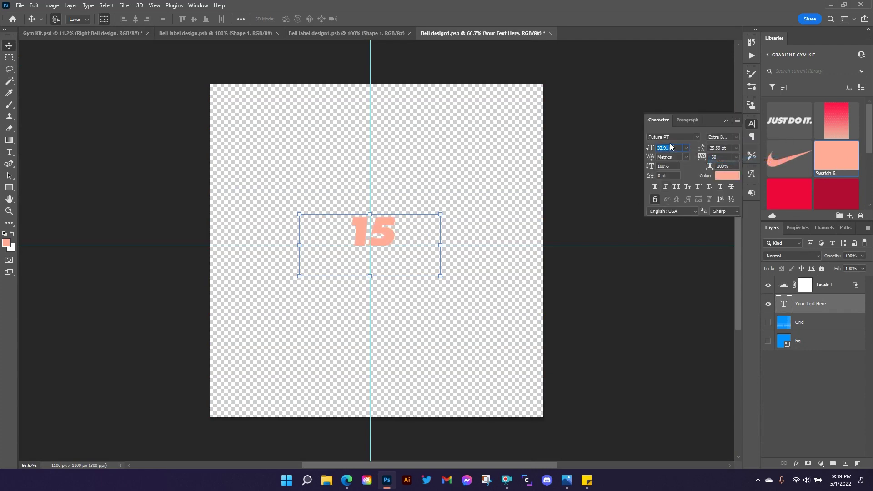
type("32")
key("Return")
key("Up")
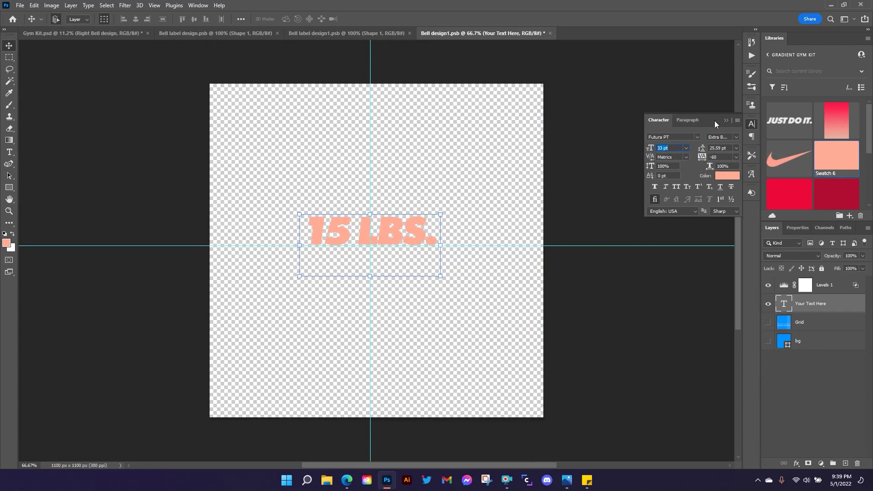
left_click(727, 120)
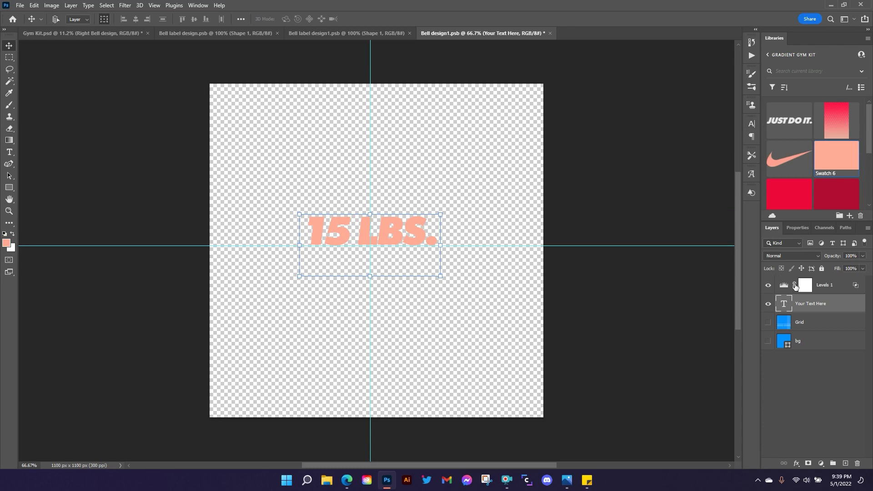
Save Bell design1.psb and inspect both branded kettle bells up close in Gym Kit.psd.
key("ctrl+s")
left_click(117, 34)
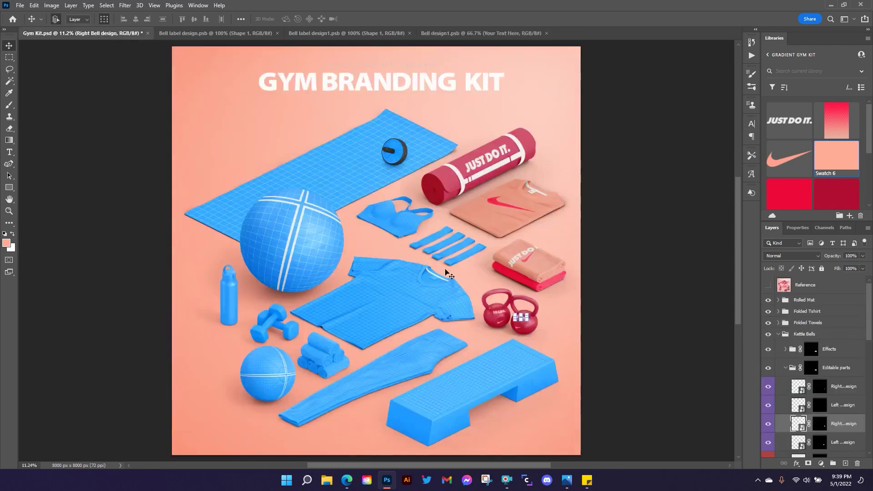
left_click(659, 291)
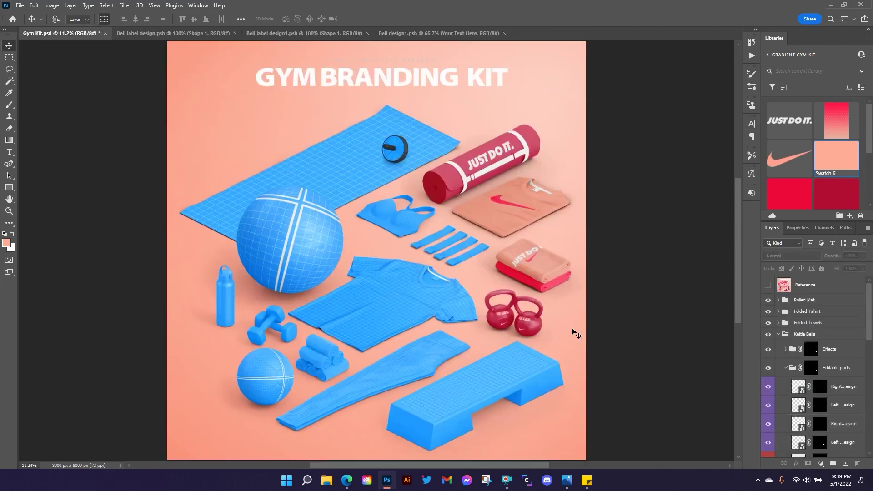
key("ctrl+plus")
key("ctrl+plus")
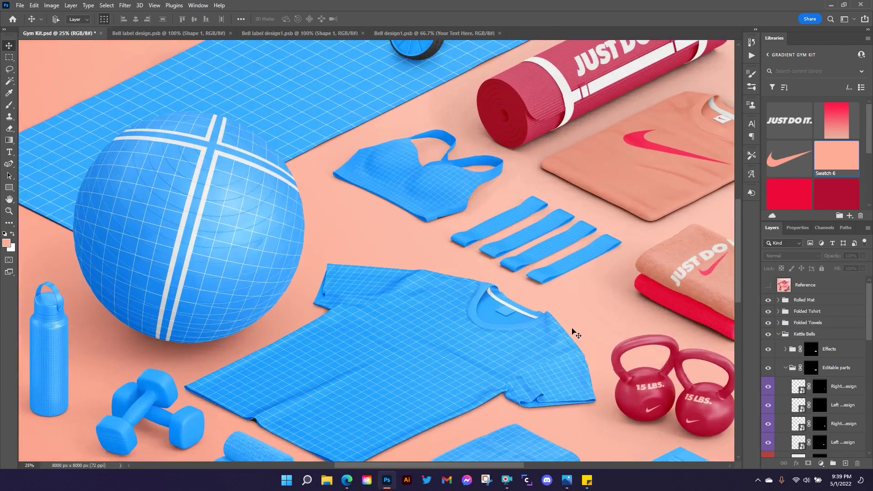
key("ctrl+plus")
left_click_drag(662, 384, 429, 244)
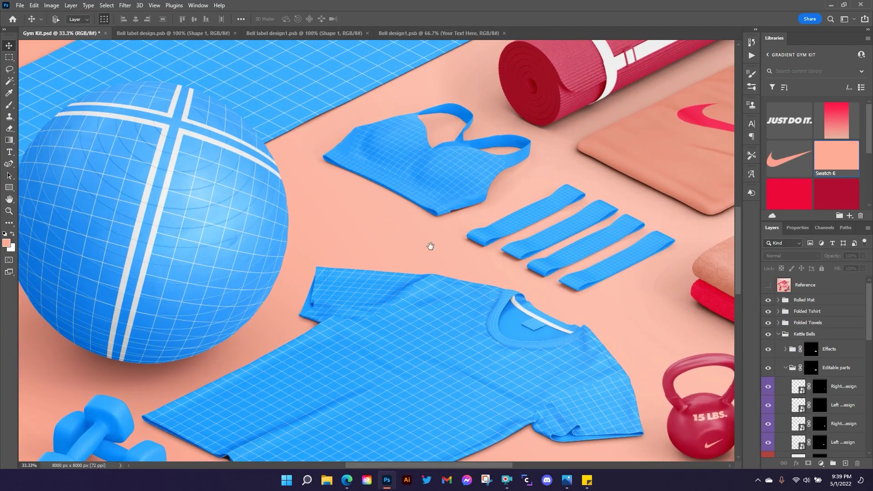
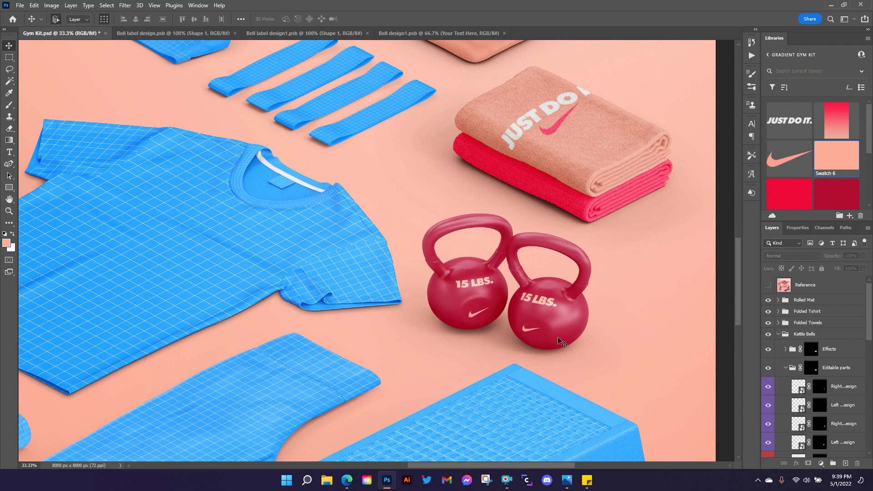
key("ctrl+minus")
key("ctrl+minus")
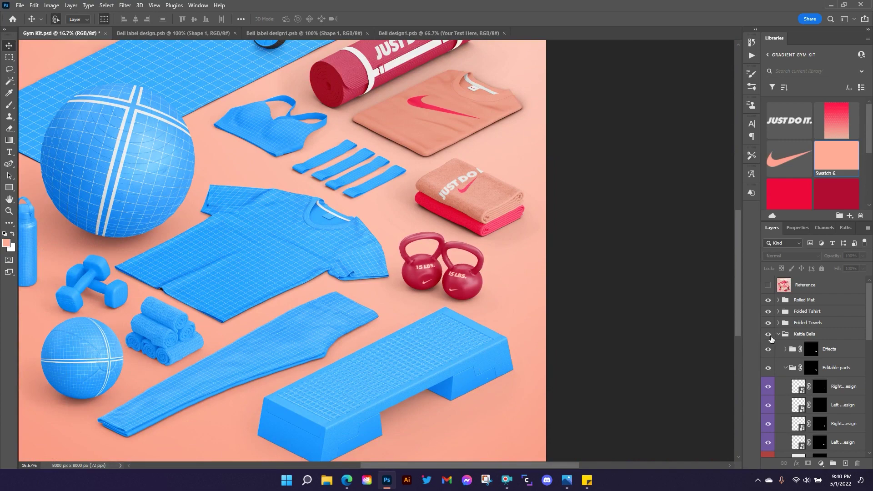
Collapse the Kettle Bells group, expand the Step group, and recolour its Steps Color layer with the library's bright red swatch.
left_click(778, 334)
left_click(778, 346)
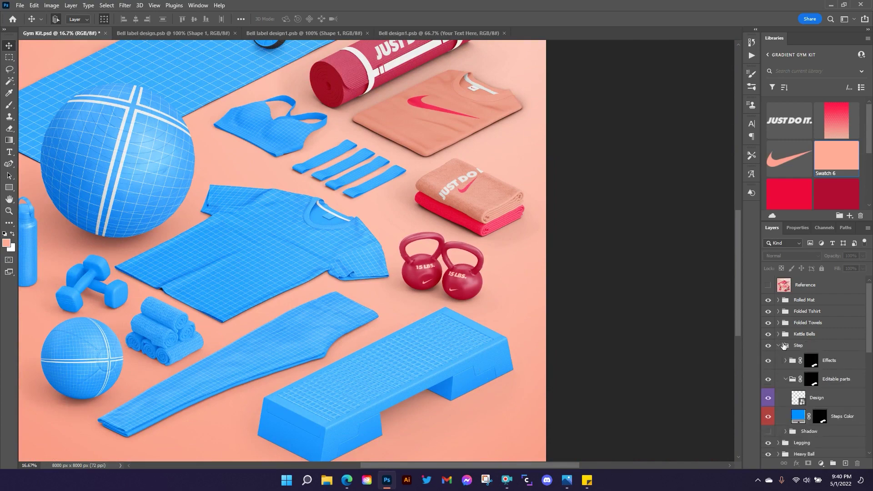
scroll(811, 328, "down", 2)
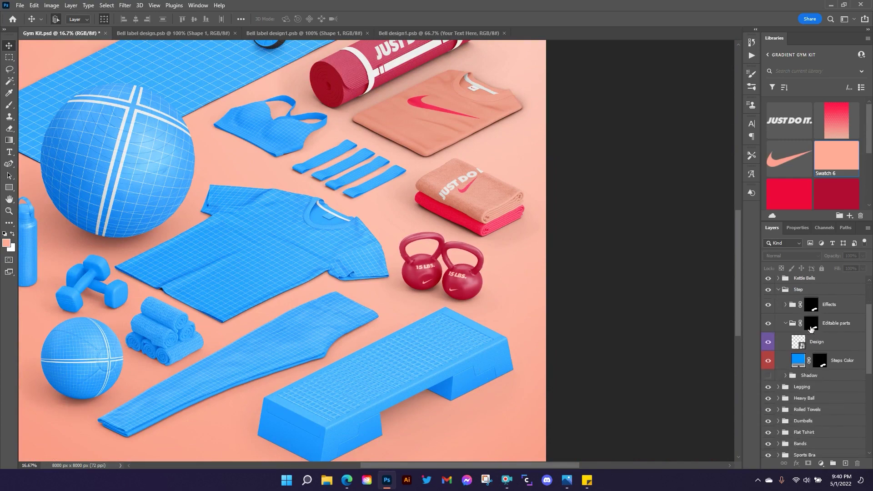
left_click(845, 363)
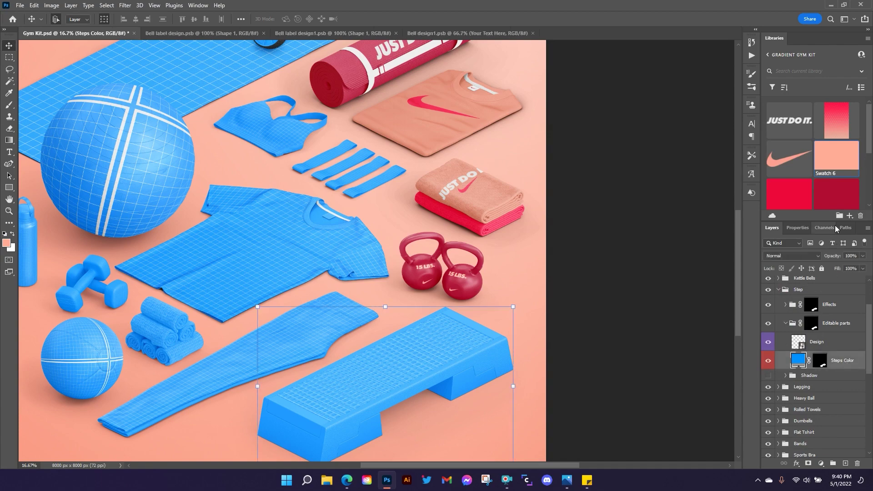
left_click(799, 191)
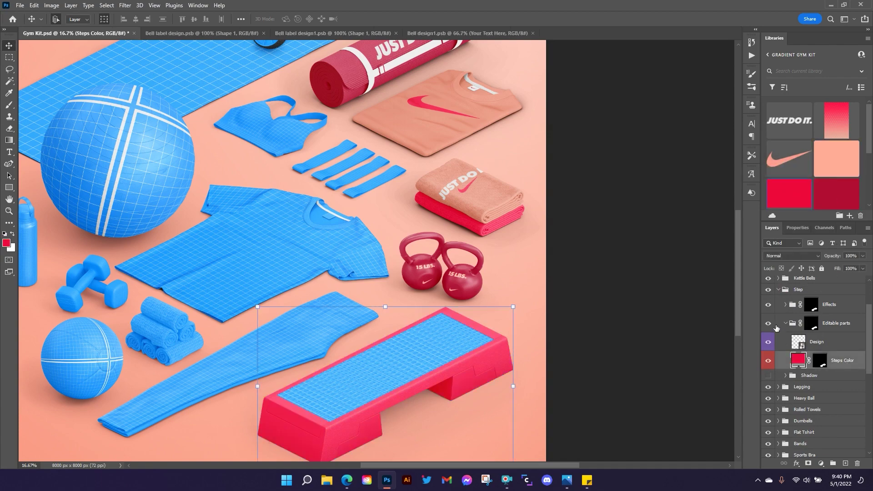
Open the step's Design smart object and recolour its bg layer with Swatch 10.
double_click(799, 342)
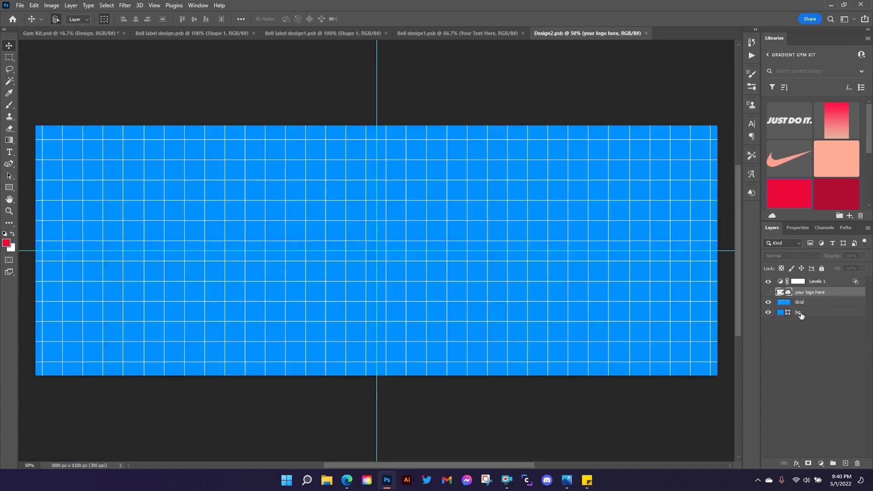
left_click(801, 315)
scroll(835, 154, "down", 2)
left_click(834, 130)
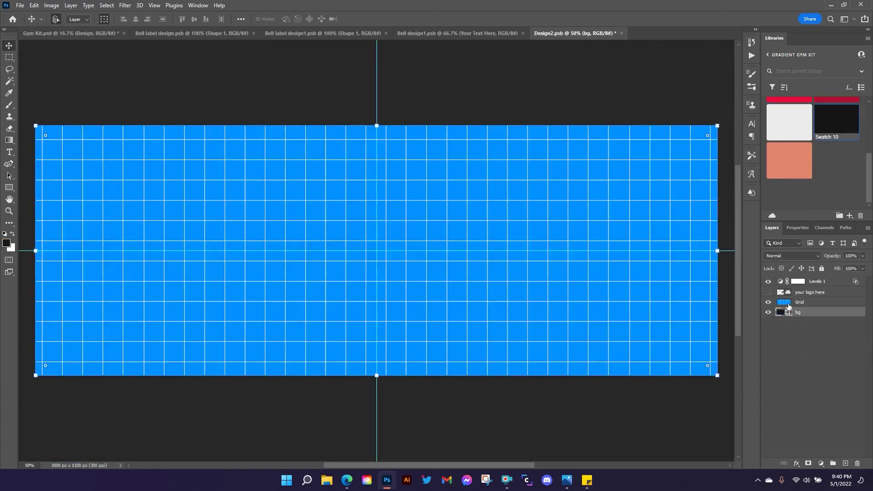
scroll(825, 170, "up", 2)
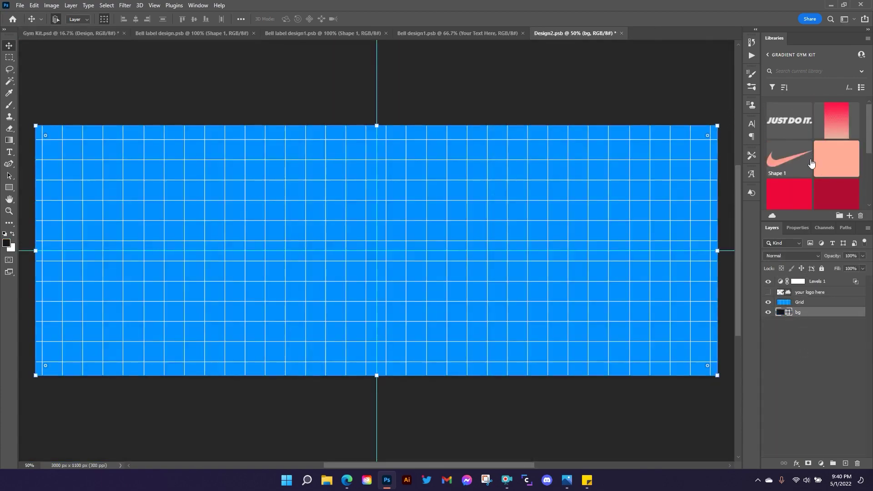
Hide the Grid layer and place the library's JUST DO IT. graphic, centred on the guides, at about 170% scale.
left_click(768, 302)
left_click_drag(801, 123, 393, 234)
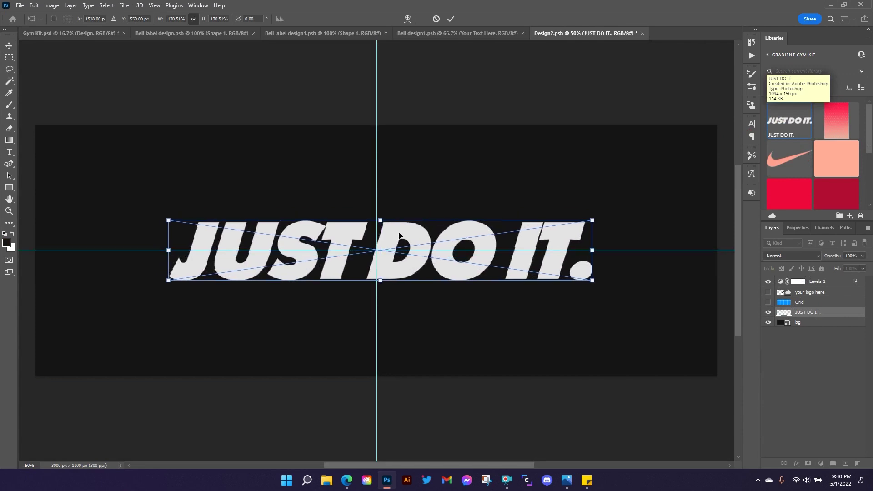
left_click(452, 19)
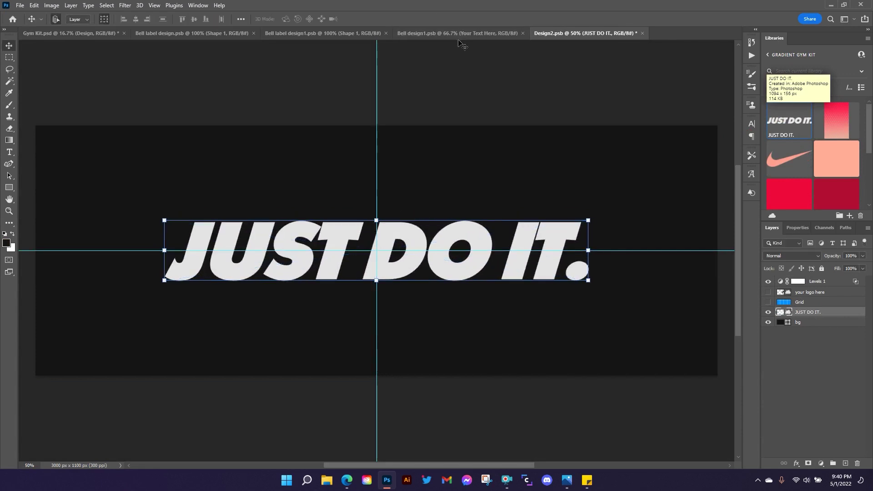
Save Design2.psb, close the three bell smart object documents, and return to Gym Kit.psd.
left_click(522, 33)
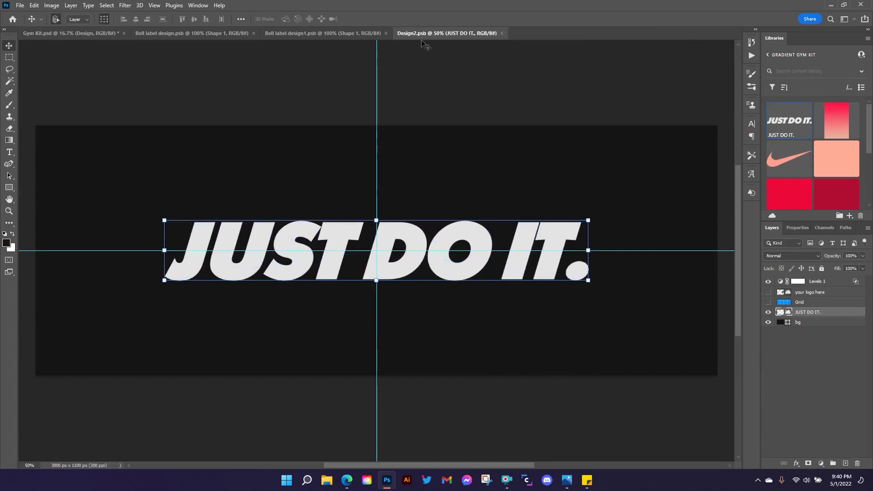
left_click(386, 33)
left_click(253, 33)
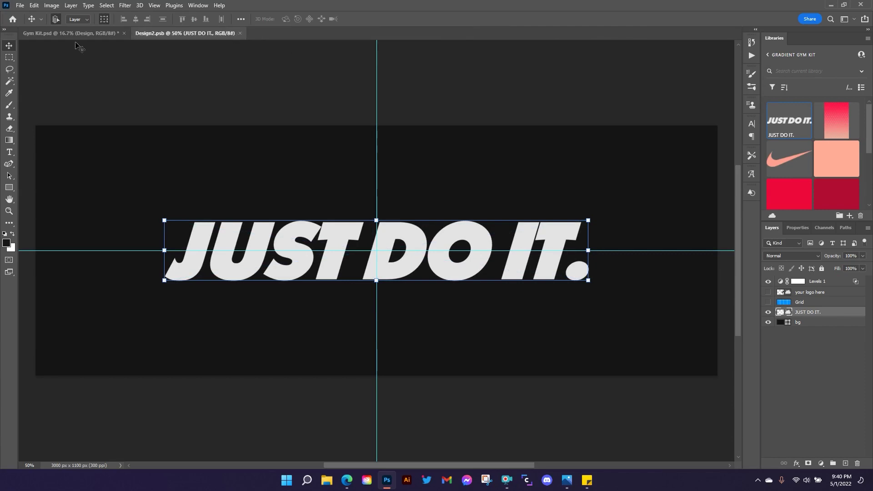
left_click(76, 44)
left_click(71, 33)
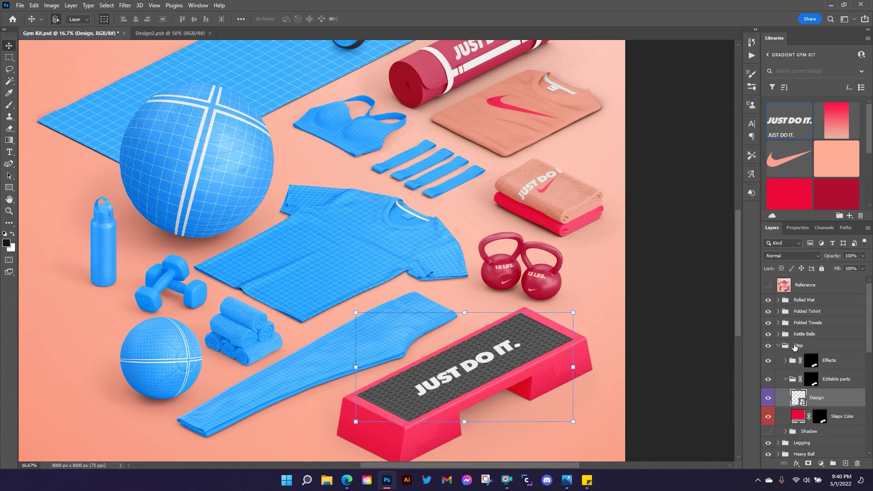
Turn on the Shadow subgroups of the Step and Kettle Bells groups, leaving both groups collapsed.
left_click(779, 346)
scroll(816, 328, "down", 2)
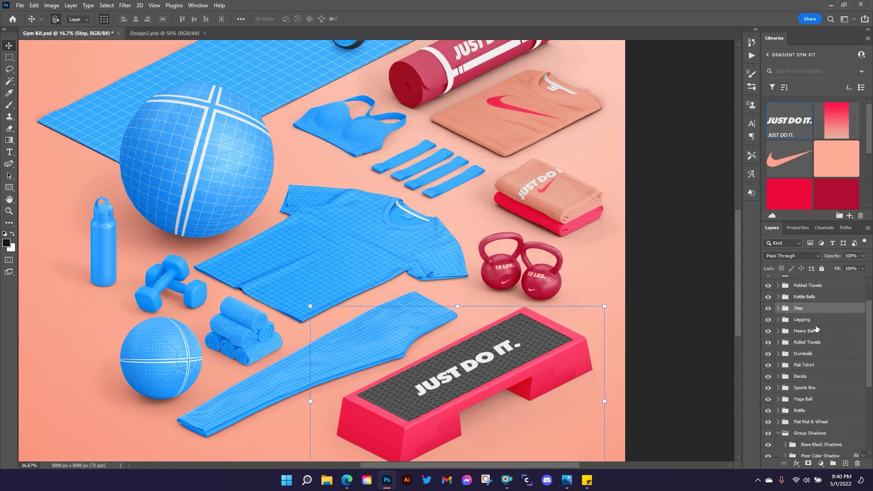
left_click(778, 309)
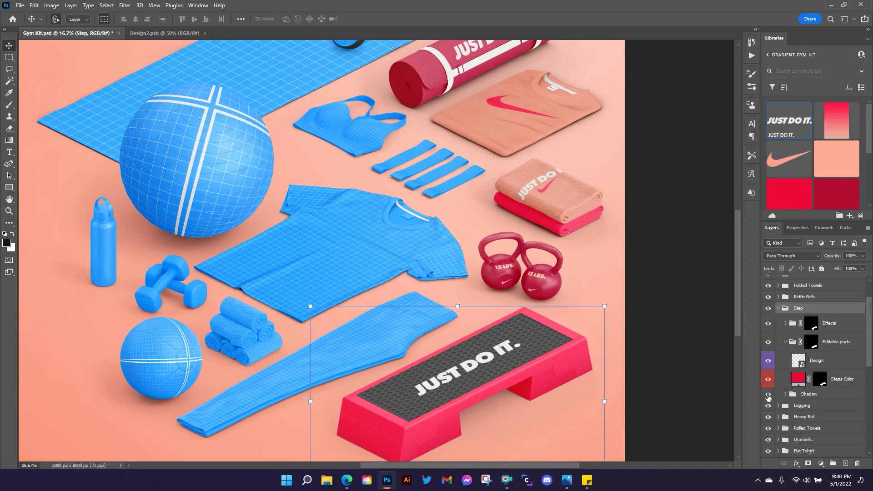
left_click(778, 309)
left_click(778, 297)
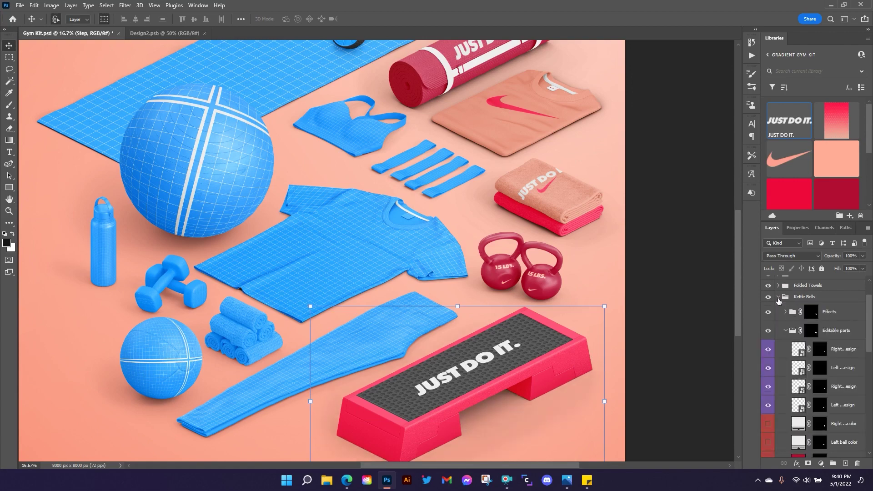
left_click(785, 331)
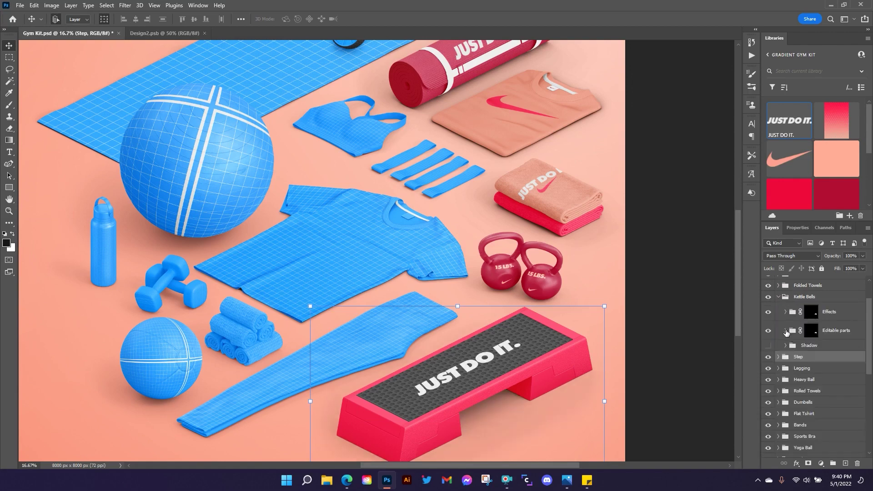
left_click(768, 347)
left_click(778, 297)
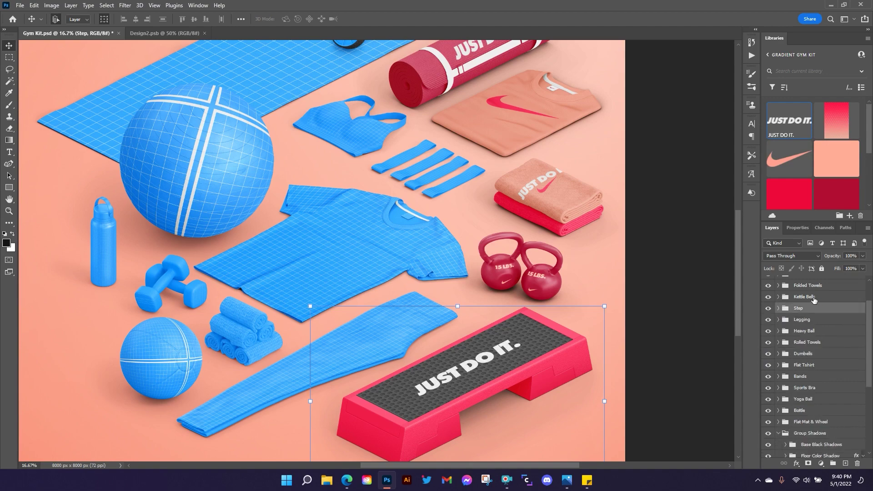
Turn on the Shadow subgroup of the Legging group and expand its Editable parts subgroup.
scroll(799, 312, "down", 1)
left_click(779, 301)
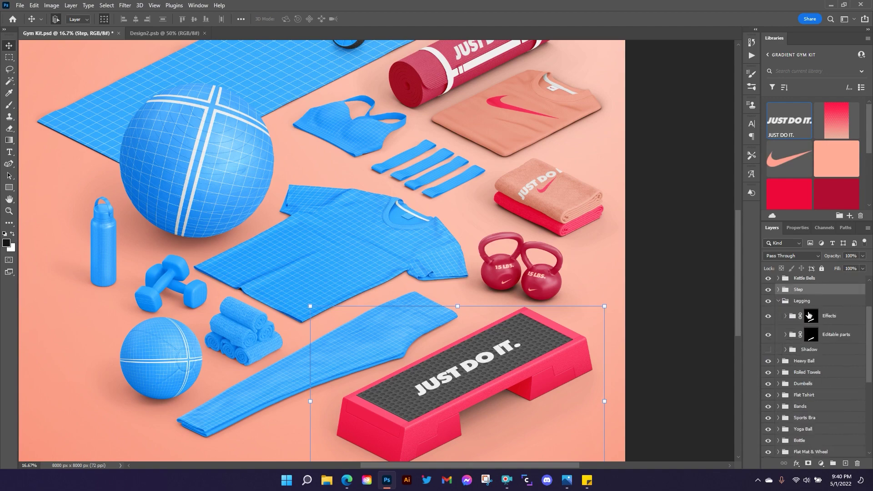
left_click(768, 350)
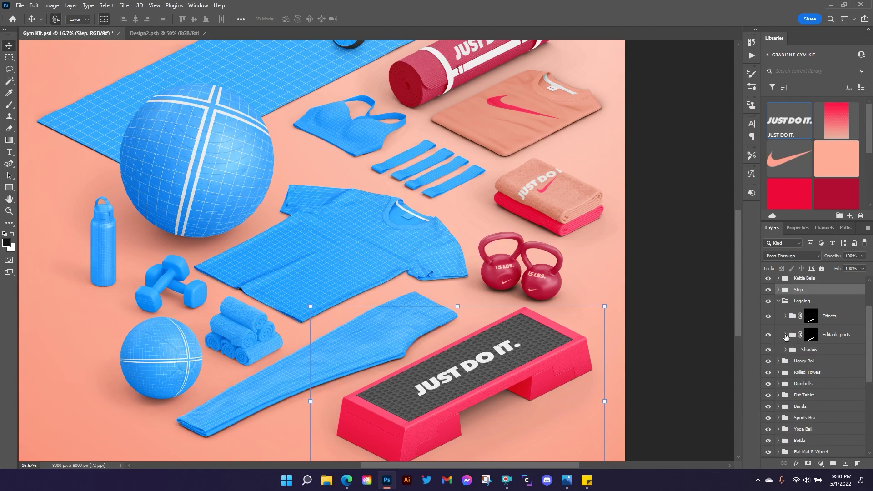
left_click(785, 335)
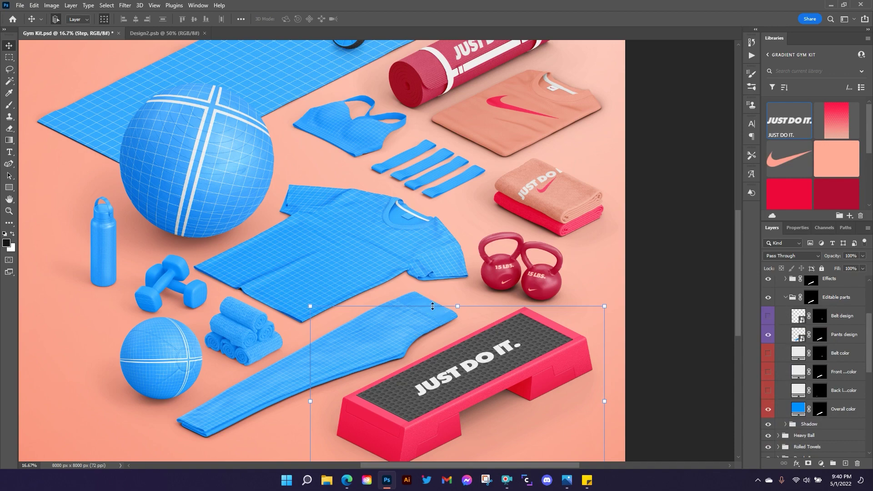
Turn on the leggings' Belt design layer and recolour the Overall color layer with Swatch 6.
left_click(768, 316)
left_click(842, 411)
left_click(837, 169)
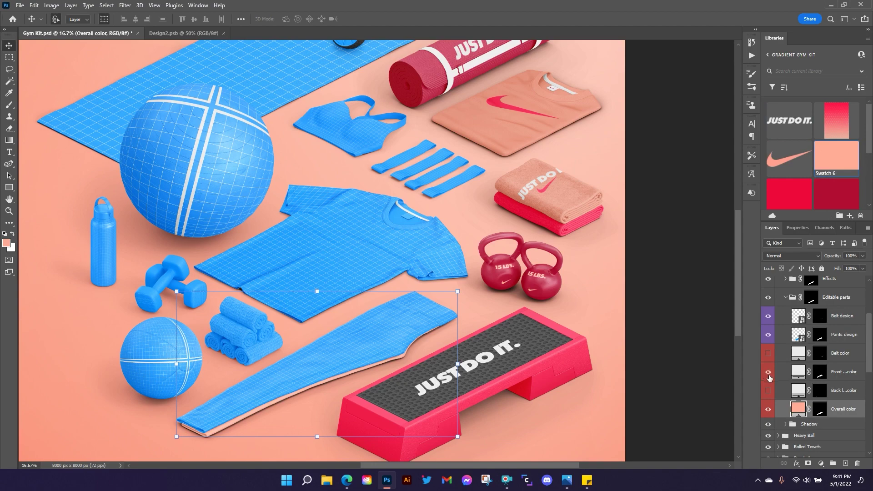
Toggle the Pants design and the front and back color layers to check which parts of the leggings they cover.
left_click(768, 392)
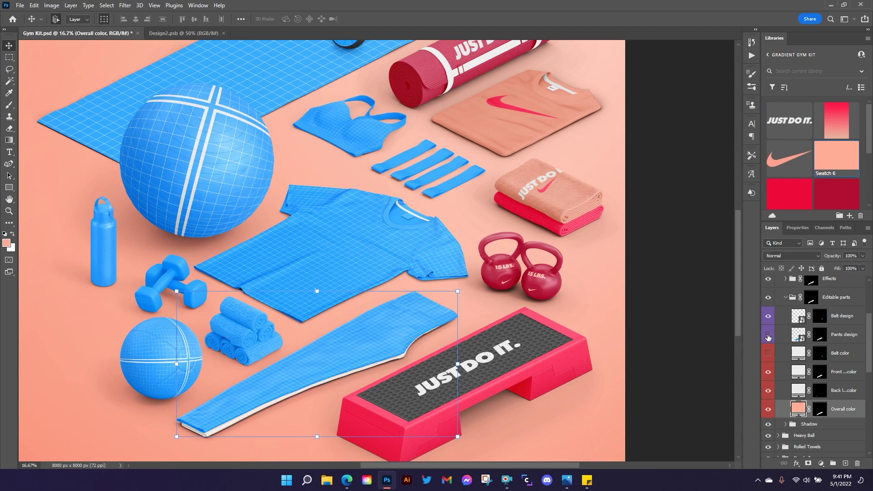
left_click(768, 336)
left_click(769, 372)
left_click(767, 391)
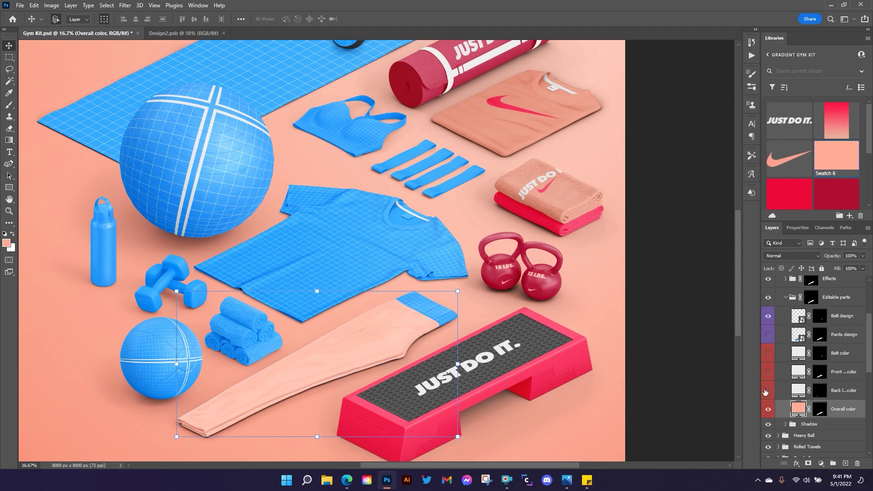
left_click(769, 335)
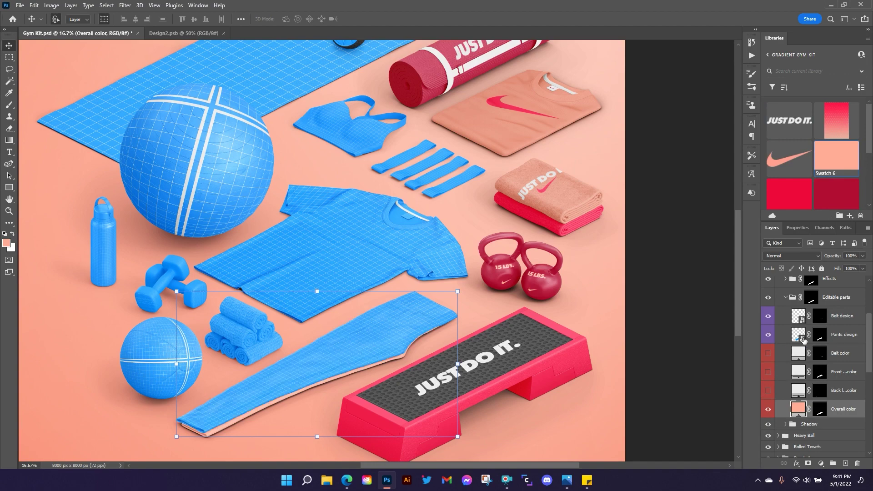
Open the Pants design smart object and place the library's Layer 1 gradient, scaled to about 136% and centred on the vertical guide.
double_click(803, 337)
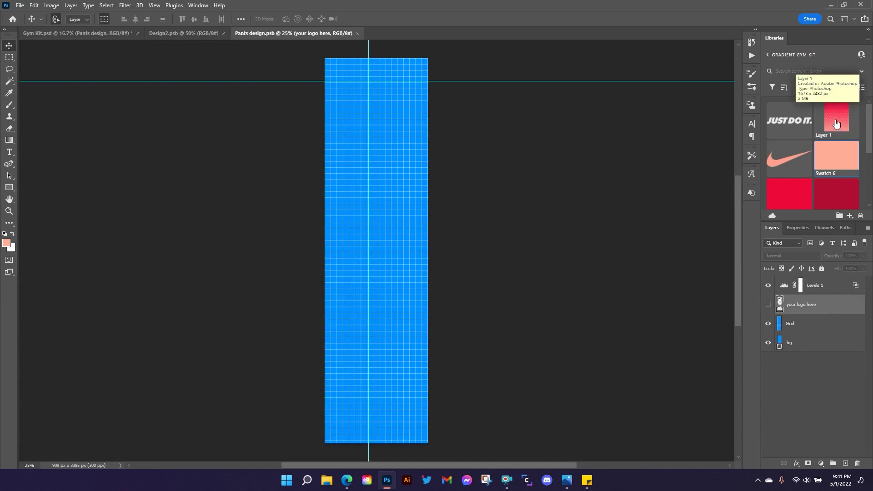
left_click_drag(836, 123, 397, 245)
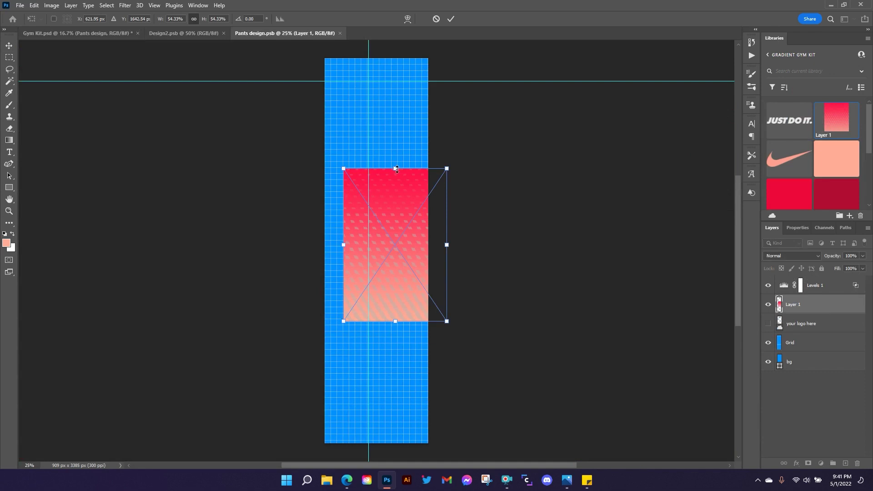
left_click_drag(397, 169, 395, 60)
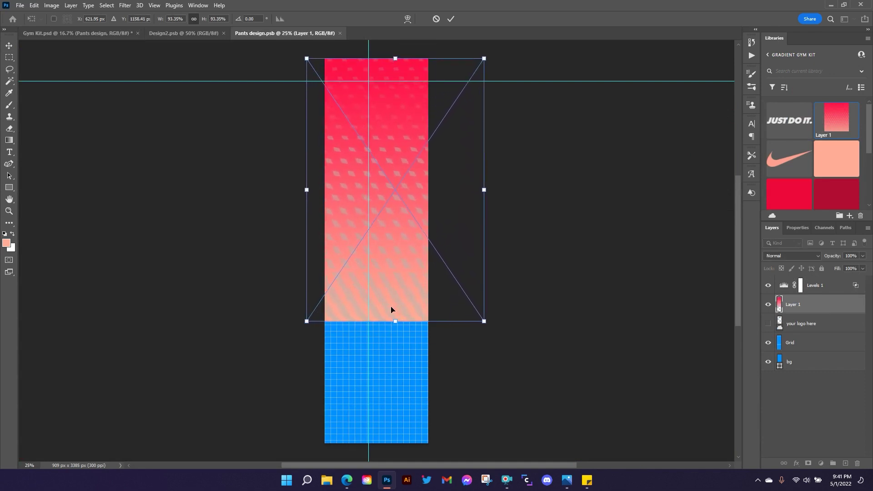
left_click_drag(398, 323, 395, 443)
left_click_drag(411, 367, 385, 367)
left_click_drag(385, 366, 385, 366)
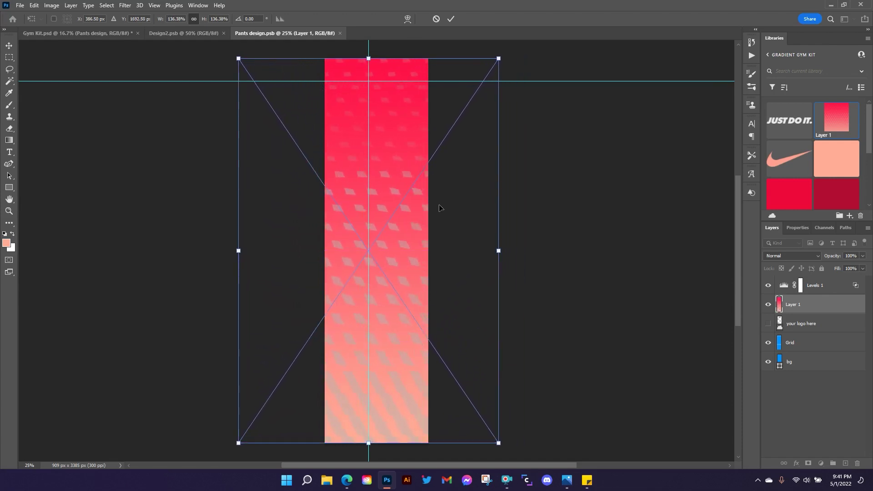
Flip the placed gradient vertically, save Pants design.psb, and check the leggings in Gym Kit.psd.
right_click(399, 151)
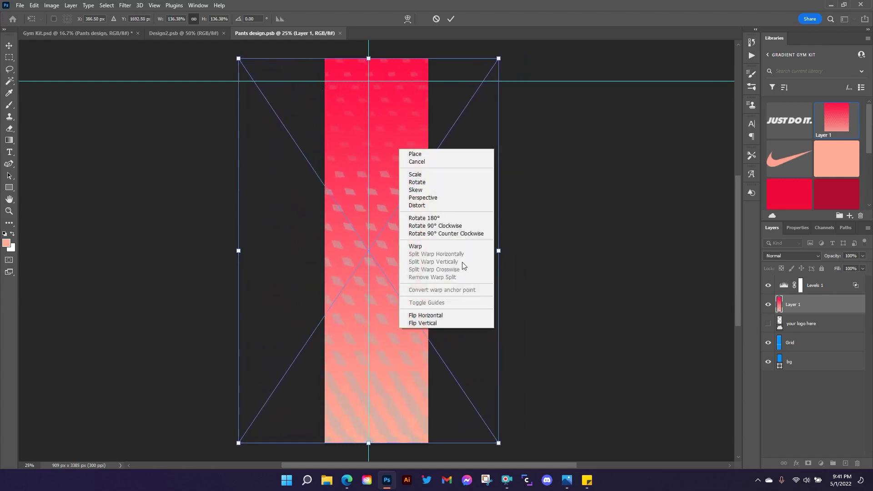
left_click(446, 323)
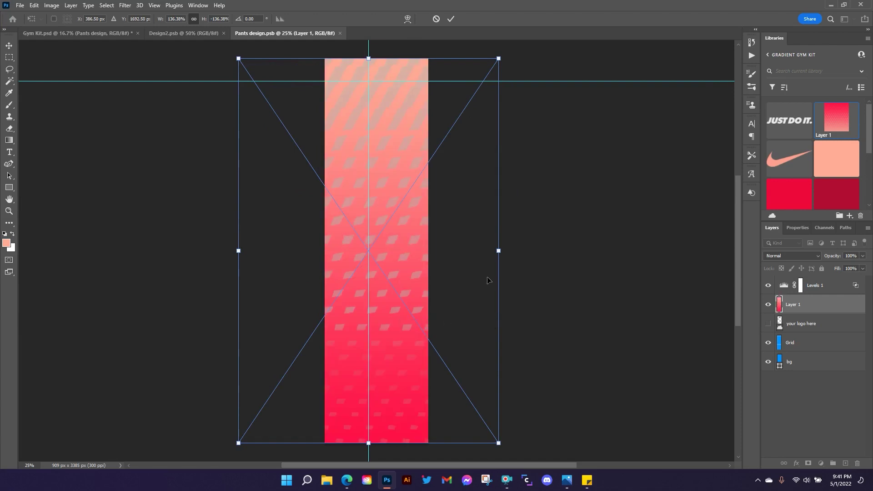
left_click(451, 19)
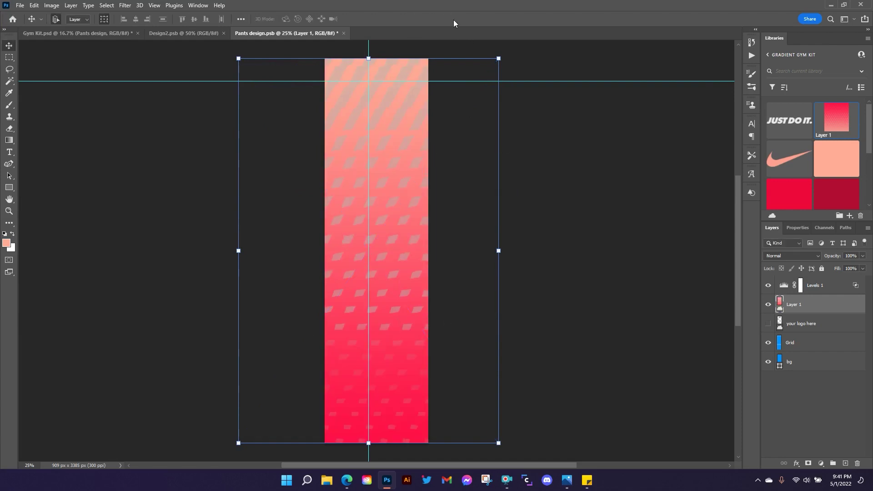
key("ctrl+s")
left_click(121, 34)
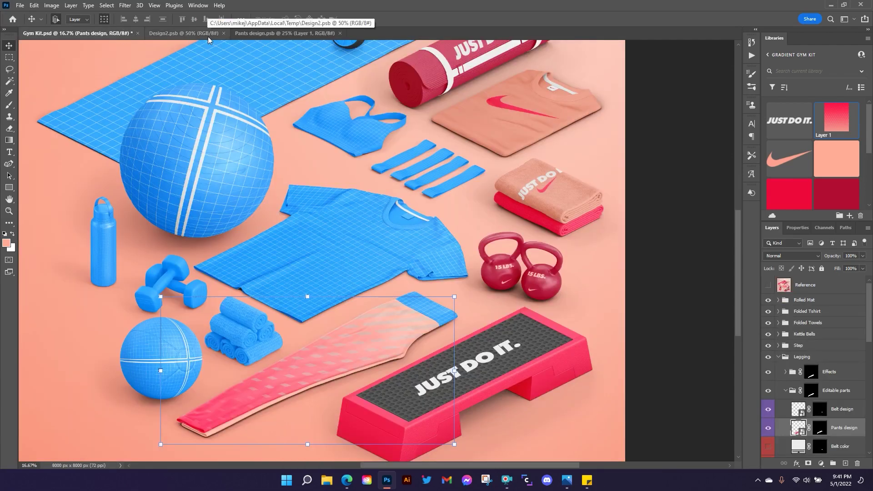
In Pants design.psb, shift the Layer 1 gradient downward and enlarge it to about 185% across the canvas.
left_click(289, 36)
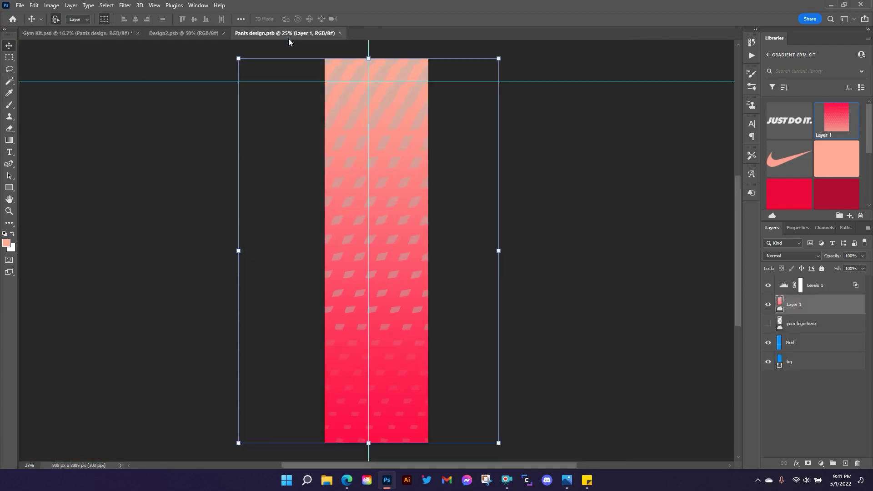
left_click_drag(395, 193, 392, 328)
key("ctrl+t")
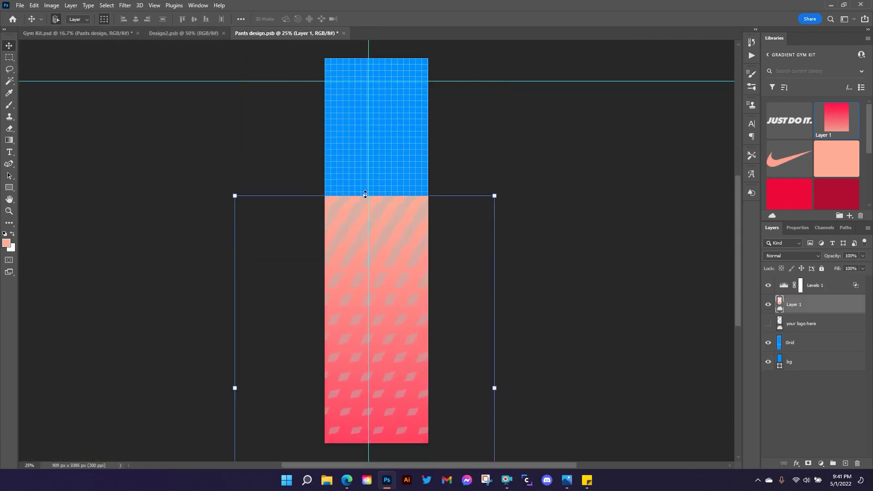
left_click_drag(366, 196, 378, 57)
left_click_drag(380, 148, 417, 170)
scroll(388, 150, "down", 5)
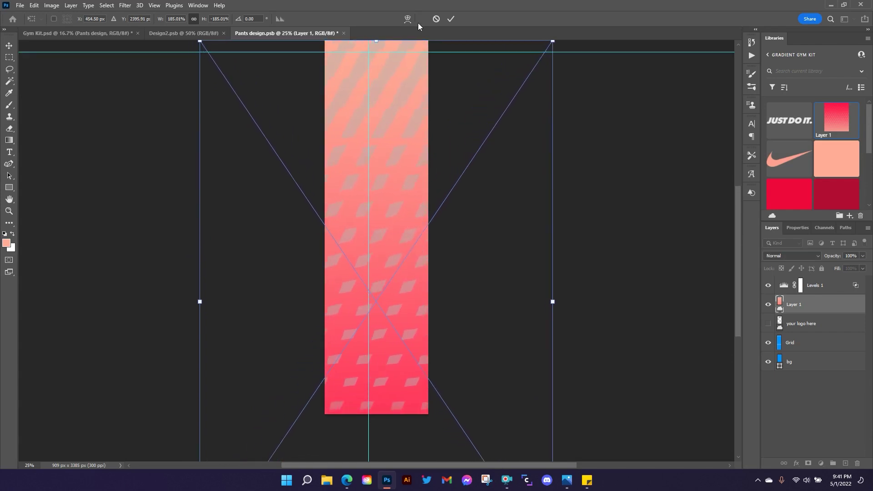
left_click(452, 20)
Save Pants design.psb, close Design2.psb, and return to Gym Kit.psd.
key("ctrl+s")
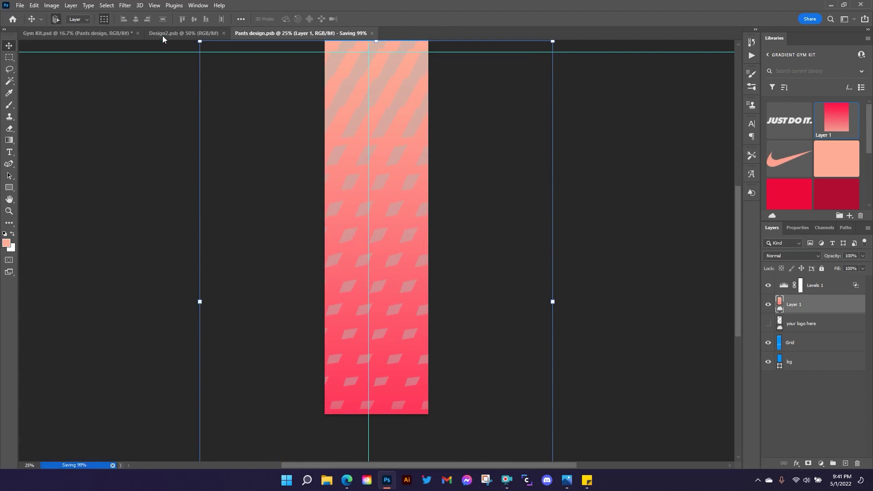
left_click(224, 33)
left_click(111, 33)
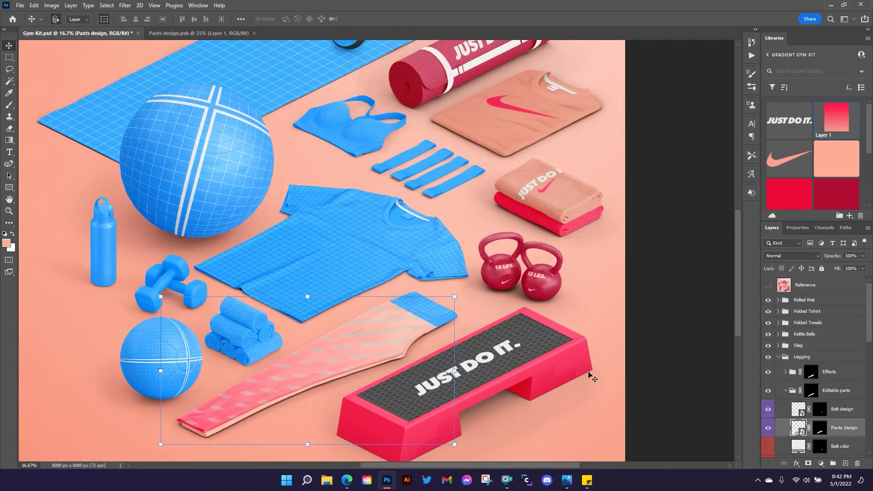
Open the leggings' Belt design smart object, hide the Grid layer, and recolour the bg layer with the library's bright red swatch.
scroll(797, 382, "down", 3)
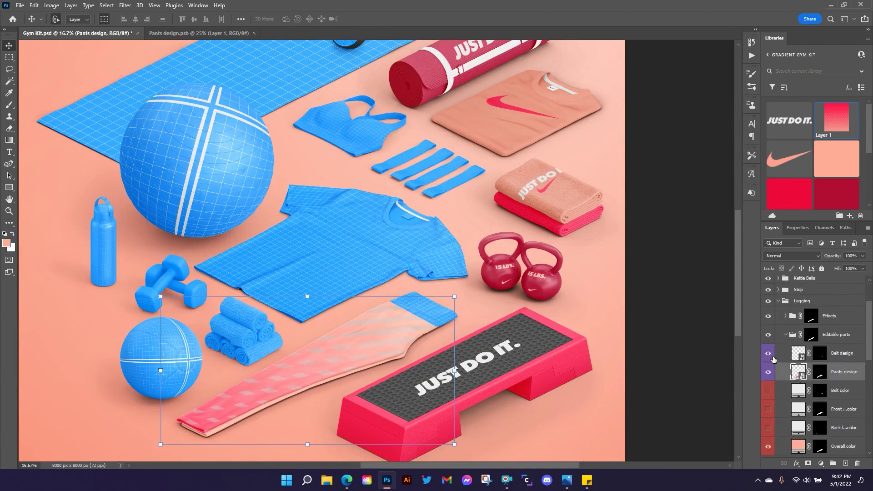
double_click(796, 355)
left_click(769, 305)
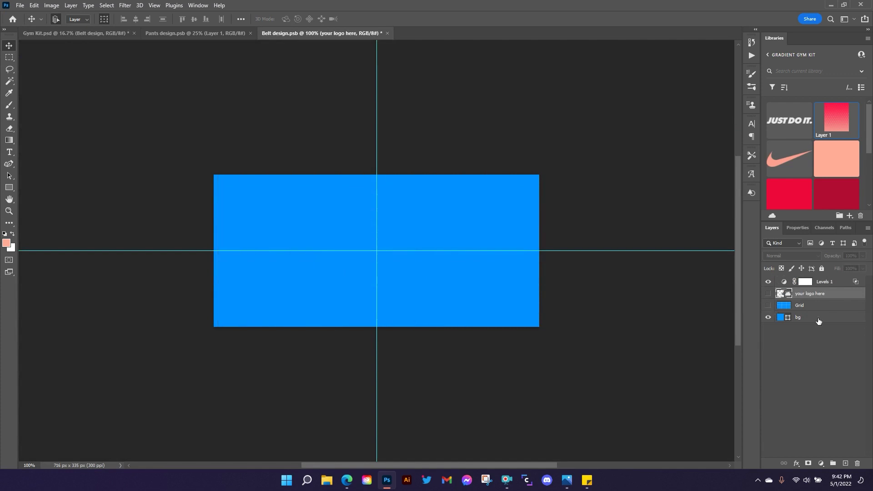
left_click(818, 317)
left_click(796, 200)
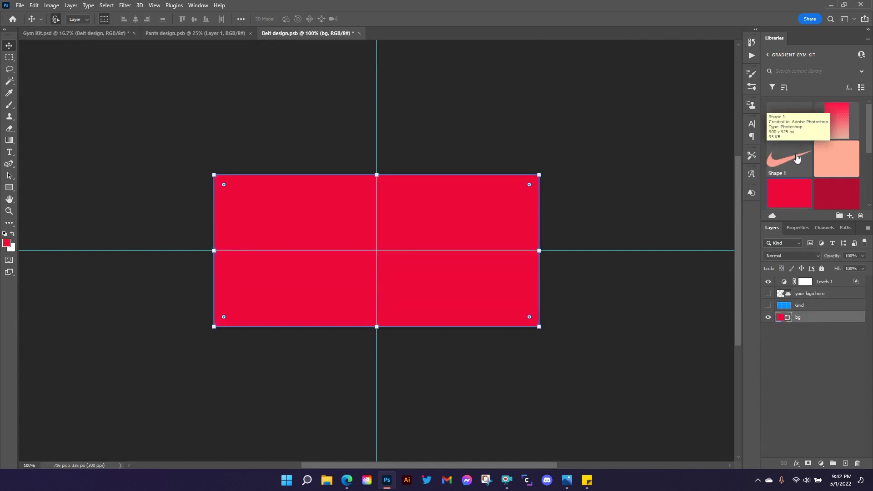
Place the library's Shape 1 swoosh on the belt design, scaled to about 20% and centred on the guides.
left_click_drag(797, 158, 378, 250)
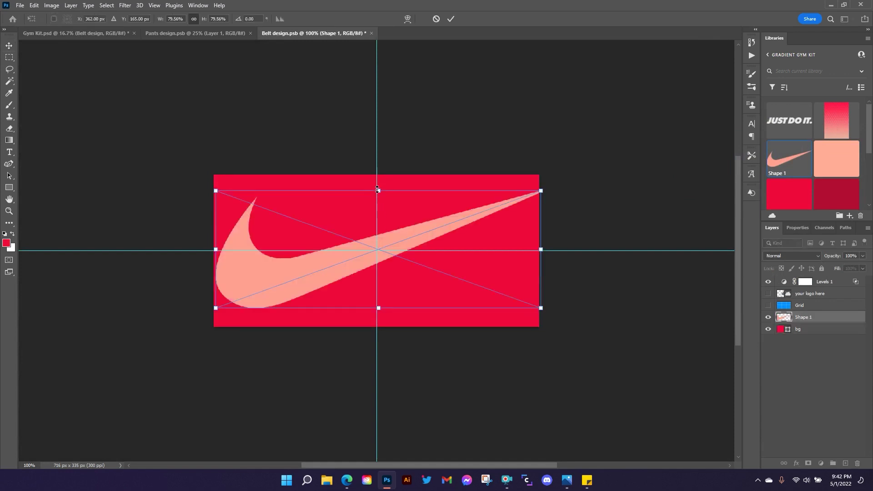
left_click_drag(378, 188, 389, 247)
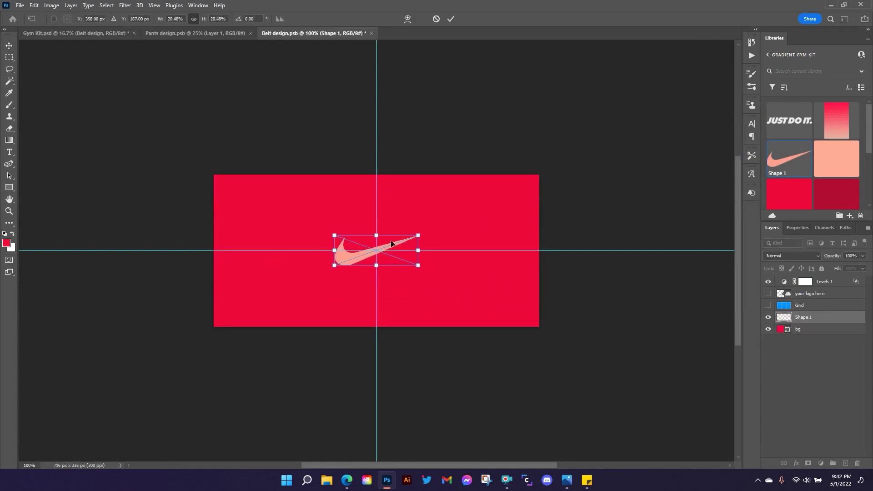
left_click(451, 19)
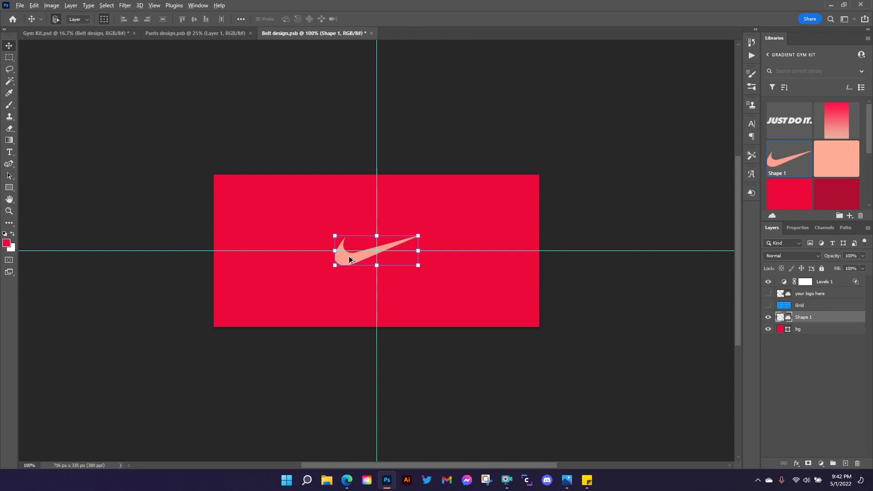
Duplicate the centre swoosh once to each side, forming an evenly spaced row of three.
left_click_drag(349, 260, 244, 264)
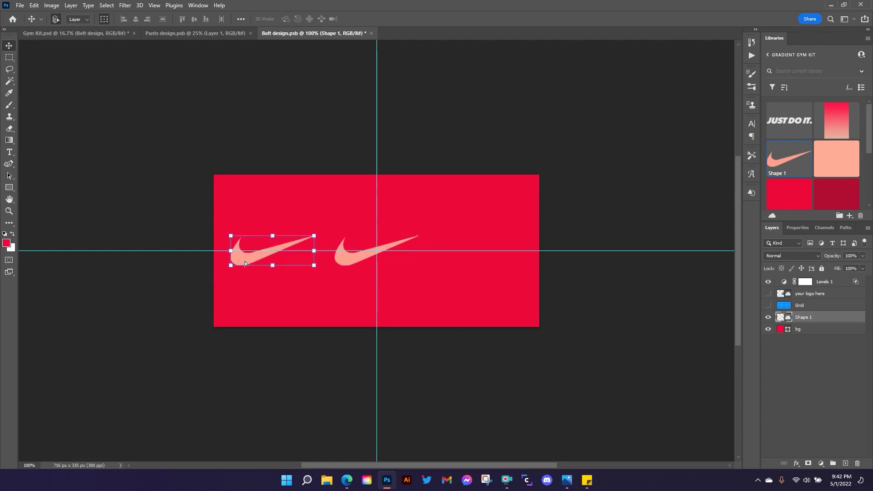
left_click(347, 260)
left_click_drag(348, 257, 454, 260)
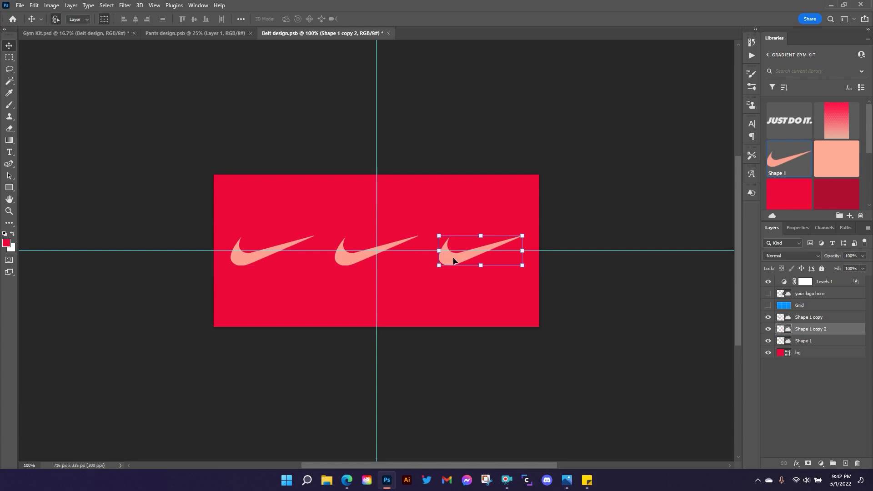
Save Belt design.psb, check the belt in Gym Kit.psd, and close the belt document.
key("ctrl+s")
left_click(104, 33)
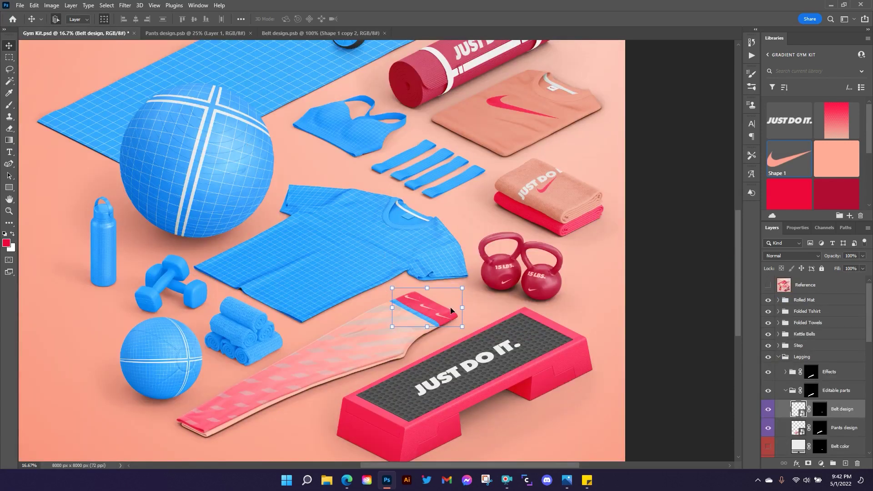
left_click(384, 33)
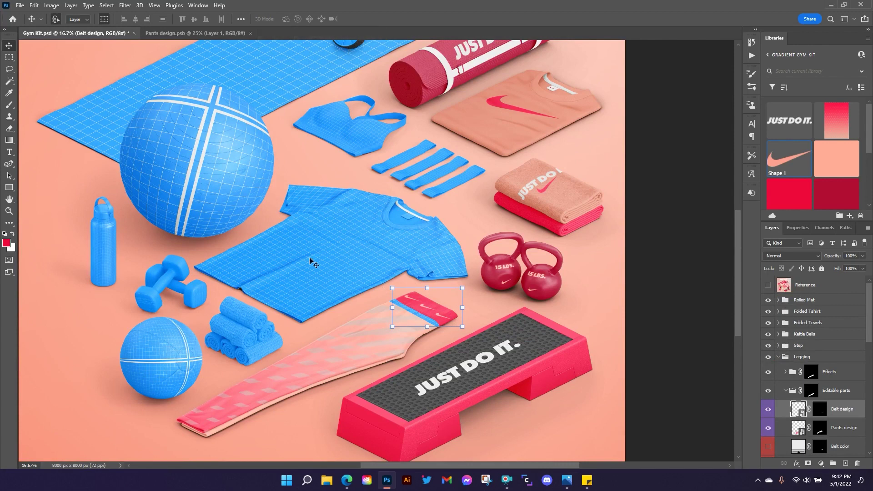
In Pants design.psb, move the Layer 1 gradient up about 100 px to the canvas's upper edge, save, and return to Gym Kit.psd.
left_click(209, 36)
left_click_drag(399, 182, 400, 171)
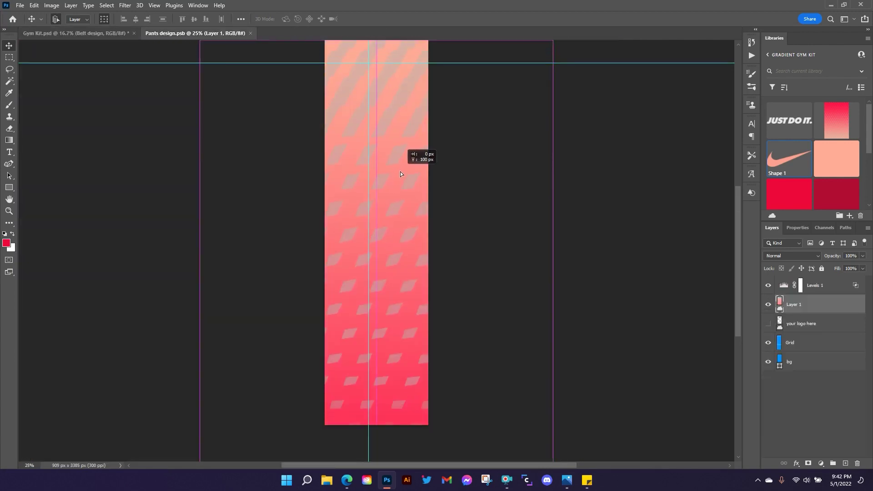
scroll(467, 222, "up", 1)
key("ctrl+s")
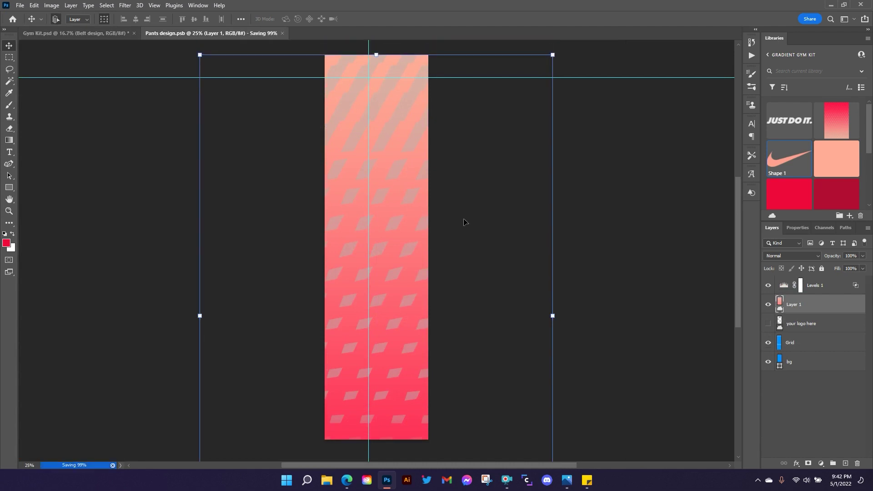
left_click(93, 33)
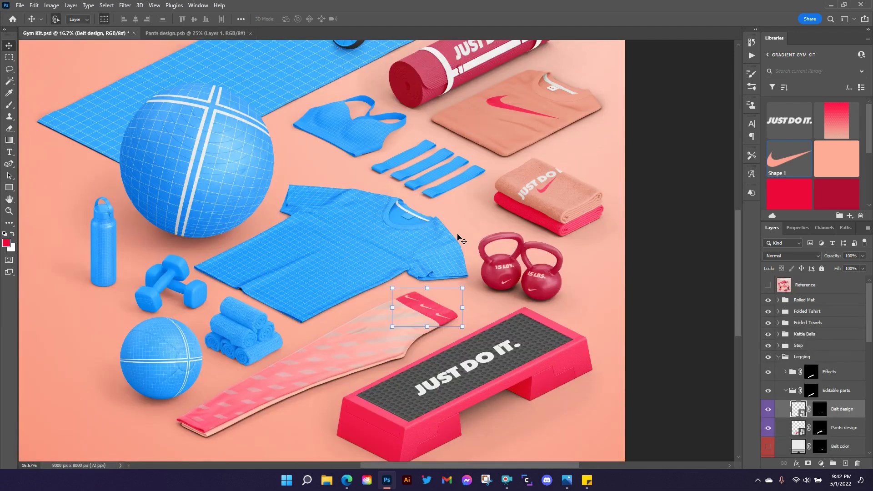
scroll(812, 360, "down", 3)
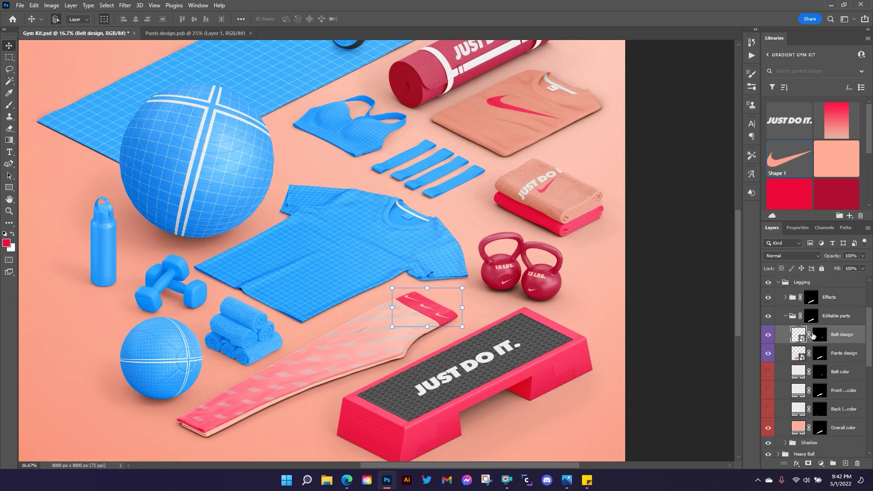
scroll(813, 335, "down", 1)
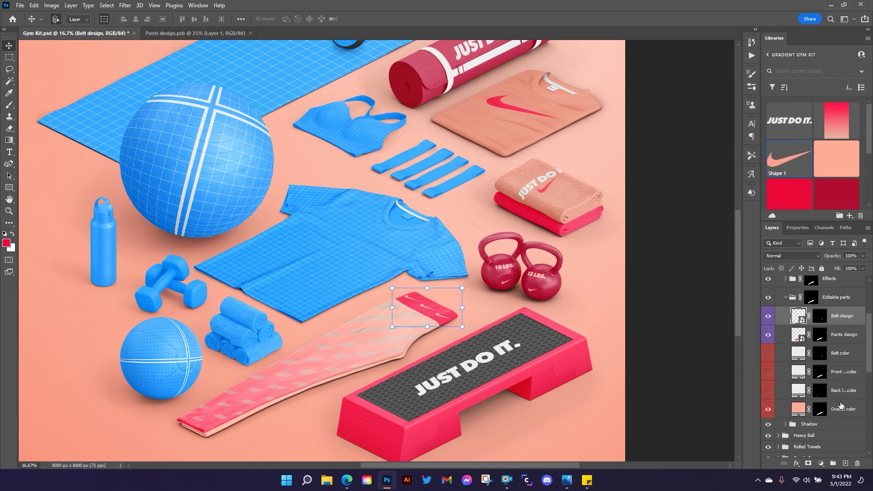
Show the leggings' Back leg color layer and fill it with the library's bright red.
left_click(768, 390)
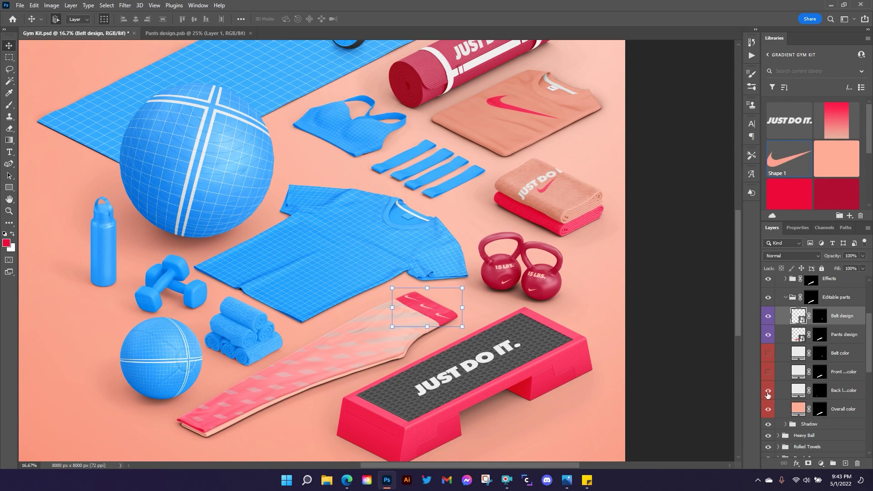
left_click(820, 390)
left_click(791, 195)
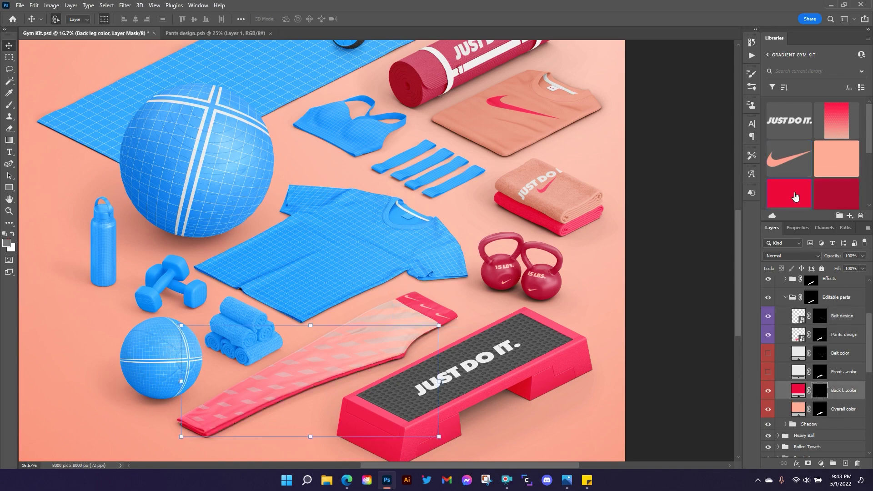
Change the Back leg color fill to pink #fa6c84, sampled from the leggings' pattern near the ankle.
double_click(795, 392)
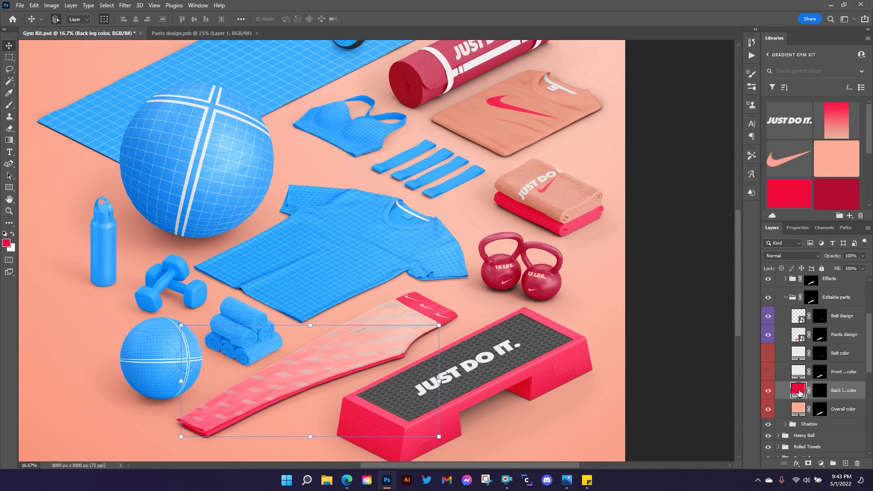
left_click(260, 385)
left_click(243, 388)
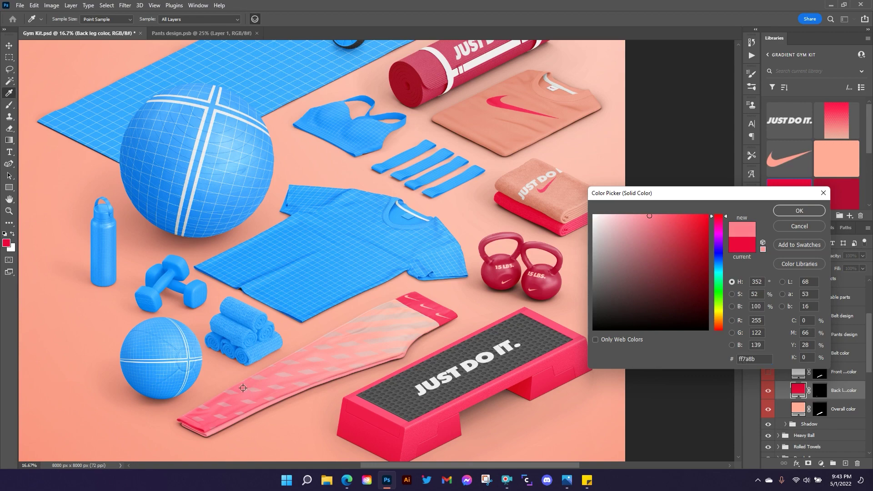
left_click(212, 412)
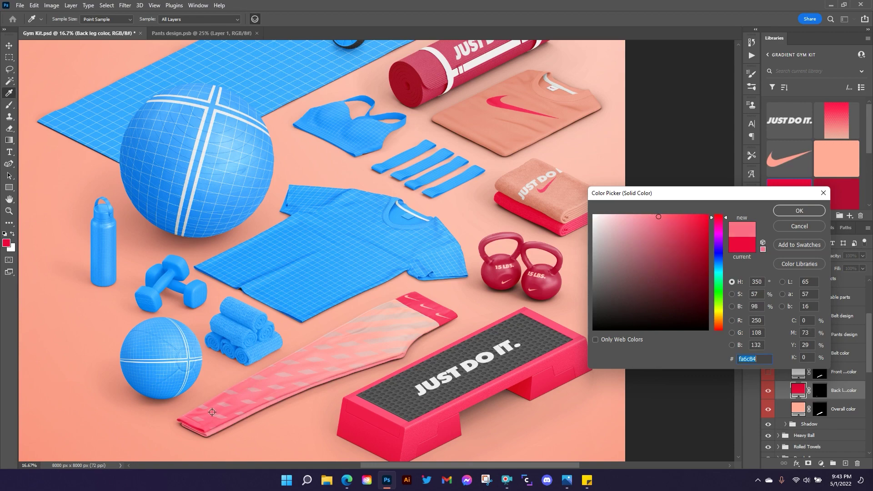
left_click(805, 212)
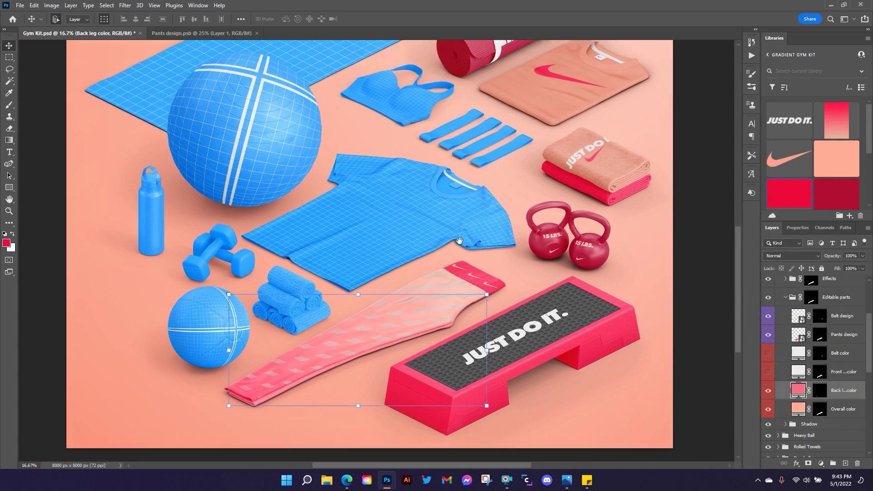
left_click_drag(380, 299, 482, 229)
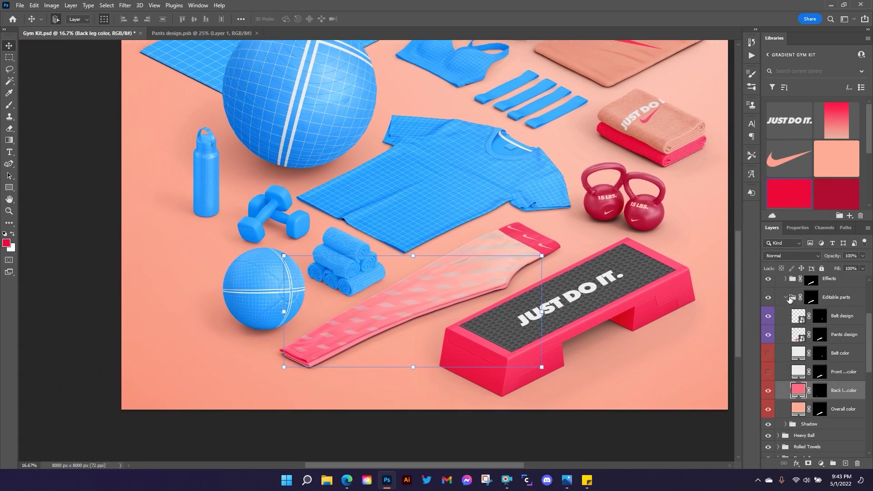
Recolour the heavy ball with the bright red library swatch and preview it without its blue grid design.
left_click(789, 298)
left_click(778, 301)
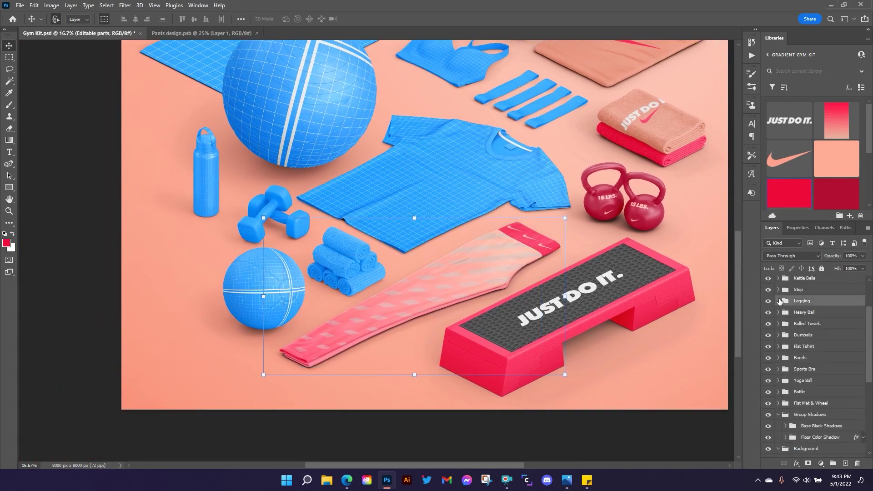
left_click(779, 313)
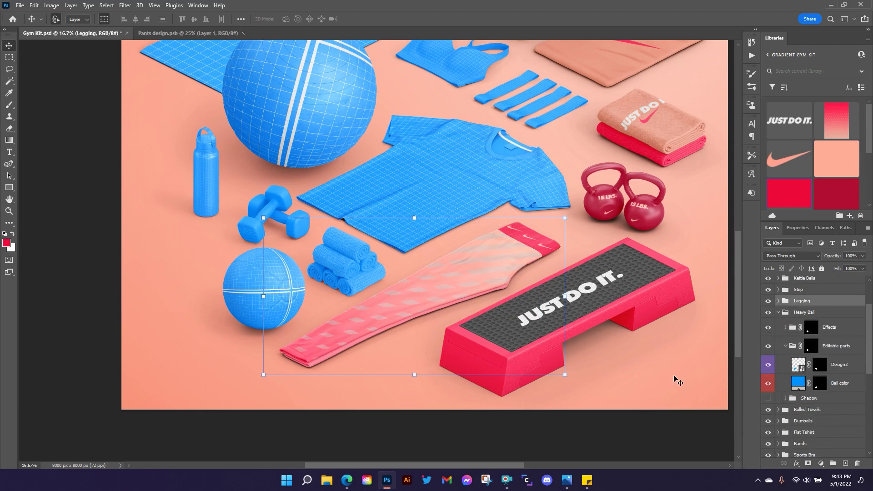
left_click(839, 364)
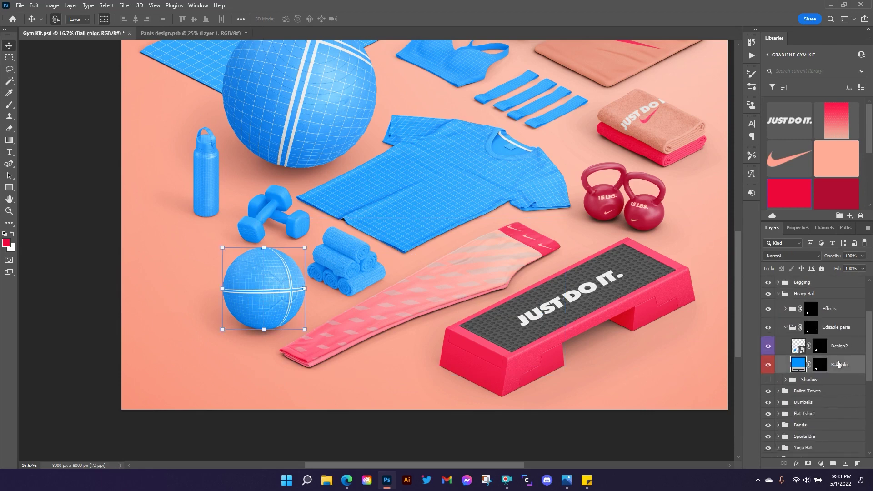
left_click(791, 196)
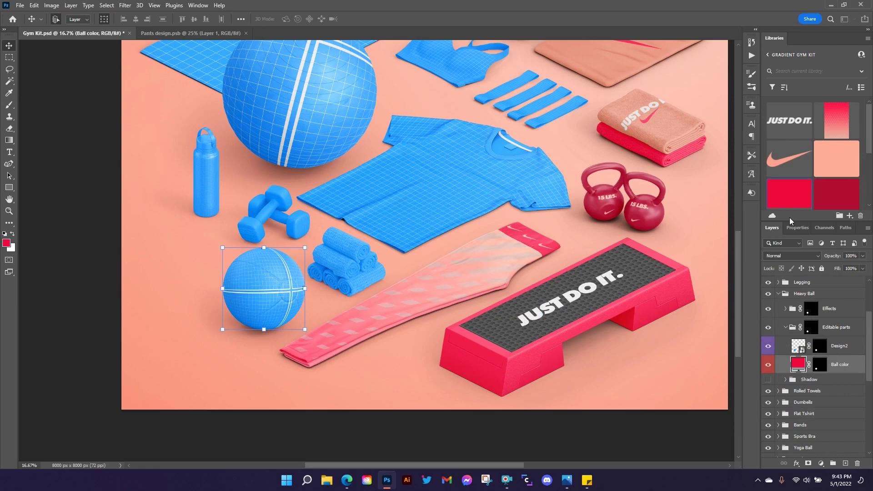
left_click(767, 348)
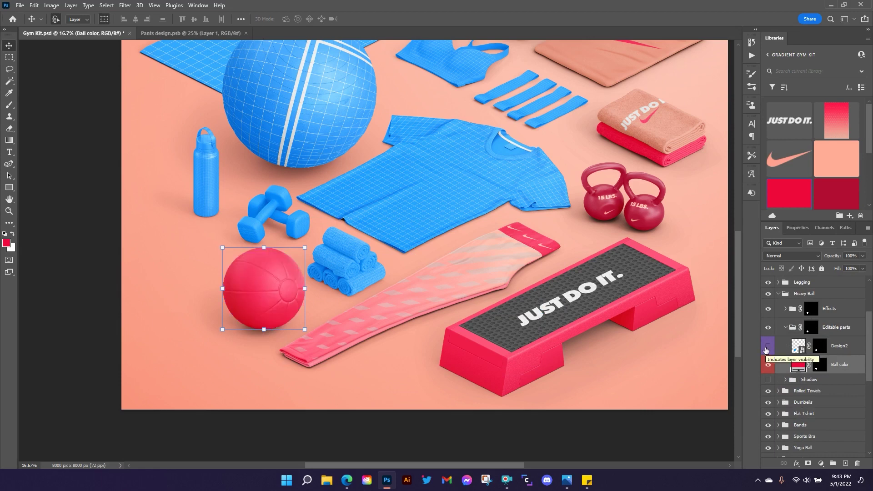
left_click(768, 347)
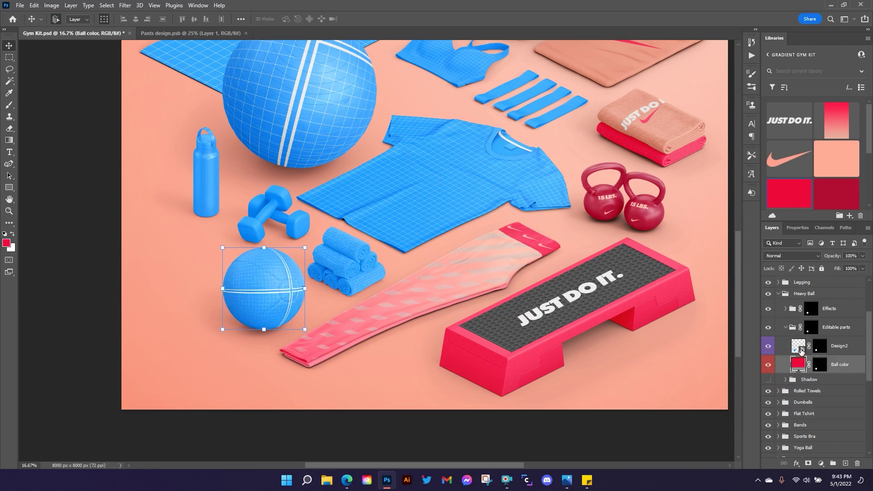
Open the heavy ball's Design2 smart object and place the library swoosh centred on the guide intersection.
double_click(799, 347)
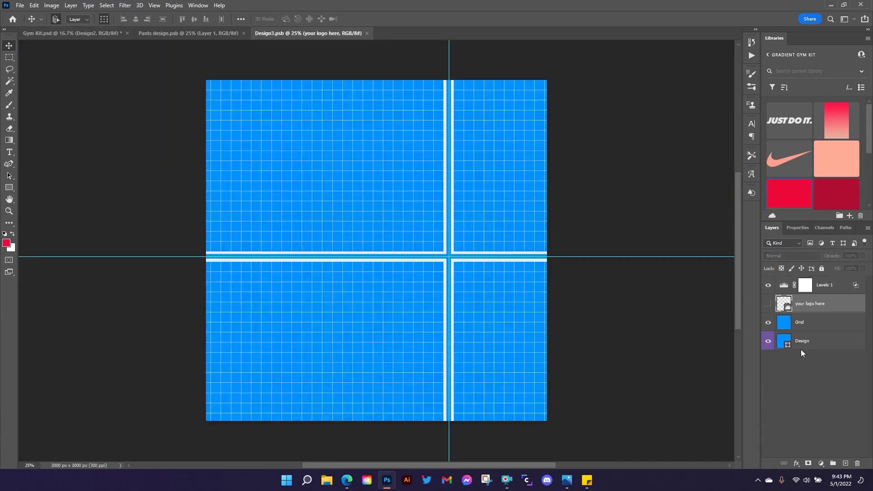
left_click_drag(495, 235, 466, 250)
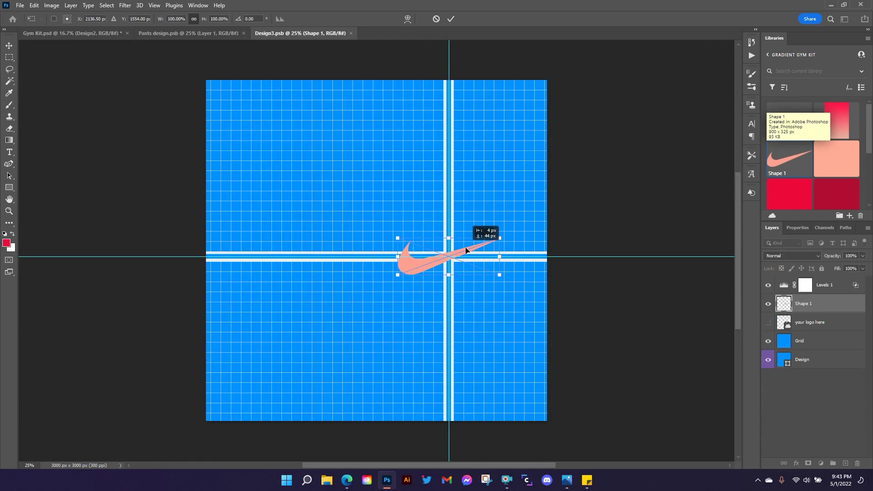
left_click(451, 18)
Hide the Grid and Design layers, save the ball artwork, close Pants design.psb and return to Gym Kit.psd.
left_click(768, 342)
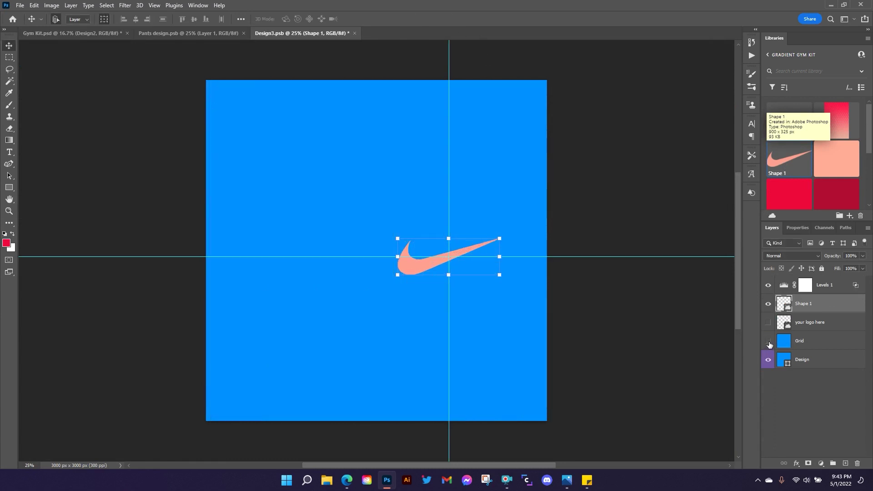
left_click(769, 361)
key("ctrl+s")
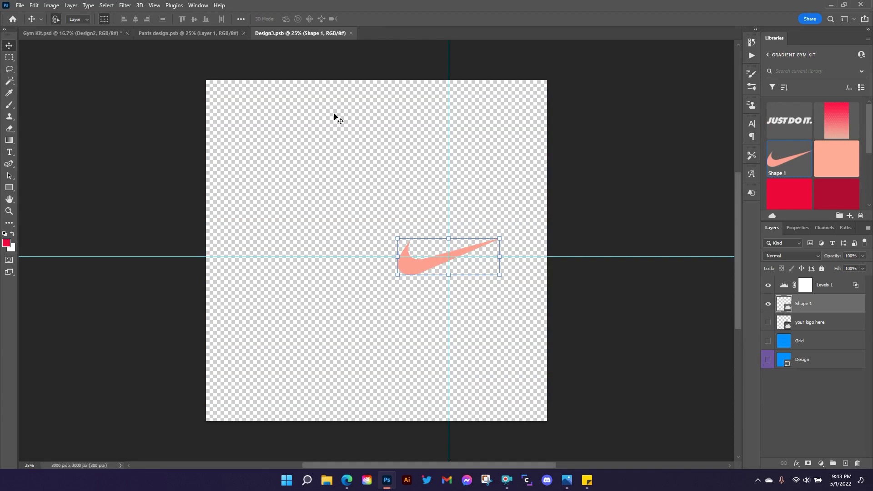
left_click(243, 33)
left_click(100, 35)
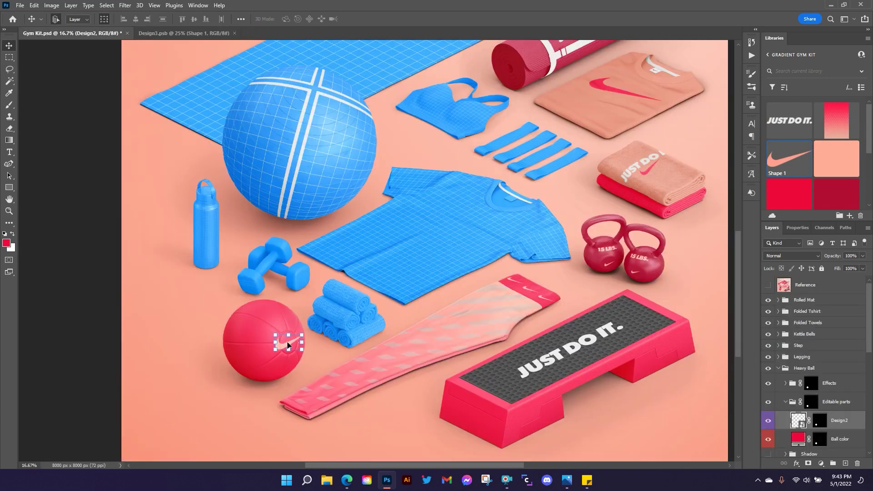
Shrink the swoosh in Design3.psb to about a third of its size around its centre, save, and return to Gym Kit.psd.
left_click(206, 34)
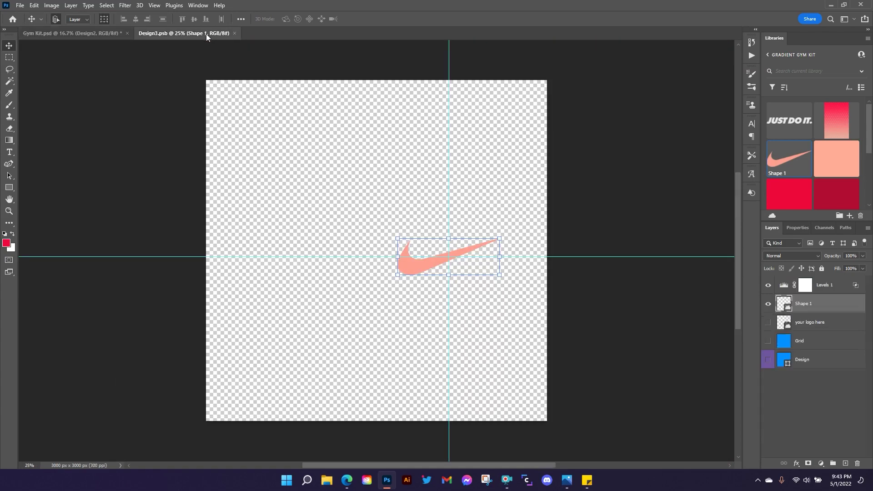
left_click(448, 237)
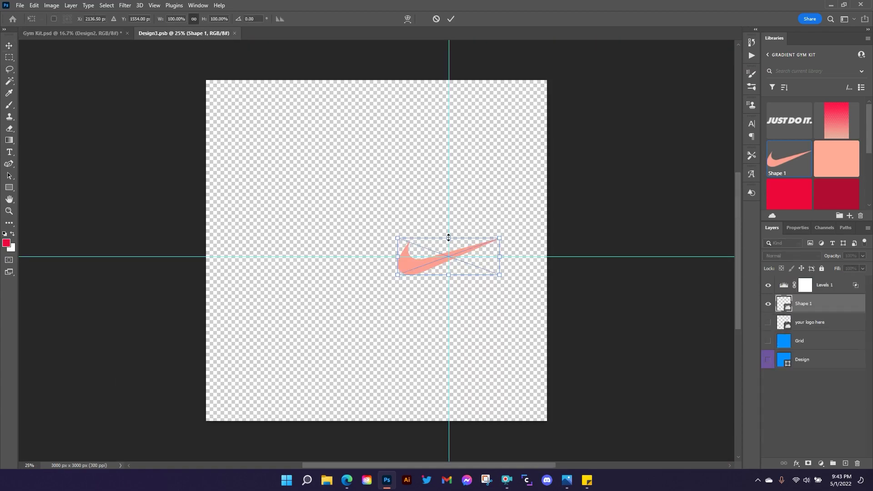
left_click_drag(449, 237, 453, 247)
left_click(450, 19)
key("ctrl+s")
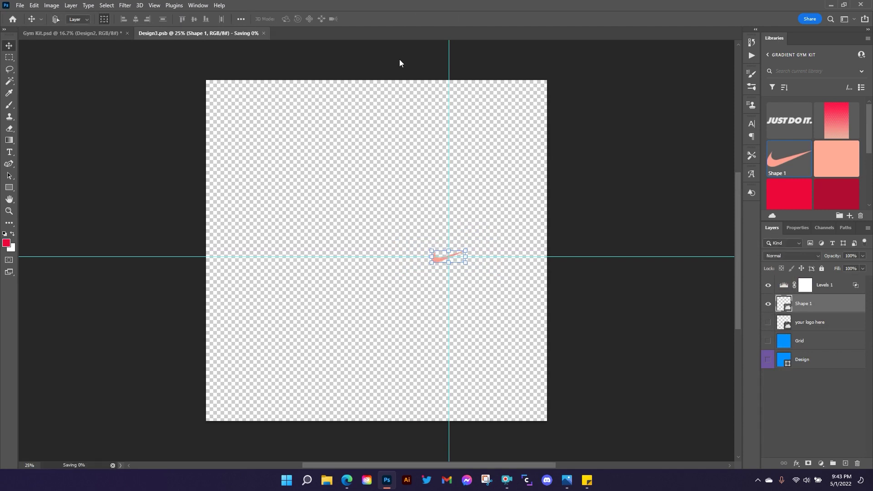
left_click(78, 34)
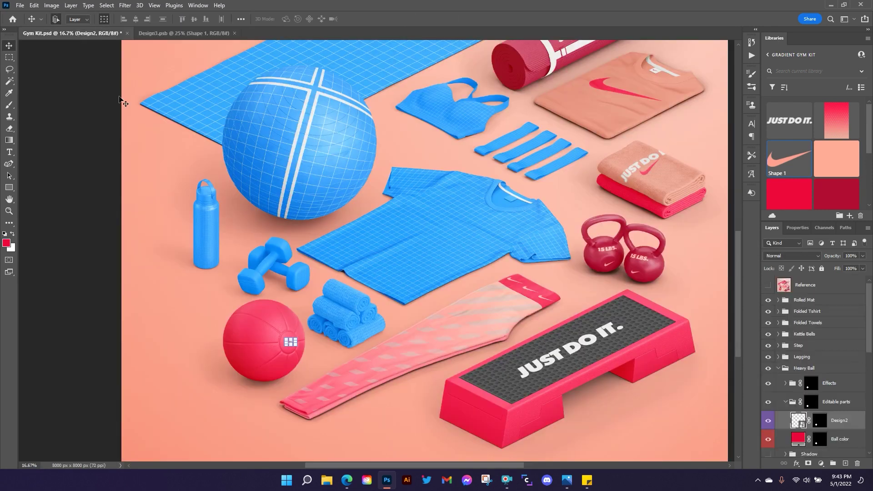
left_click_drag(290, 342, 293, 344)
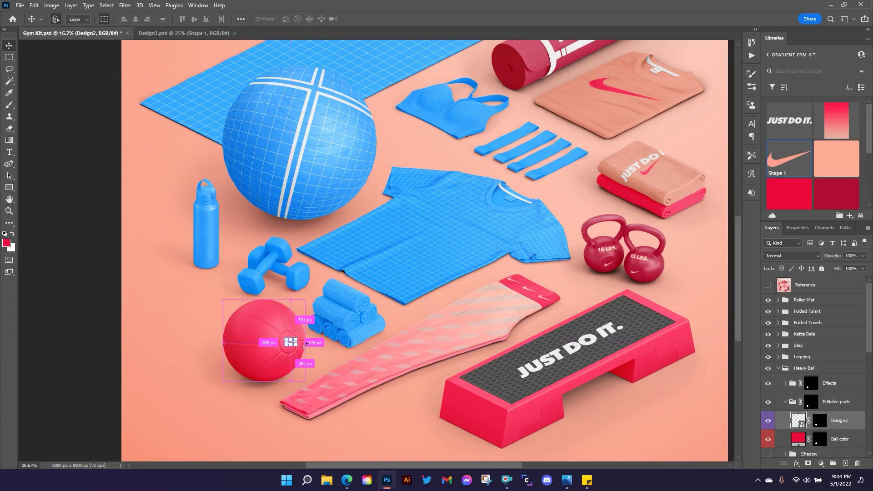
key("ctrl+plus")
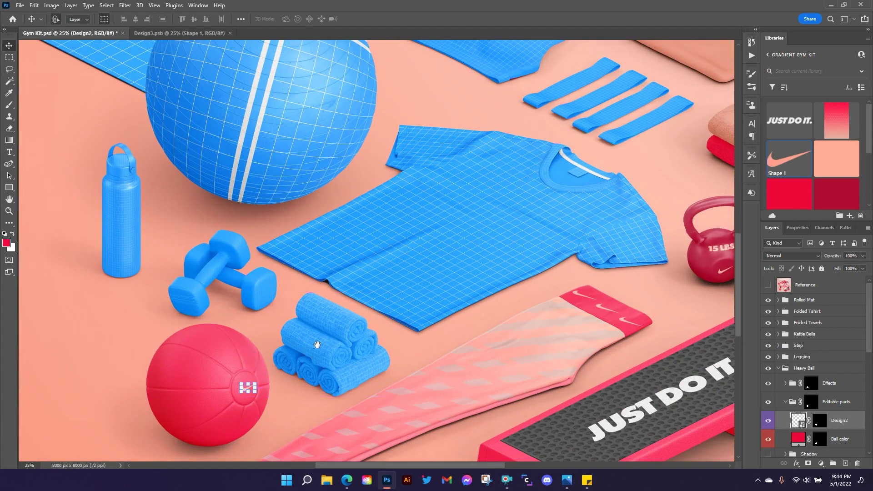
left_click_drag(306, 349, 377, 256)
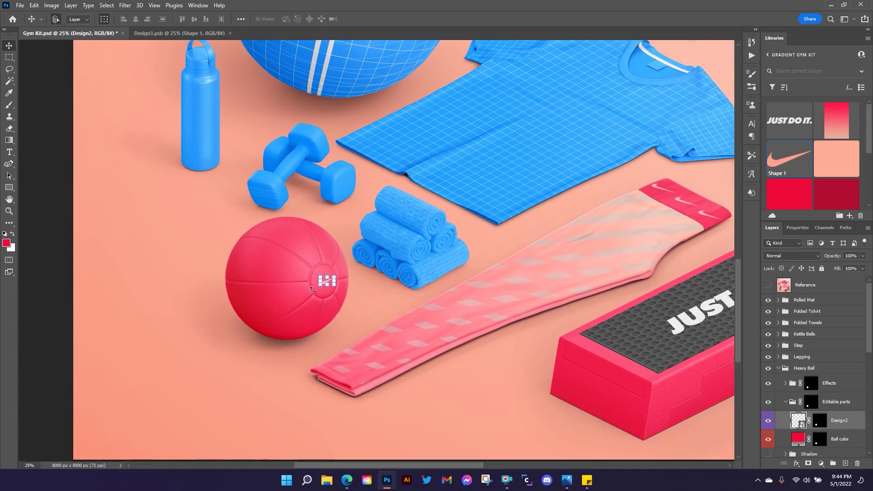
key("ctrl")
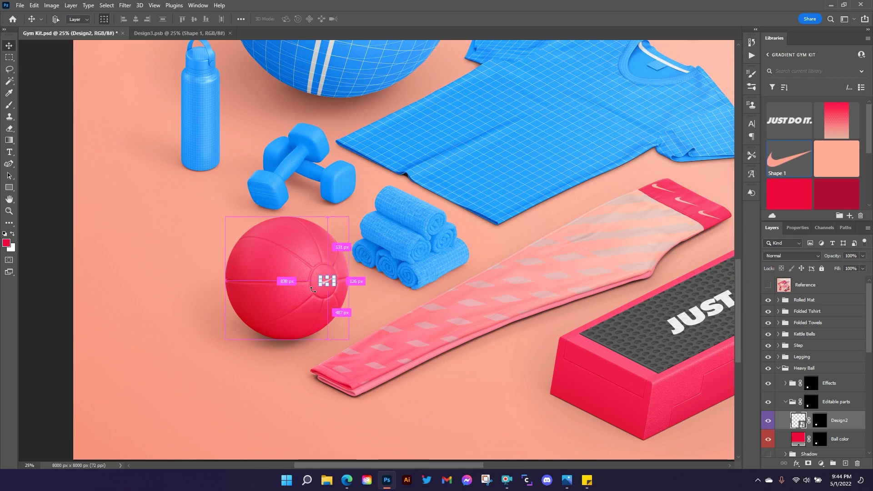
key("Return")
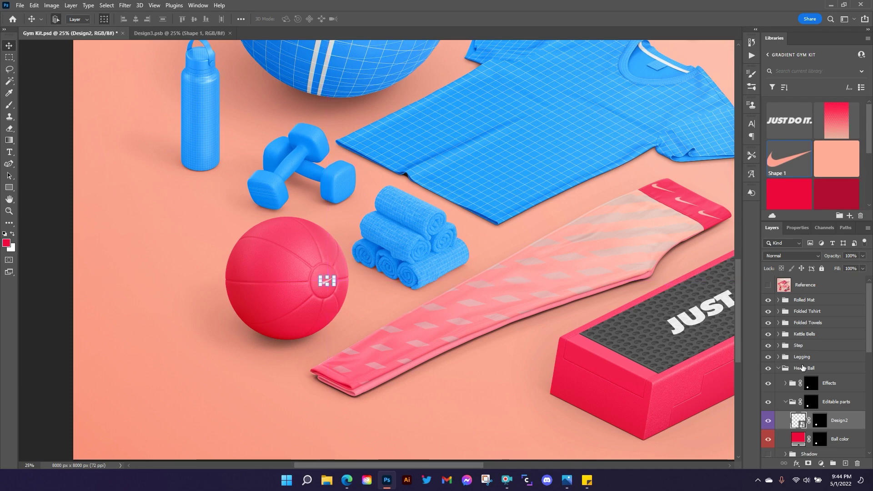
Finish the Heavy Ball group by showing its shadow and collapsing it, with the Rolled Towels group expanded below.
left_click(778, 369)
scroll(814, 346, "down", 3)
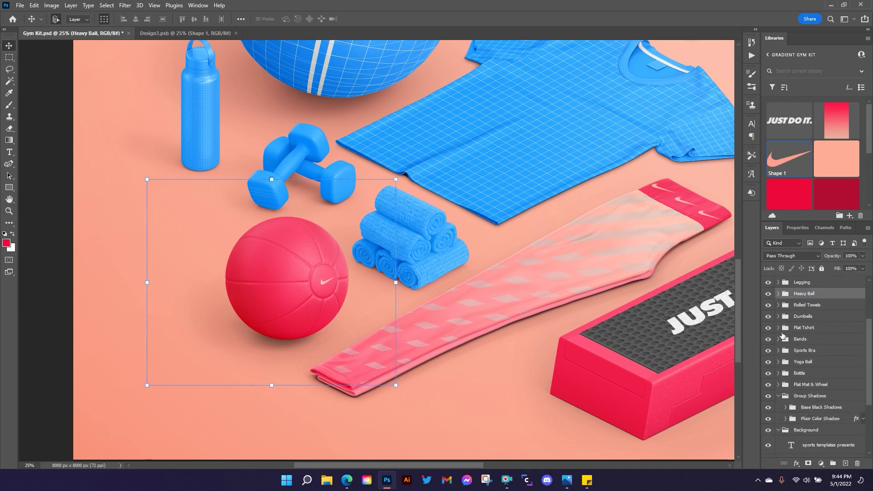
left_click(779, 305)
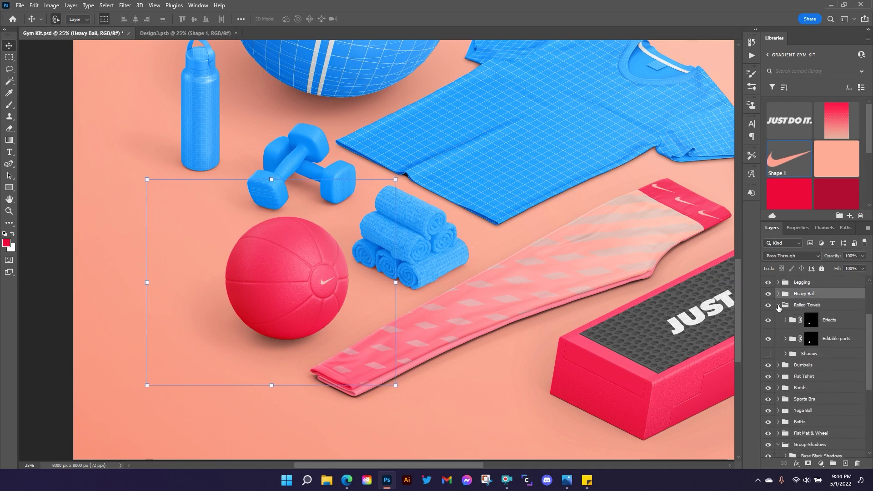
left_click(785, 339)
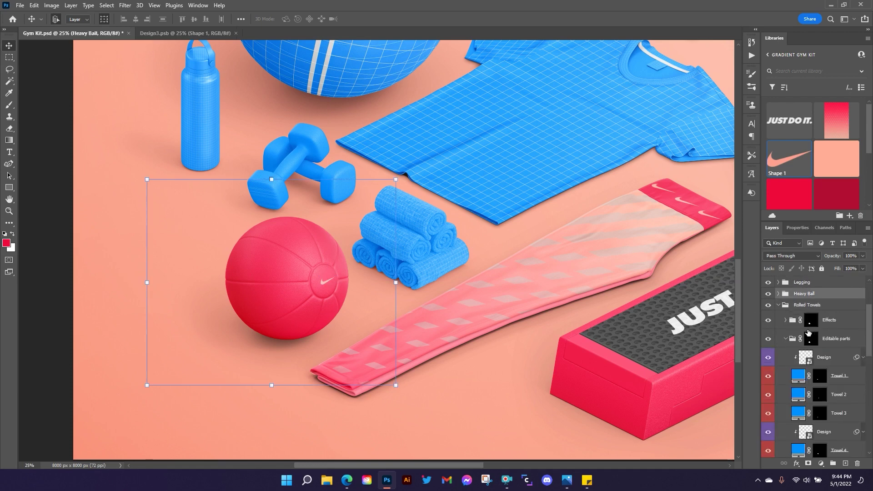
left_click(786, 339)
left_click(778, 294)
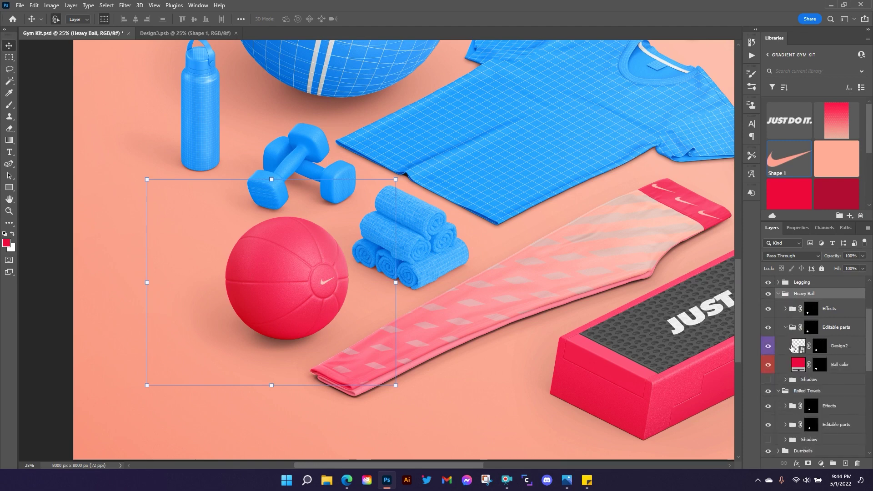
left_click(779, 295)
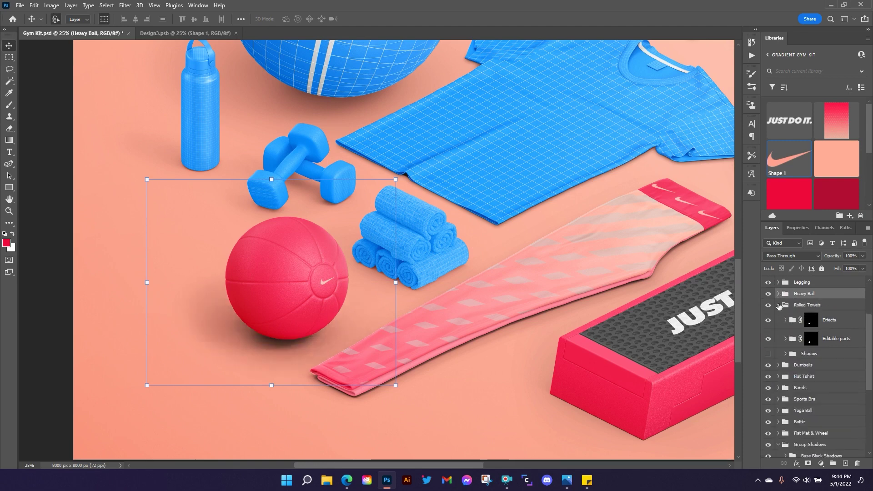
Recolour Towel 1, Towel 2 and Towel 3 in the Rolled Towels group with the off-white Swatch 9.
left_click(785, 339)
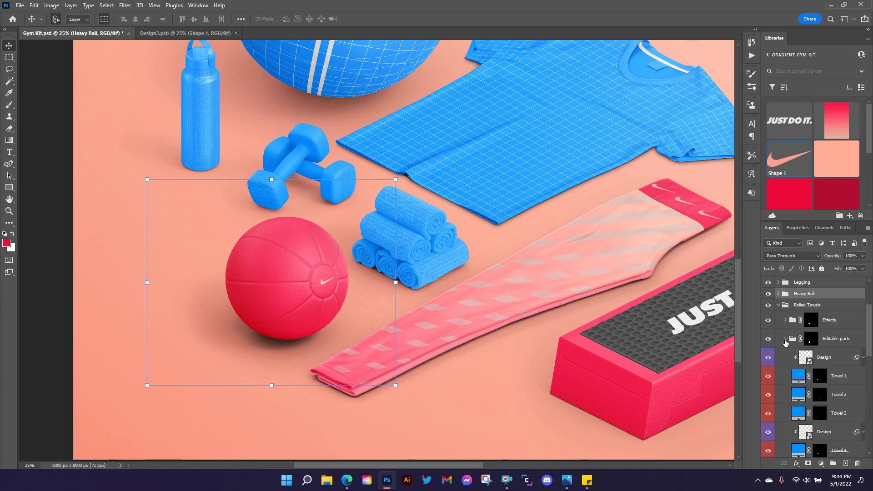
scroll(828, 327, "down", 2)
left_click(835, 321)
left_click(834, 356, "shift")
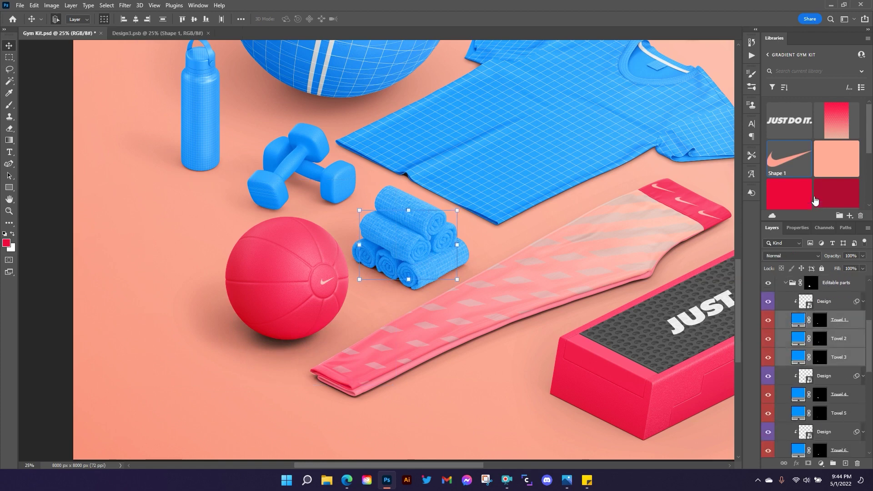
scroll(814, 155, "down", 3)
left_click(789, 144)
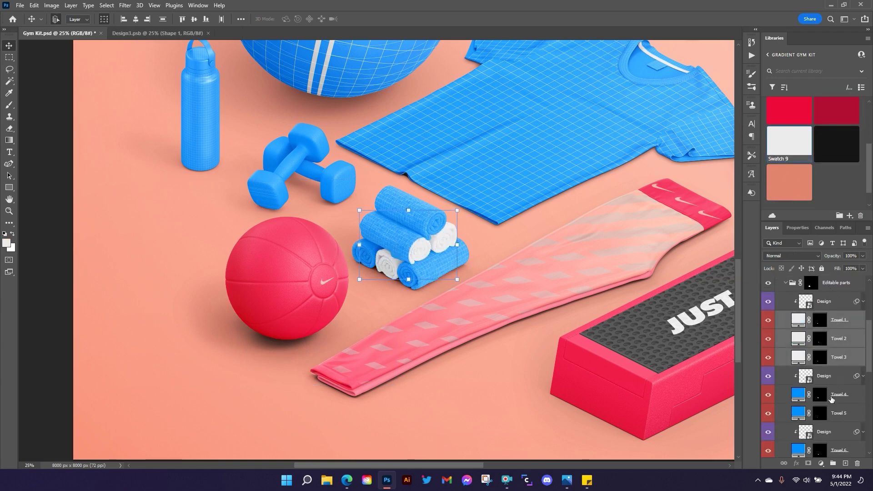
Apply the off-white Swatch 9 to the Towel 4, Towel 5, Towel 6 and Towels color layers.
left_click(833, 397)
left_click(835, 413, "shift")
left_click(799, 155)
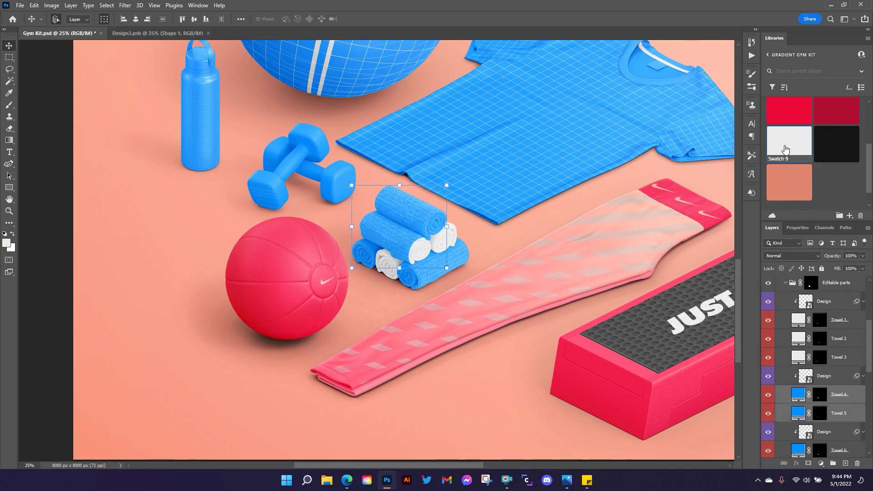
scroll(836, 391, "down", 2)
left_click(836, 397)
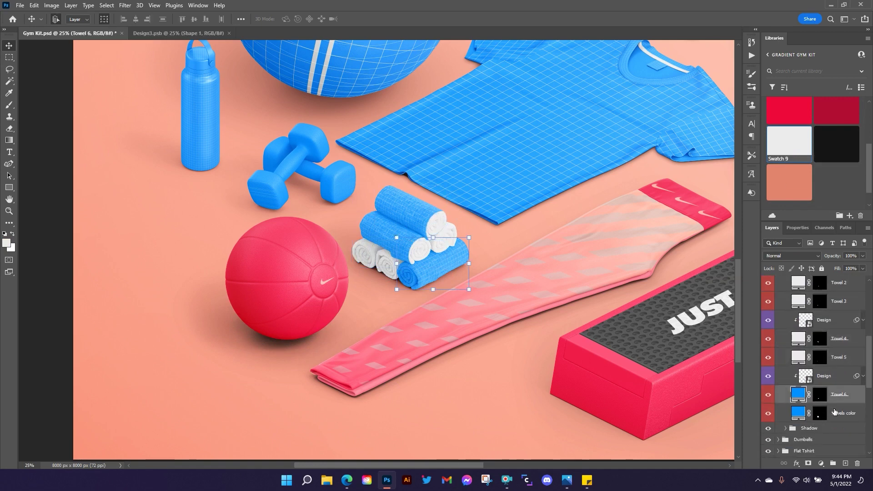
left_click(837, 413, "shift")
left_click(781, 147)
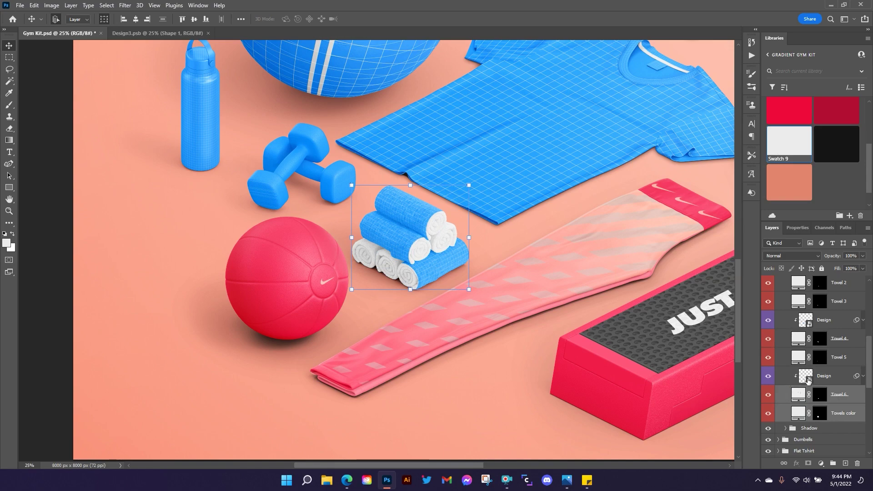
Open the Towel 6 design and place the peach swoosh at about 55% scale, centred on the guides.
double_click(807, 379)
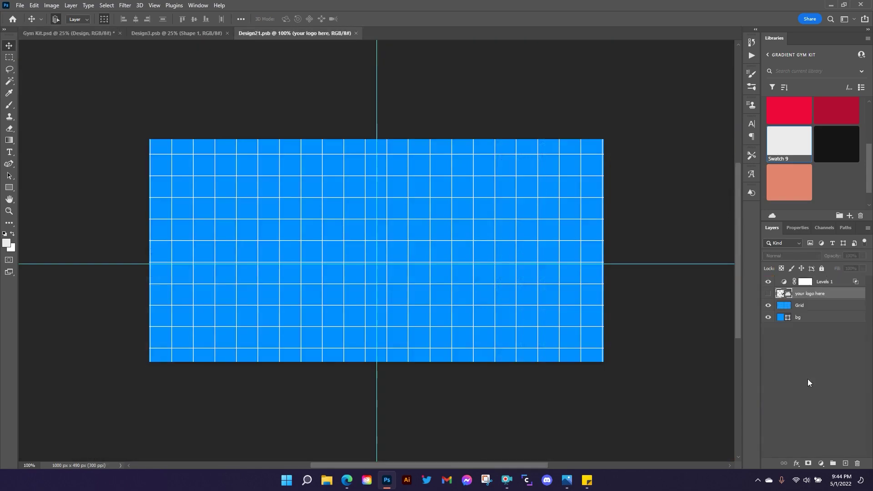
scroll(796, 164, "up", 1)
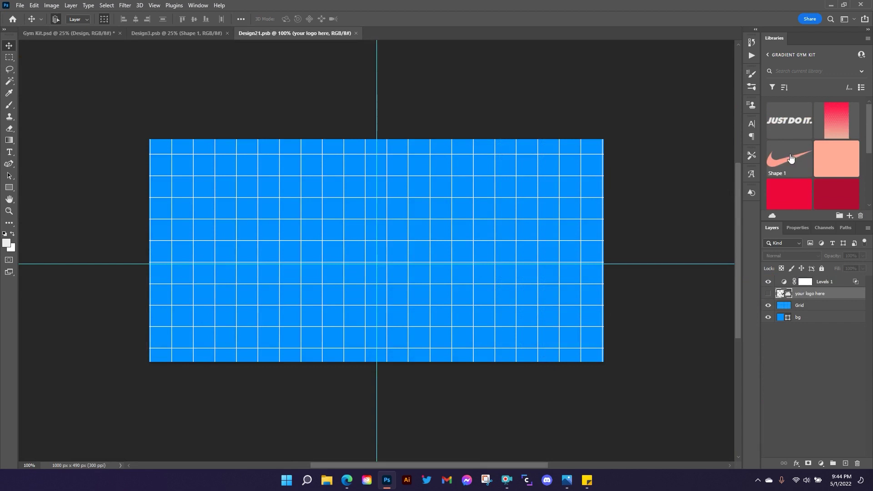
left_click_drag(392, 232, 391, 258)
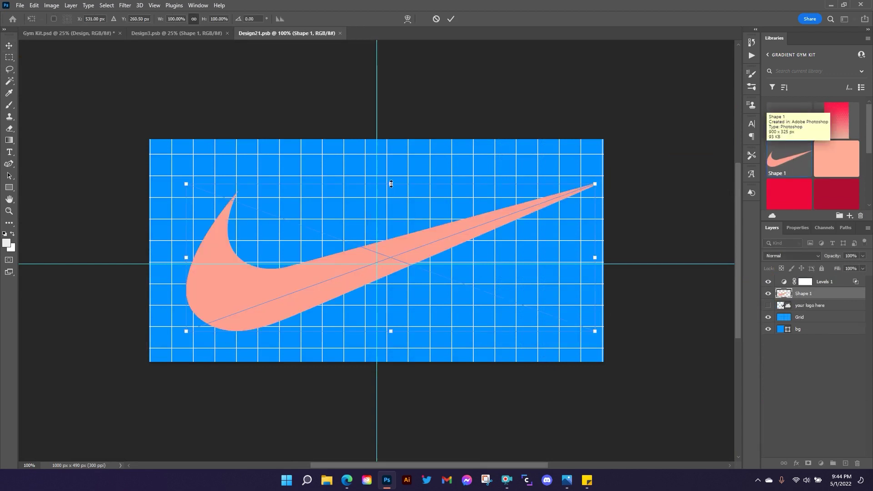
left_click_drag(391, 184, 395, 251)
left_click_drag(412, 281, 397, 253)
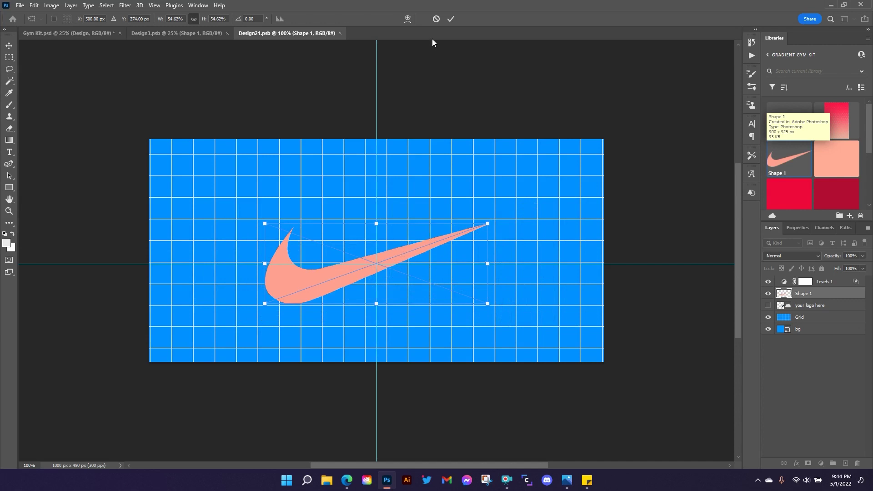
left_click(451, 19)
Hide the Grid and bg layers in Design21.psb, save it, and close both open smart object files.
left_click(768, 317)
left_click(768, 329)
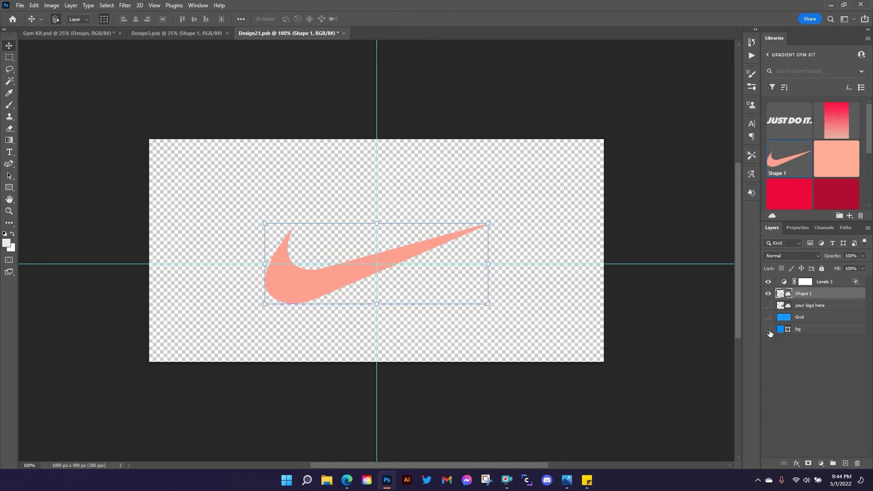
key("ctrl+s")
left_click(227, 34)
key("ctrl+w")
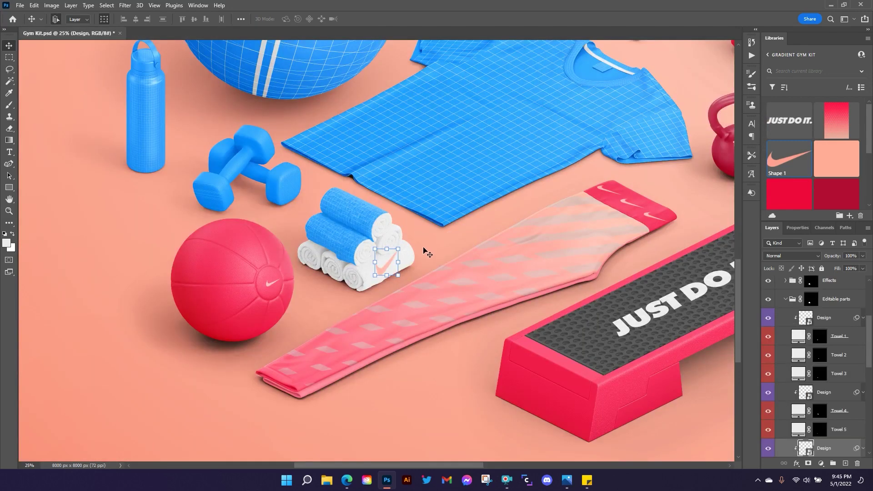
Open the Towel 4 design and place the peach swoosh at about 56% scale, centred on the guides.
double_click(801, 396)
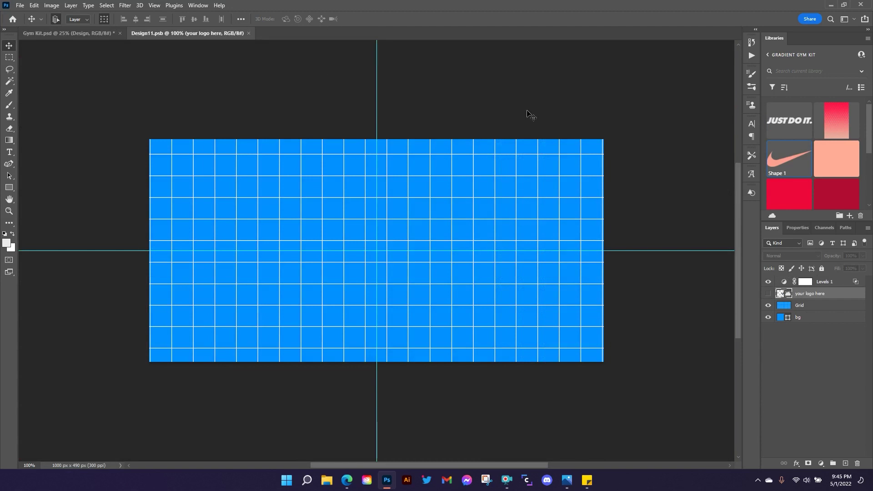
left_click_drag(780, 163, 378, 257)
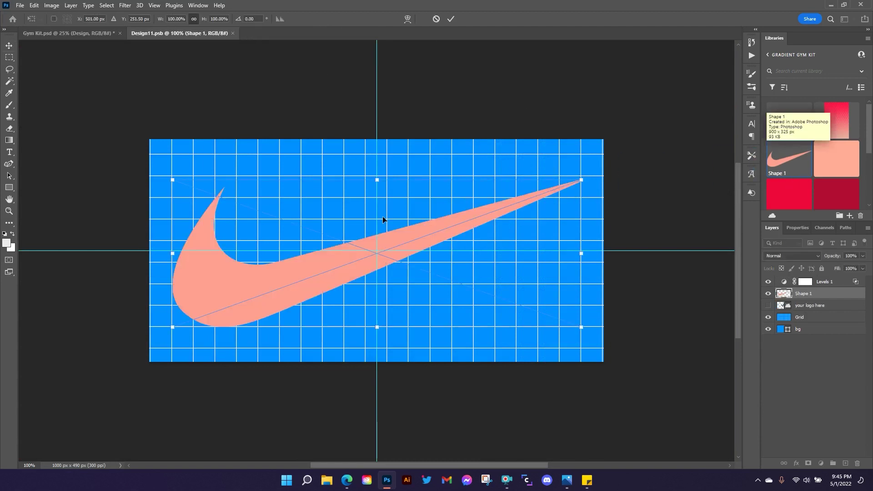
left_click_drag(376, 178, 377, 244)
left_click_drag(401, 283, 399, 246)
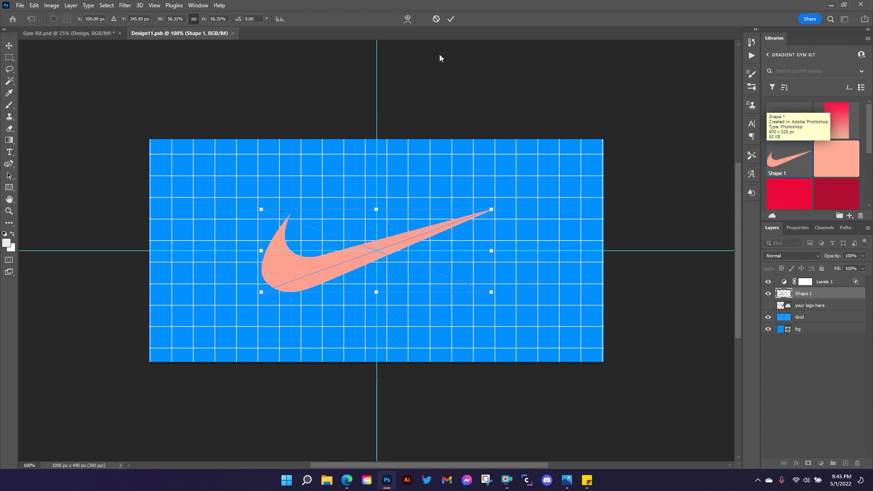
left_click(452, 19)
Hide the Grid and bg layers in Design11.psb, save it, and return to Gym Kit.psd.
left_click_drag(769, 317, 769, 329)
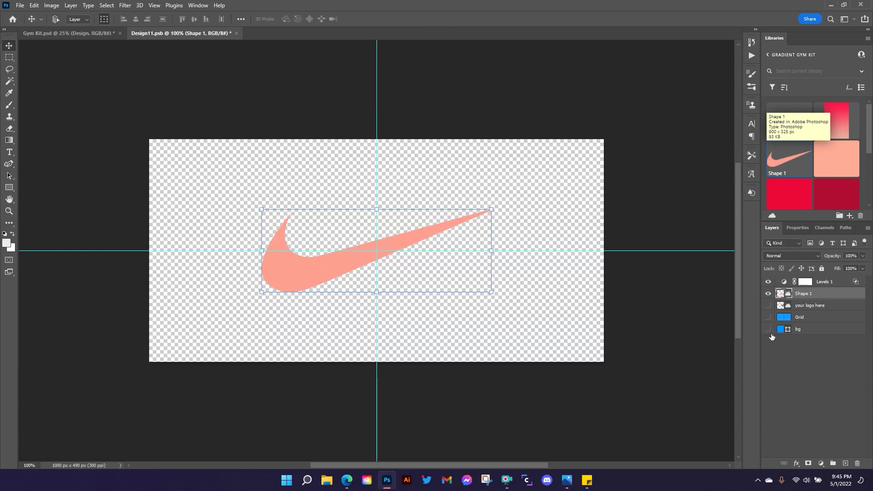
key("ctrl+s")
left_click(69, 34)
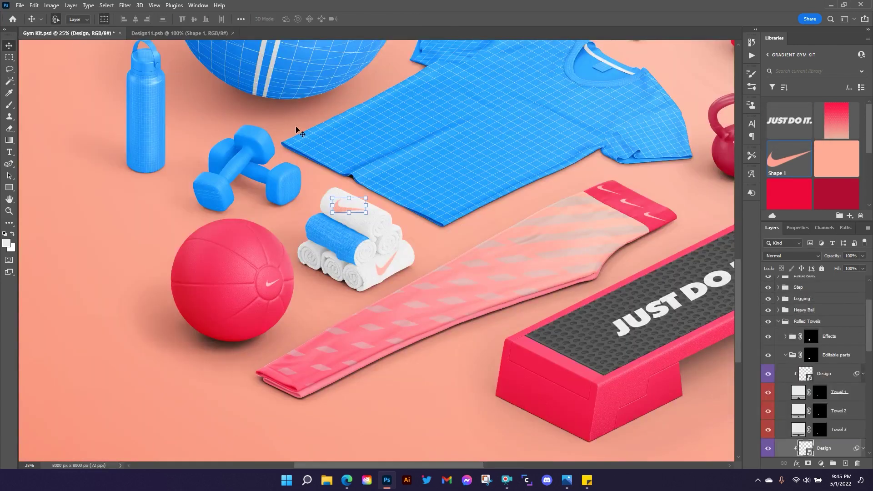
Open the Towel 1 design, Design4.psb, and duplicate the Shape 1 swoosh layer from Design11.psb into it.
double_click(807, 375)
left_click(195, 32)
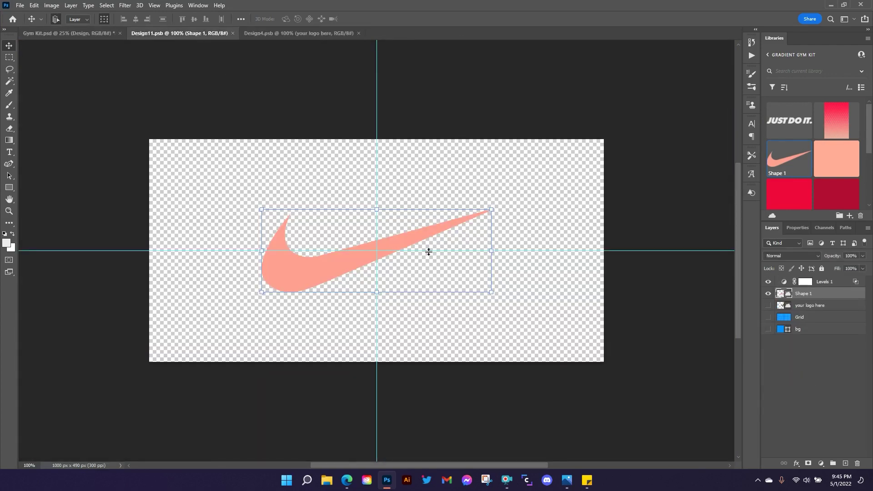
right_click(803, 300)
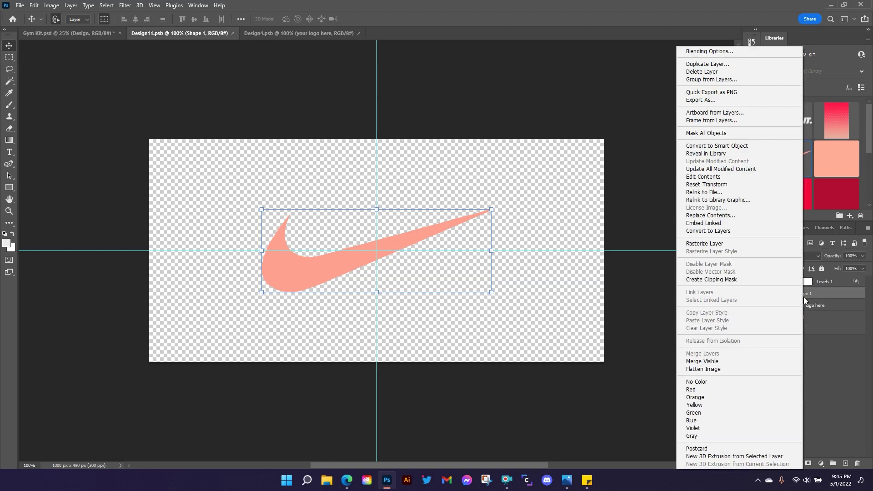
left_click(708, 64)
left_click(421, 166)
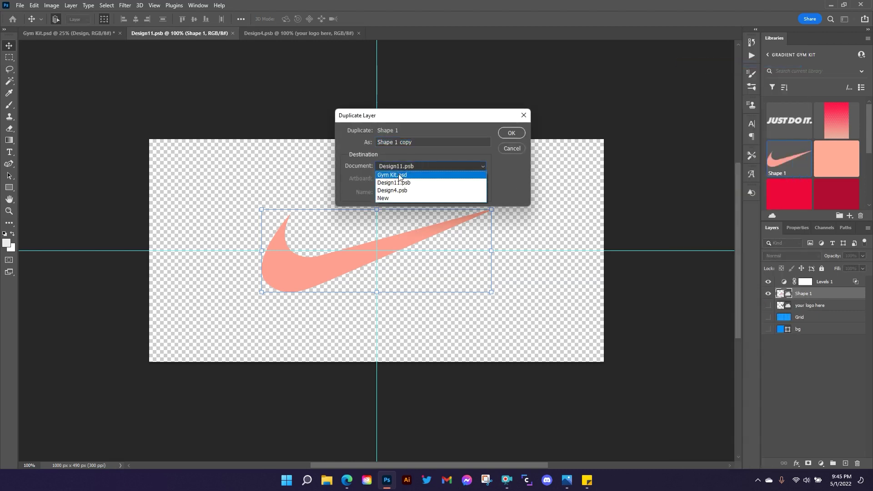
left_click(397, 191)
left_click(512, 133)
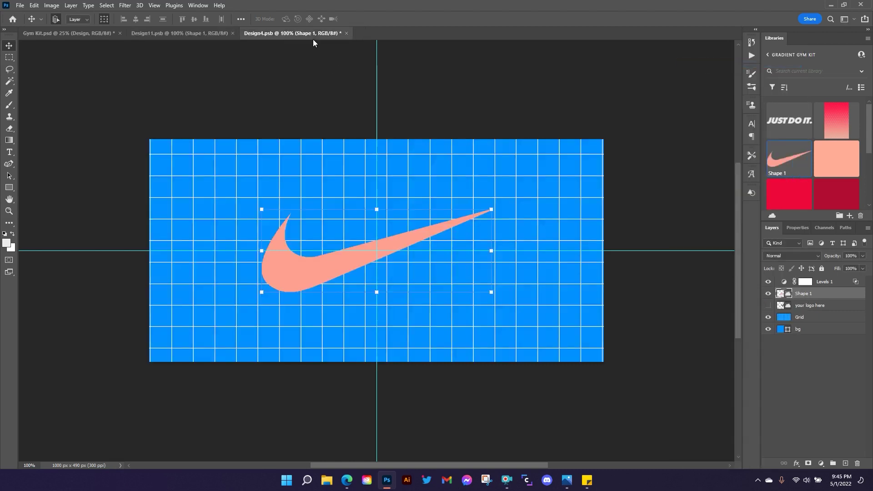
Hide the Grid and bg layers in Design4.psb, save it, and close Design11.psb and Design4.psb.
left_click_drag(769, 317, 768, 329)
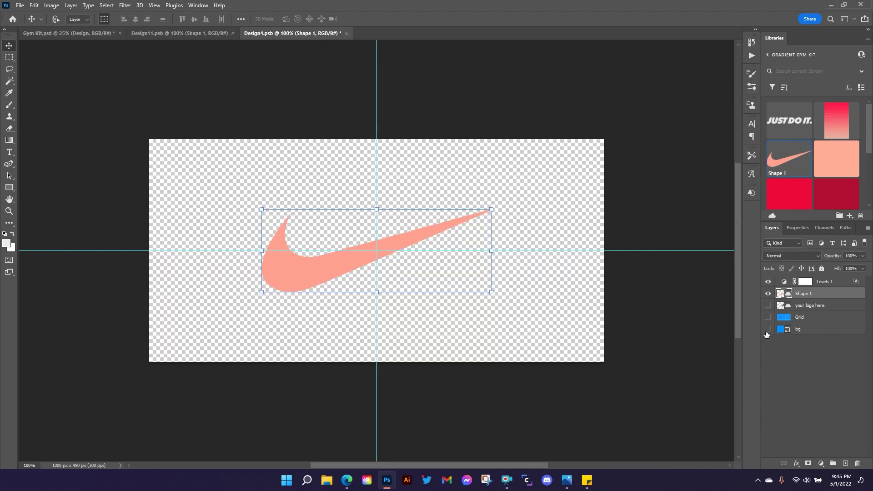
key("ctrl+s")
left_click(232, 33)
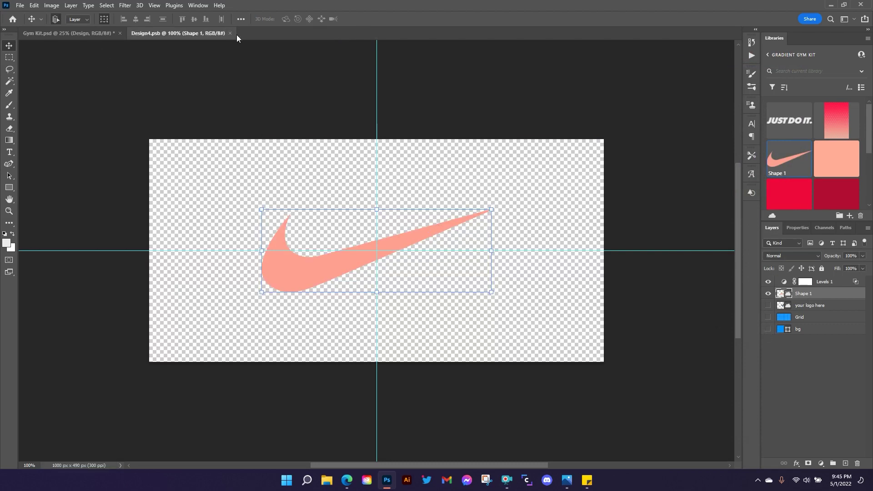
left_click(230, 33)
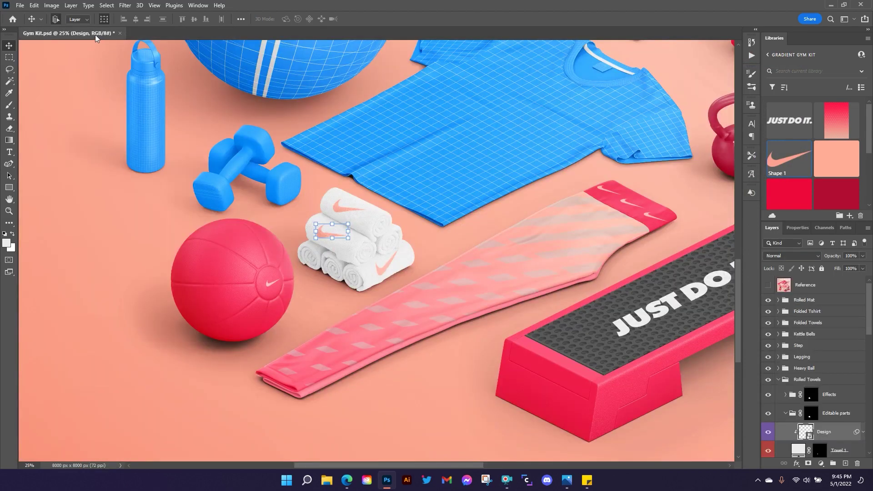
Collapse the Rolled Towels group and recolour the Weights color layer in Dumbells' Editable parts with the dark red swatch.
left_click_drag(380, 160, 449, 275)
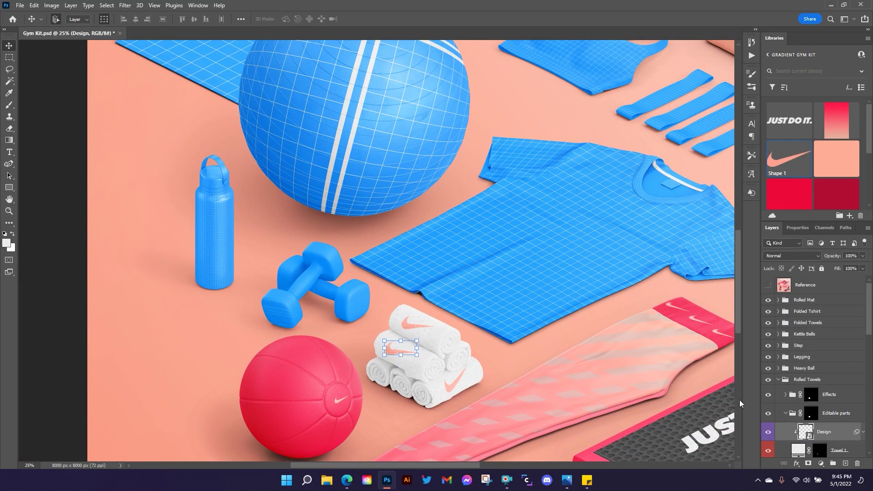
left_click(777, 381)
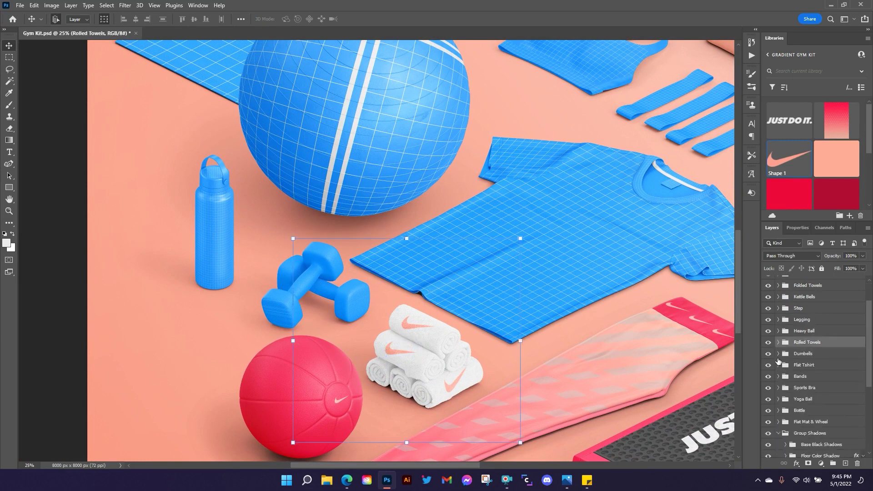
left_click(778, 355)
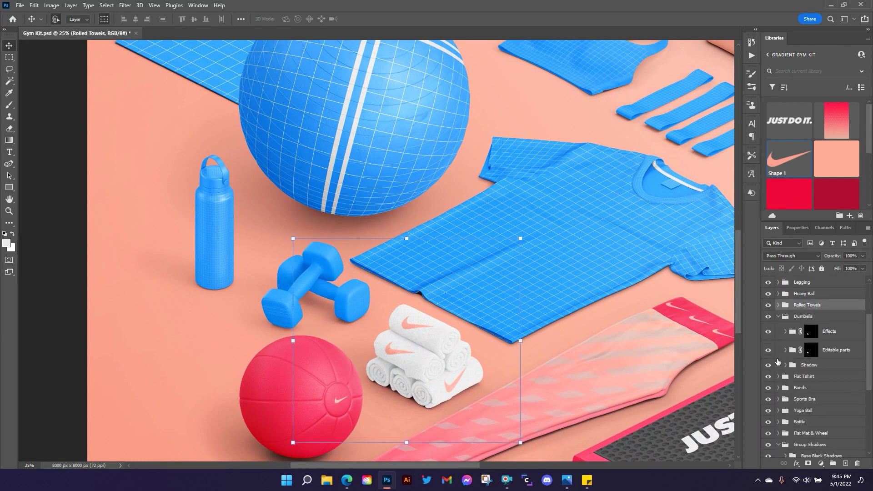
left_click(786, 350)
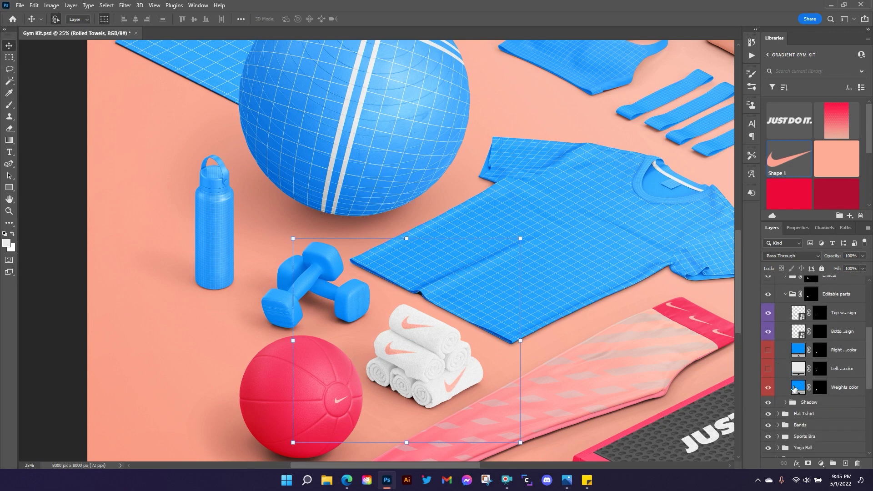
left_click(795, 389)
left_click(836, 200)
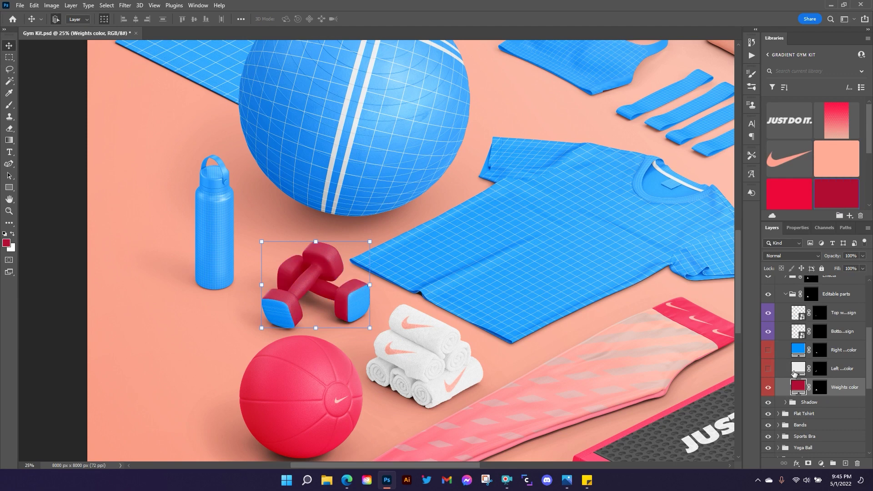
left_click(768, 350)
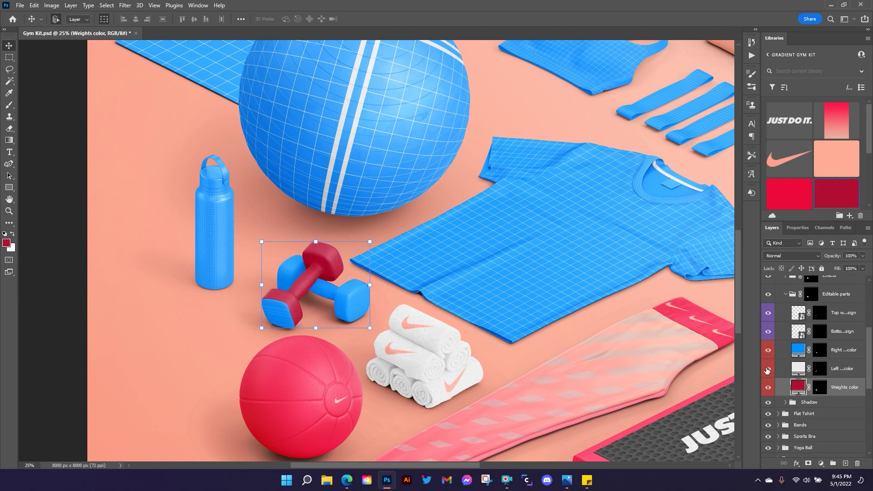
left_click(768, 368)
left_click_drag(767, 362, 768, 350)
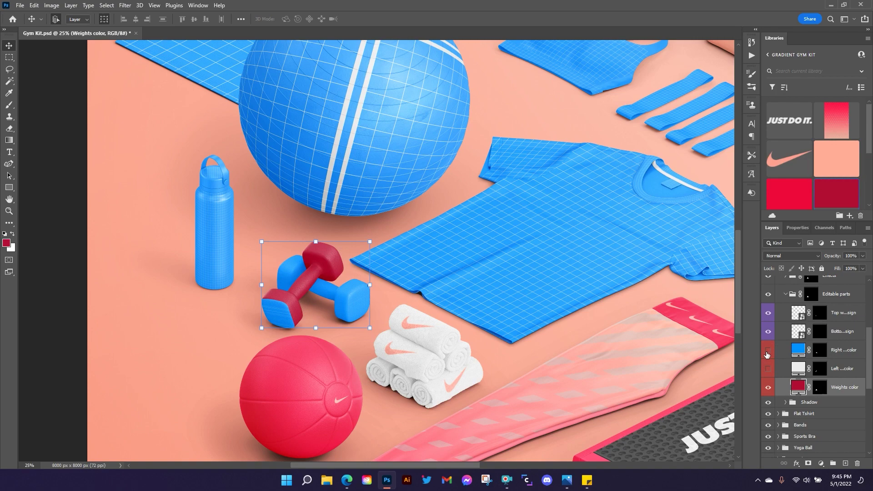
Open the dumbbells' top weight side design, show the 5 LBS. text layer, and hide the Grid and bg layers.
double_click(802, 318)
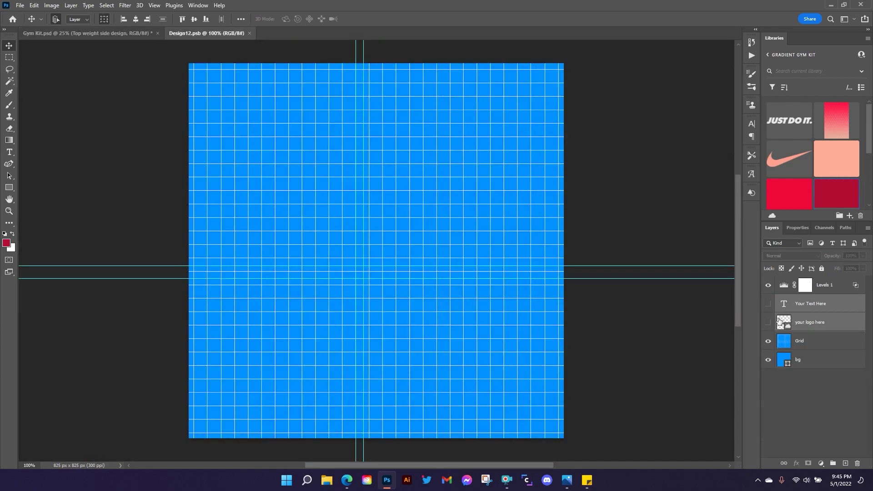
left_click(769, 304)
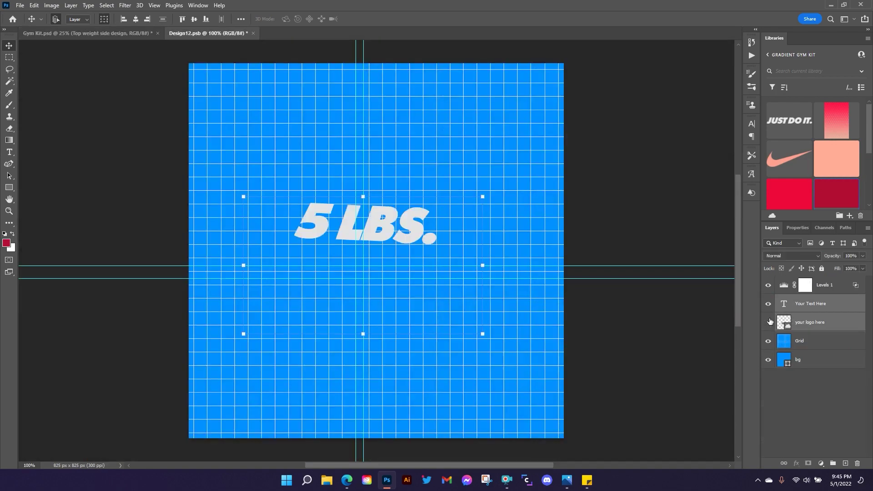
left_click(769, 341)
left_click(768, 360)
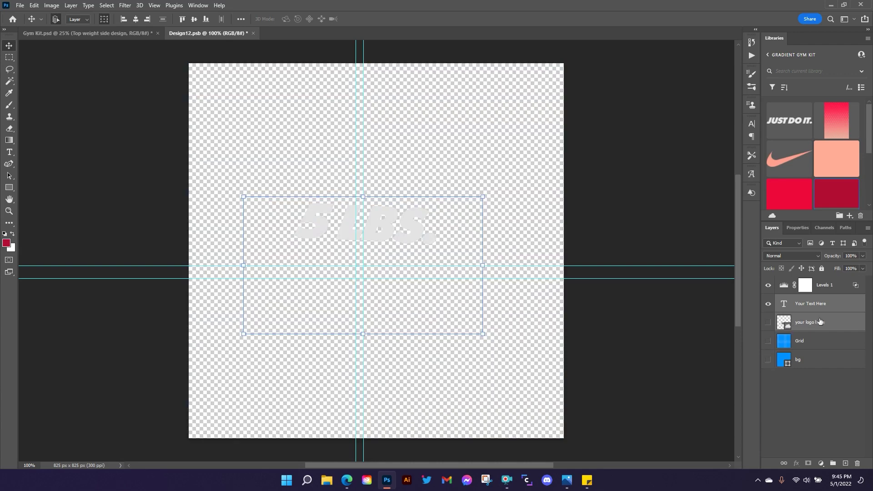
Recolour the bg layer with the dark red swatch and the 5 LBS. text with the peach Swatch 6.
left_click(818, 360)
left_click(833, 195)
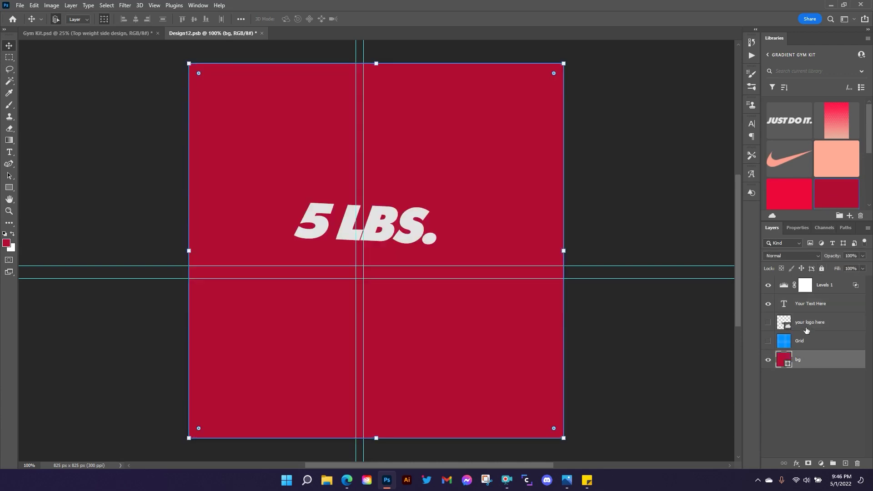
left_click(801, 309)
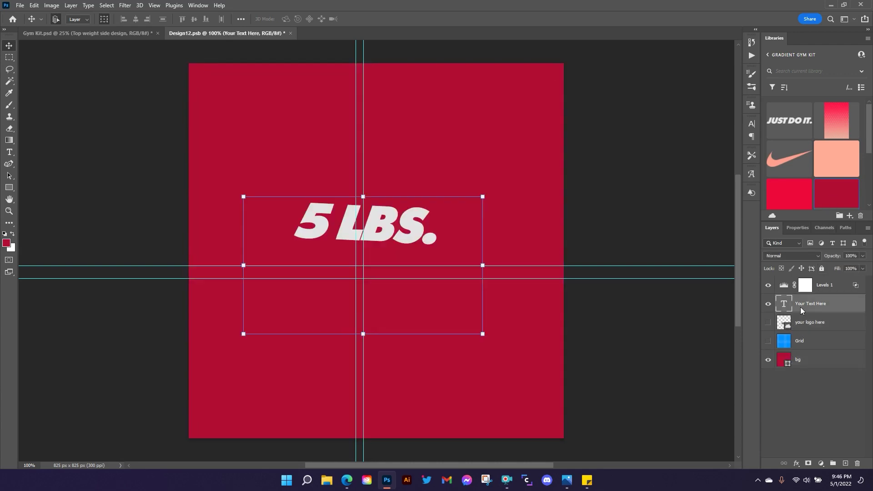
left_click(835, 161)
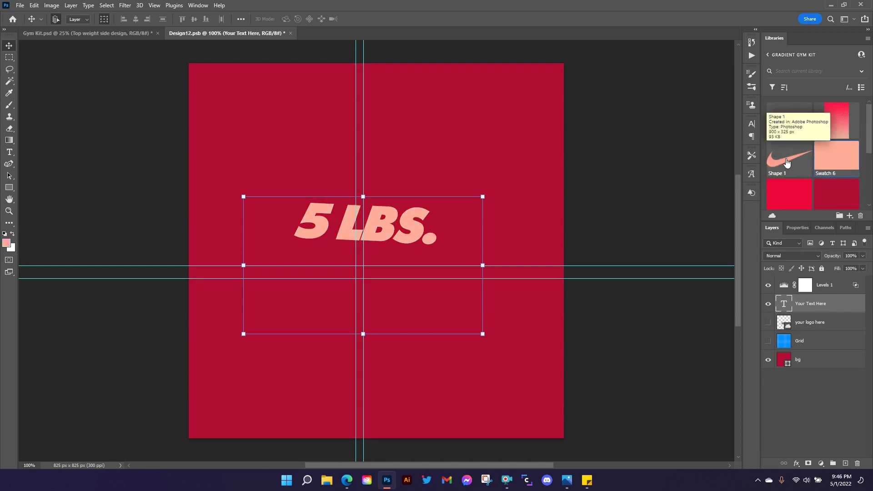
Place the peach swoosh from the library below the 5 LBS. text, scaled to about 39%.
left_click_drag(787, 162, 715, 211)
left_click_drag(334, 296, 333, 297)
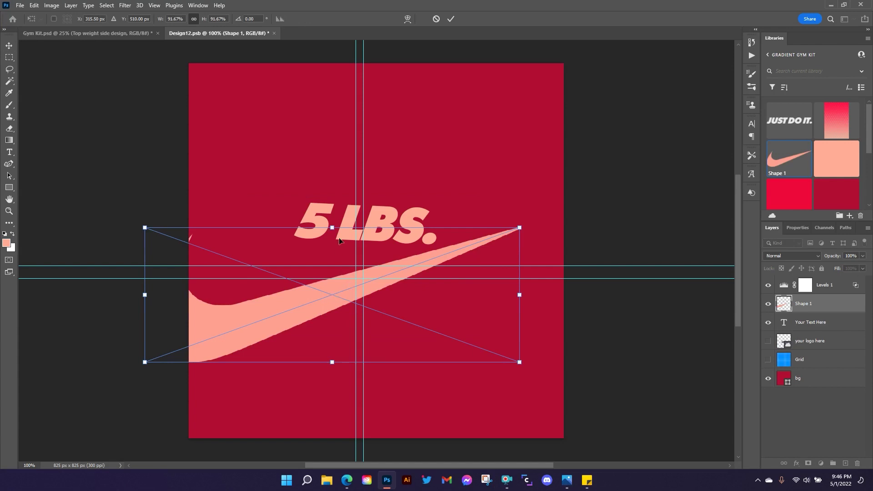
left_click_drag(335, 227, 370, 304)
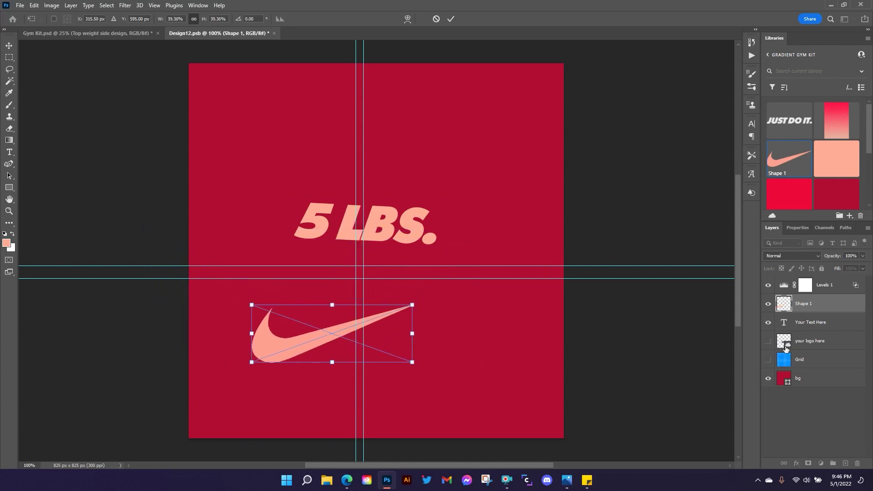
key("Return")
Show the placeholder logo as a guide and shrink the swoosh to about 24%, positioned over it beneath the text.
left_click(768, 341)
left_click_drag(324, 338, 371, 314)
left_click_drag(446, 287, 403, 286)
left_click_drag(284, 283, 308, 283)
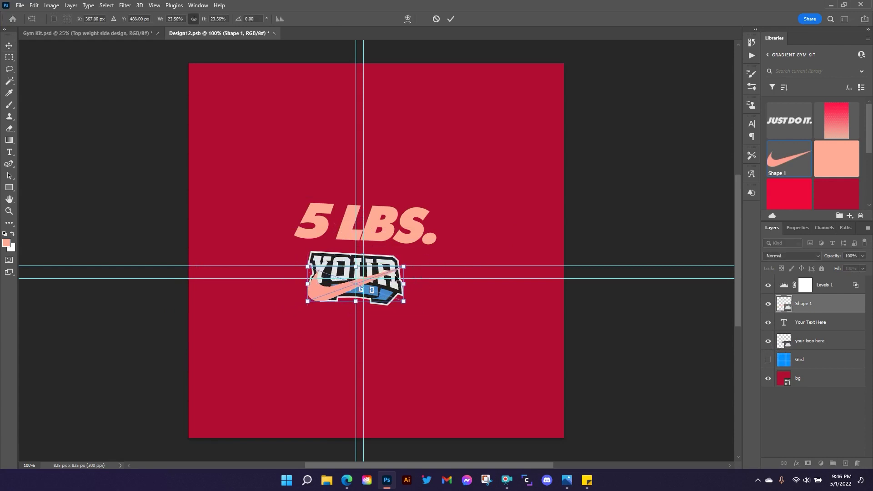
left_click_drag(413, 287, 413, 292)
left_click_drag(337, 289, 338, 283)
left_click(451, 19)
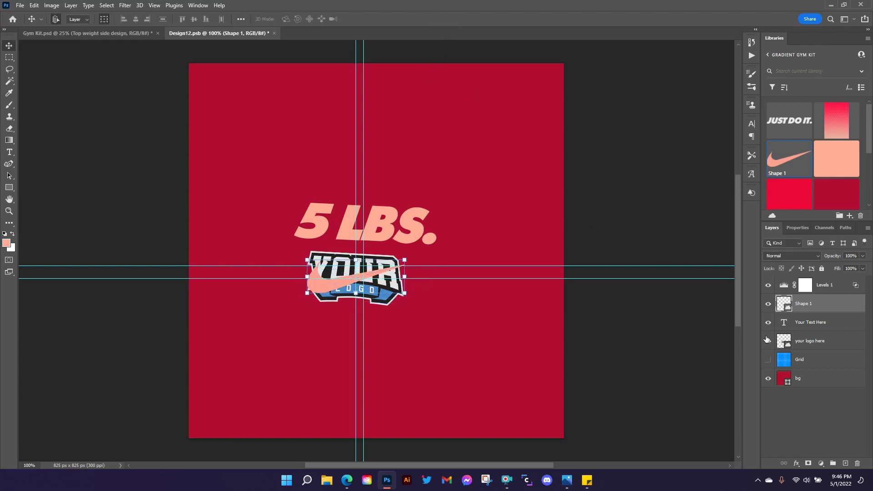
Hide the placeholder logo and bg layers, save the top weight side design, and return to the gym kit mockup.
left_click_drag(767, 342, 768, 381)
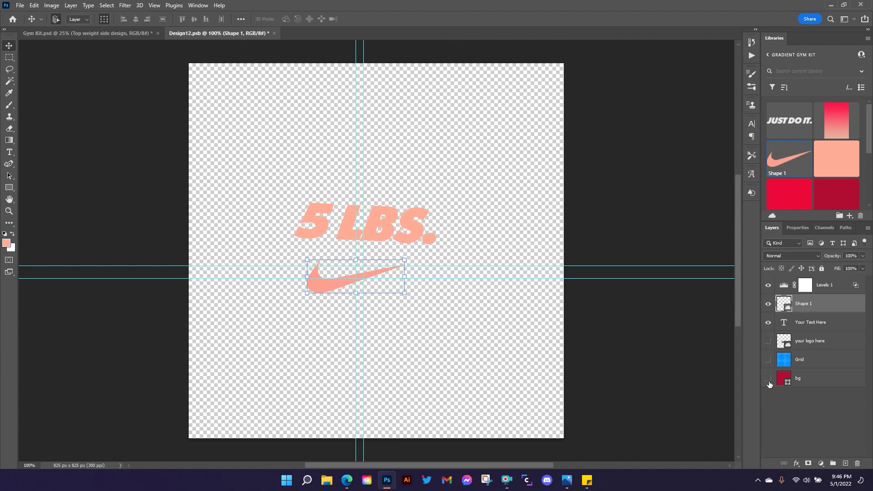
key("ctrl+s")
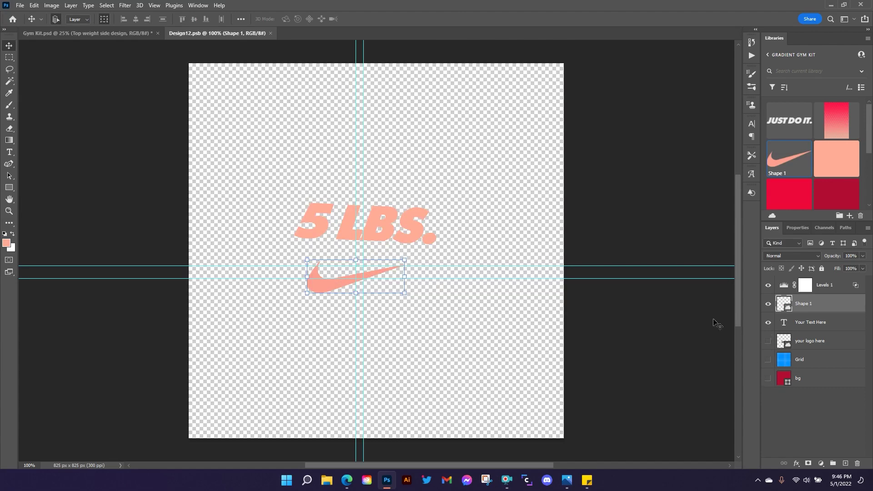
left_click(116, 30)
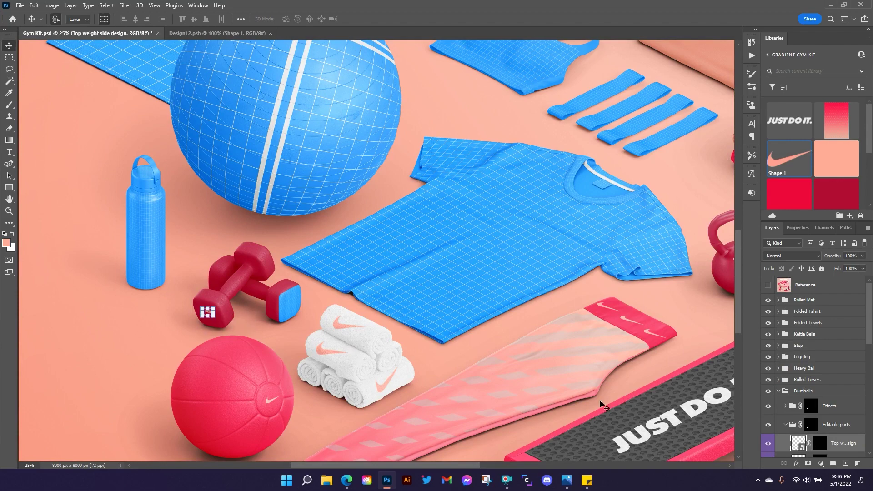
Open the dumbbells' bottom weight side design, show its 5 LBS. text in peach Swatch 6, and show the placeholder logo.
scroll(847, 396, "down", 3)
double_click(803, 411)
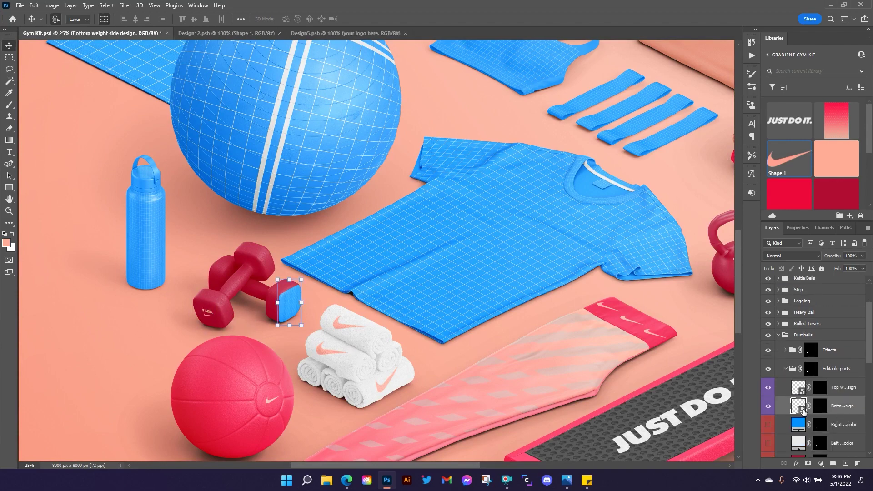
left_click(769, 304)
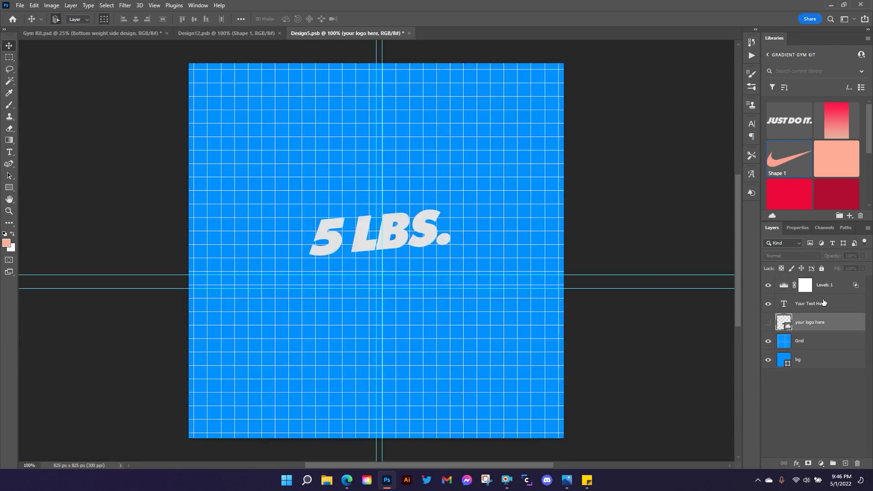
left_click(824, 304)
left_click(830, 151)
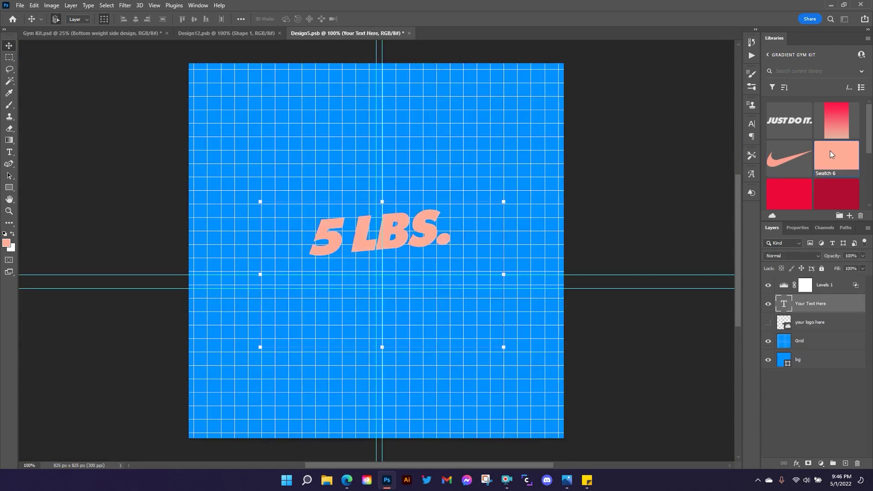
left_click(769, 324)
Duplicate the Shape 1 swoosh layer from Design12.psb into Design5.psb.
left_click(242, 34)
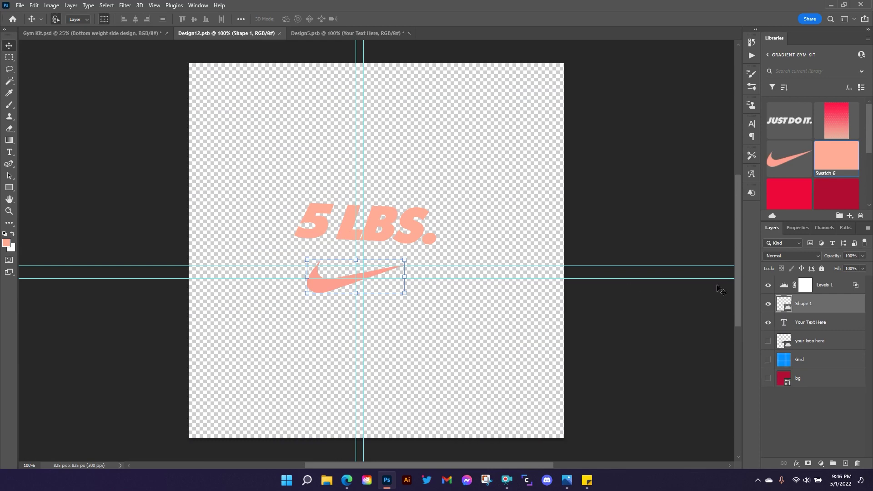
right_click(812, 307)
left_click(747, 63)
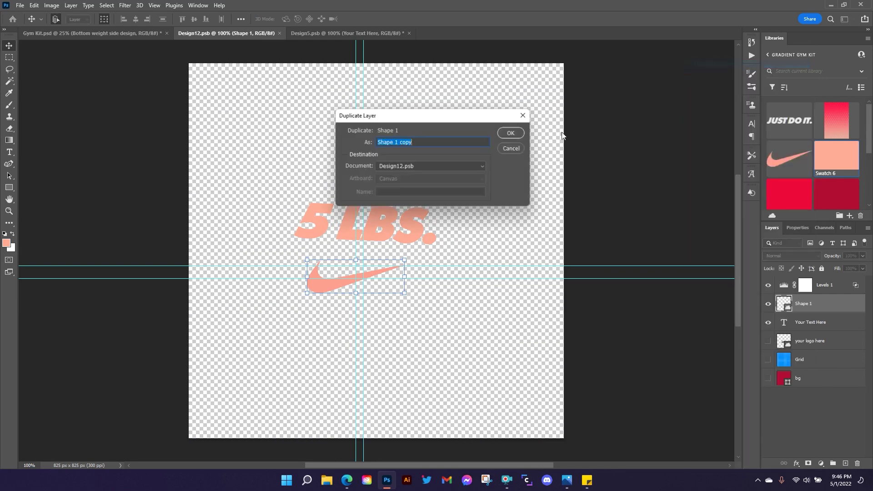
left_click(440, 167)
left_click(414, 189)
key("Return")
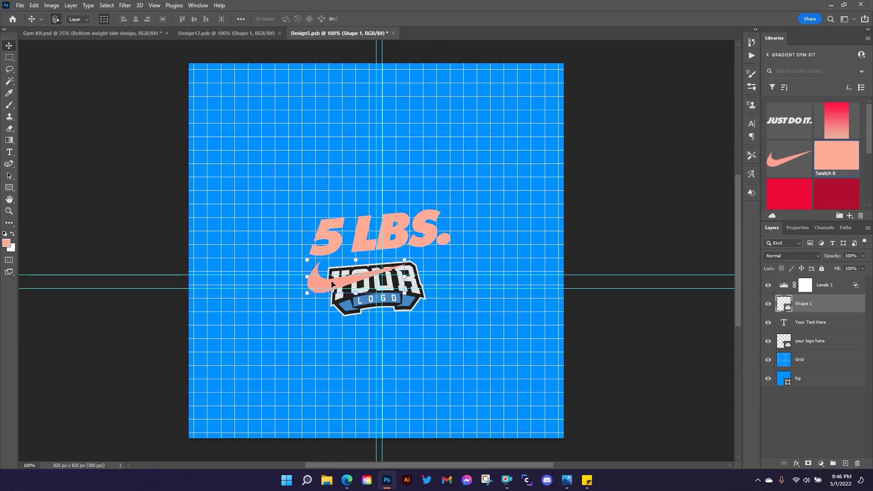
Position the copied swoosh over the placeholder logo and rotate it slightly counterclockwise to follow the logo's slant.
left_click_drag(332, 283, 355, 294)
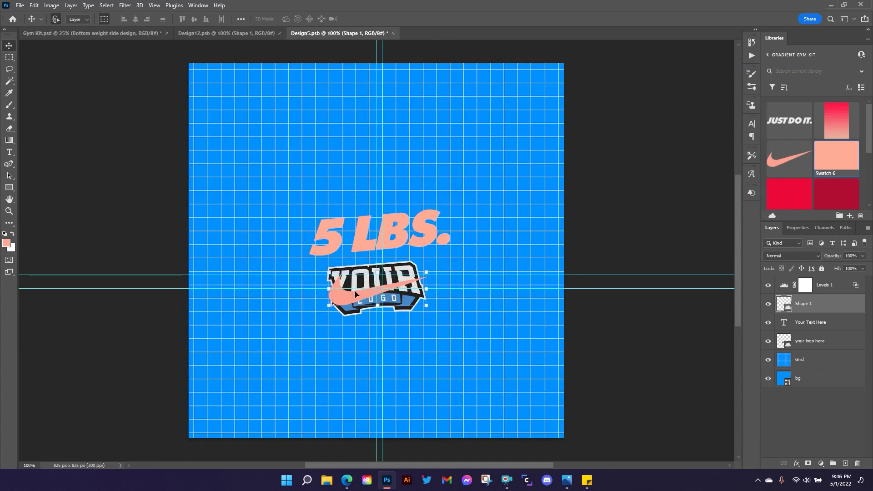
left_click_drag(432, 267, 431, 258)
left_click(450, 19)
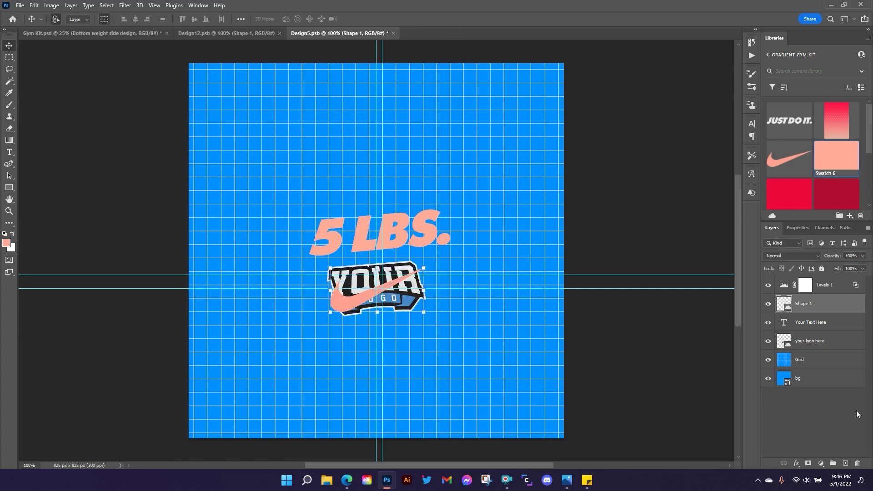
Hide the placeholder logo, Grid and bg layers, save the bottom weight side design, and close both dumbbell design documents.
left_click_drag(768, 345, 768, 389)
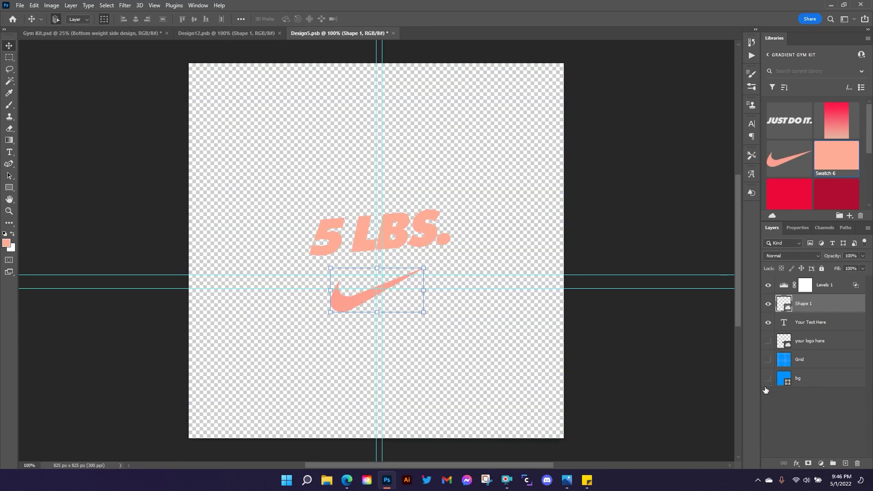
key("ctrl+s")
left_click(390, 33)
left_click(279, 33)
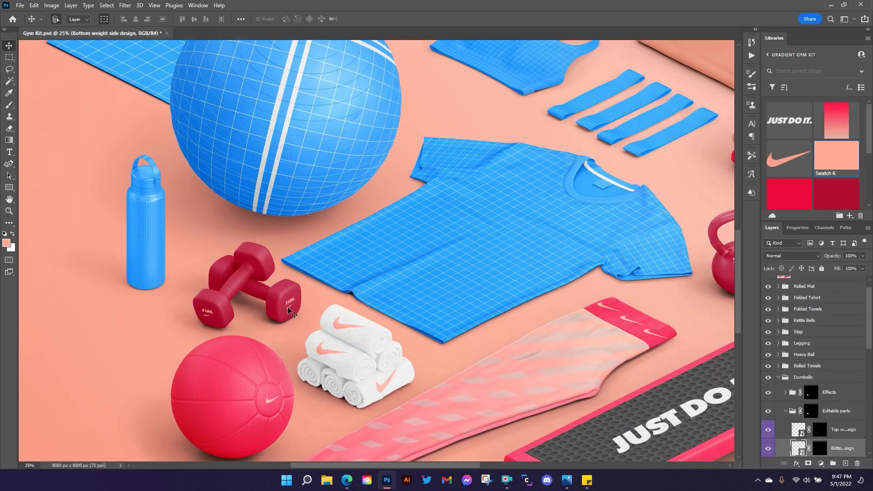
Examine the text and swoosh on both dumbbell ends up close, and collapse the Dumbells group.
scroll(405, 353, "up", 2)
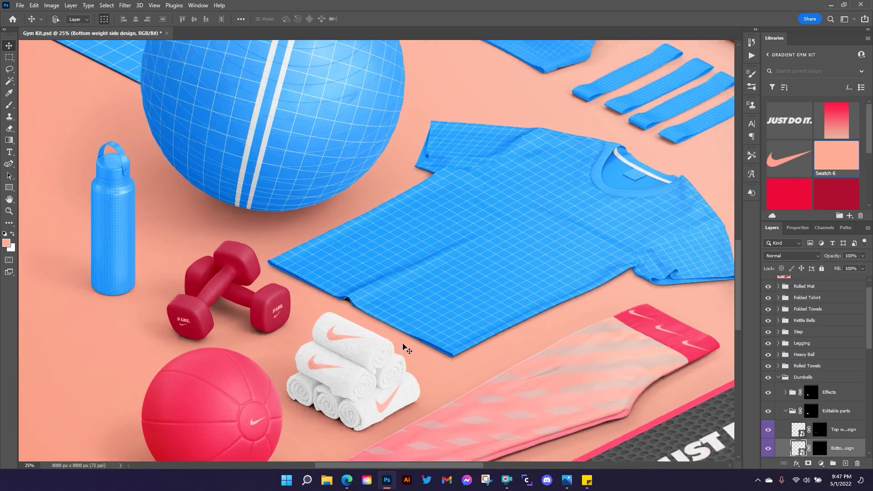
scroll(408, 356, "up", 1)
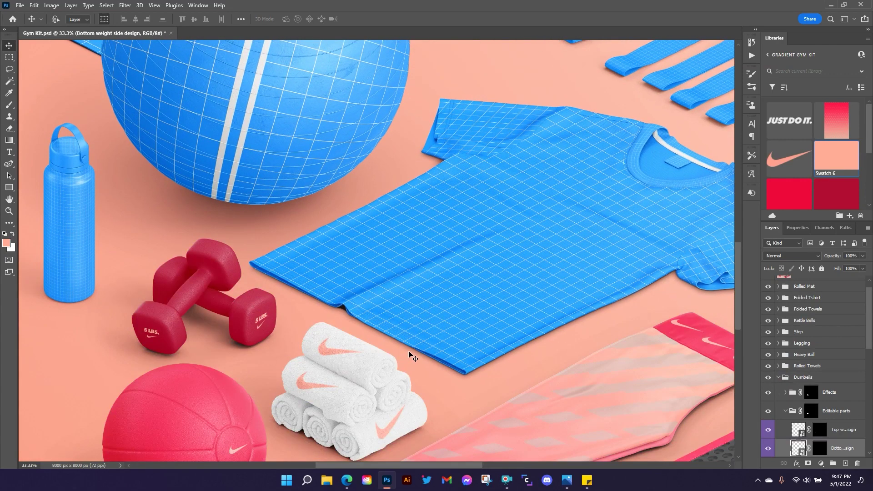
scroll(411, 356, "up", 1)
left_click_drag(226, 347, 362, 250)
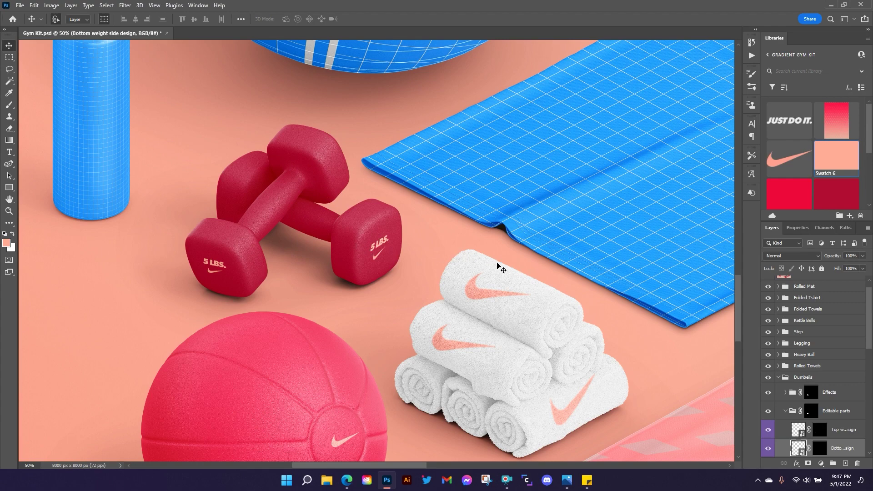
left_click_drag(259, 128, 454, 284)
left_click(778, 377)
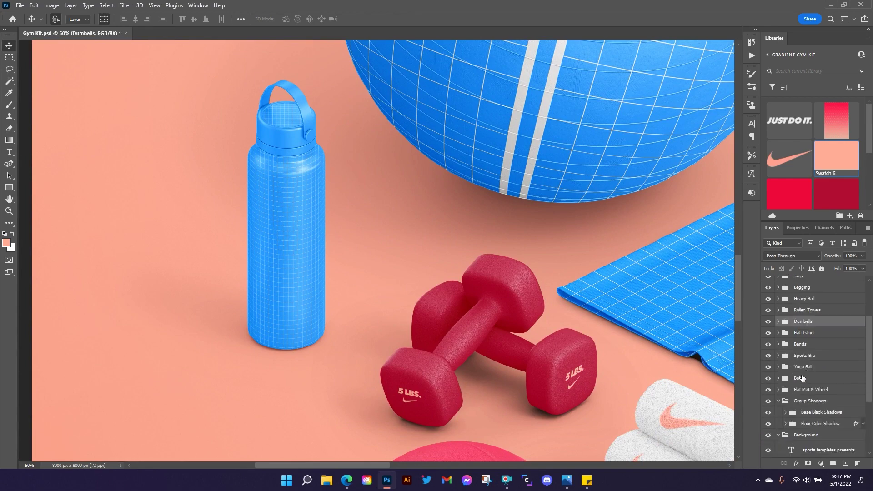
Expand the Flat Tshirt group and hide its two collar design layers.
left_click_drag(704, 271, 342, 226)
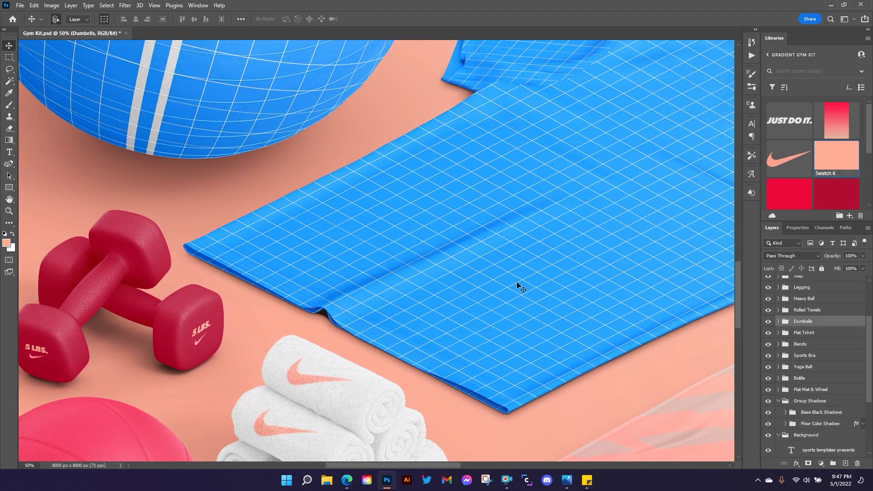
scroll(517, 282, "down", 5)
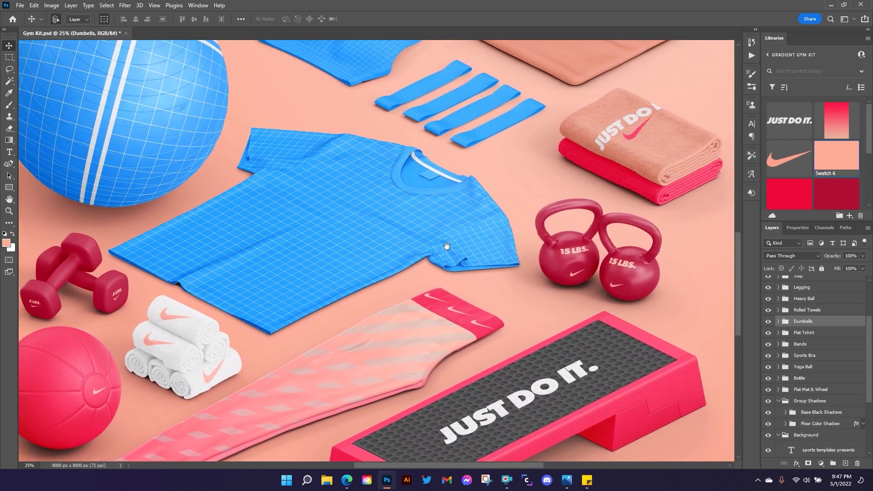
left_click_drag(446, 246, 462, 253)
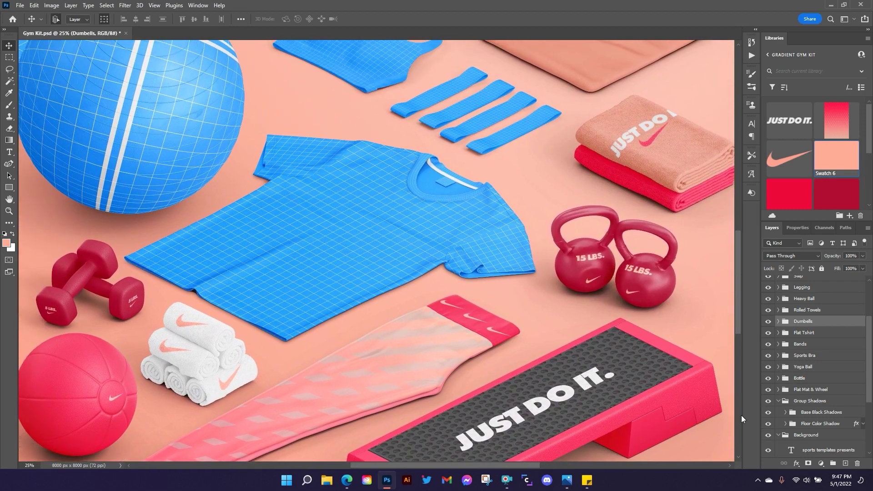
left_click(778, 333)
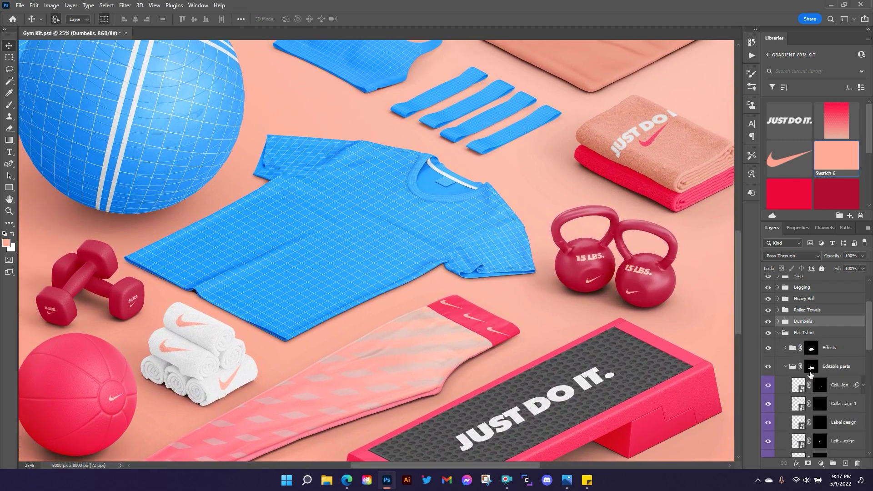
scroll(811, 374, "down", 5)
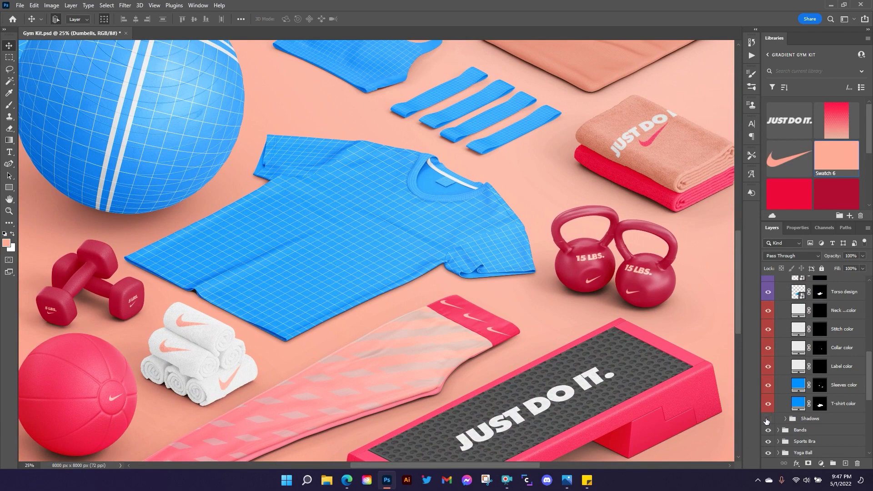
scroll(801, 385, "up", 3)
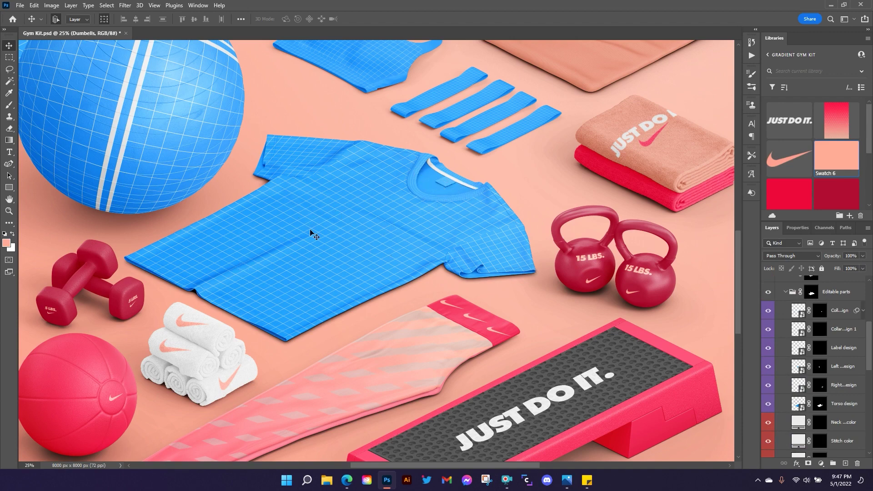
left_click(769, 330)
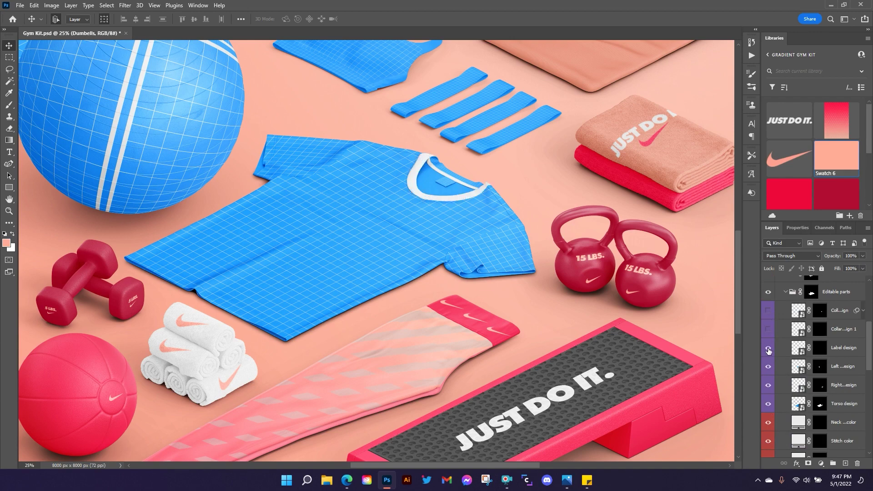
Open the T-shirt's label design, hide the Grid layer, and recolour the bg layer with peach Swatch 6.
double_click(802, 351)
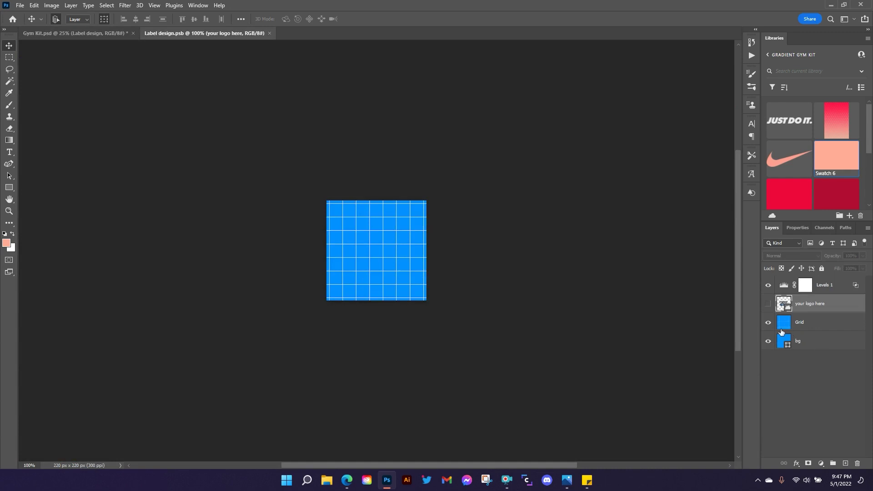
left_click(768, 323)
left_click(814, 341)
left_click(832, 161)
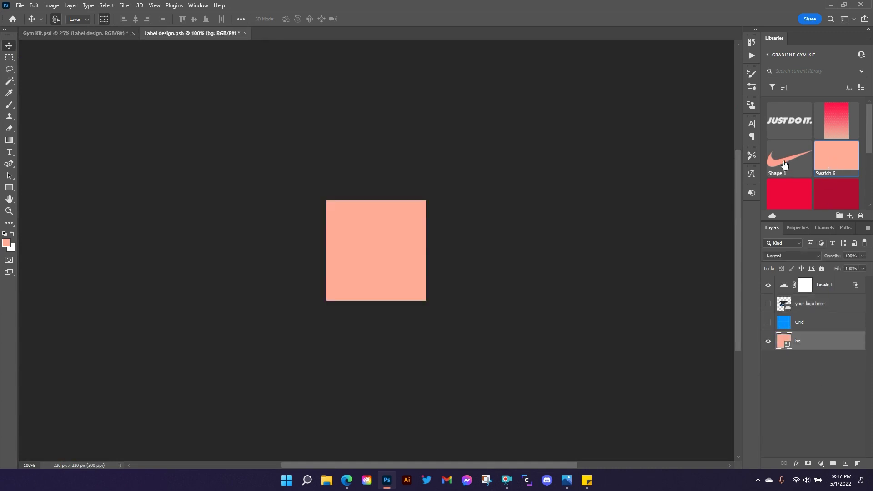
Place the library swoosh on the label at about 24% scale and give it a Color Overlay in dark red Swatch 8.
left_click_drag(787, 166, 375, 250)
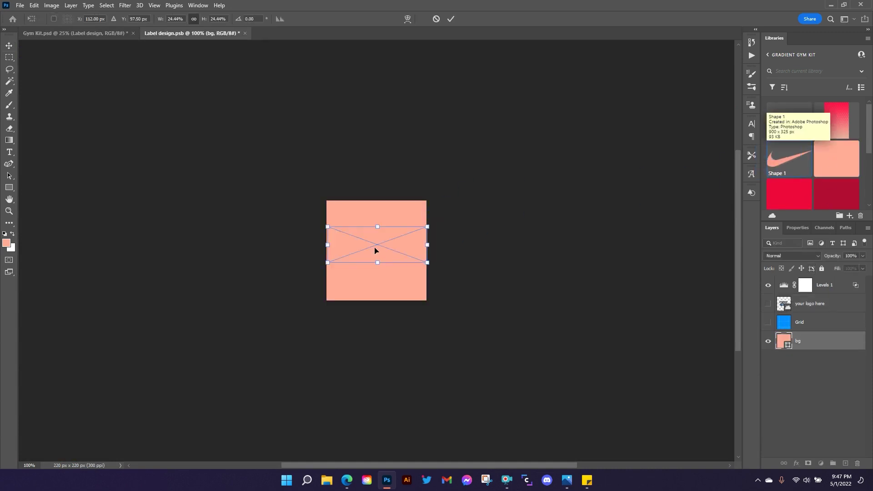
key("Return")
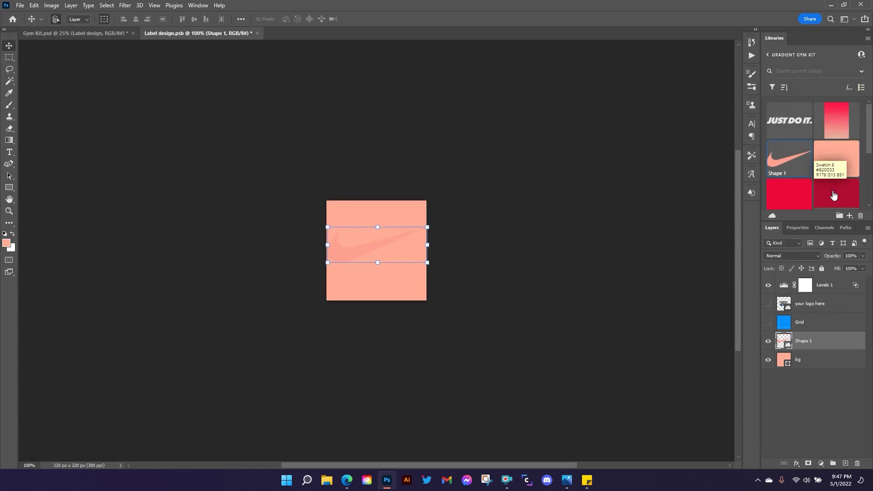
left_click(834, 195)
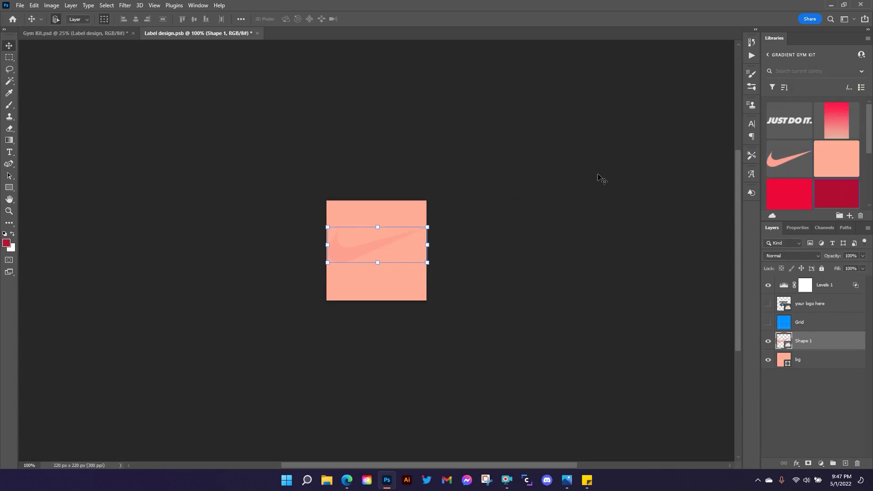
left_click(796, 463)
left_click(818, 429)
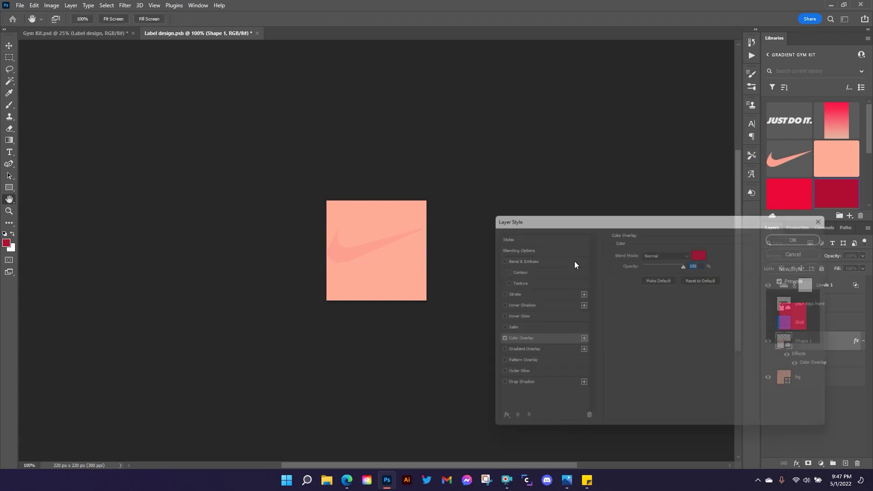
left_click(704, 251)
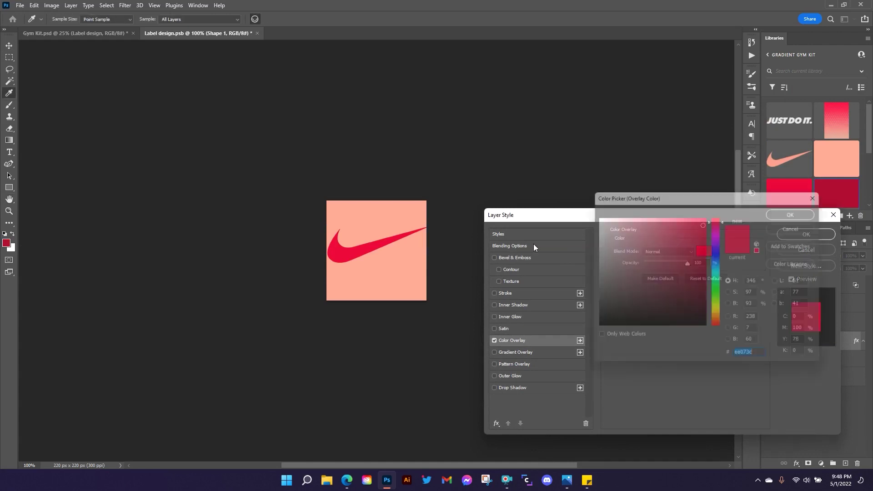
left_click(6, 243)
left_click(790, 213)
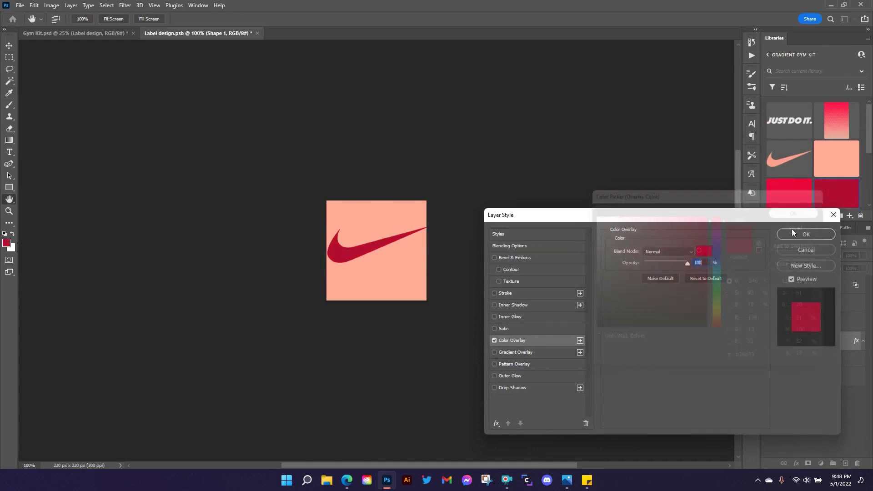
left_click(793, 228)
Scale the label's swoosh to about 18.6% and centre it, then save and close the label design.
key("ctrl+t")
left_click_drag(379, 226, 364, 260)
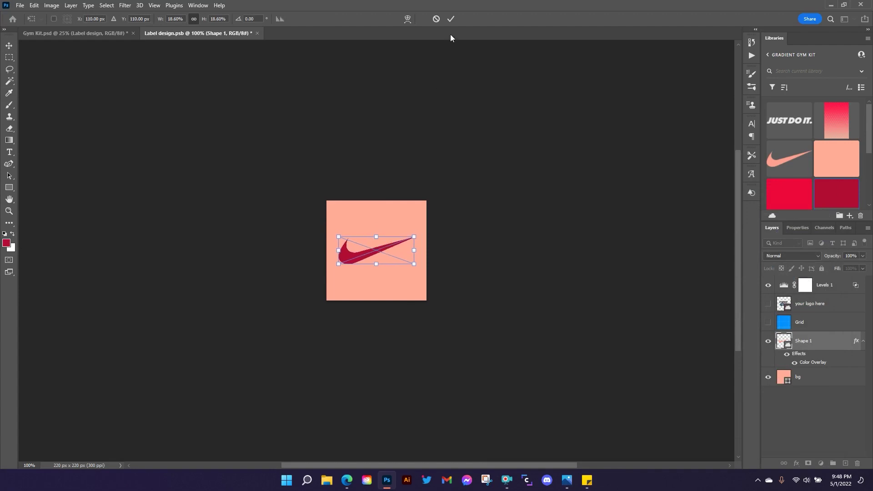
left_click(451, 18)
left_click(257, 33)
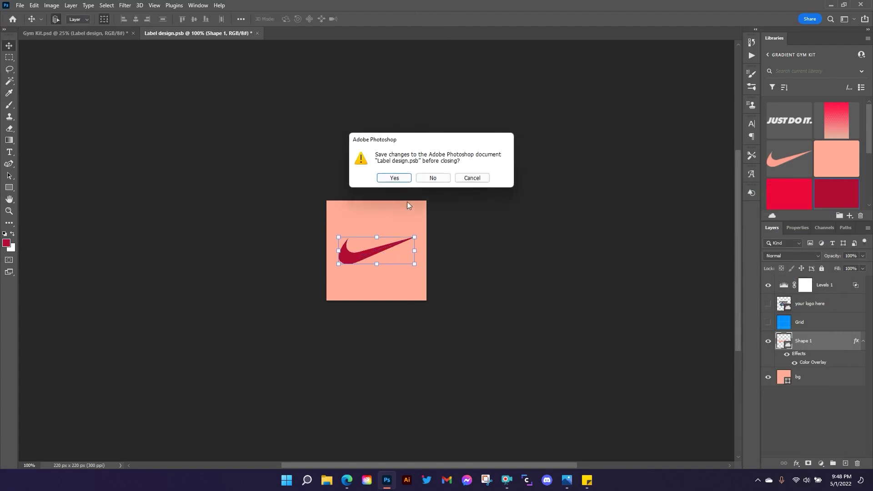
left_click(395, 178)
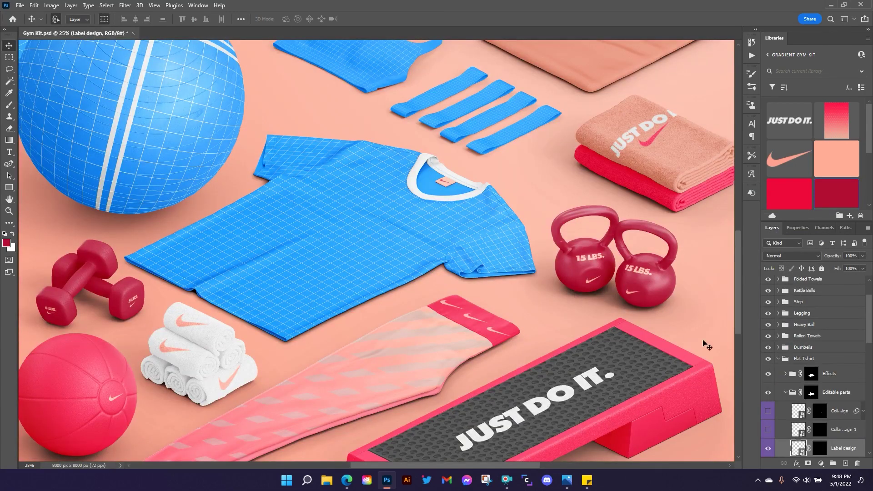
Hide the T-shirt's left sleeve, right sleeve and torso design layers.
scroll(794, 330, "down", 4)
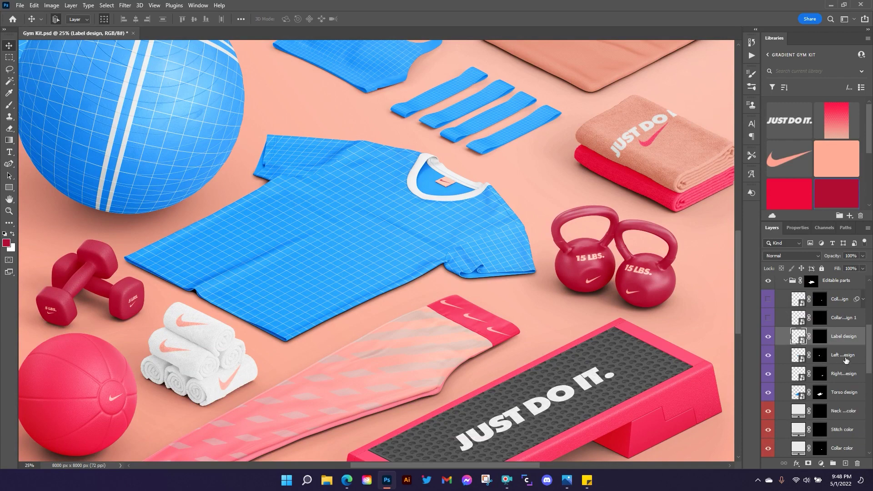
left_click(845, 361)
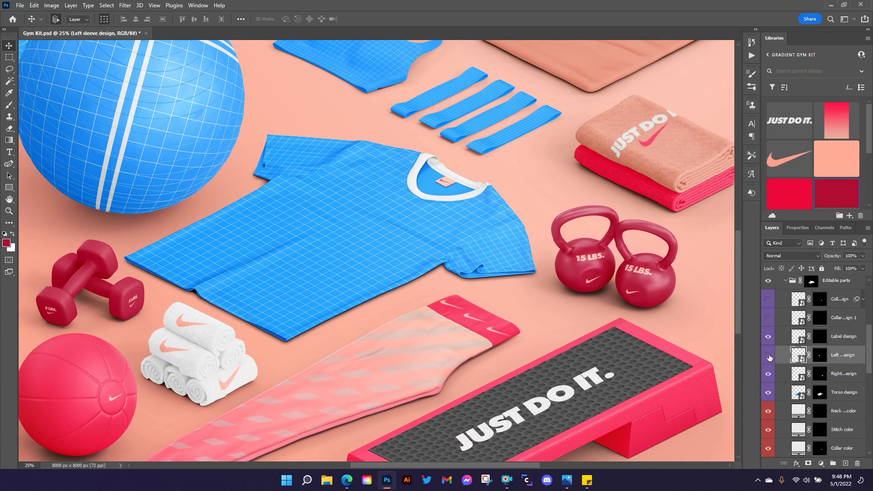
left_click_drag(769, 357, 769, 394)
Recolour the T-shirt color and Sleeves color layers with peach Swatch 6.
scroll(810, 349, "down", 3)
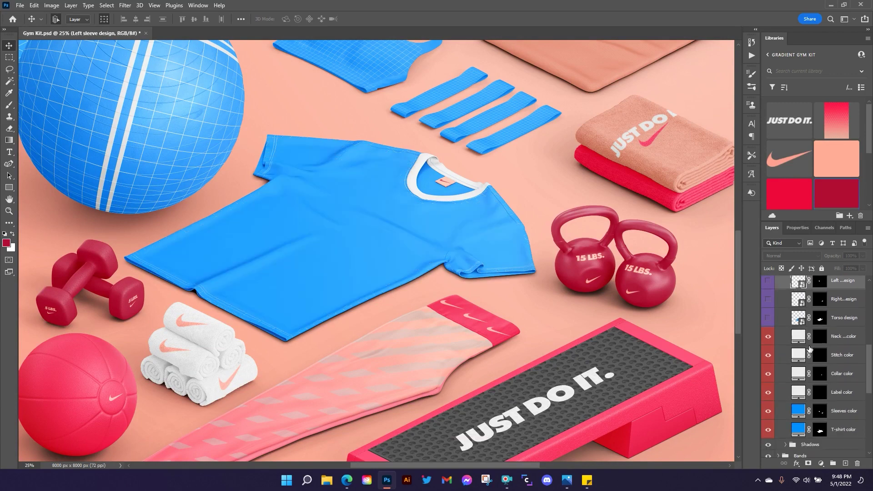
left_click(839, 431)
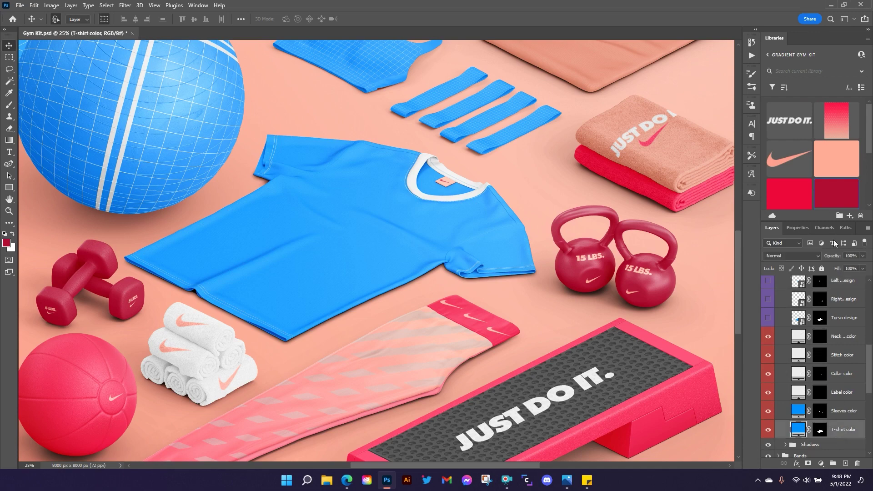
left_click(836, 159)
left_click(814, 412)
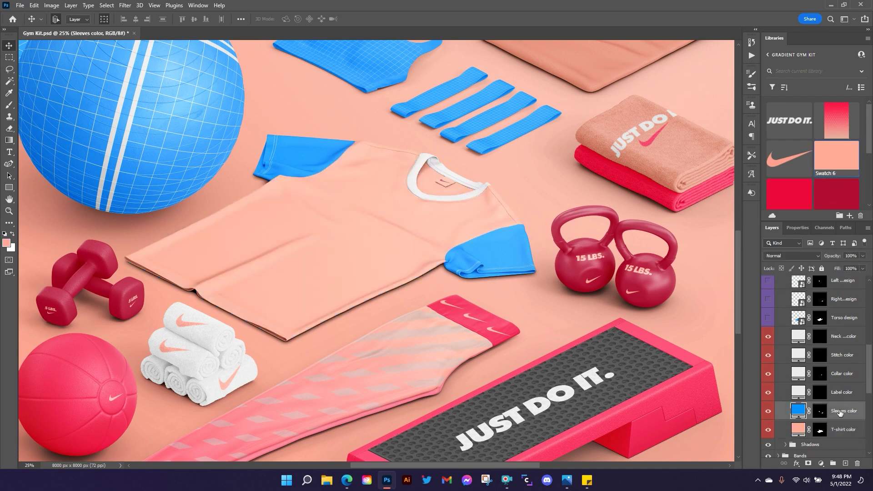
left_click(834, 160)
Recolour the T-shirt's collar with the dark red library swatch and its stitching with the bright red one.
left_click(844, 376)
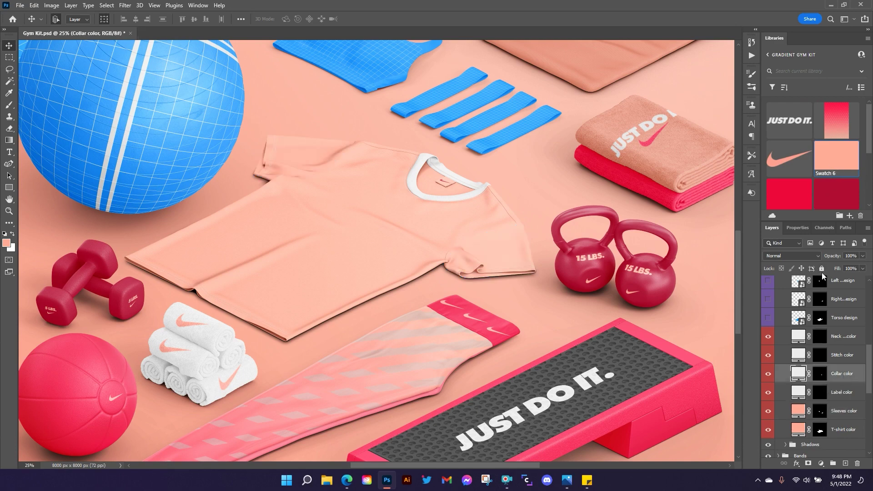
left_click(840, 197)
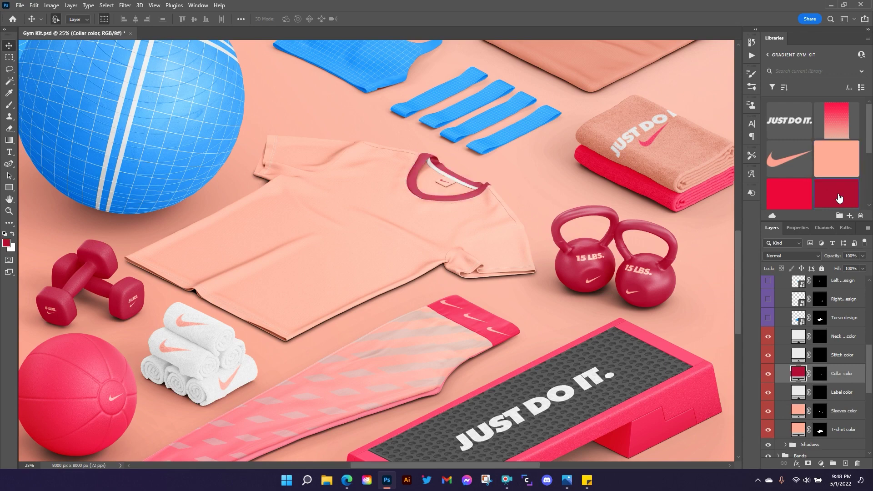
left_click(844, 358)
left_click(790, 193)
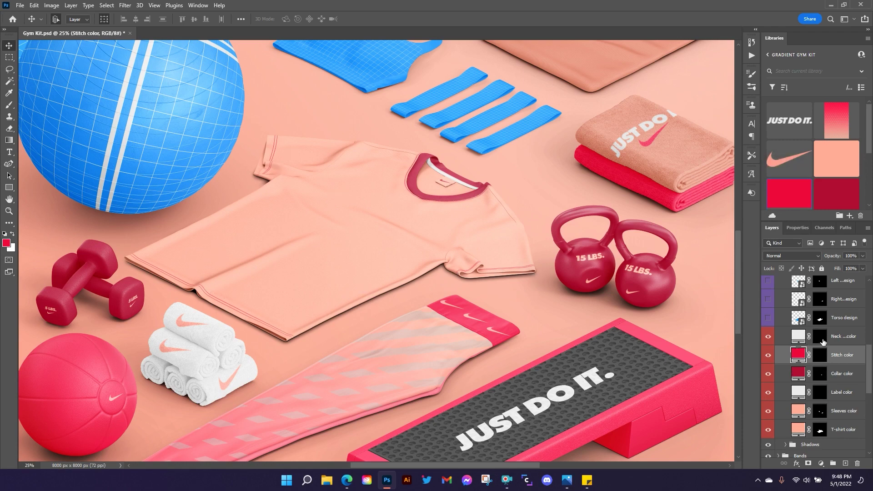
Show and open the T-shirt's torso design, and place the library's Layer 1 gradient pattern over the whole canvas at 100% scale.
left_click(832, 339)
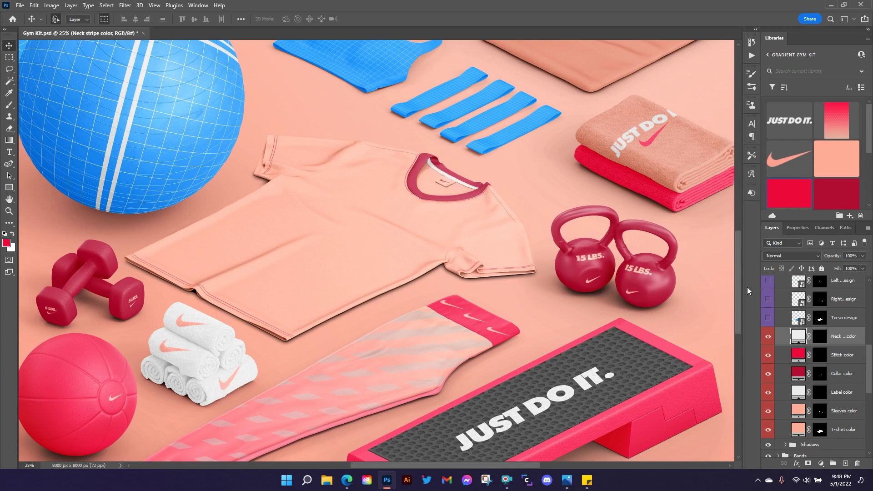
scroll(826, 344, "up", 1)
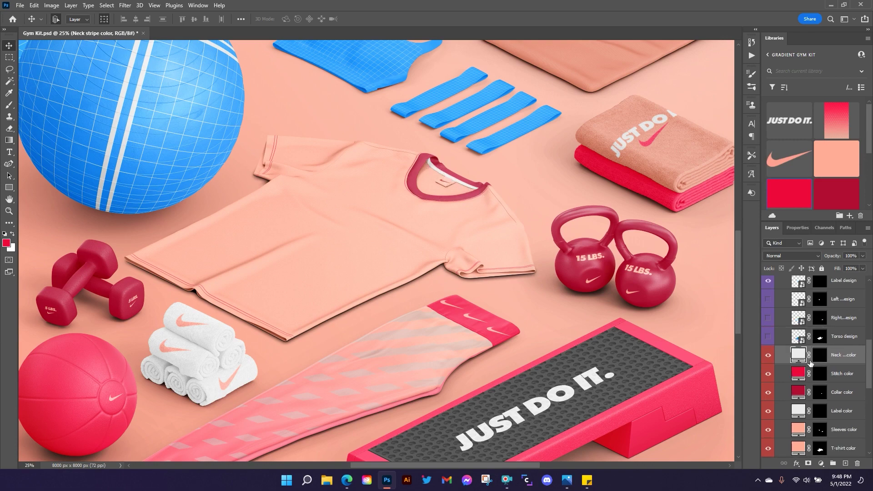
left_click(768, 337)
double_click(802, 341)
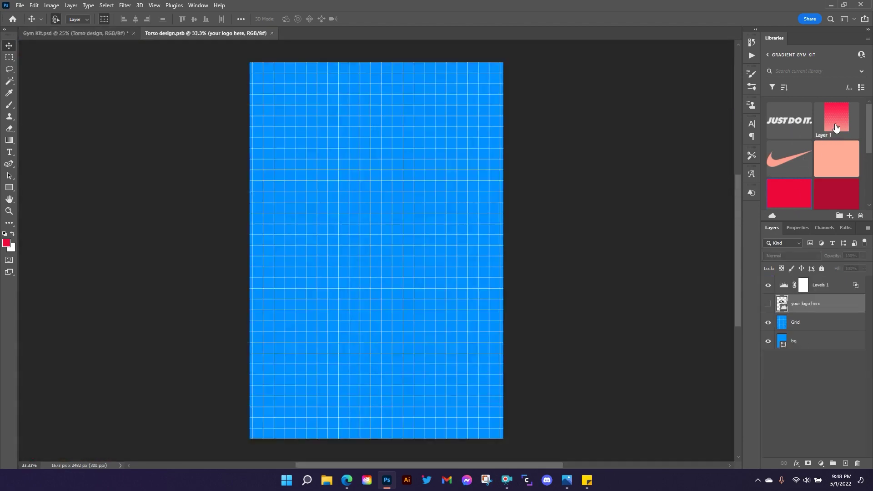
left_click_drag(831, 120, 408, 254)
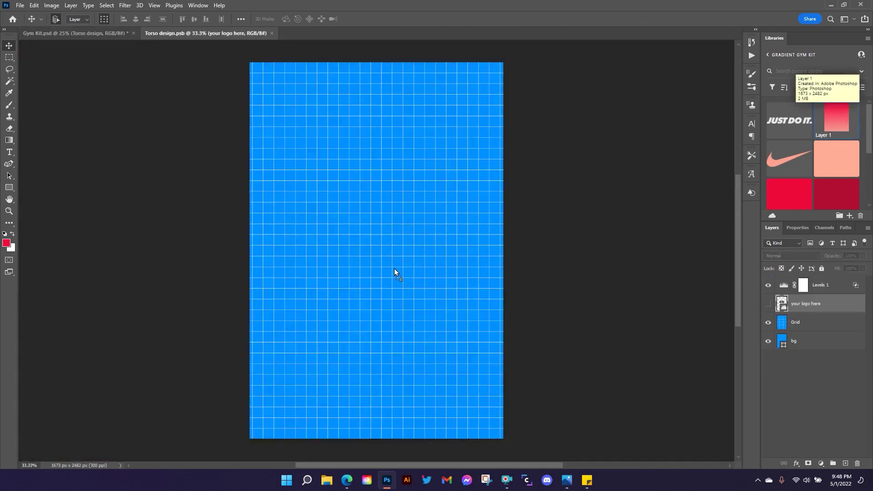
left_click_drag(412, 173, 394, 152)
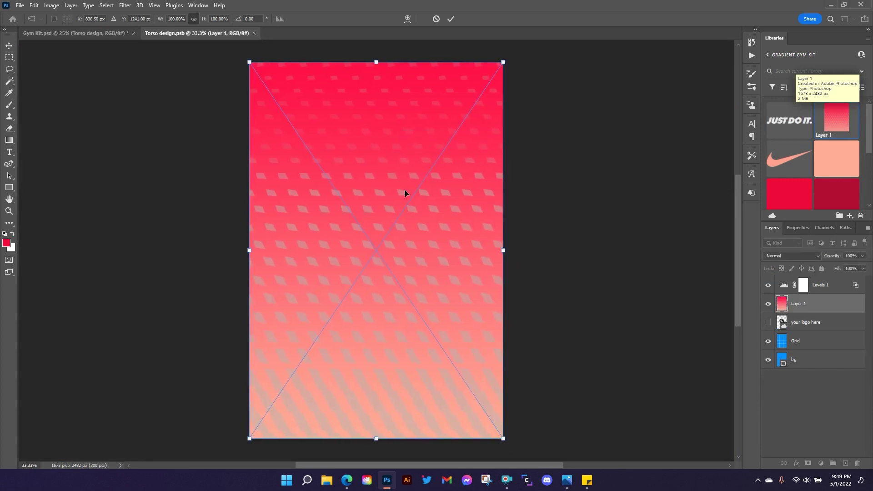
left_click(451, 18)
Place the library swoosh at 100% scale on the upper chest of the torso design, save it, and return to Gym Kit.psd.
left_click_drag(787, 164, 365, 224)
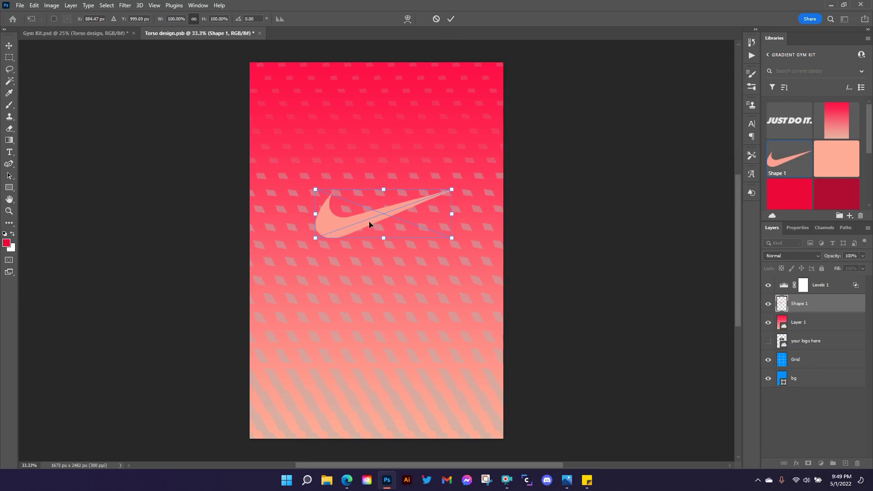
left_click_drag(369, 224, 365, 202)
left_click(450, 18)
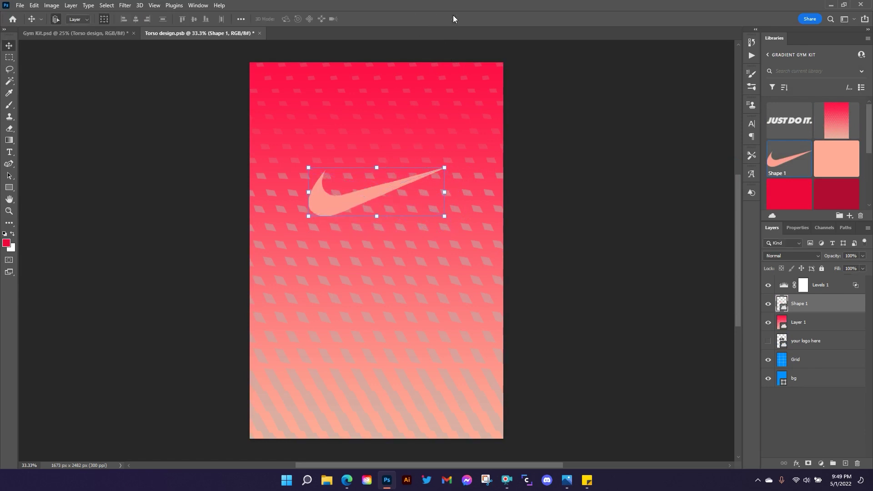
left_click(366, 198)
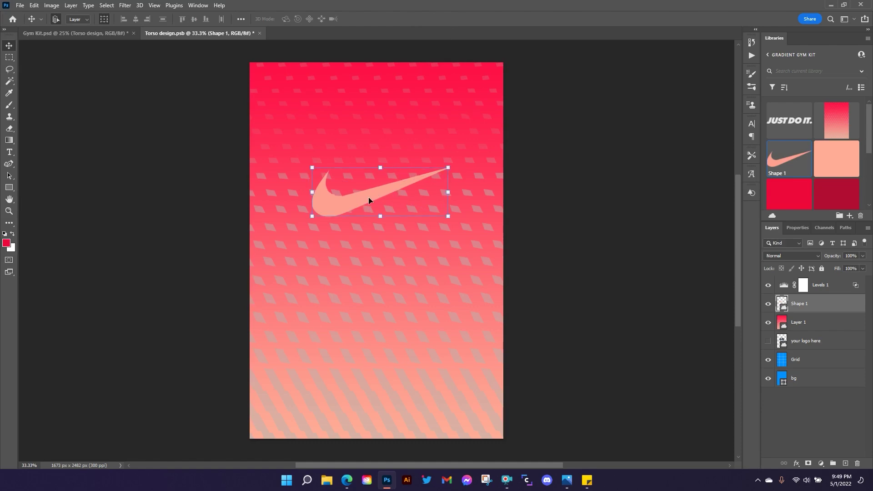
key("ctrl+s")
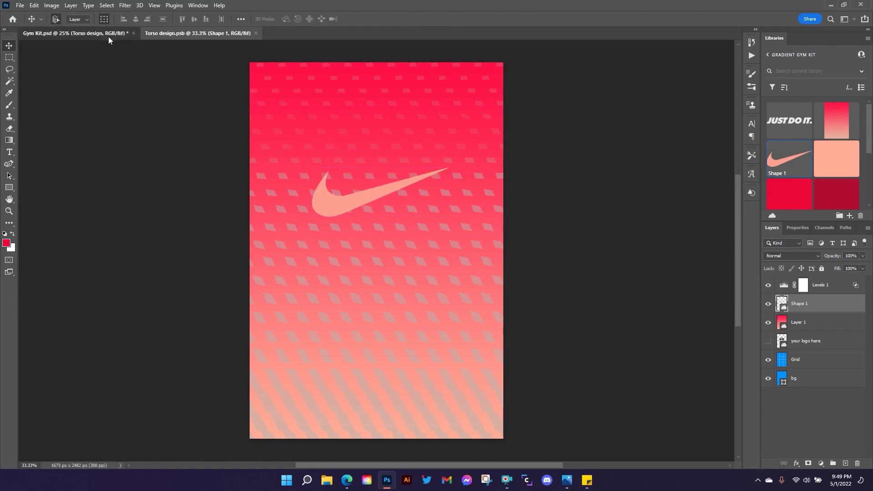
left_click(108, 34)
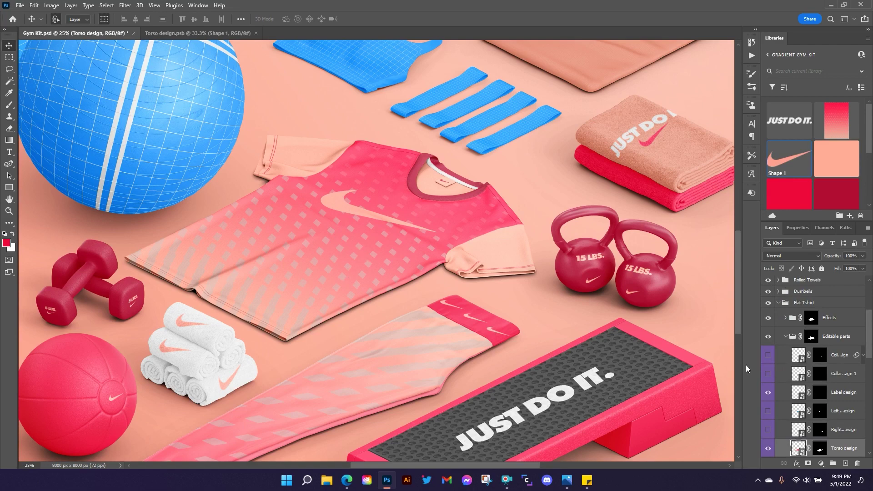
Show both T-shirt sleeve design layers again and open the right sleeve's design.
scroll(817, 372, "down", 2)
left_click_drag(768, 373, 766, 401)
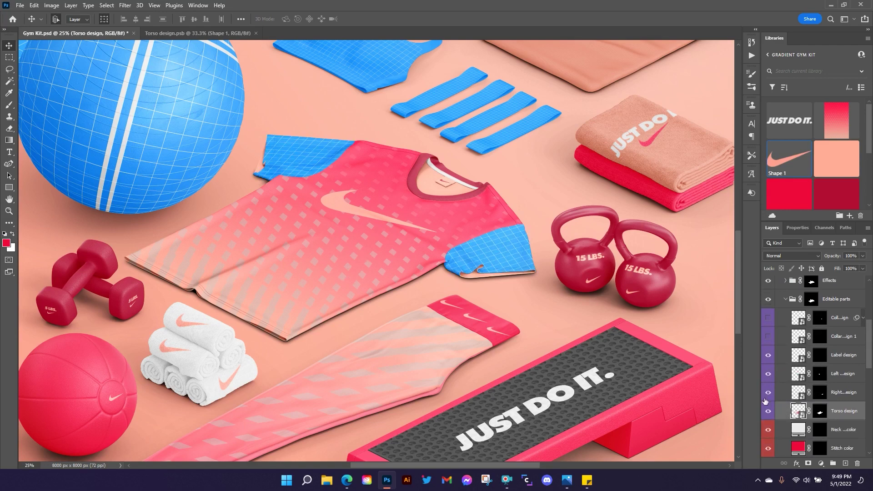
double_click(800, 412)
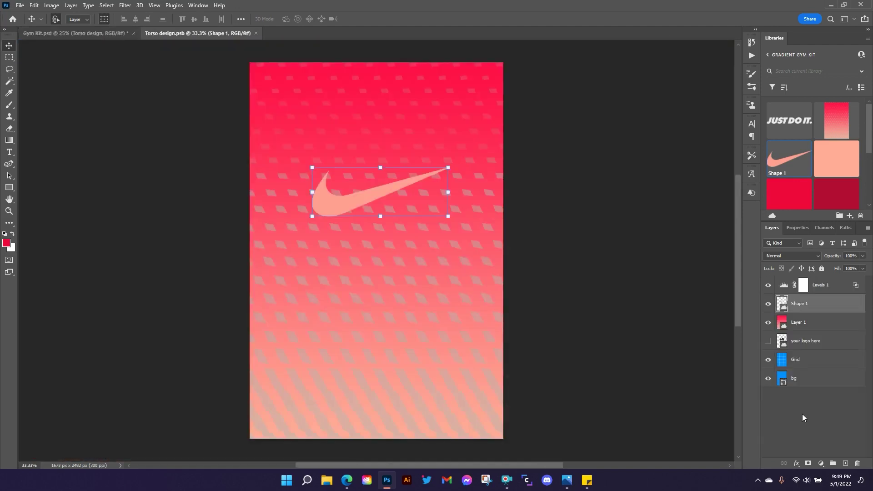
left_click(118, 31)
scroll(809, 408, "down", 2)
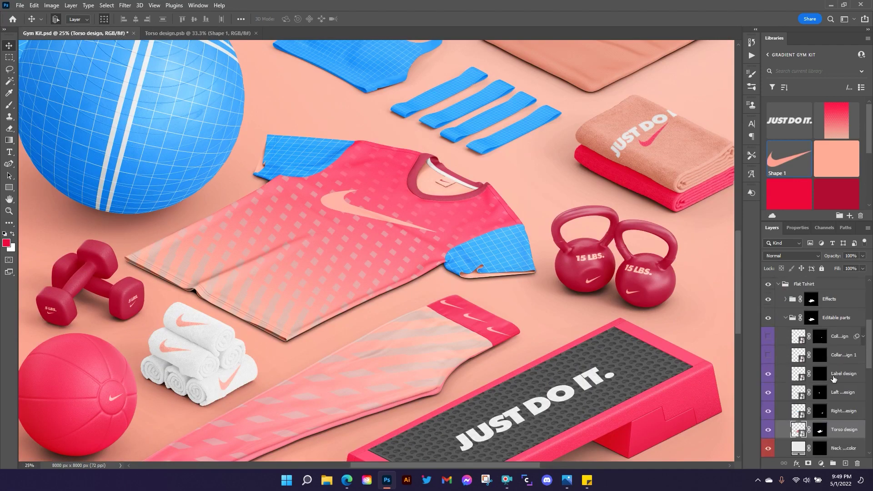
double_click(804, 396)
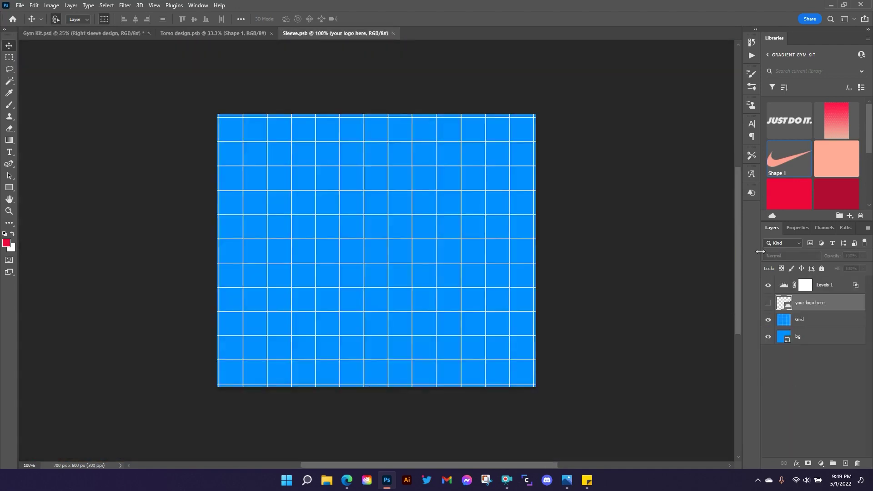
Place the Layer 1 gradient on the right sleeve at about 41.8% scale, matching the canvas width and top edge, and save the design.
left_click_drag(837, 119, 363, 282)
left_click_drag(457, 283, 541, 283)
left_click_drag(270, 283, 216, 283)
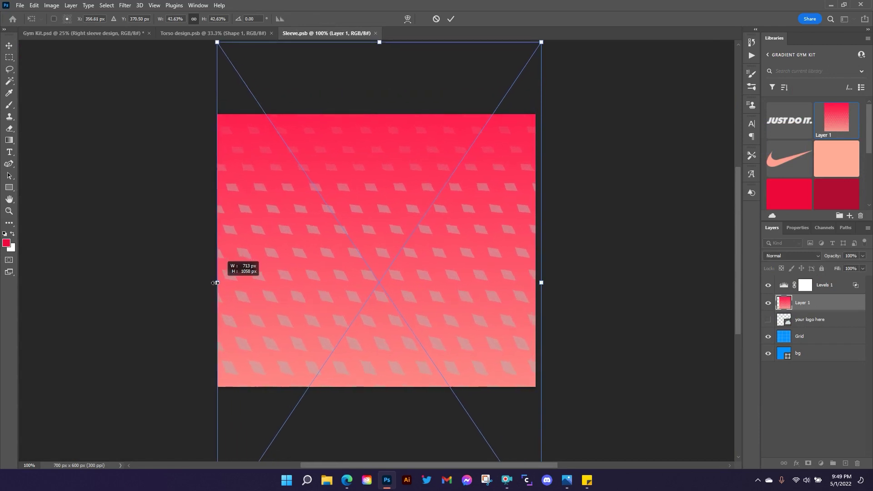
left_click_drag(391, 187, 392, 260)
left_click_drag(541, 354, 536, 356)
left_click_drag(367, 214, 367, 209)
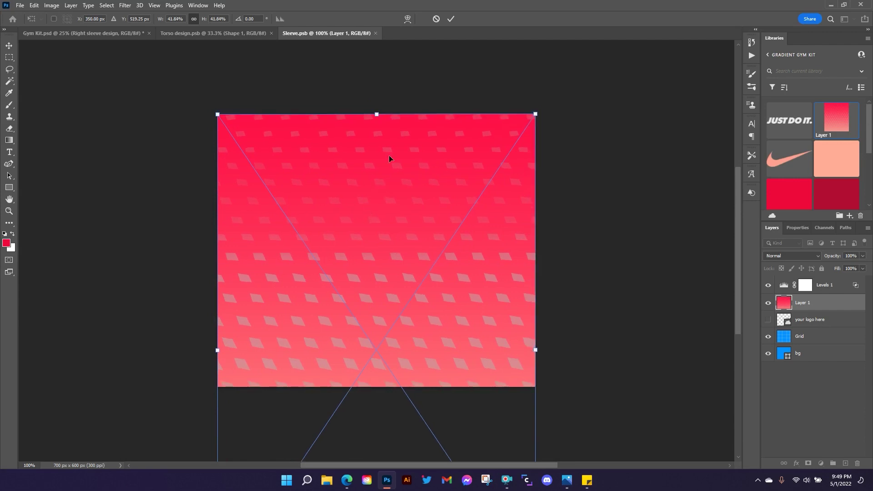
left_click(450, 20)
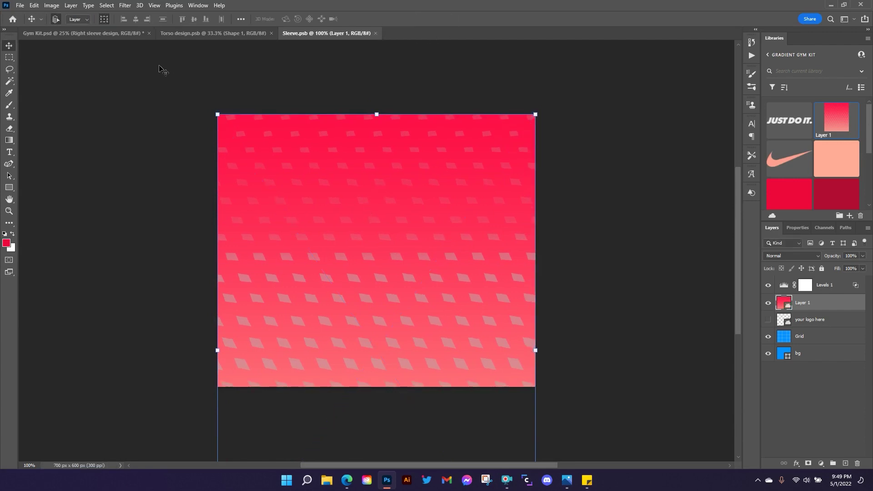
key("ctrl+s")
left_click(100, 35)
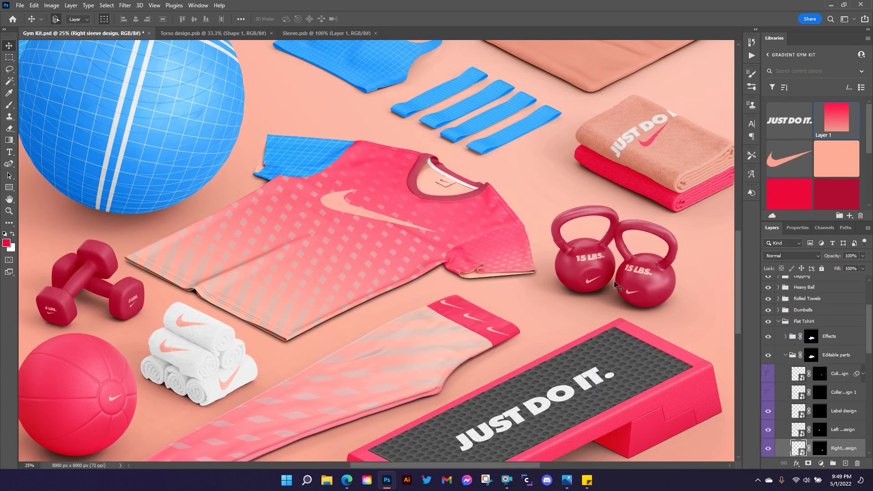
Open the left sleeve's design, duplicate the gradient layer from Sleeve.psb into Sleeve1.psb, save it, and return to Gym Kit.psd.
left_click(803, 436)
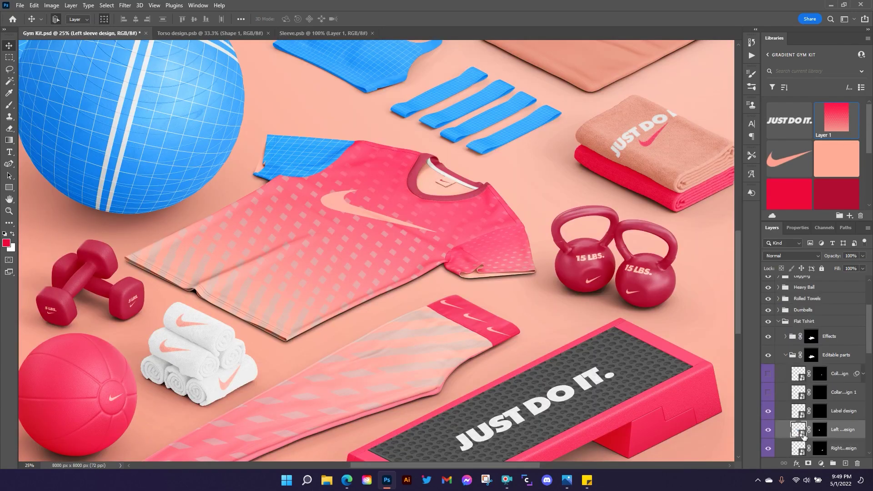
double_click(803, 436)
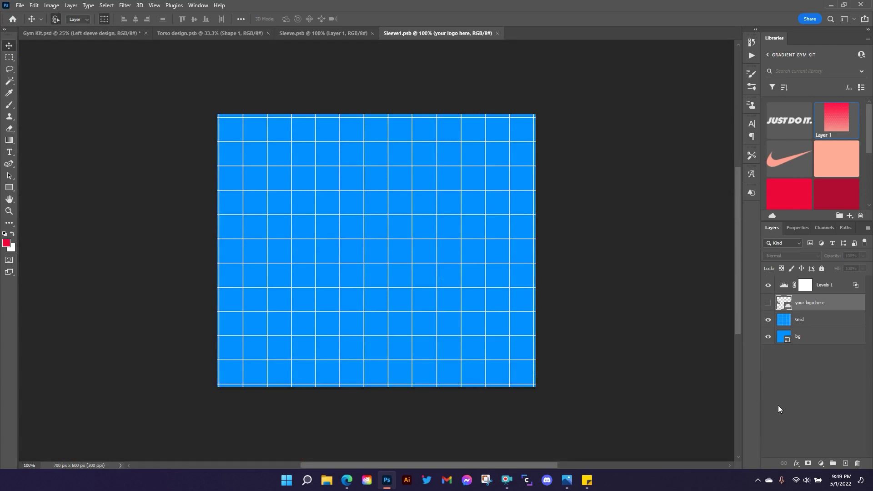
left_click(320, 33)
right_click(813, 311)
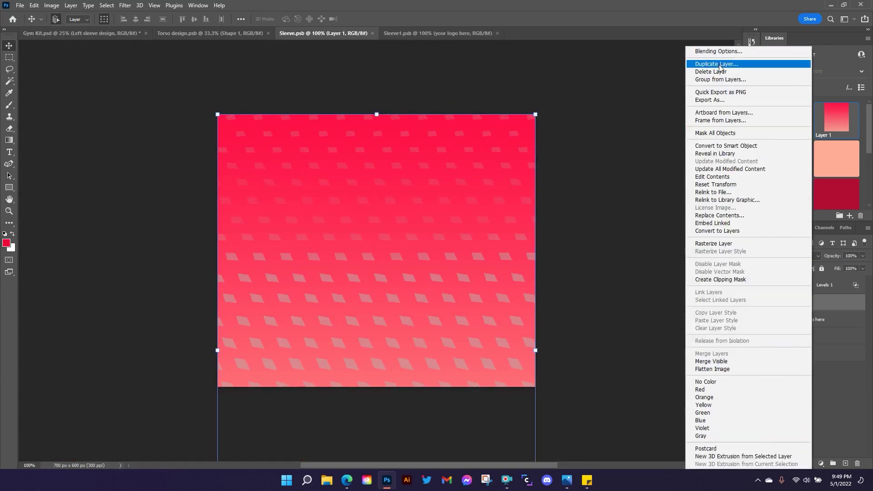
left_click(728, 62)
left_click(432, 166)
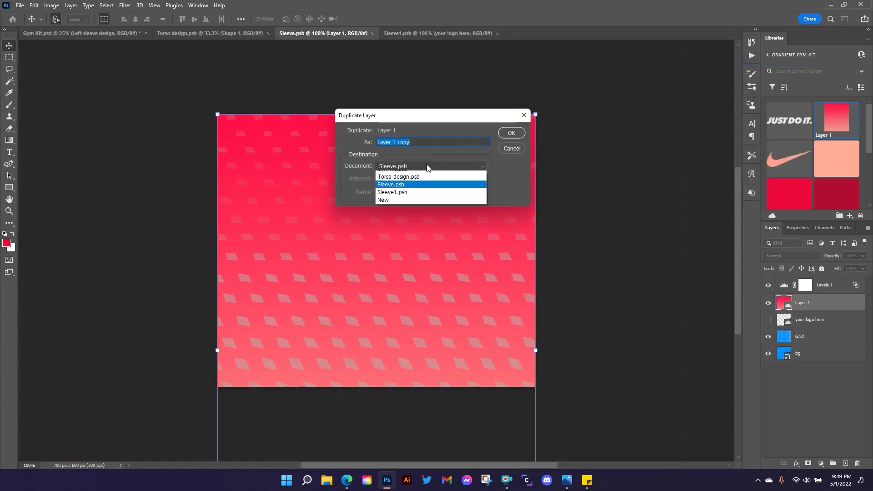
left_click(404, 195)
left_click(512, 133)
left_click(435, 36)
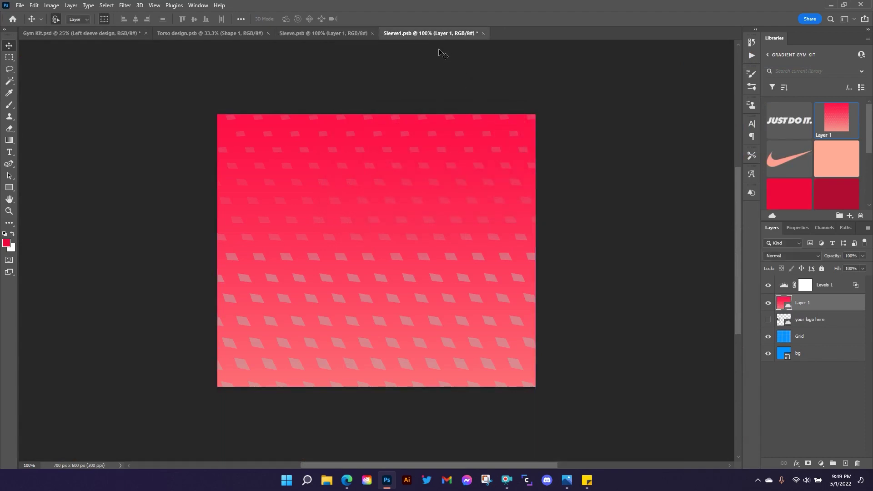
left_click(99, 34)
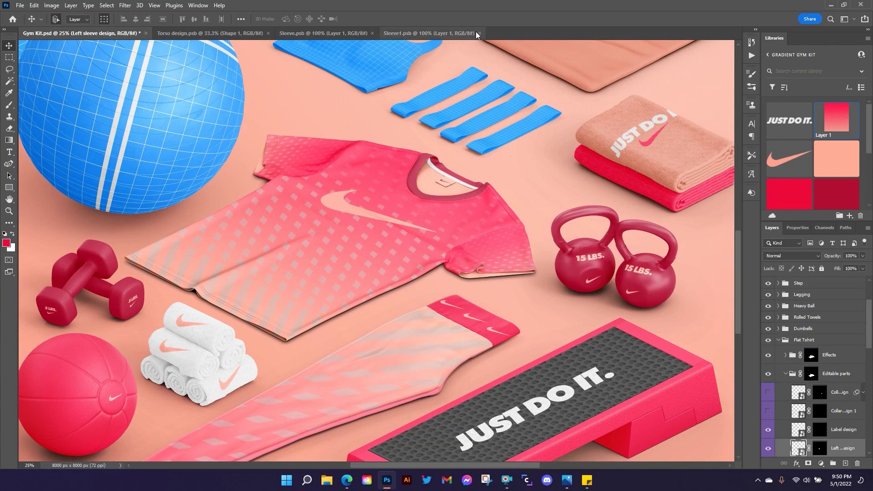
Close the two sleeve design documents and the torso design document.
left_click(338, 34)
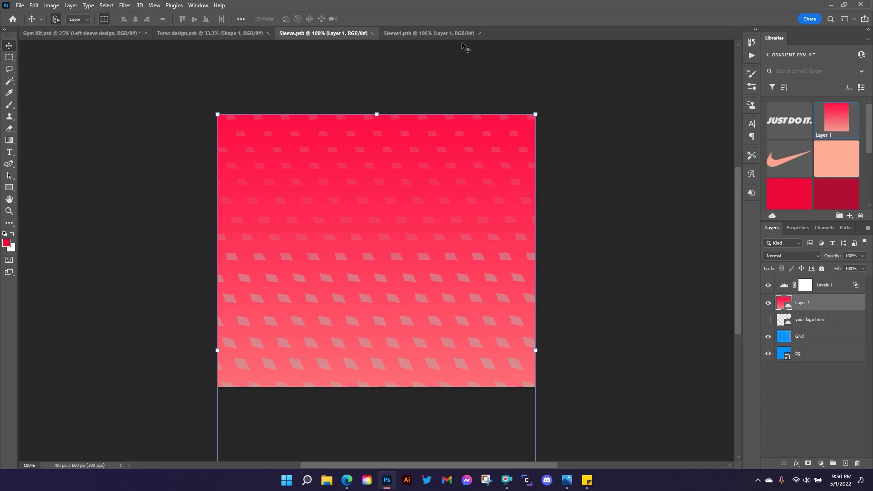
left_click(479, 33)
left_click(372, 33)
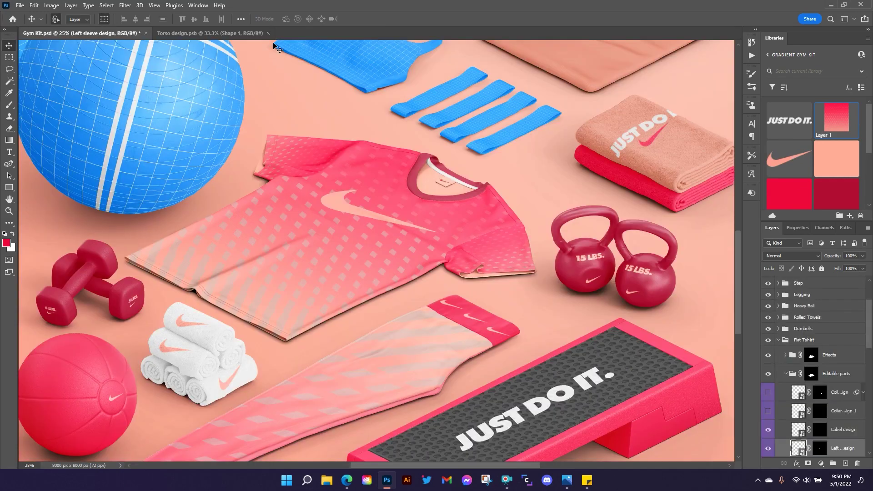
left_click(268, 34)
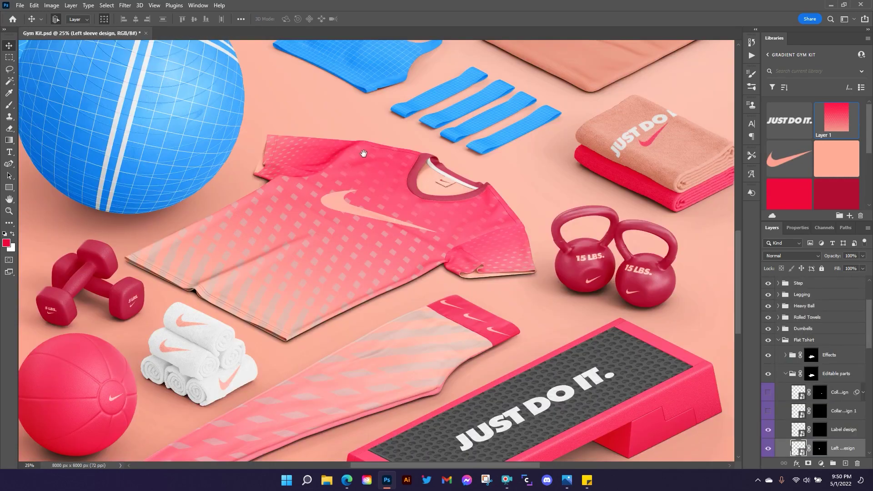
Collapse the Flat Tshirt group, expand the Bands group and hide the four band design layers.
left_click(779, 340)
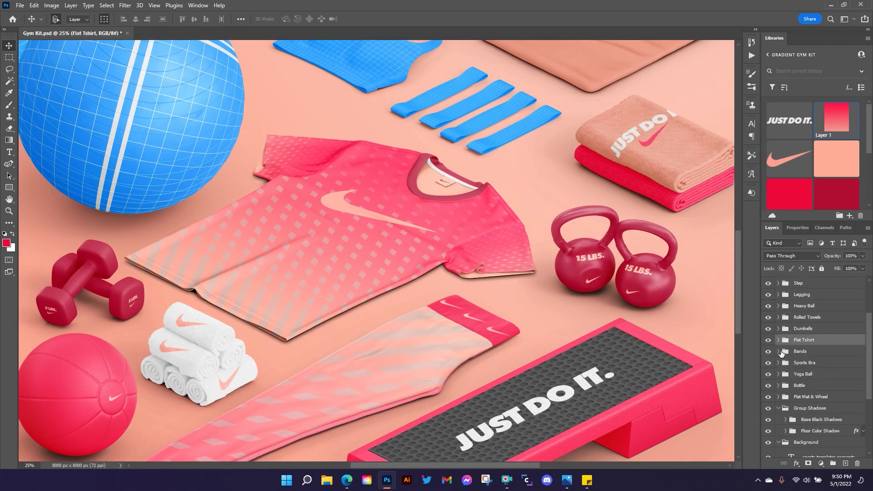
left_click(779, 352)
scroll(810, 339, "down", 2)
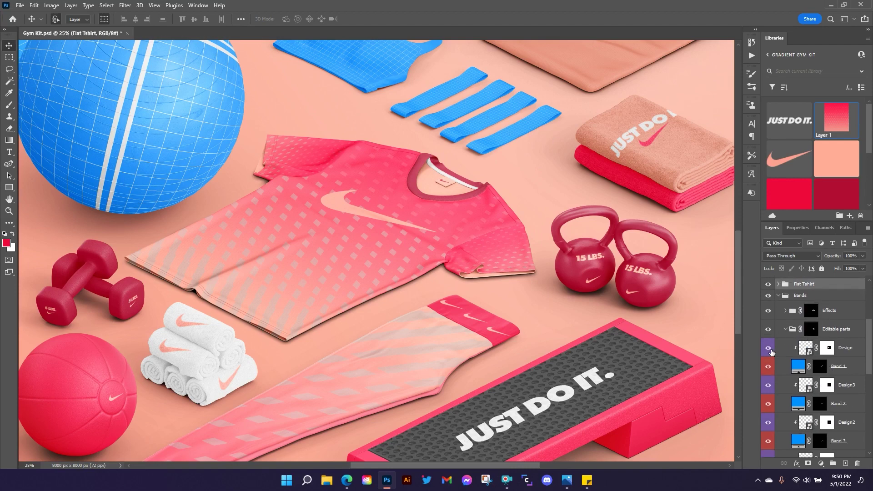
left_click(769, 350)
left_click(768, 387)
left_click(769, 424)
scroll(789, 415, "down", 3)
left_click(768, 403)
scroll(810, 372, "up", 1)
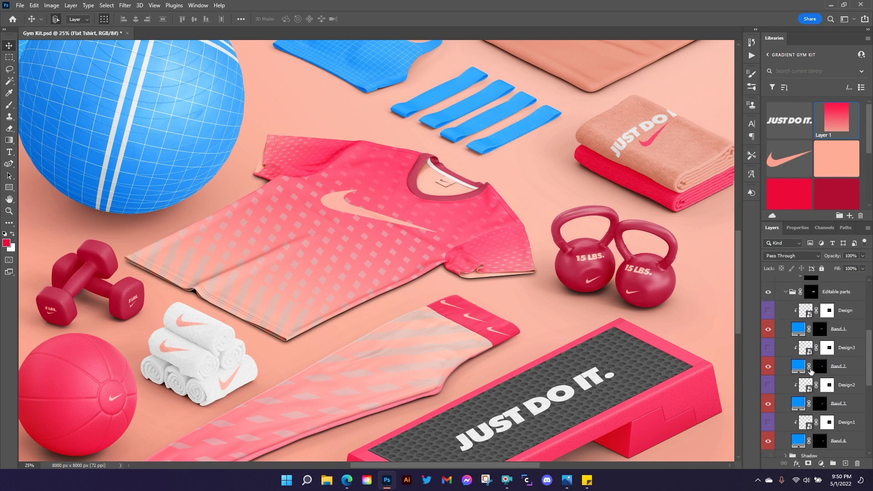
Recolour the bands from the library swatches: Band 4 dark red, Band 3 bright red, Band 2 peach (Swatch 6) and Band 1 off-white (Swatch 9).
left_click(836, 441)
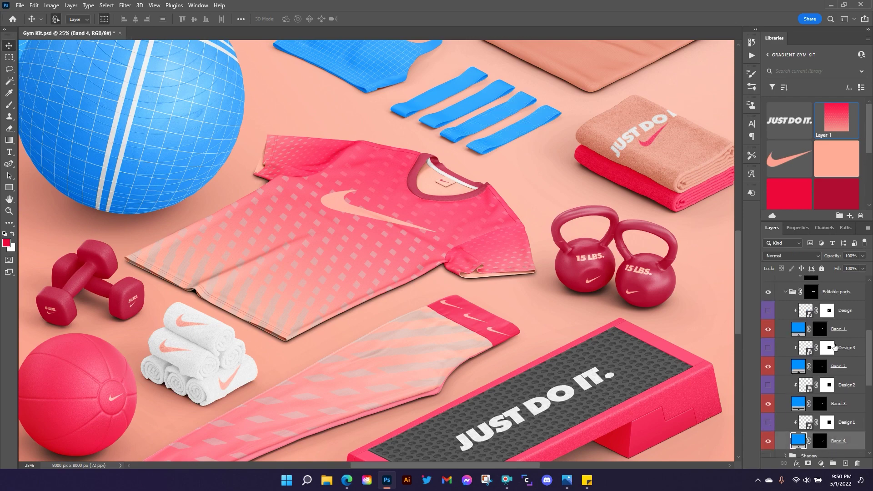
left_click(834, 197)
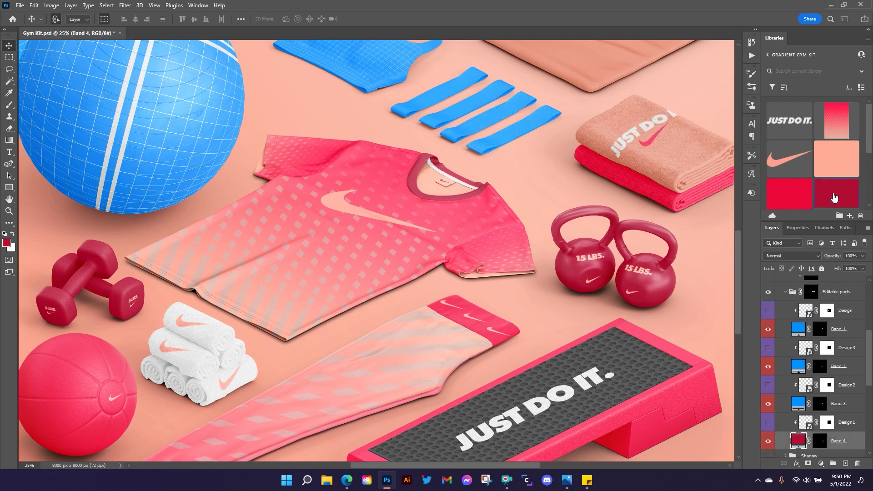
left_click(844, 406)
left_click(781, 192)
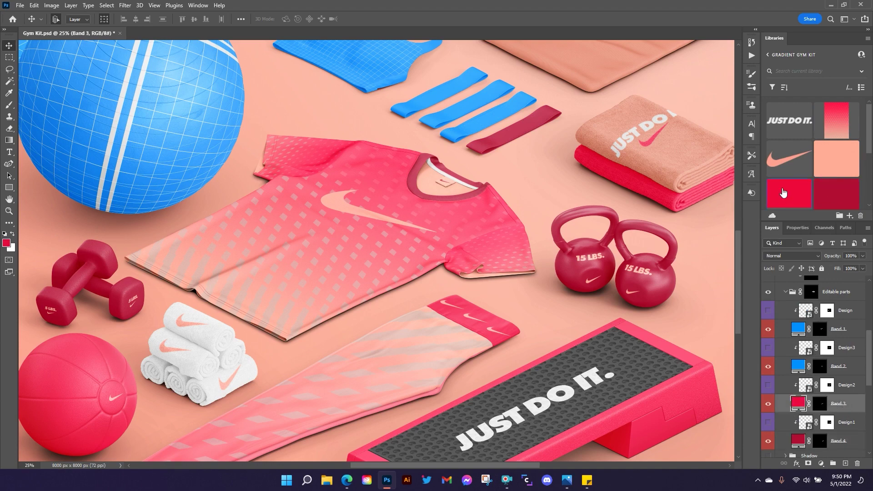
left_click(840, 367)
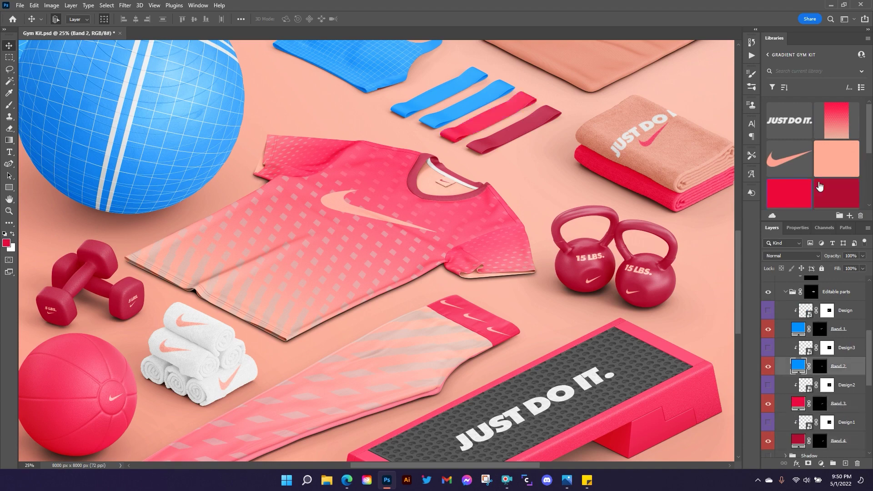
left_click(836, 159)
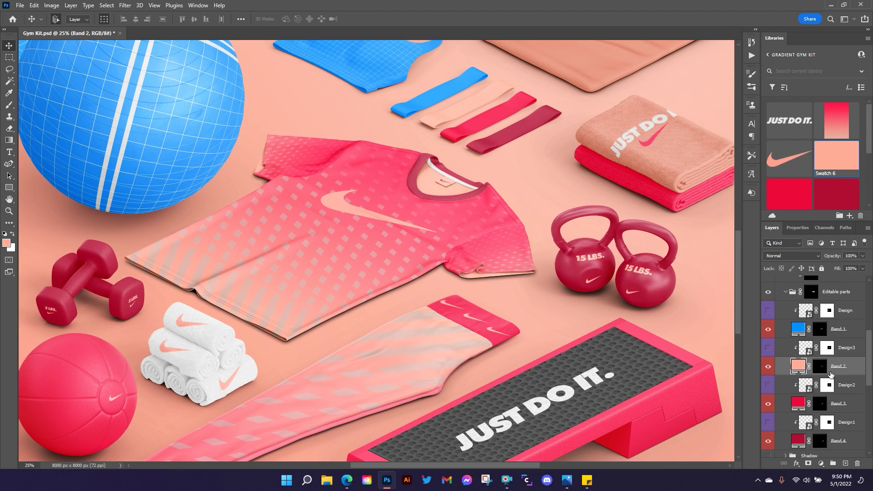
left_click(832, 329)
scroll(834, 168, "down", 3)
left_click(794, 131)
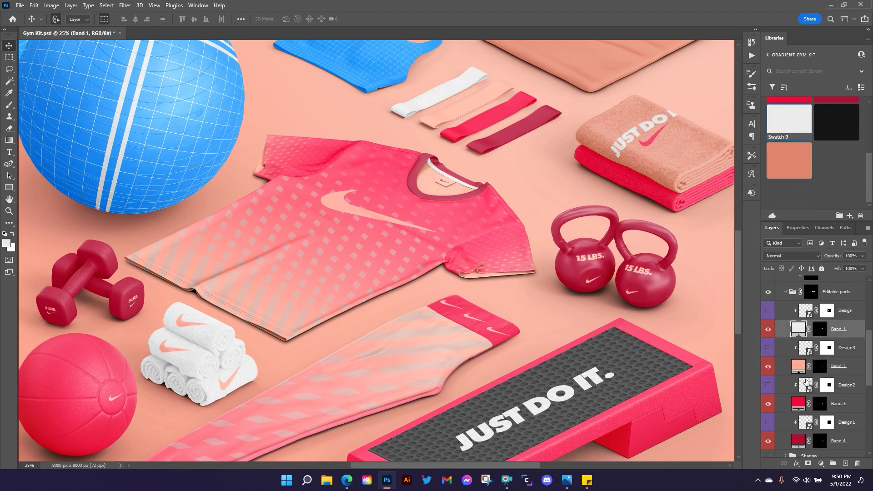
Show the four band design layers again.
left_click(768, 422)
left_click(768, 384)
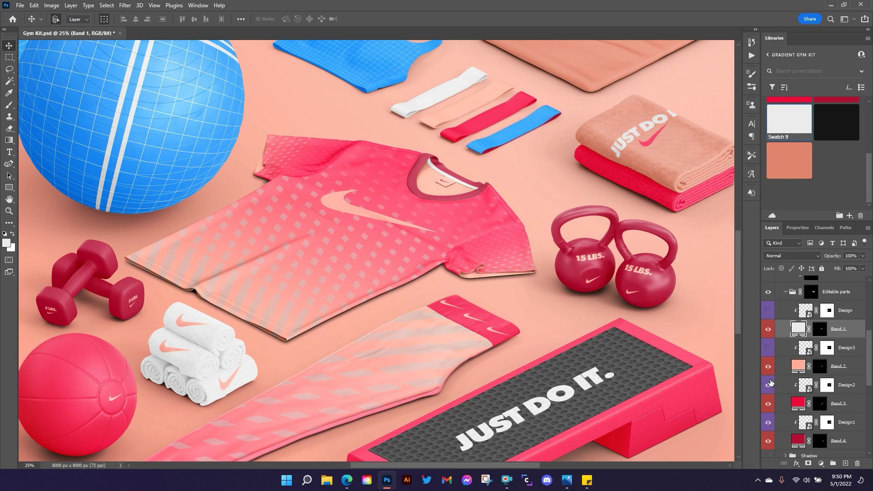
left_click(768, 348)
left_click(768, 310)
left_click(812, 373)
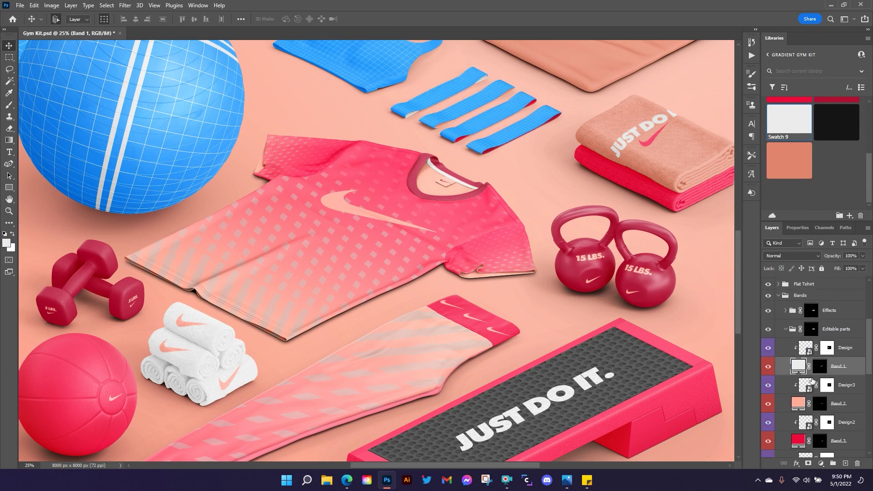
Open Band 1's Design smart object and place the JUST DO IT. graphic from the library at 100% near its centre.
double_click(808, 351)
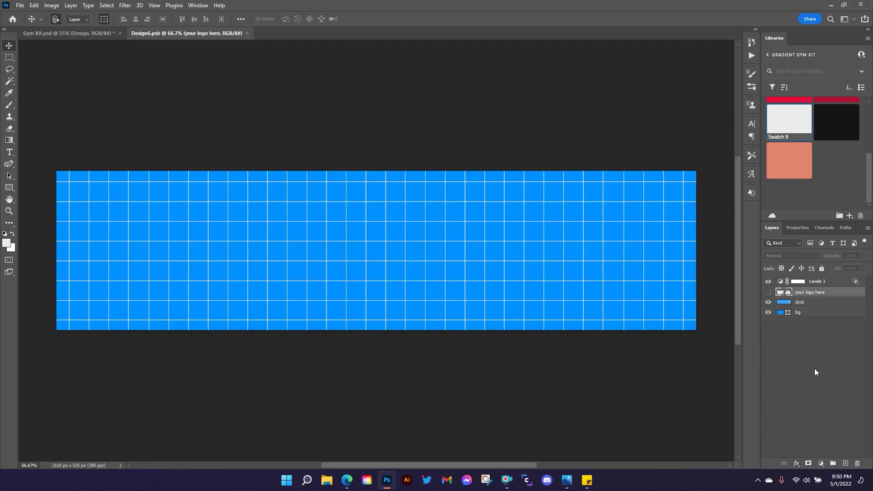
scroll(822, 195, "up", 3)
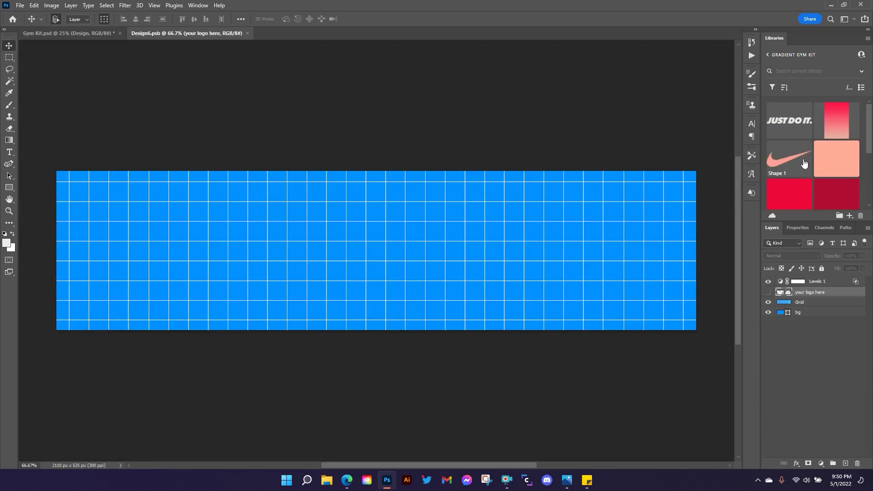
left_click_drag(789, 121, 385, 255)
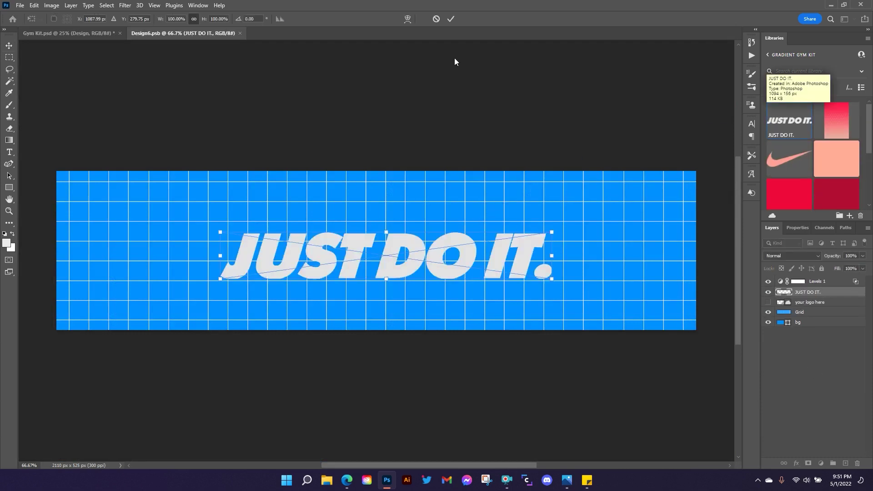
left_click(450, 19)
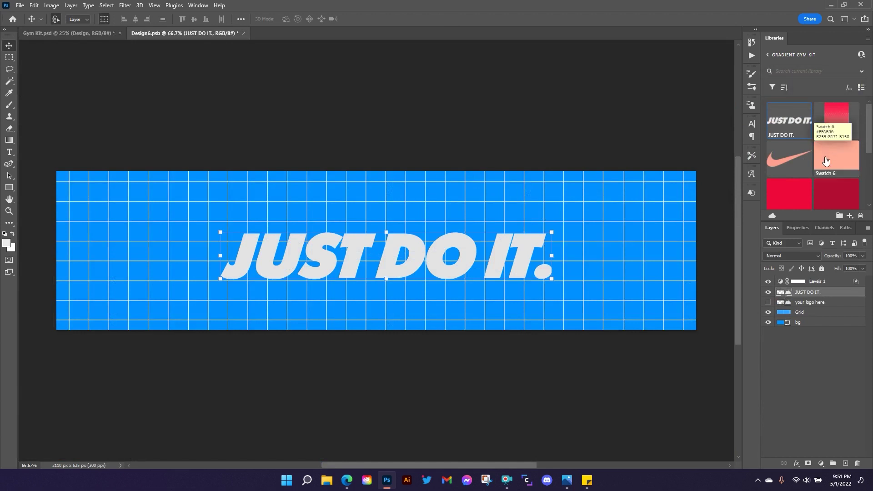
Apply a Color Overlay in the library's bright red to the JUST DO IT. layer.
left_click(796, 196)
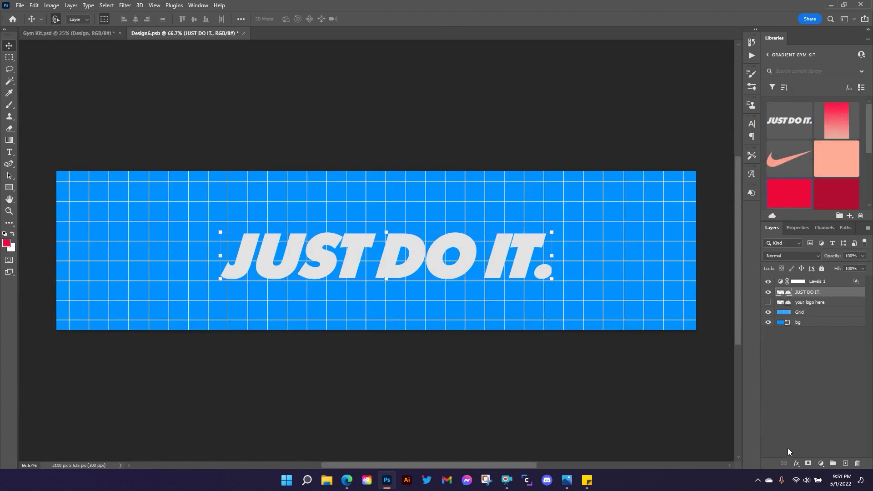
left_click(796, 464)
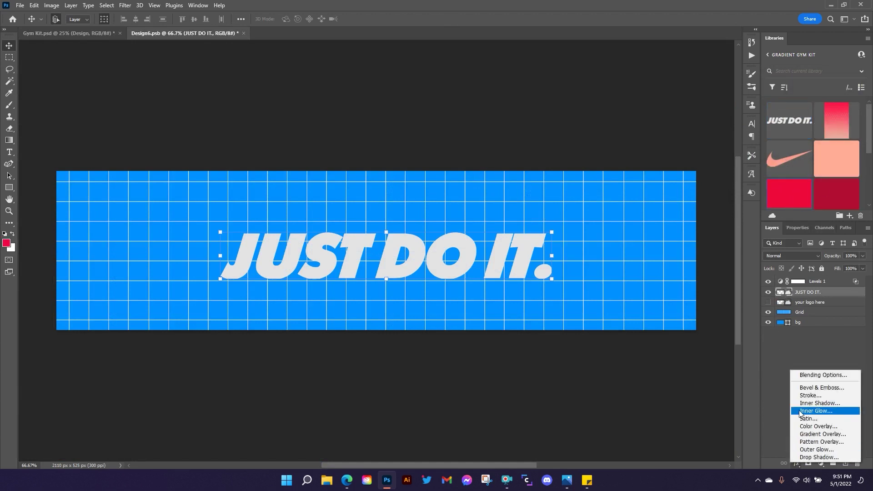
left_click(813, 430)
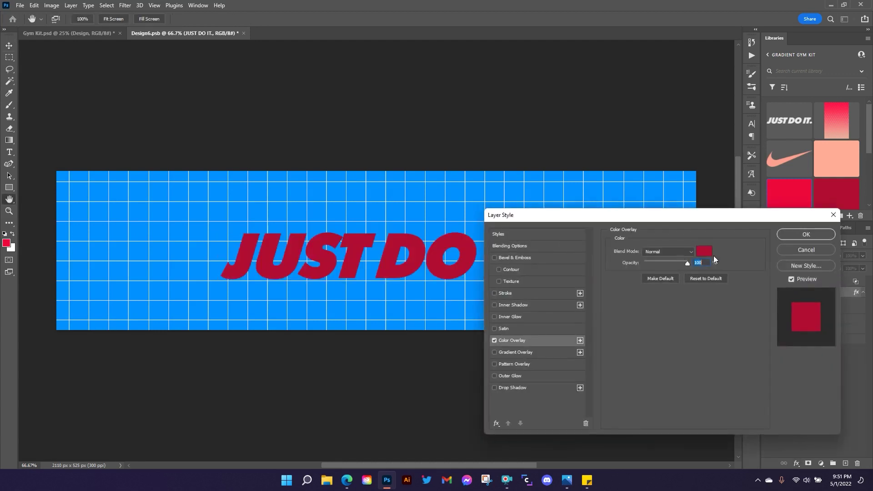
left_click(703, 252)
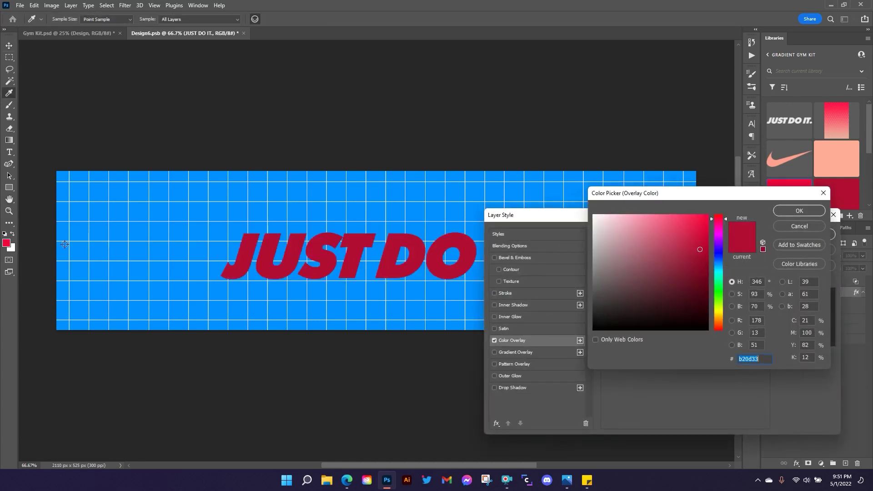
left_click(11, 241)
left_click(799, 210)
left_click(806, 229)
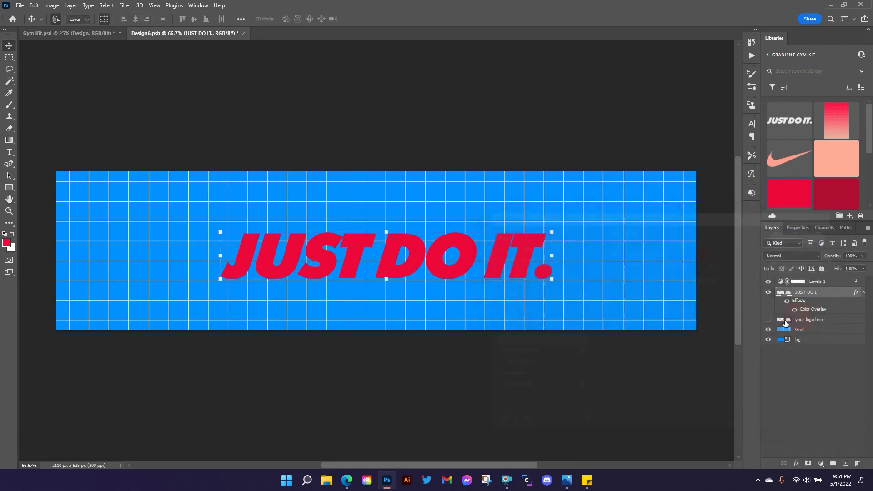
Hide the Grid and bg layers in Design6.psb, save the design and return to Gym Kit.psd.
left_click(768, 340)
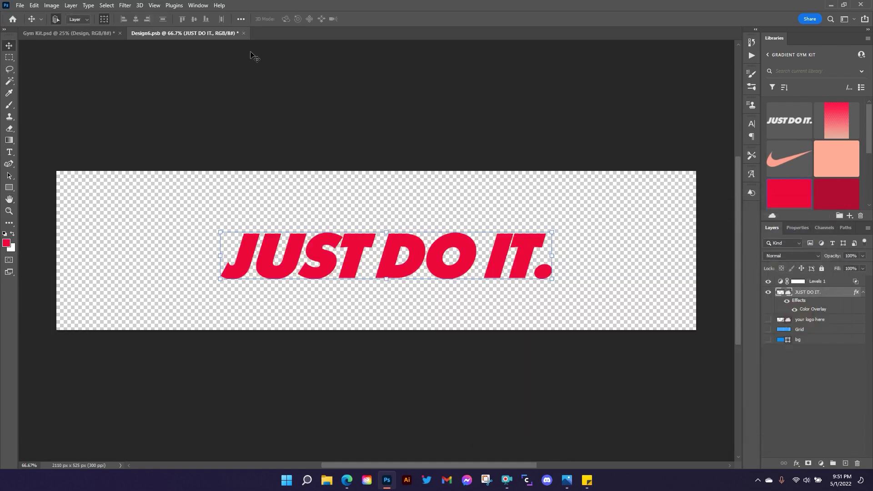
key("ctrl+s")
left_click(81, 35)
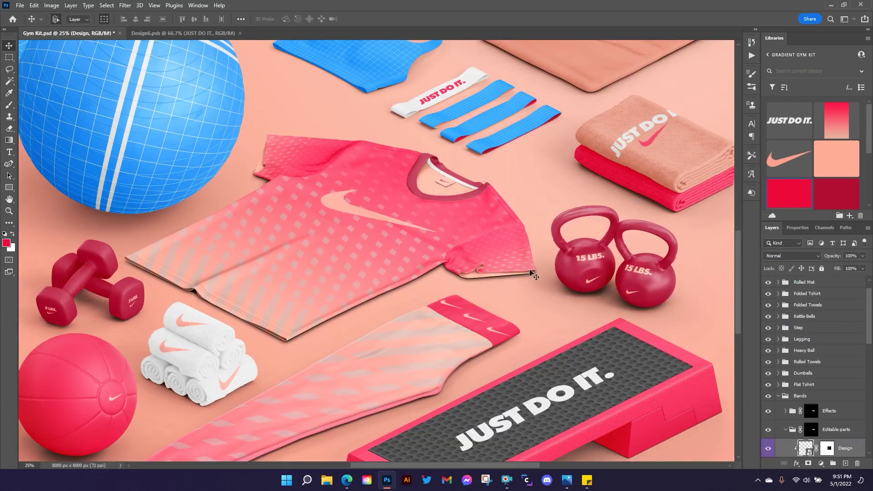
Open Band 2's Design3 smart object and place the Shape 1 swoosh from the library near the centre at about 69.5% scale.
scroll(823, 386, "down", 5)
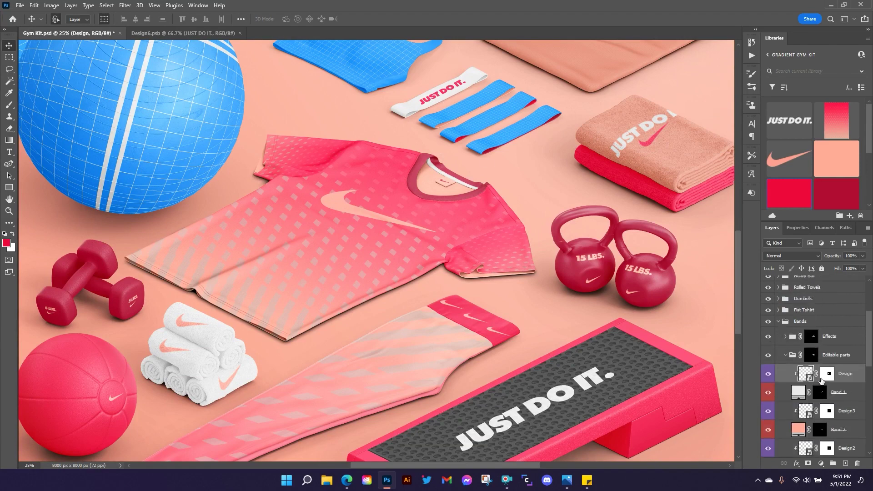
left_click(818, 382)
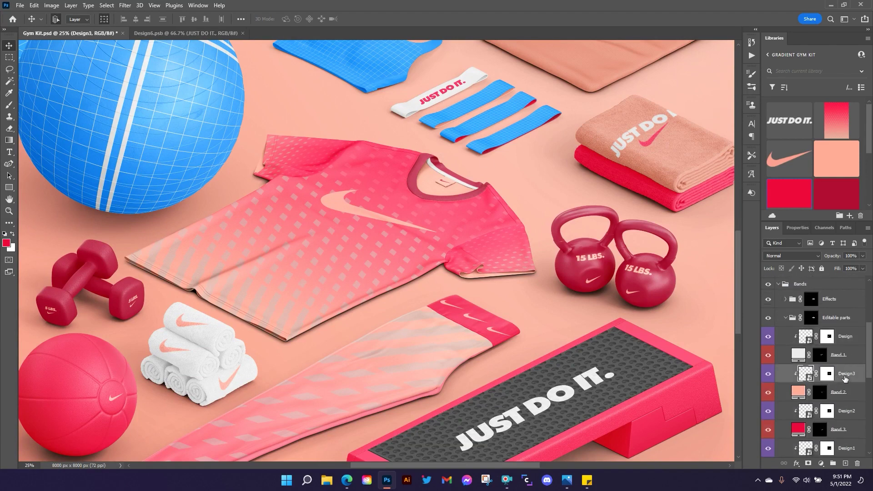
double_click(809, 378)
left_click_drag(792, 160, 351, 237)
left_click_drag(335, 197, 337, 229)
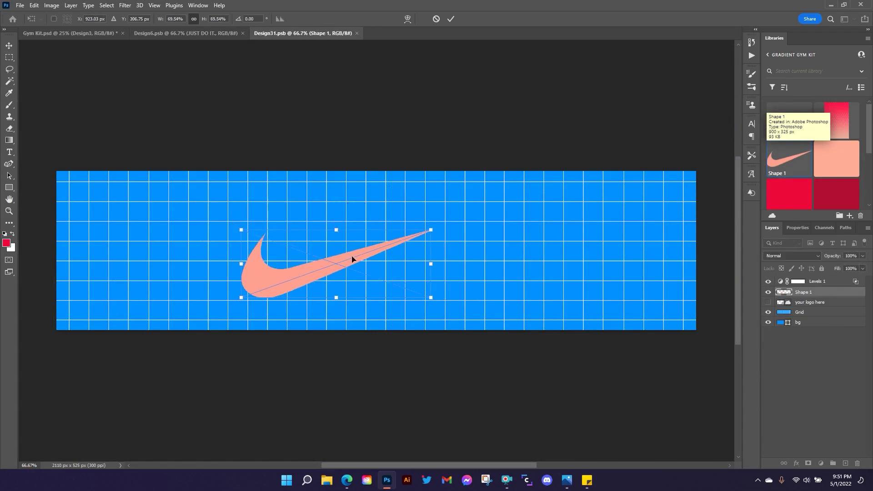
left_click_drag(353, 258, 403, 248)
left_click_drag(405, 246, 401, 250)
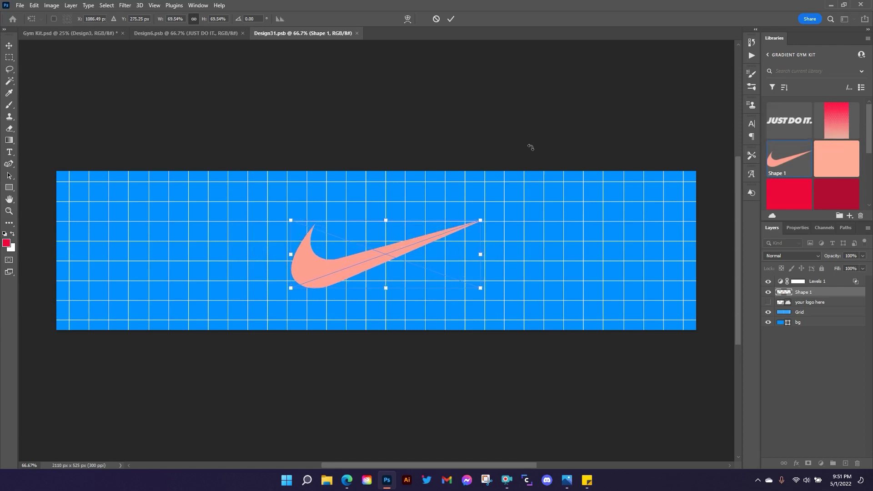
left_click(451, 18)
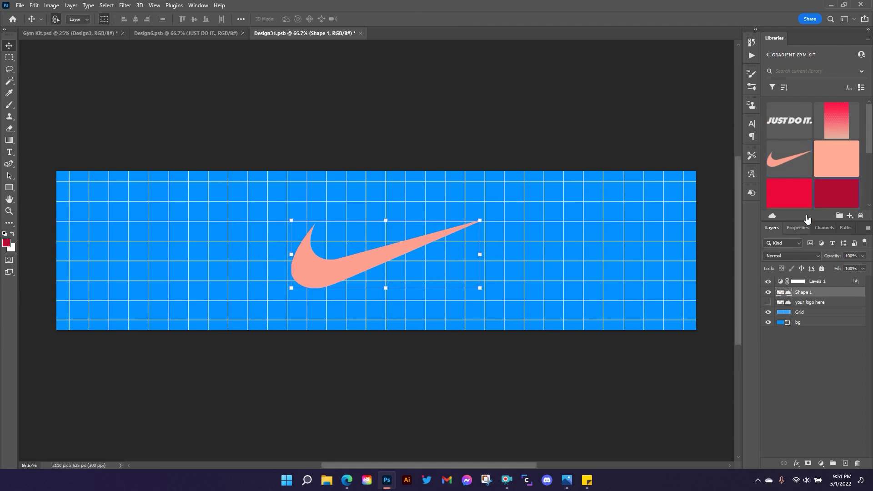
Apply a Color Overlay in dark red #b20d33 to the swoosh layer.
left_click(795, 464)
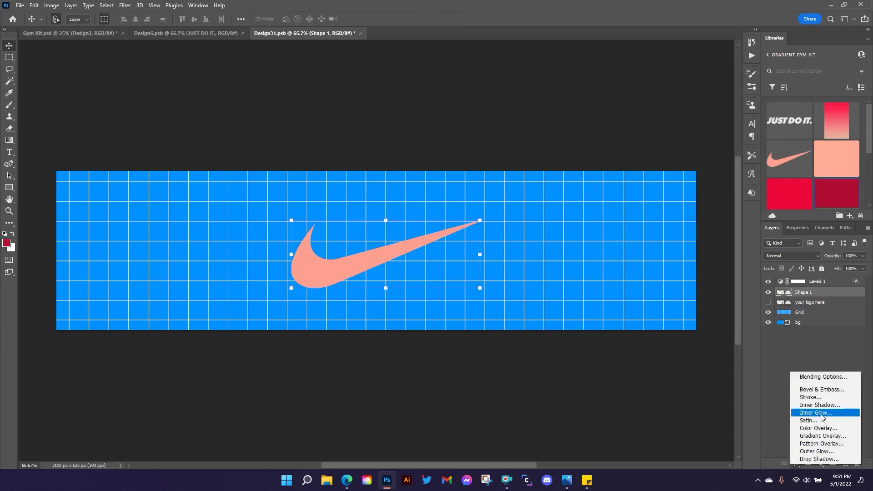
left_click(818, 429)
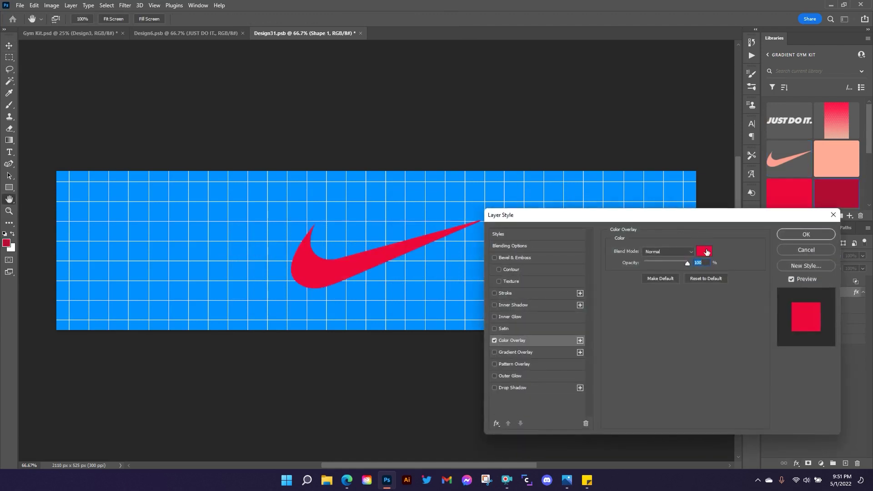
left_click(706, 250)
left_click(10, 243)
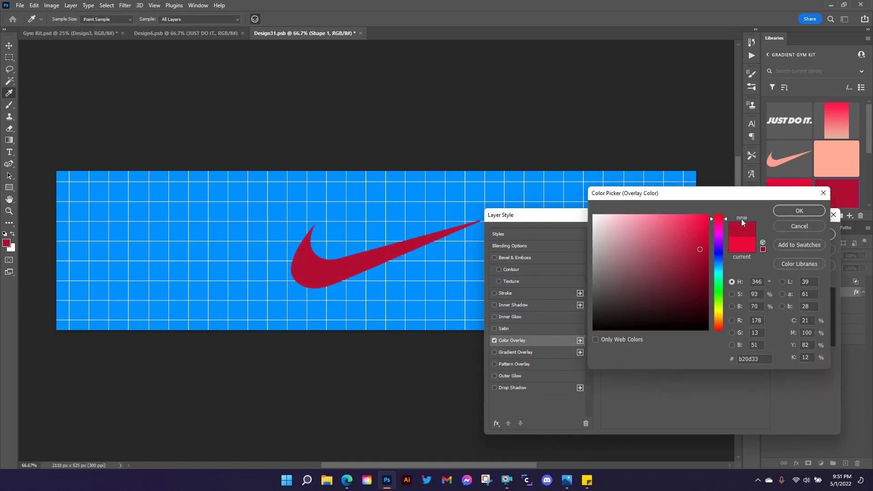
left_click(784, 211)
left_click(793, 233)
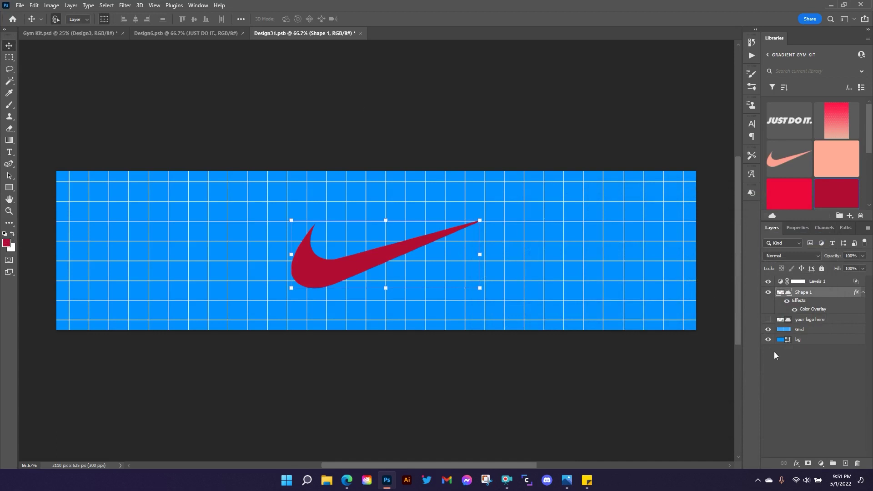
Hide the Grid and bg layers in Design31.psb, save the design and return to Gym Kit.psd.
left_click_drag(768, 329, 768, 341)
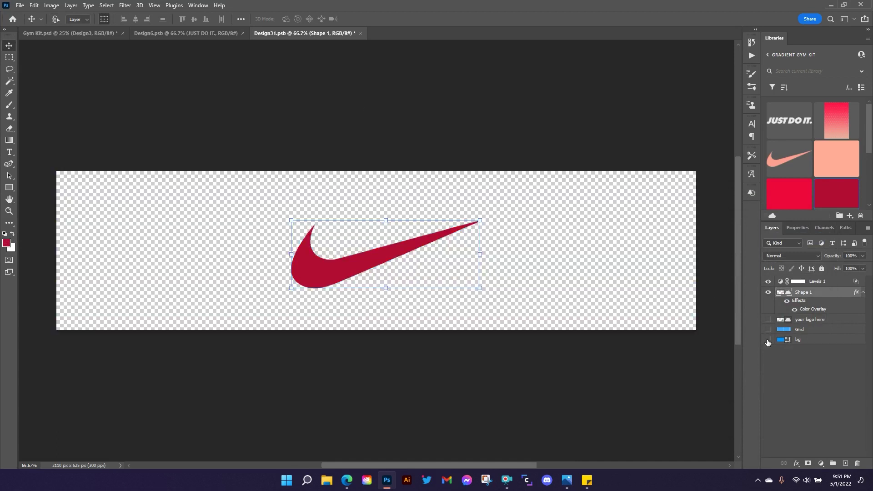
key("ctrl+s")
left_click(209, 34)
left_click(66, 33)
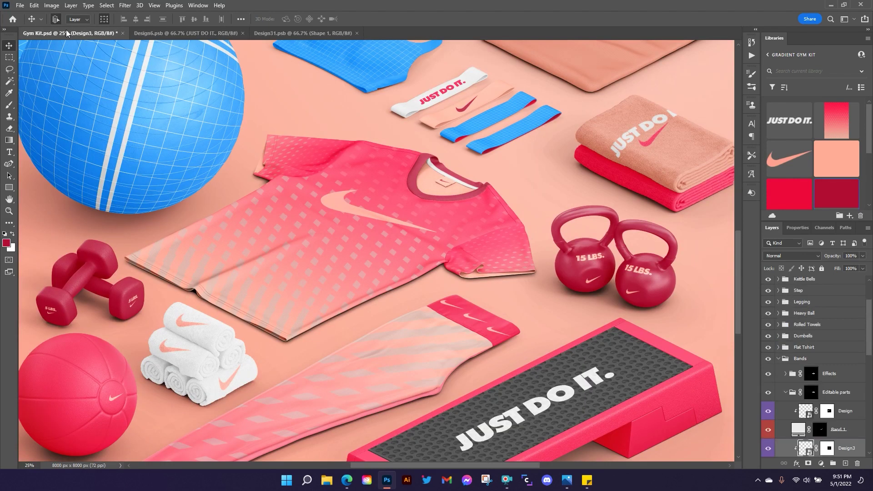
Open Band 3's Design2 smart object and duplicate the Shape 1 swoosh layer from Design31.psb into Design22.psb.
scroll(822, 369, "down", 3)
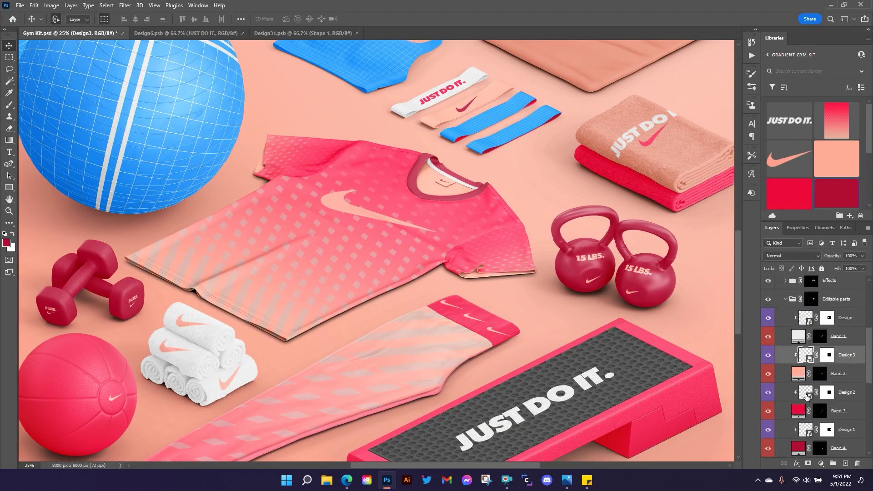
double_click(808, 397)
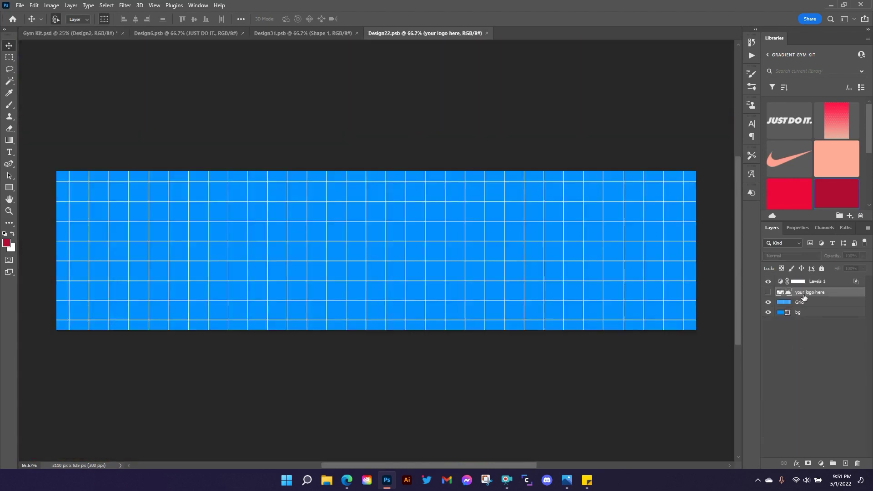
left_click_drag(791, 158, 793, 195)
left_click(272, 33)
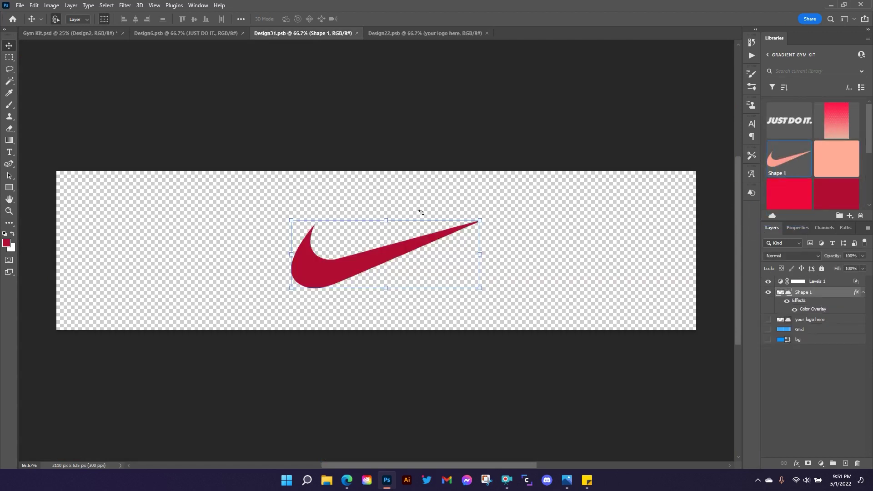
right_click(809, 298)
left_click(712, 65)
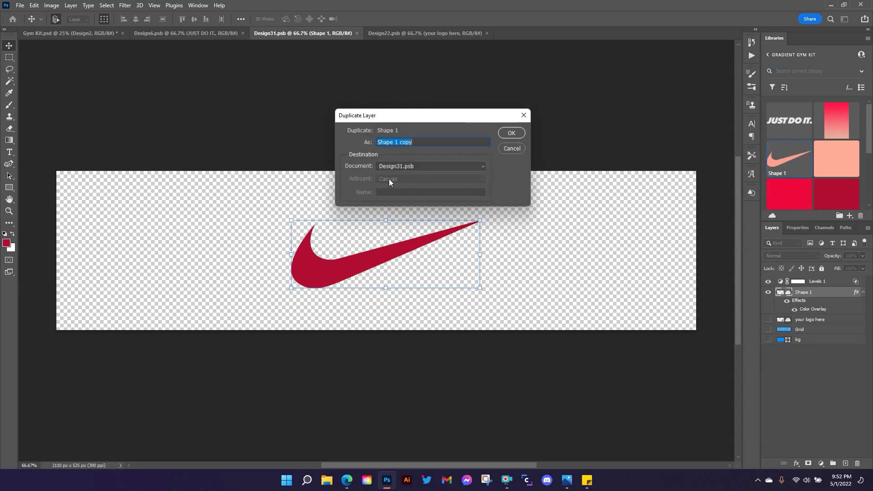
left_click(410, 166)
left_click(400, 201)
left_click(510, 133)
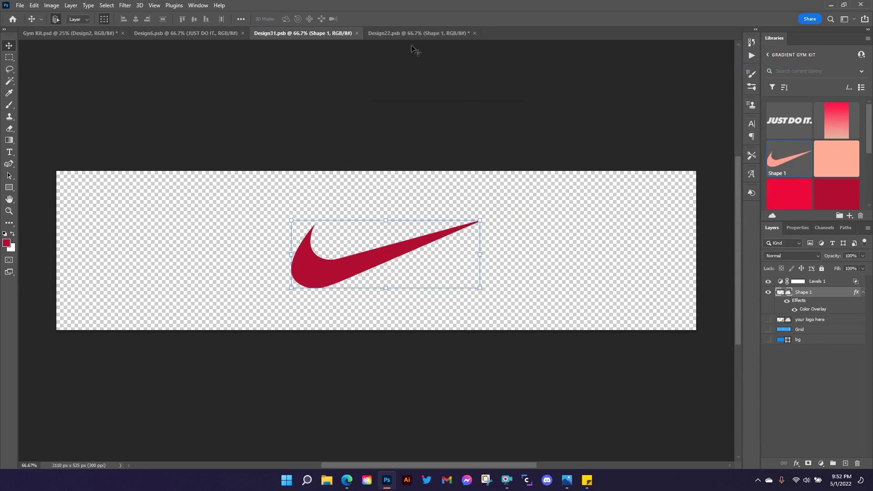
left_click(414, 33)
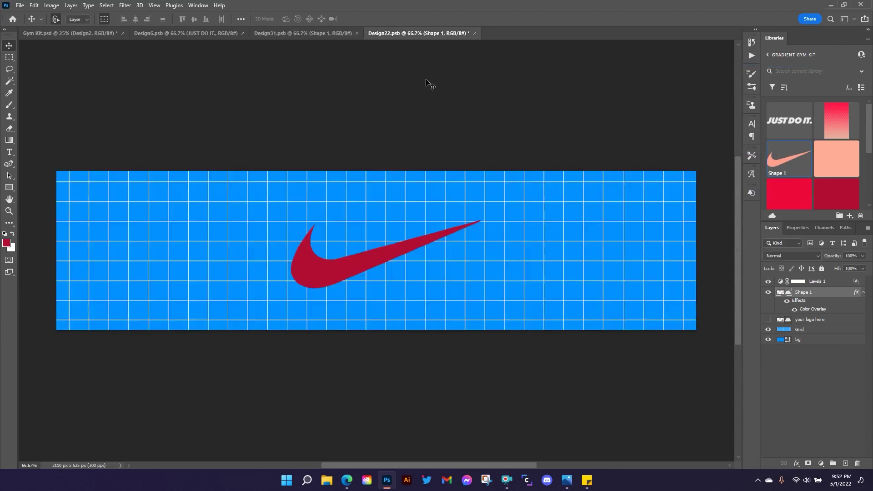
Set the Color Overlay of the swoosh layer in Design22.psb to off-white #eaeaea.
double_click(813, 309)
left_click(703, 252)
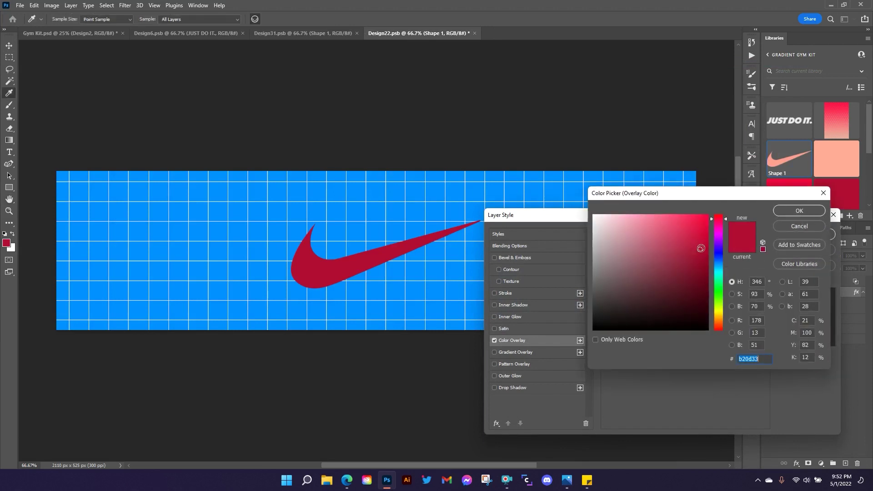
type("eaeaea")
left_click(775, 213)
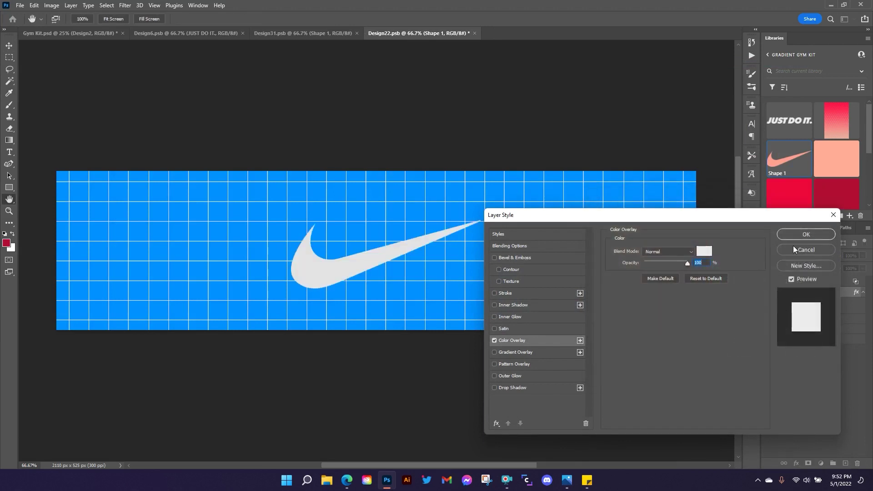
left_click(797, 235)
Hide the Grid and bg layers in Design22.psb, save the design and return to Gym Kit.psd.
left_click_drag(768, 330, 767, 347)
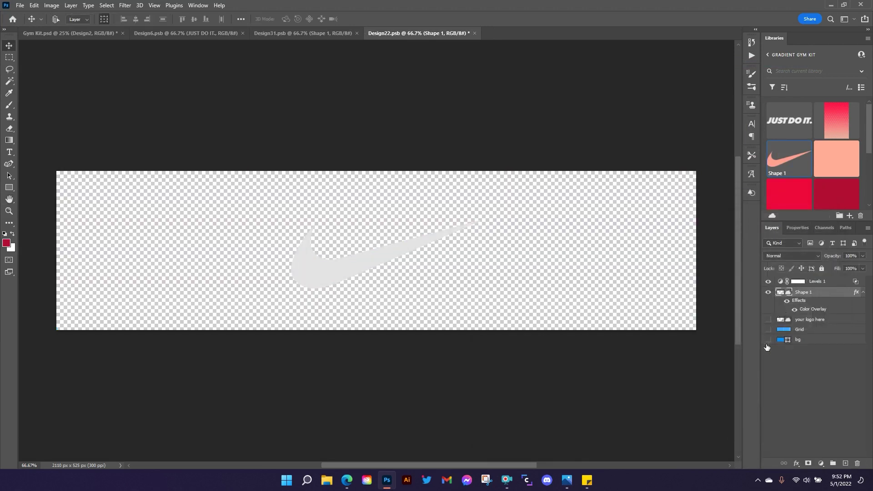
key("ctrl+s")
left_click(91, 33)
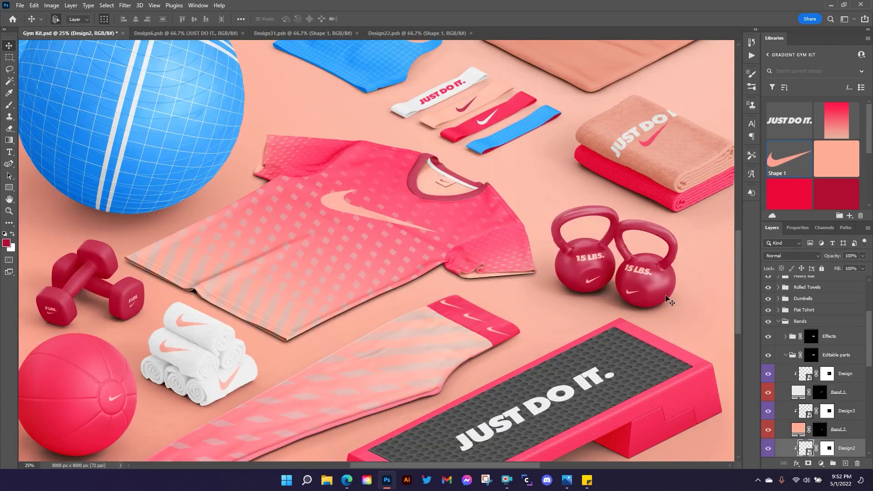
Open Band 4's Design1 smart object and duplicate the JUST DO IT. layer from Design6.psb into Design13.psb.
scroll(789, 349, "down", 1)
double_click(809, 433)
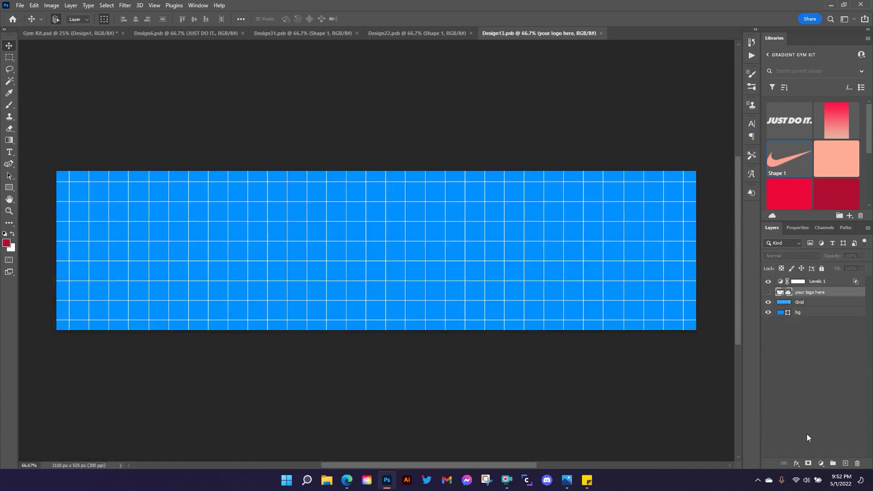
left_click(225, 33)
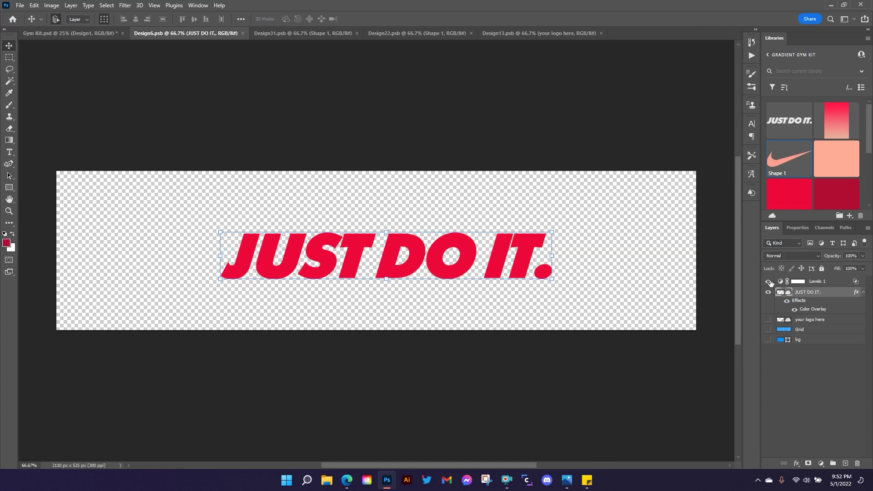
right_click(812, 294)
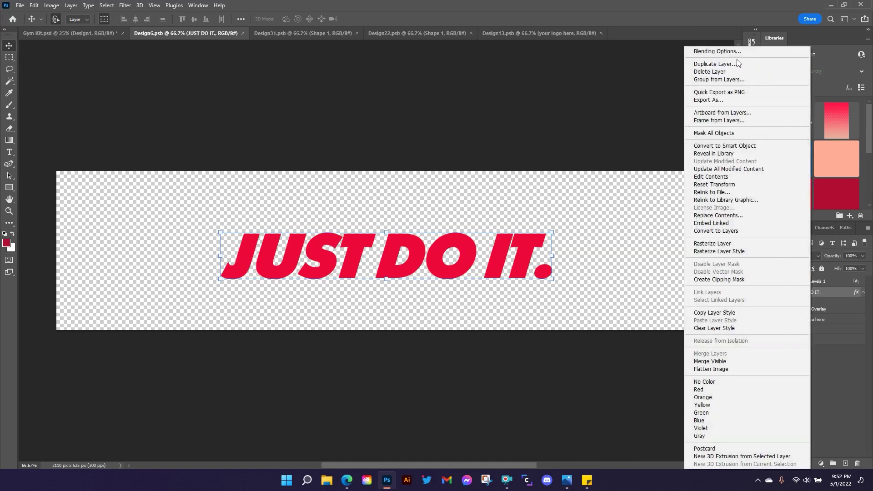
left_click(735, 65)
left_click(439, 166)
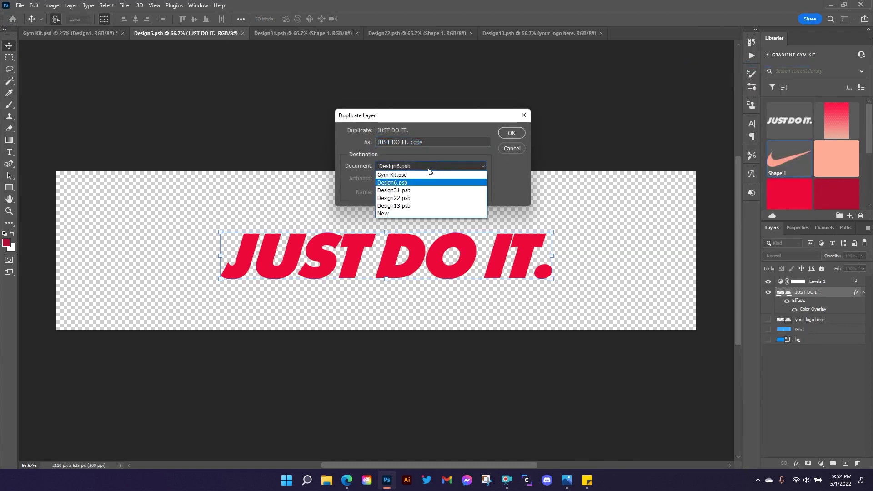
left_click(459, 206)
left_click(511, 133)
left_click(520, 35)
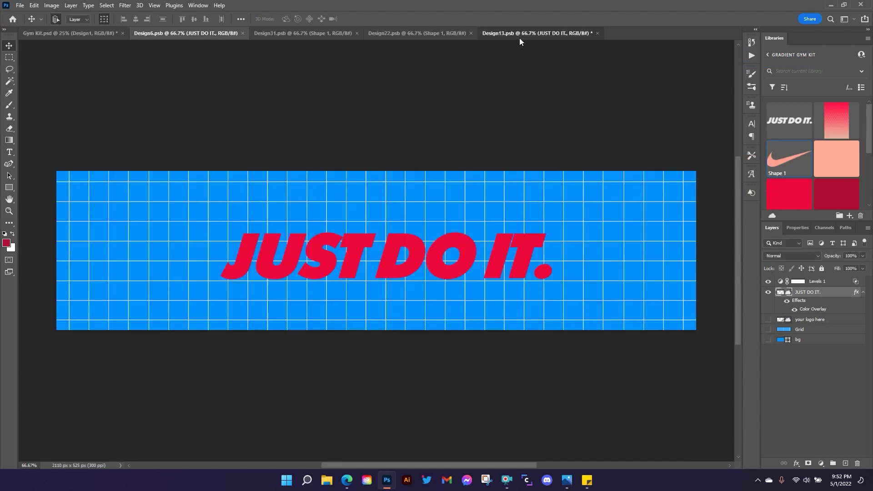
Set the Color Overlay of the JUST DO IT. layer in Design13.psb to off-white #eaeaea.
double_click(805, 310)
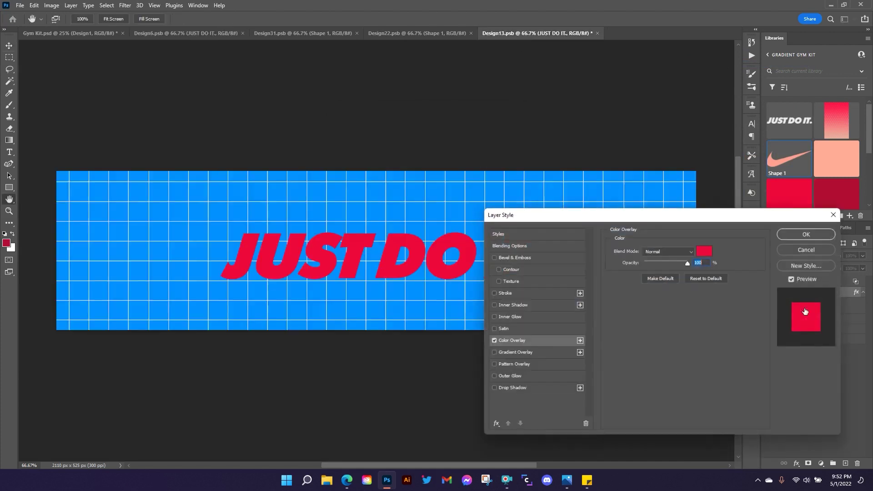
left_click(700, 252)
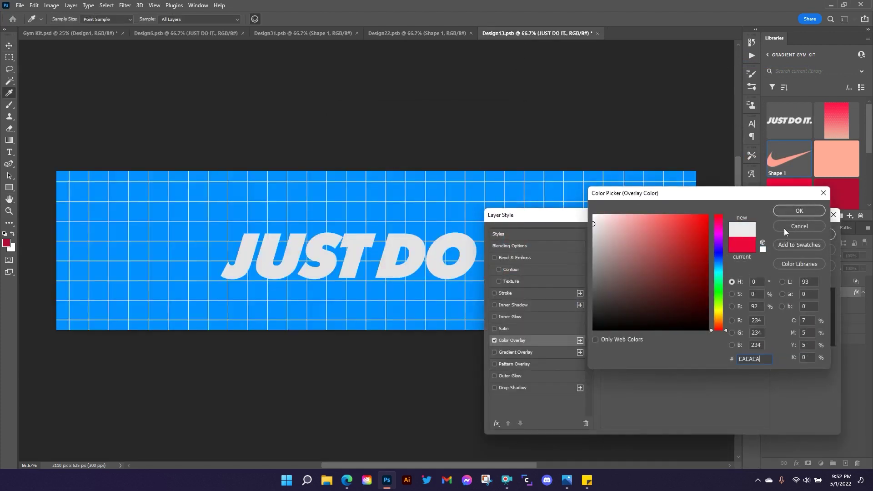
left_click(794, 214)
left_click(798, 232)
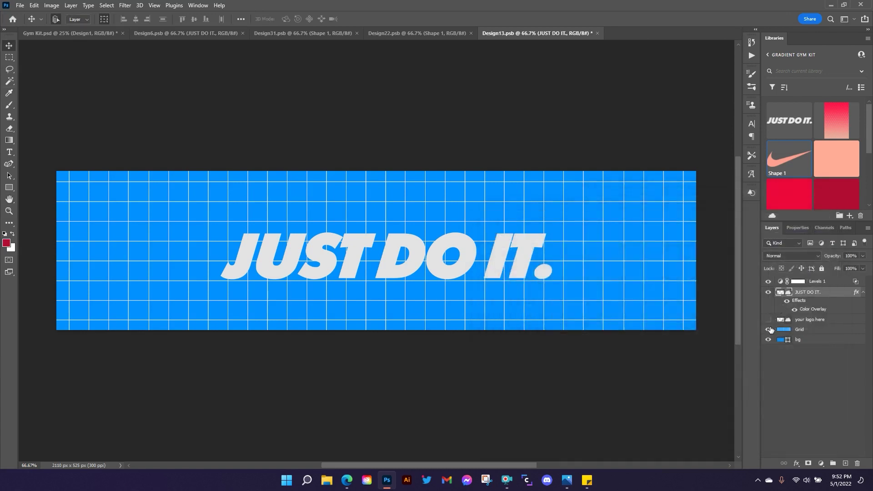
Hide the Grid and bg layers in Design13.psb, save it and close all four band design documents.
left_click_drag(768, 329, 768, 340)
key("ctrl+s")
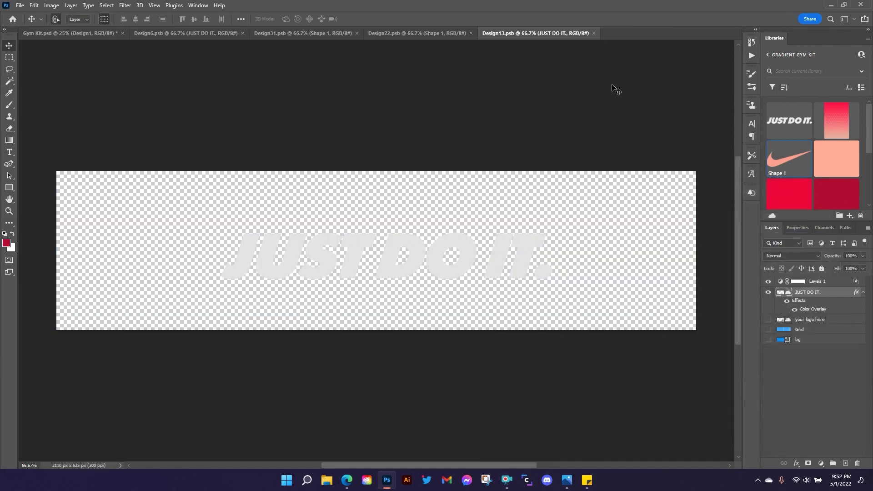
left_click(594, 33)
left_click(471, 33)
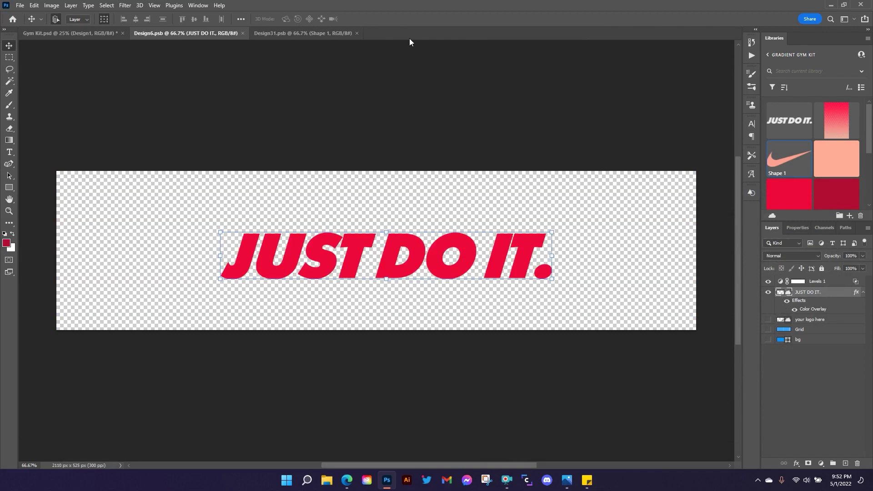
left_click(357, 33)
left_click(242, 34)
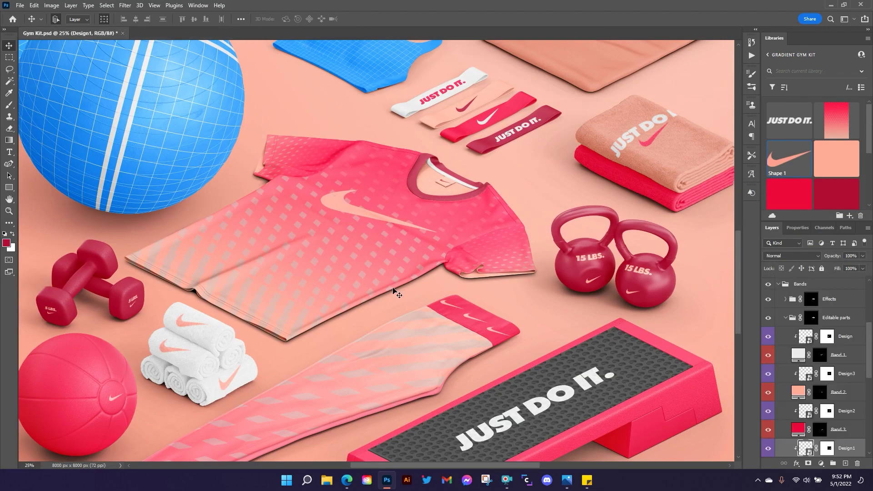
Collapse the Bands layer group and expand the Sports Bra group with the blue bra in view.
left_click_drag(405, 145, 384, 292)
scroll(321, 303, "up", 2)
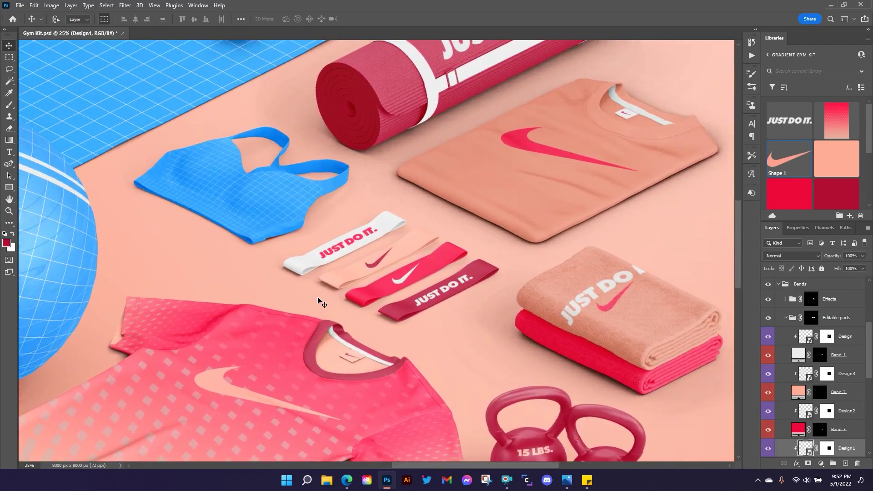
scroll(318, 302, "up", 2)
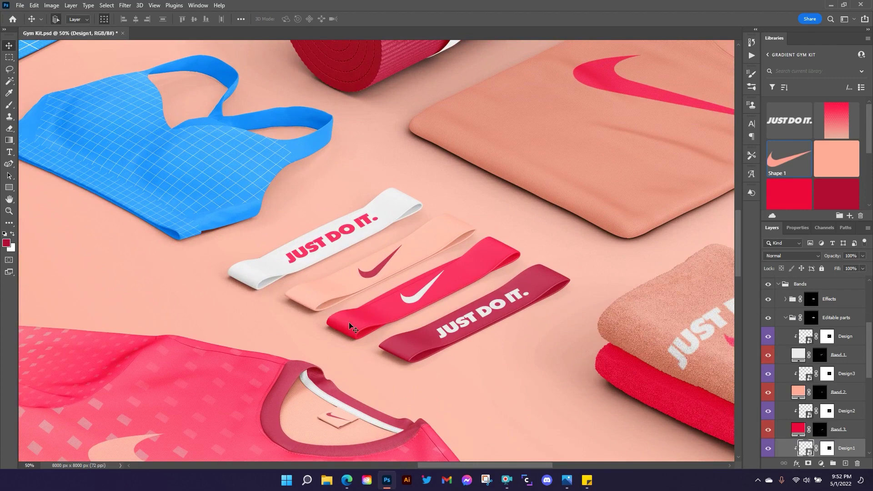
left_click_drag(358, 223, 448, 269)
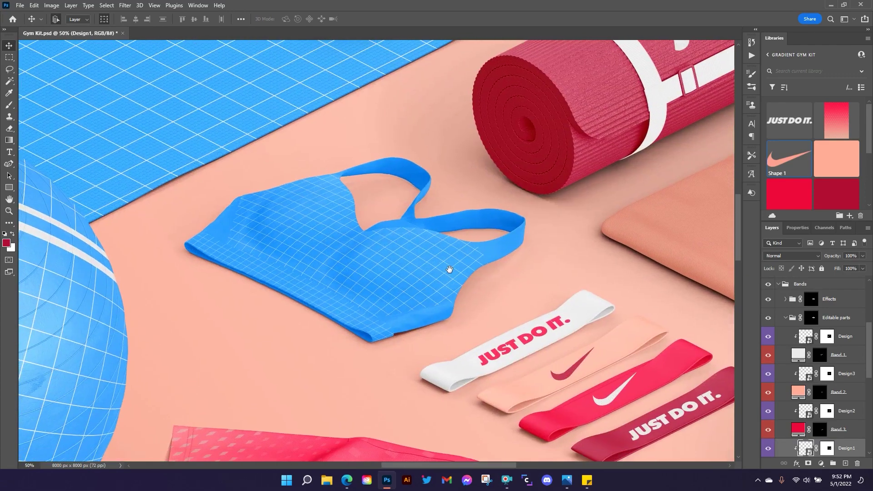
left_click(786, 318)
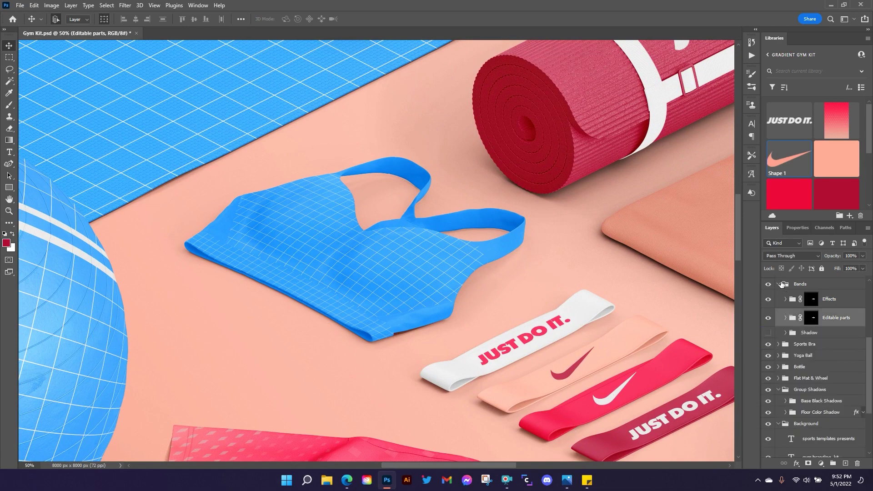
left_click(779, 284)
left_click(779, 296)
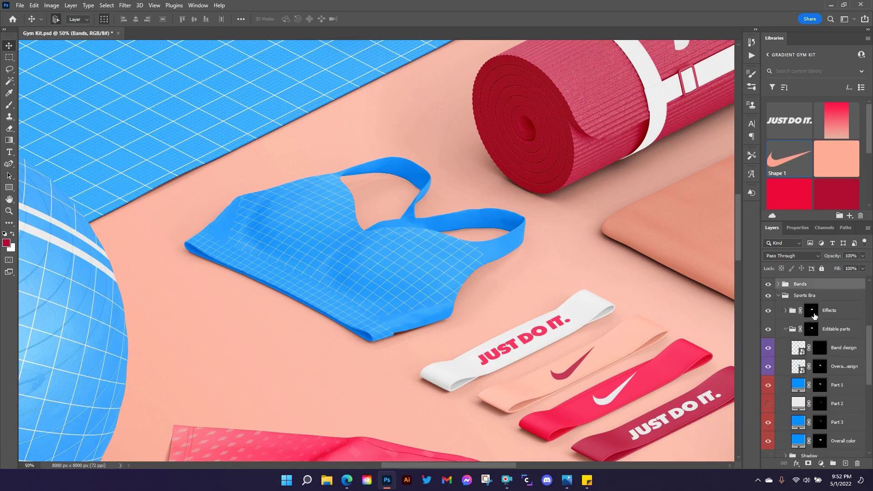
Hide the Sports Bra's Band design and Overall design smart object layers.
scroll(814, 316, "down", 3)
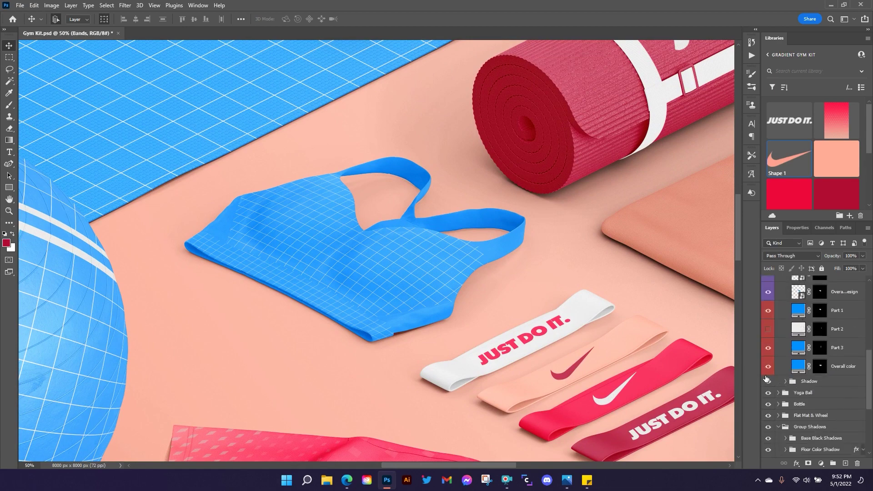
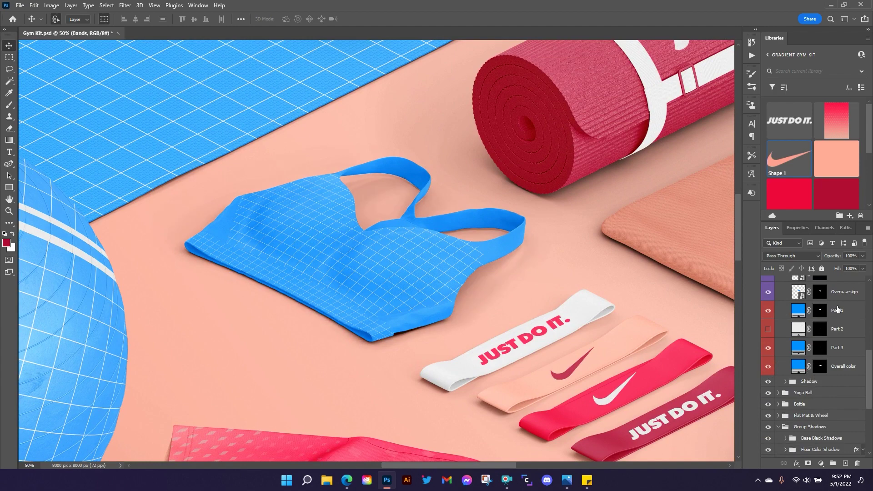
left_click(838, 330)
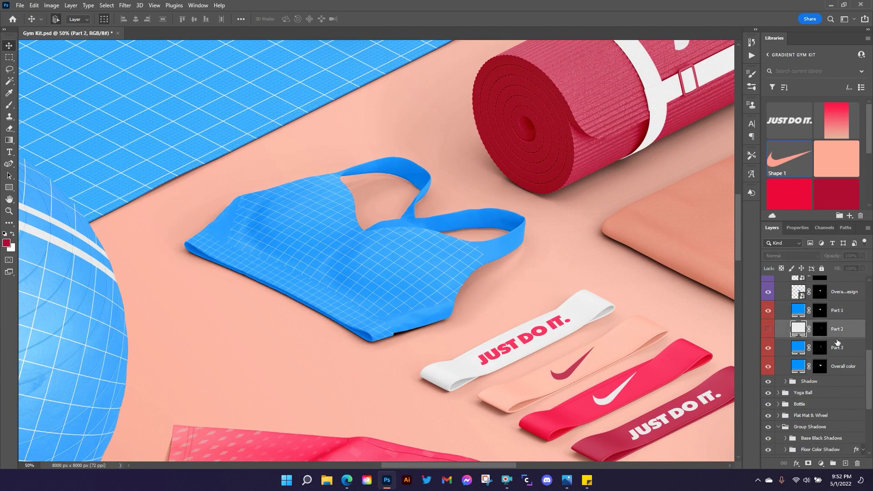
left_click(768, 330)
left_click(768, 293)
scroll(795, 327, "up", 1)
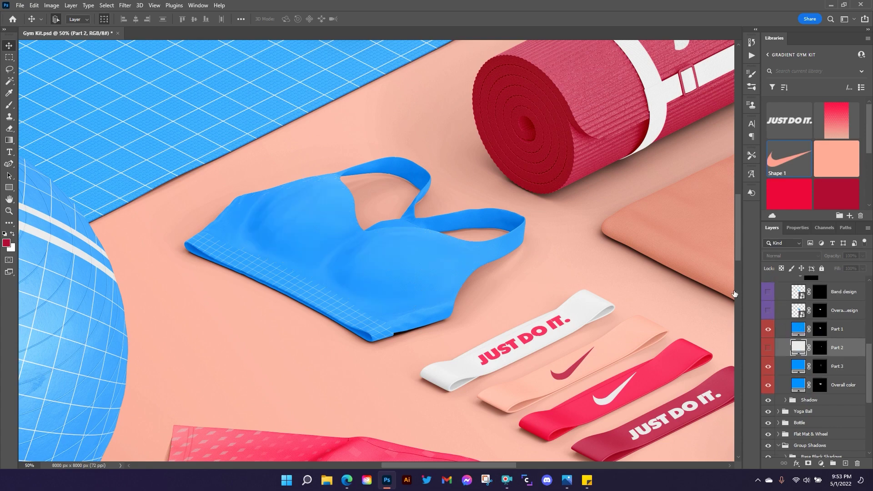
Recolour the Sports Bra's Overall color layer with the bright red library swatch, after trying dark red #B20D33.
left_click(838, 386)
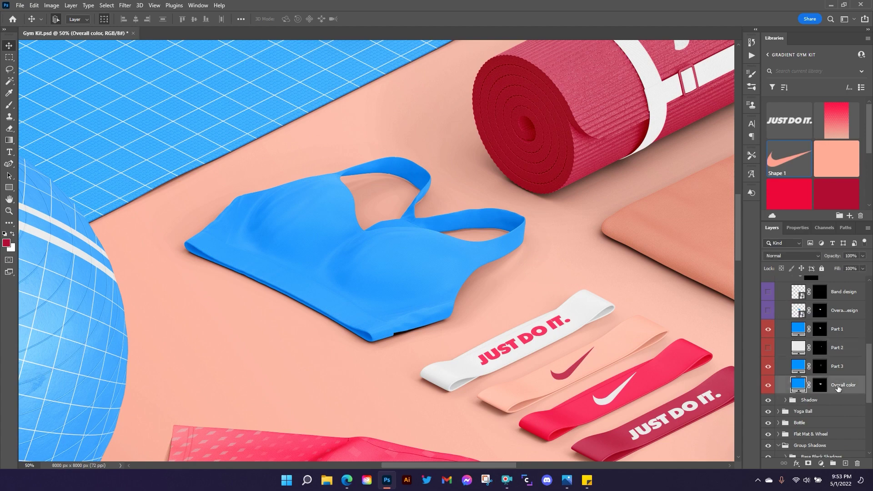
left_click(840, 195)
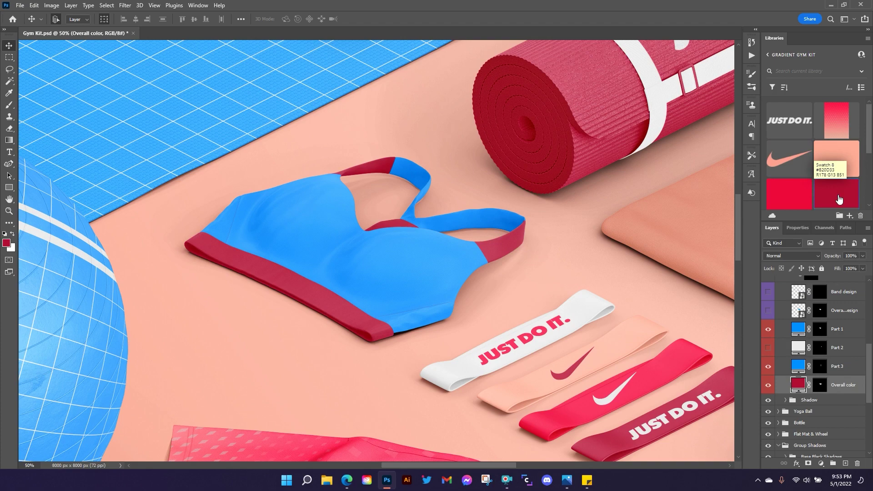
left_click(790, 197)
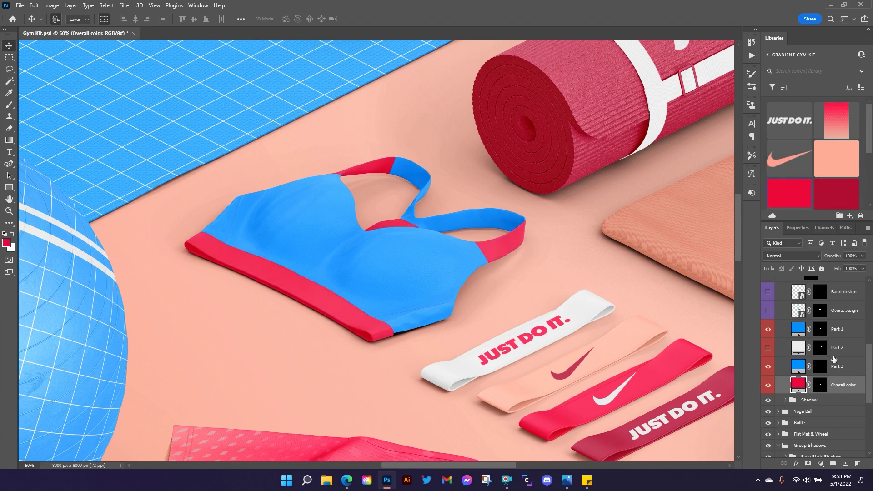
Recolour the Sports Bra's Part 3 layer with the bright red library swatch and its Part 1 layer with dark red #B20D33.
left_click(839, 368)
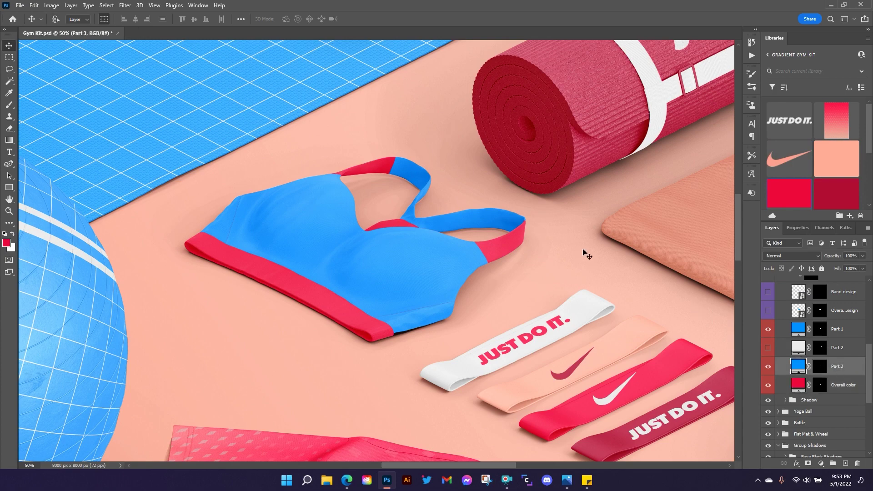
key("ctrl")
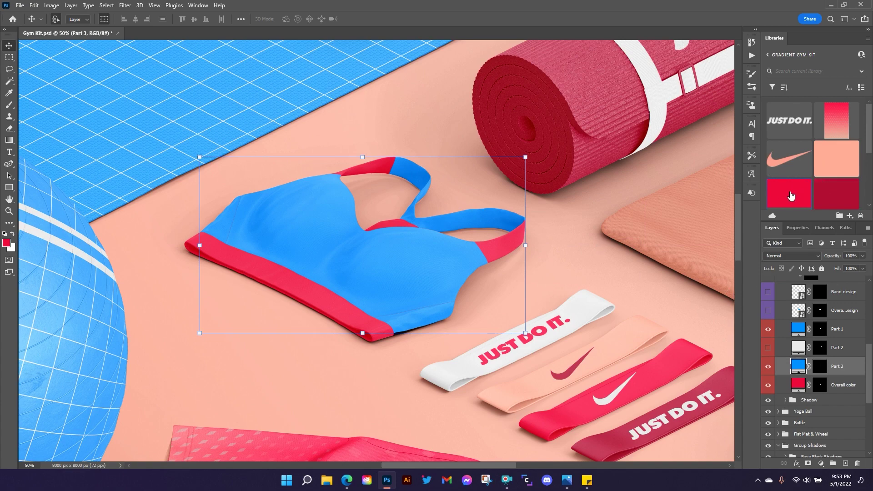
left_click(836, 194)
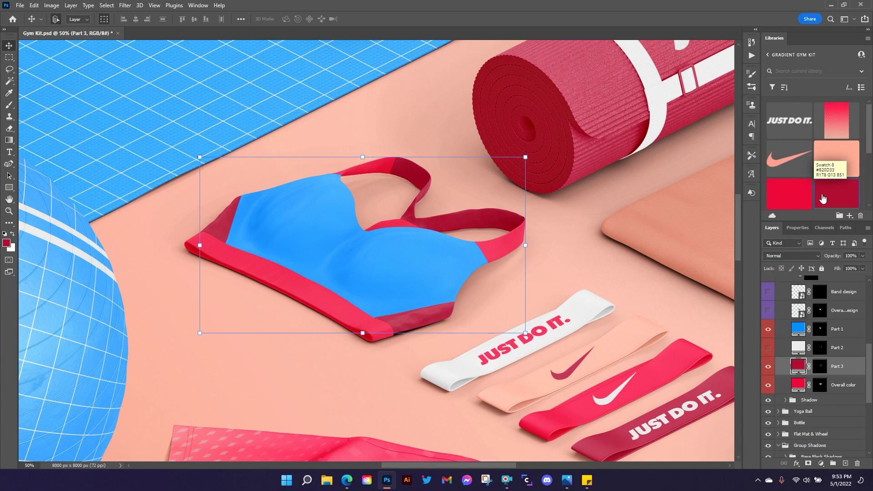
left_click(789, 196)
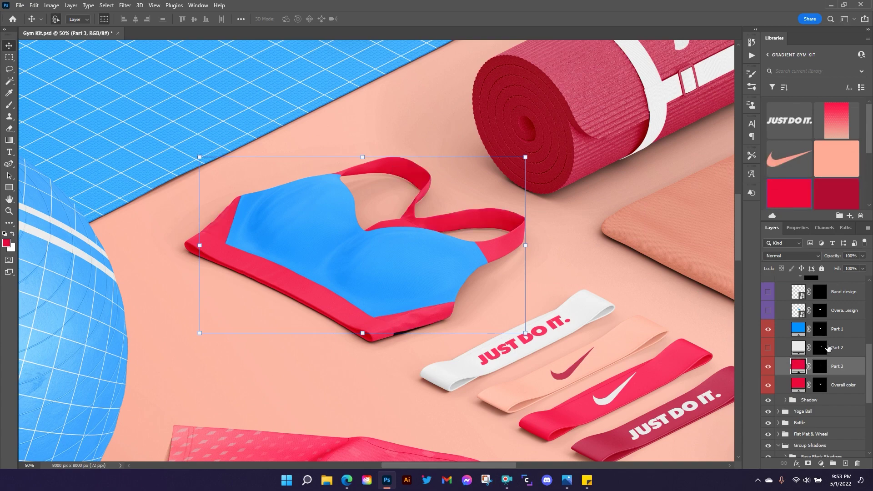
left_click(779, 335)
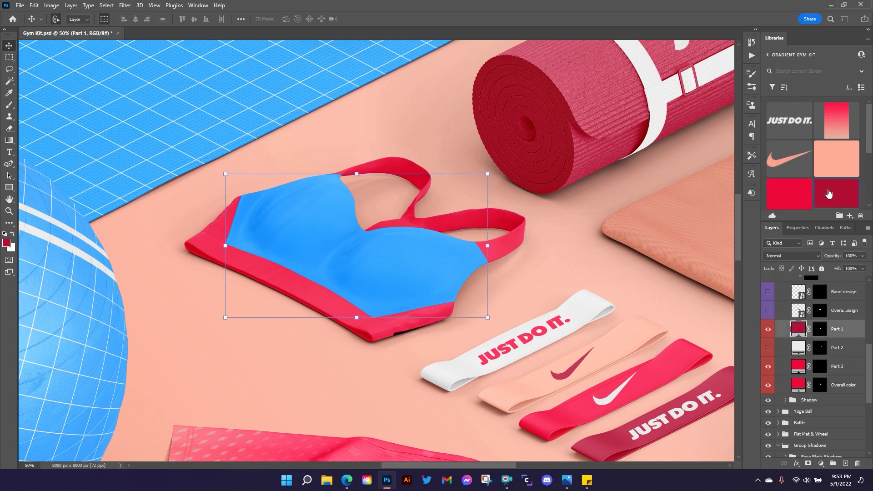
left_click(829, 194)
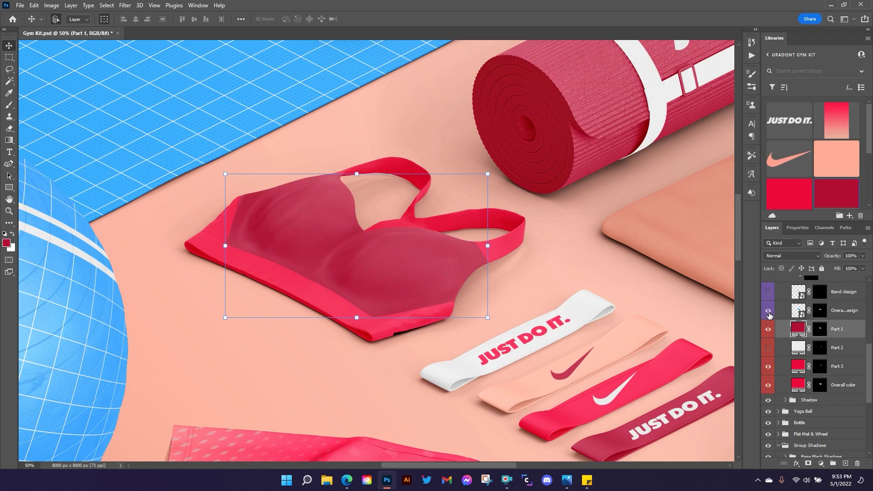
Show and open the bra's Overall design smart object, and place the library swoosh right of centre, scaled to about 43.5%.
double_click(803, 313)
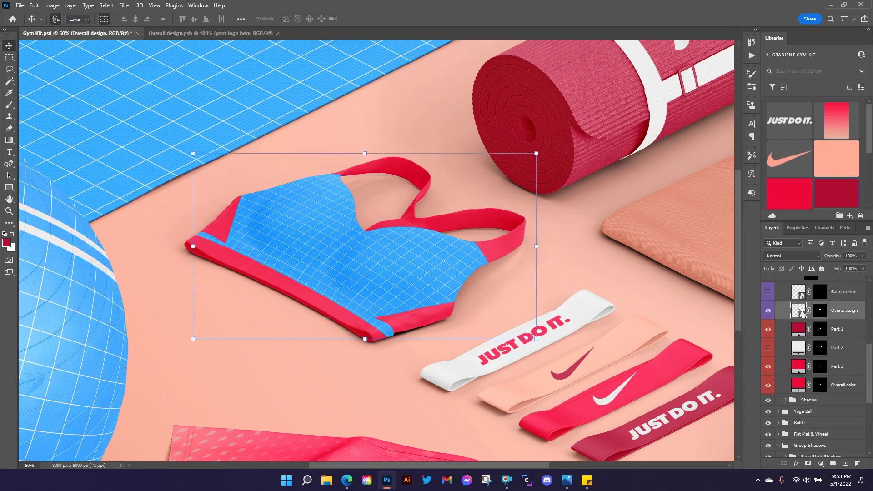
left_click_drag(786, 156, 512, 282)
left_click_drag(502, 249, 514, 255)
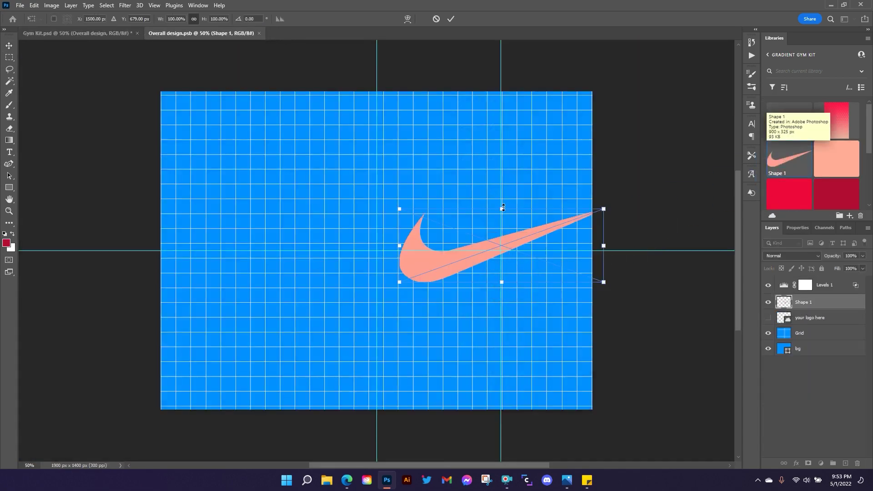
left_click_drag(503, 207, 512, 245)
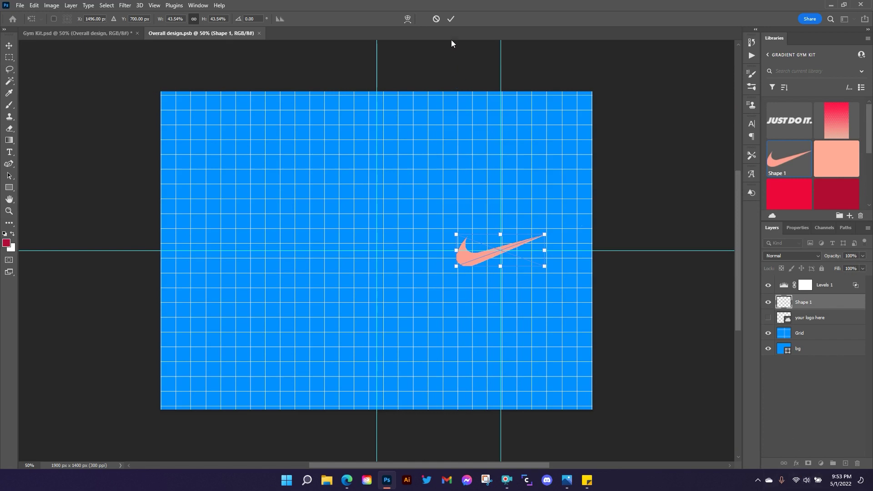
left_click(450, 19)
Apply an off-white Color Overlay to the swoosh in Overall design.psb.
left_click(799, 467)
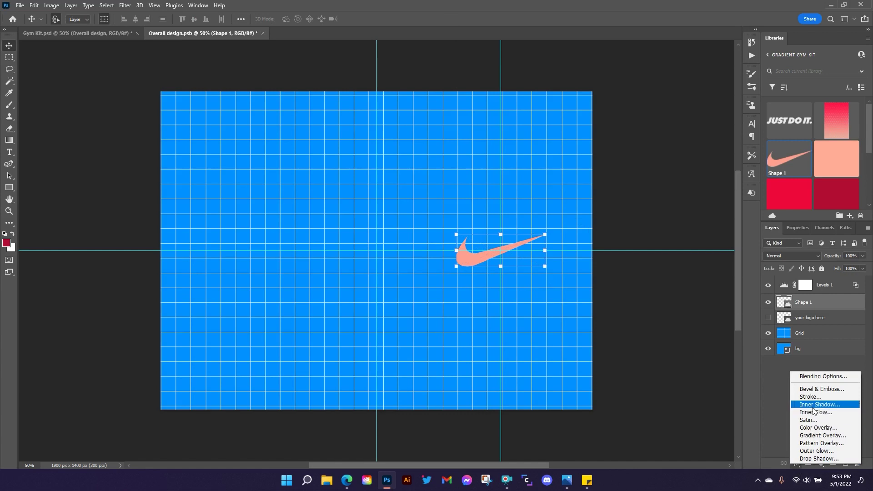
left_click(809, 427)
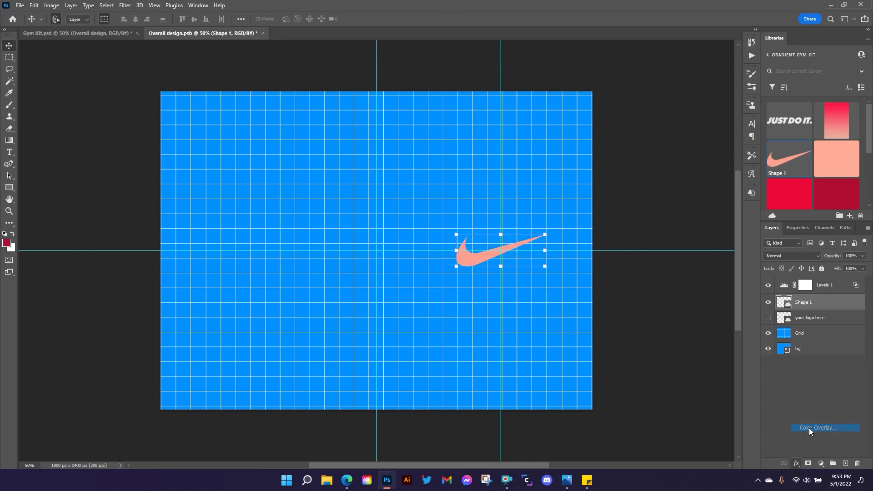
left_click(784, 236)
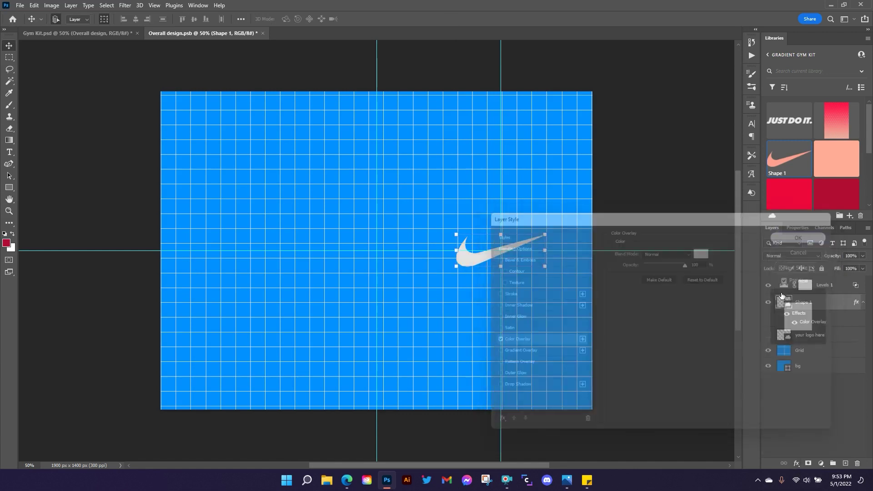
Hide the Grid and bg layers in Overall design.psb, save it and switch back to Gym Kit.psd.
left_click(767, 370)
key("ctrl+s")
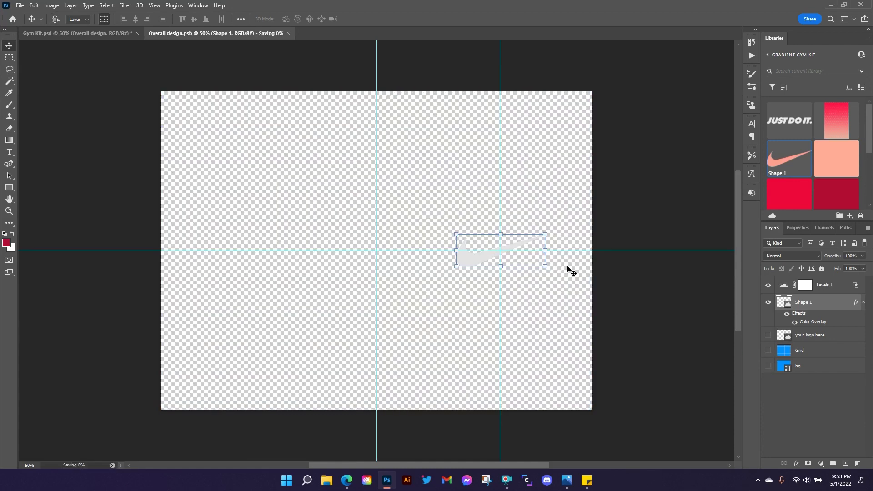
left_click(92, 36)
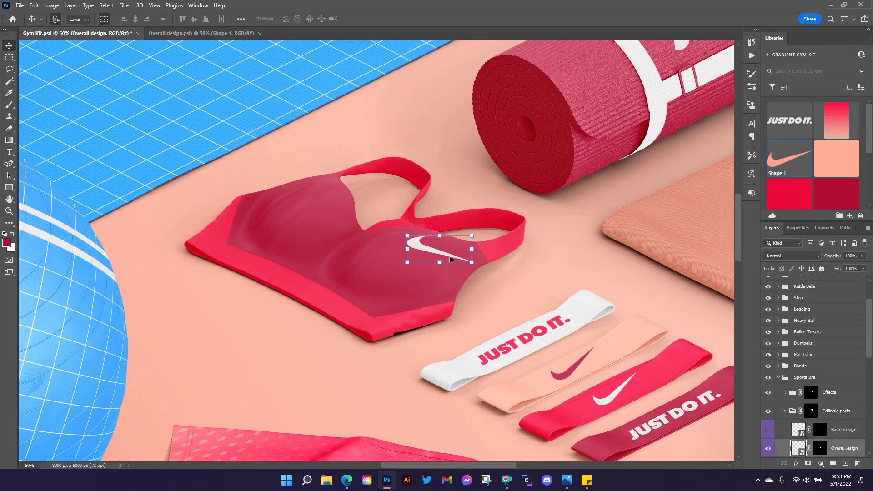
Show and open the bra's Band design smart object, and place the JUST DO IT. graphic at its centre, scaled to about 39%.
scroll(846, 382, "down", 3)
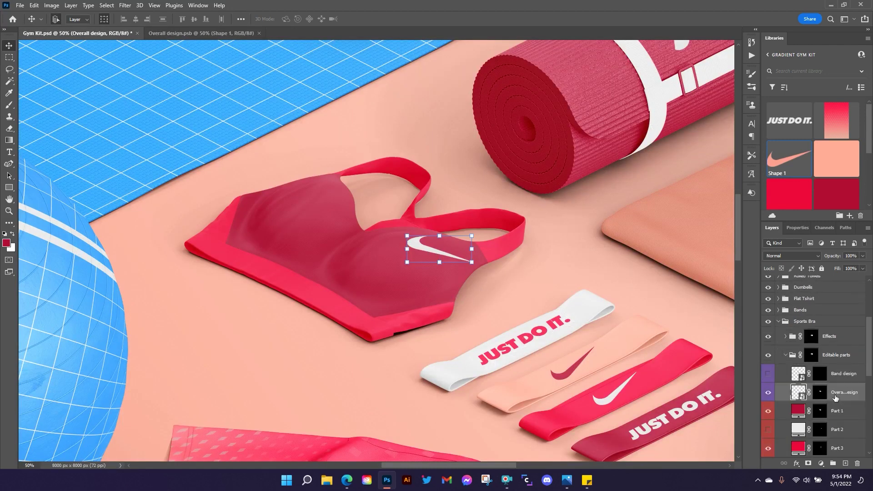
left_click(778, 374)
left_click(767, 374)
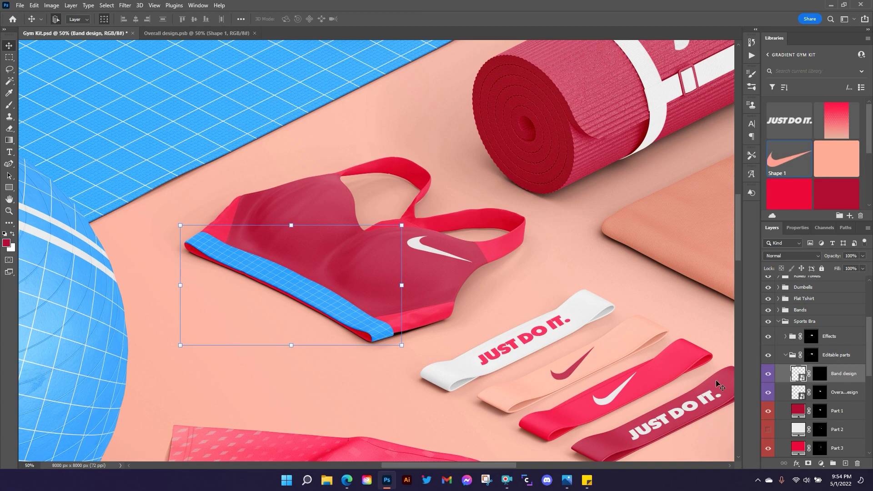
double_click(800, 376)
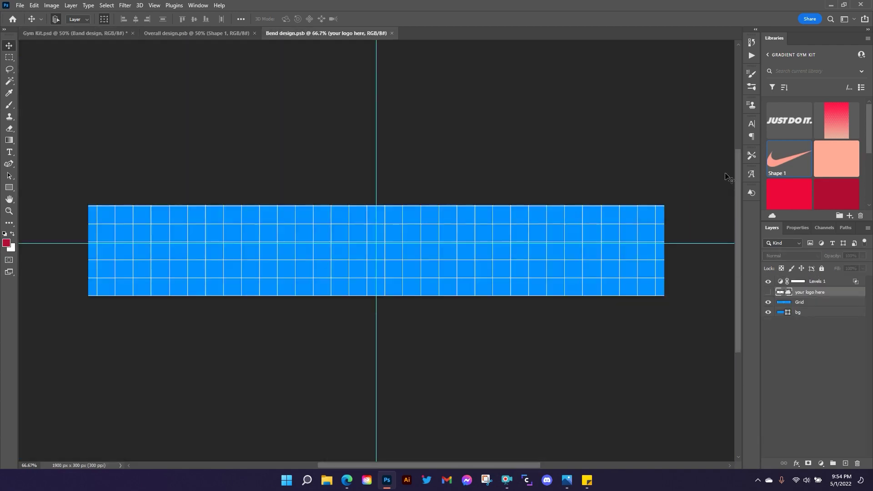
left_click_drag(789, 120, 381, 243)
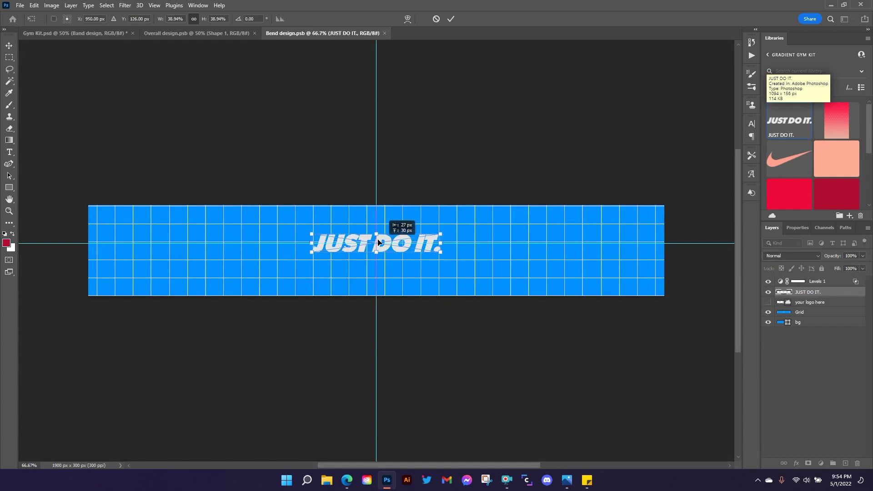
left_click(450, 19)
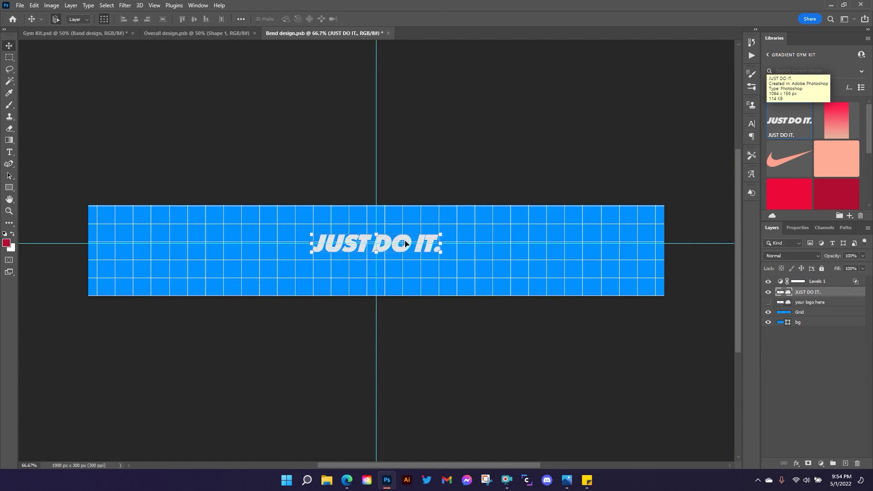
Duplicate the JUST DO IT. graphic to both sides of the original, in line along the band.
left_click_drag(407, 245, 585, 245)
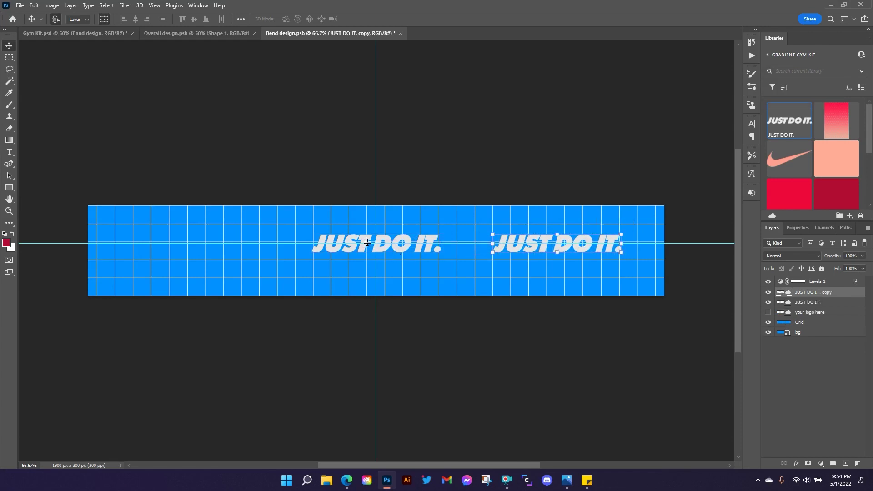
left_click(366, 240)
left_click_drag(366, 240, 182, 239)
Hide the Grid and bg layers of the band design, save it and close both bra design documents.
left_click_drag(768, 332, 769, 342)
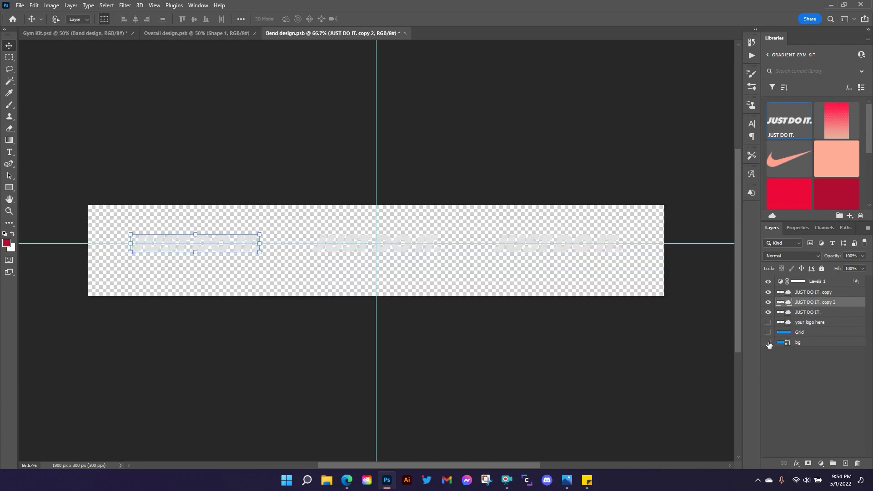
key("ctrl+s")
left_click(402, 32)
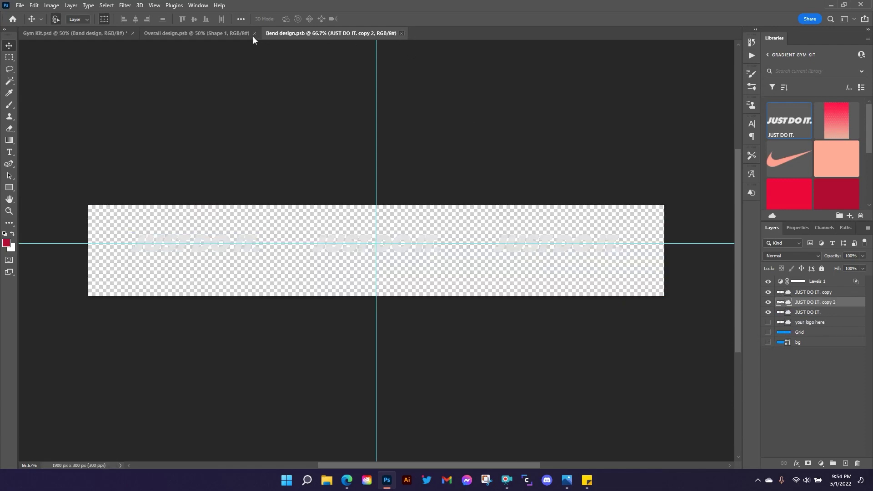
left_click(253, 33)
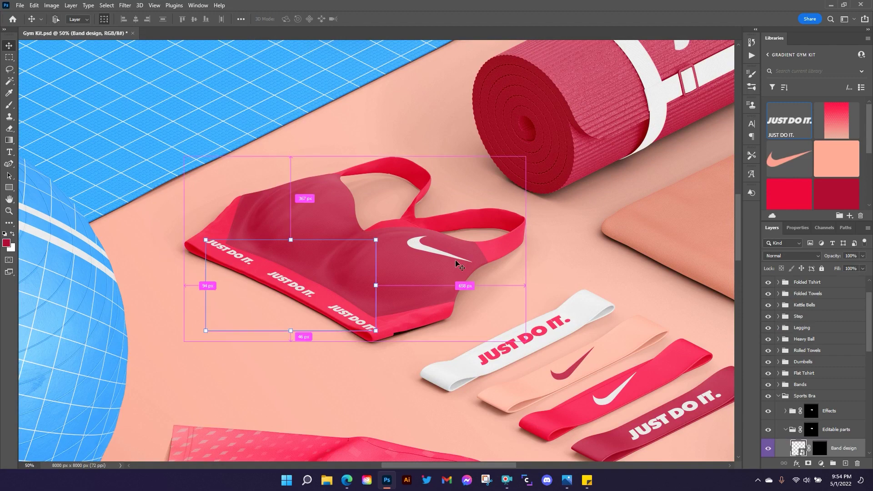
Collapse the Sports Bra group and expand the Yoga Ball group with the full kit in view.
scroll(456, 263, "down", 1)
scroll(456, 263, "down", 3)
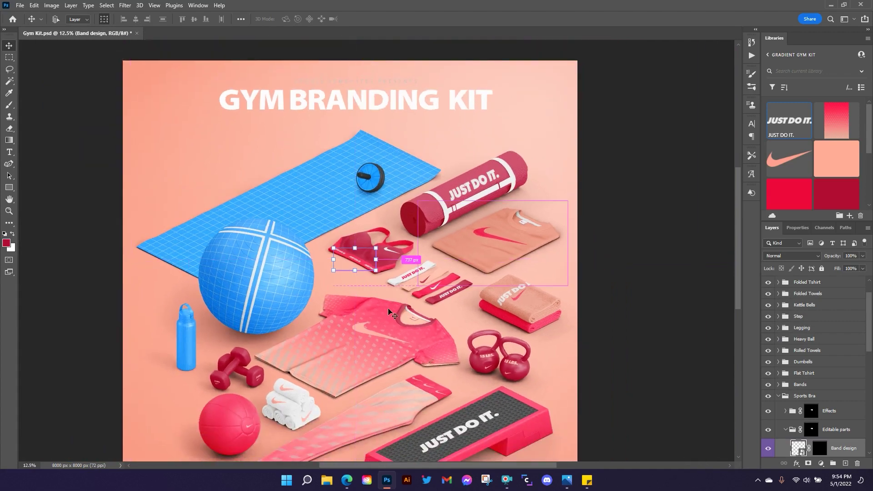
left_click_drag(390, 312, 432, 275)
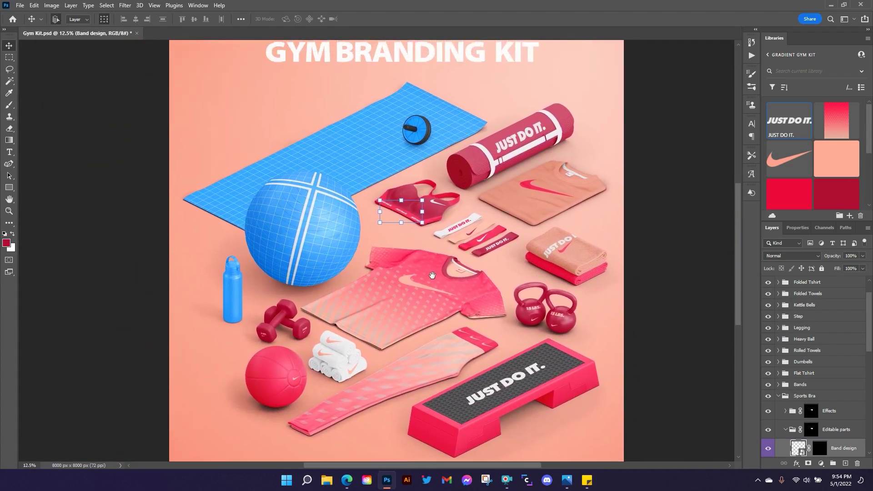
left_click(779, 396)
scroll(803, 347, "down", 3)
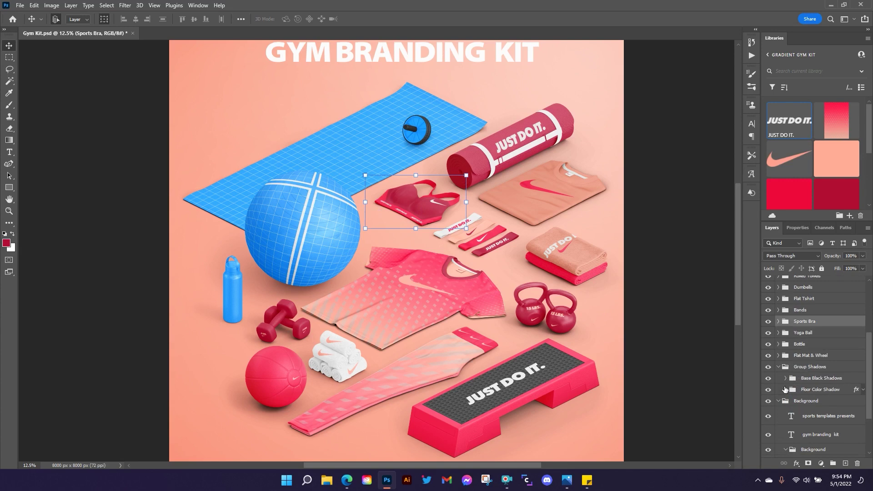
left_click(779, 334)
scroll(809, 331, "down", 2)
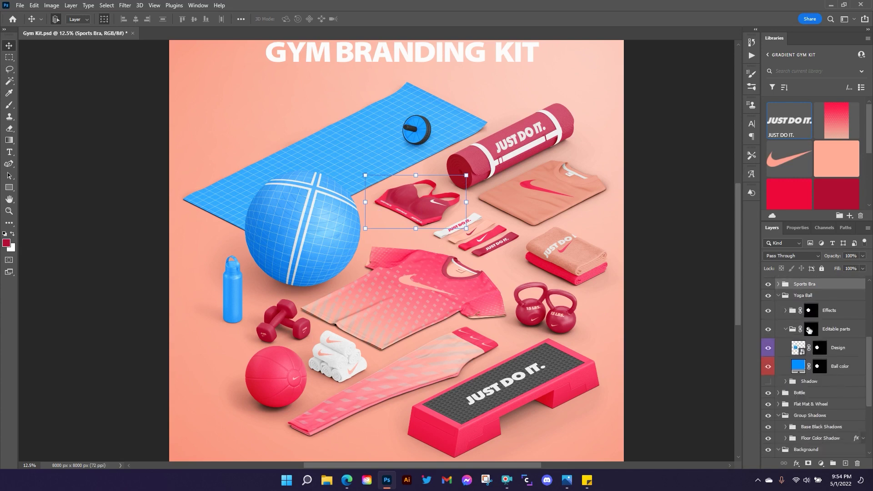
Recolour the Yoga Ball's Ball color layer with the peach library swatch, briefly hiding the Design layer to preview it.
left_click(840, 369)
left_click(836, 157)
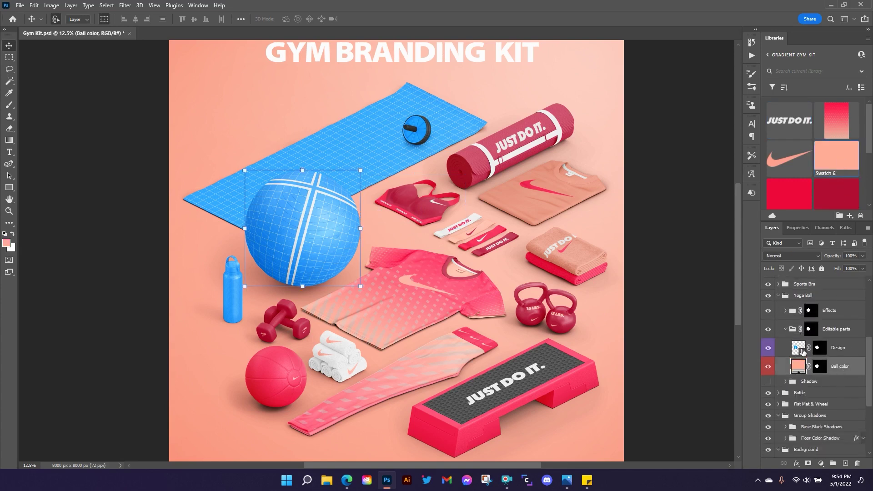
left_click(768, 348)
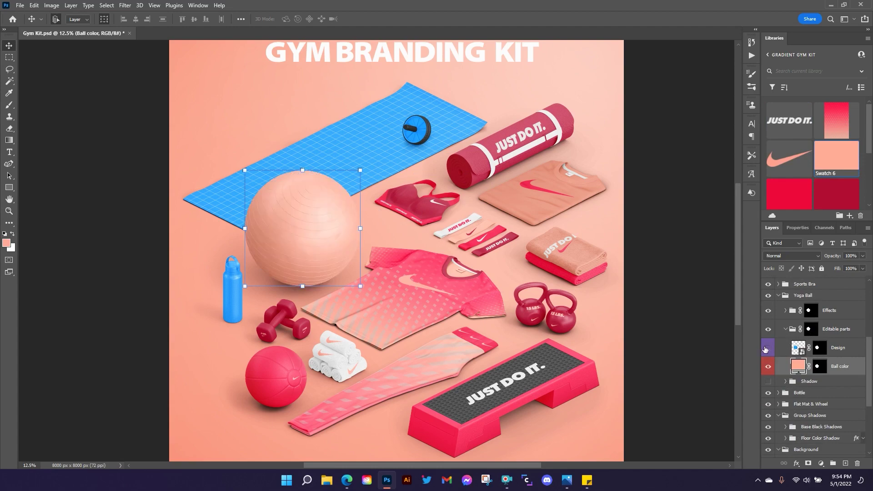
left_click(768, 348)
Open the Yoga Ball's Design smart object, show the placeholder logo layer and place the library swoosh below the logo at 100%.
double_click(802, 351)
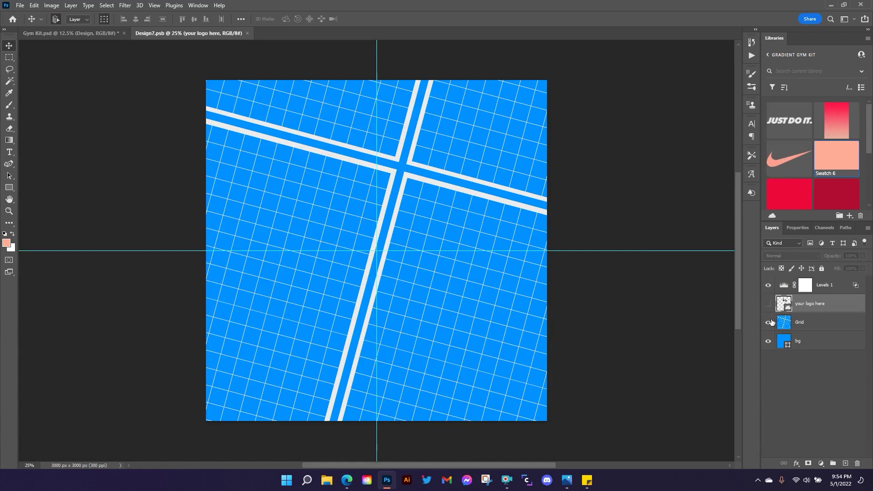
left_click(768, 304)
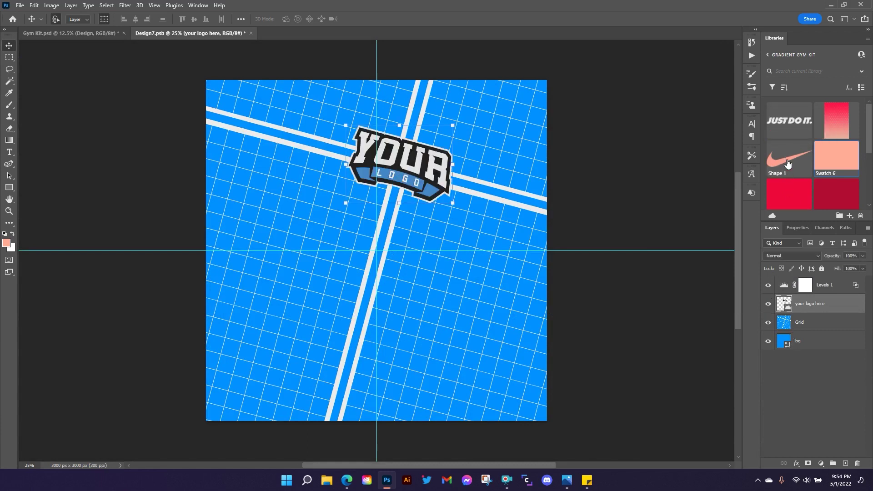
left_click_drag(788, 163, 401, 246)
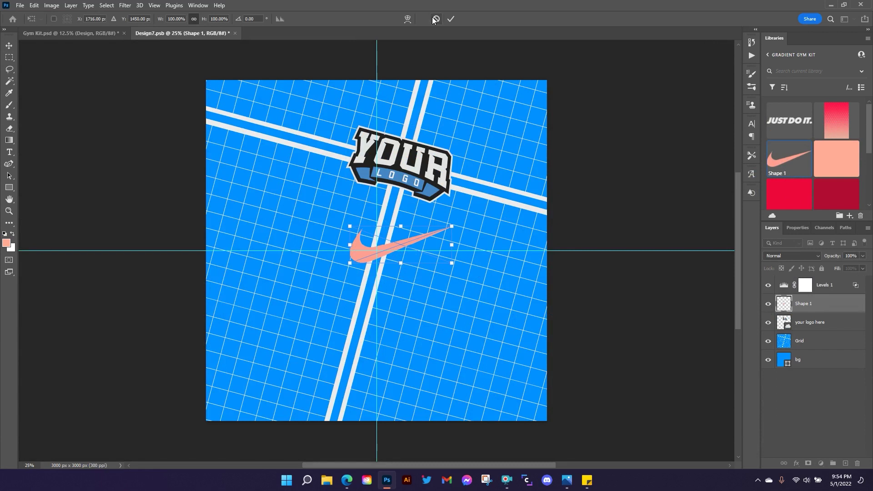
left_click(451, 19)
Add a Color Overlay to the placed swoosh using the dark red library swatch, #b20d33.
left_click(795, 463)
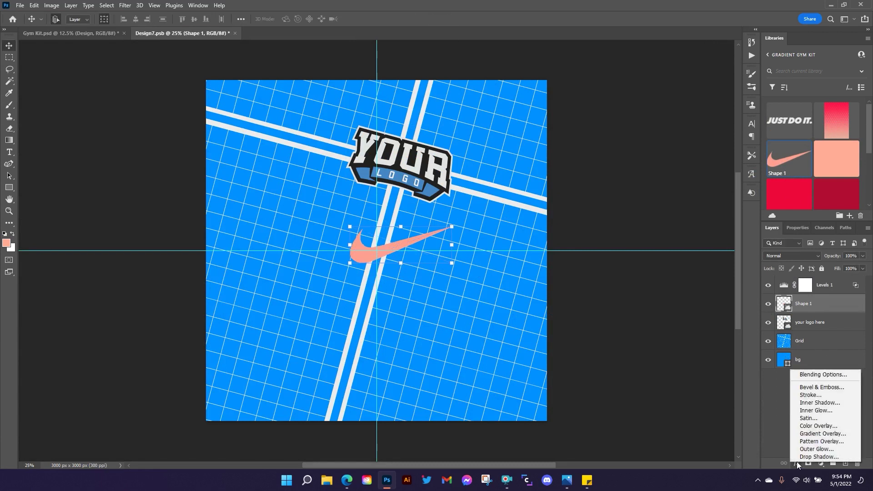
left_click(843, 197)
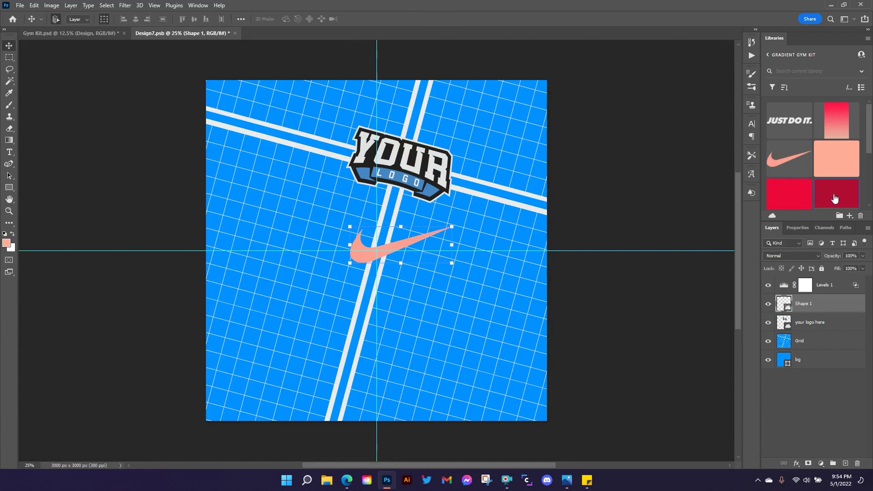
left_click(835, 199)
left_click(796, 463)
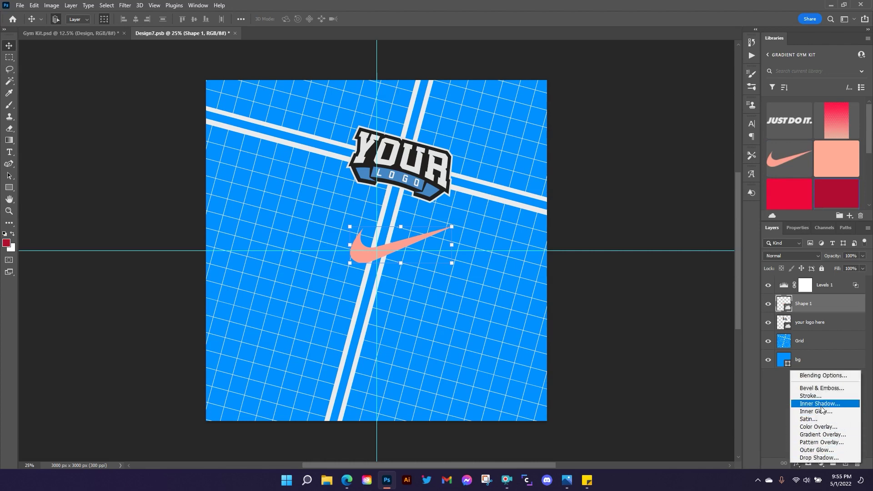
left_click(816, 427)
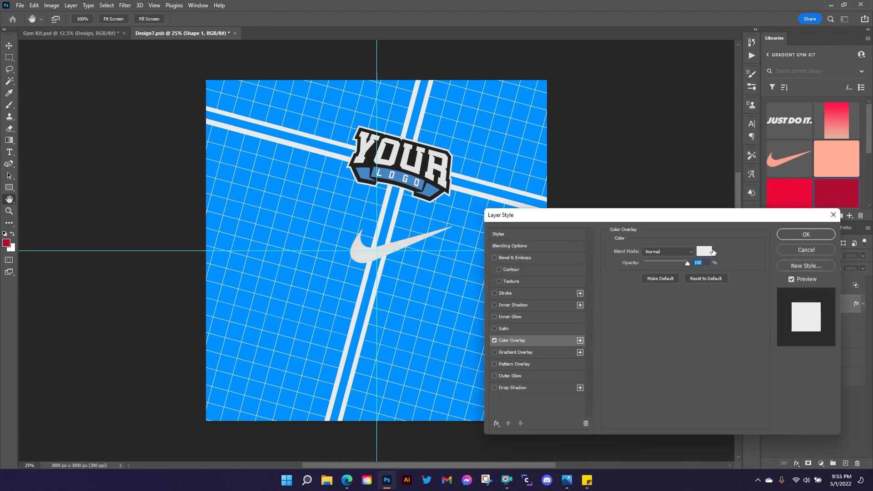
left_click(709, 254)
left_click(6, 243)
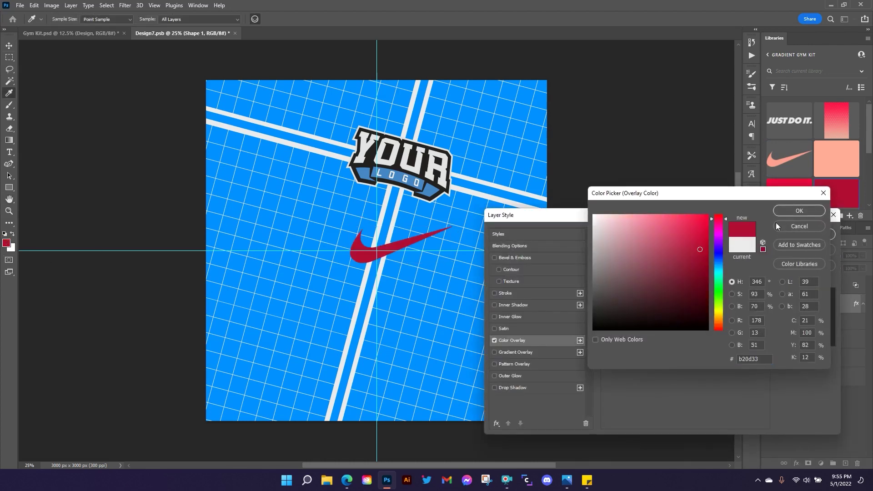
left_click(799, 211)
left_click(796, 236)
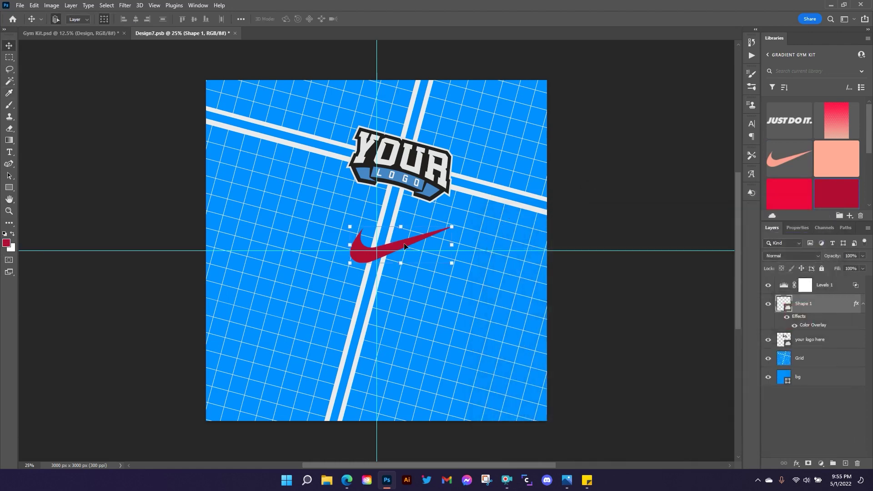
Move the swoosh onto the placeholder logo, scale it to 104.89% and rotate it about 14.5° to match the logo's tilt.
left_click_drag(403, 246, 456, 166)
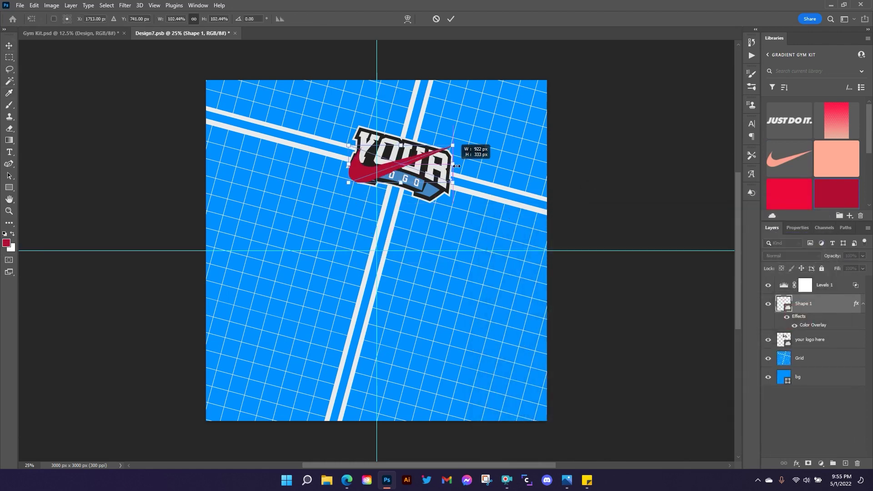
left_click_drag(349, 164, 344, 164)
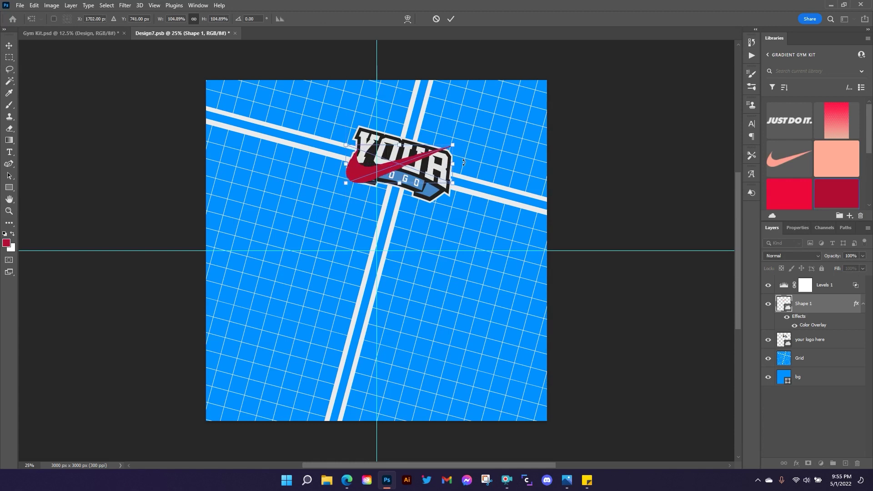
left_click_drag(463, 163, 466, 180)
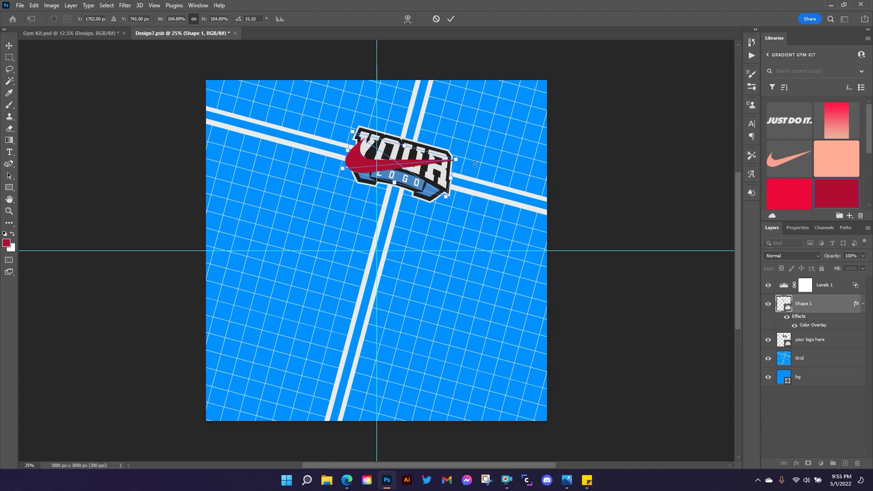
left_click_drag(470, 159, 473, 158)
Nudge the rotated swoosh to X 1730 px, Y 757 px over the placeholder logo and apply the transform.
key("Right")
key("Right")
key("Right")
key("Right")
key("Right")
key("Right")
key("Right")
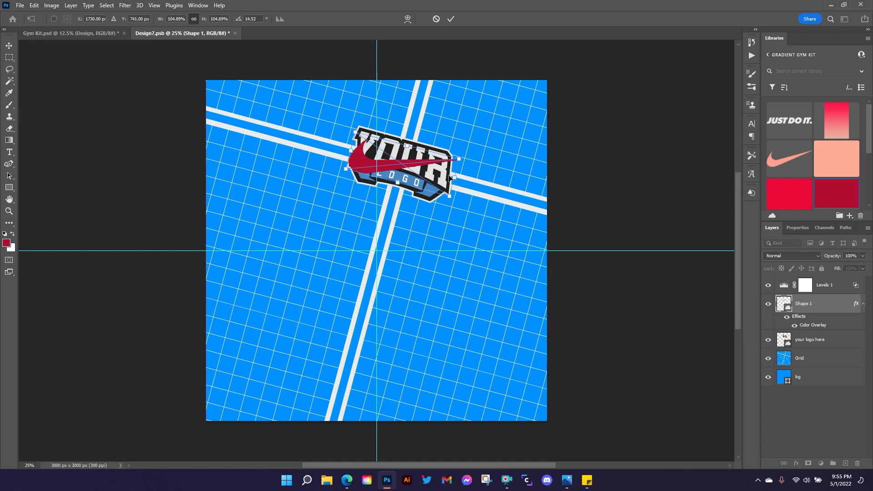
key("Down")
key("Down")
key("Down")
key("Down")
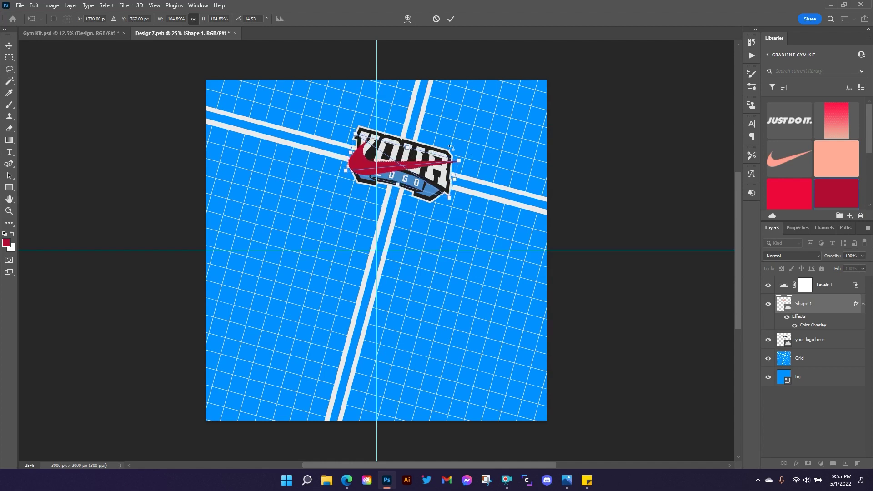
left_click(454, 19)
Hide the placeholder logo, Grid and bg layers, save the ball design and check it on the gym kit.
left_click_drag(768, 340, 765, 376)
key("ctrl+s")
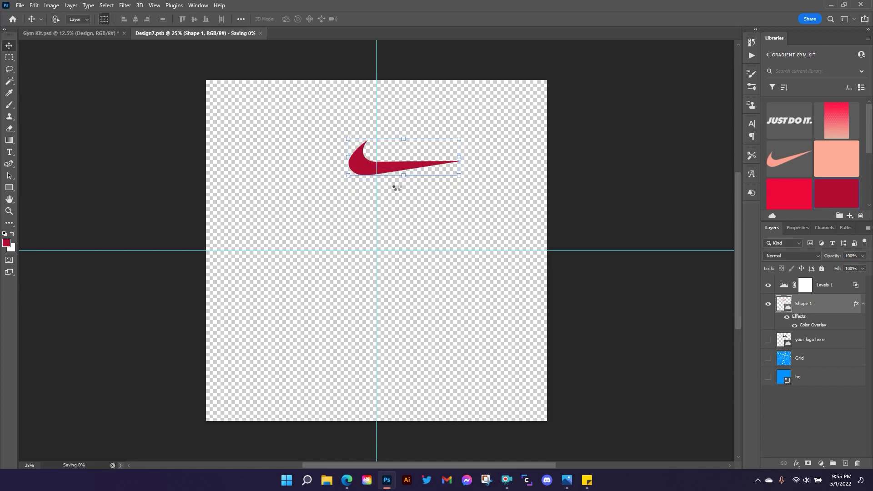
left_click(83, 32)
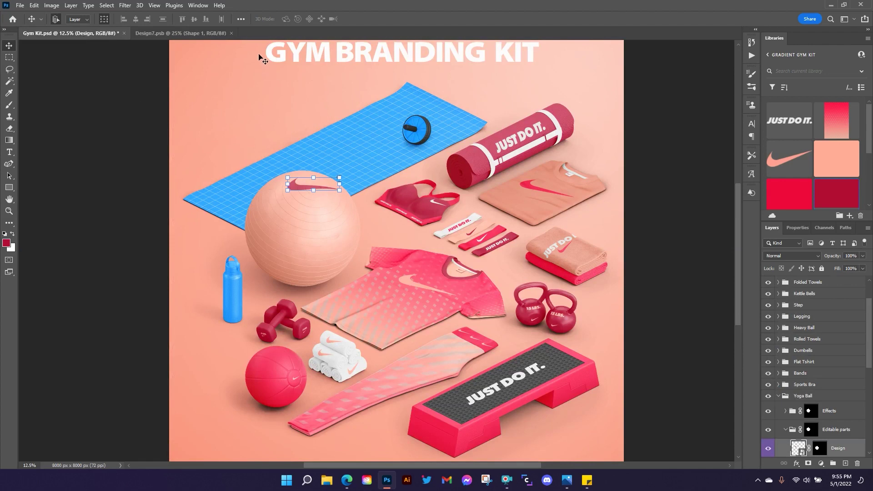
Shrink the ball design's swoosh to about a quarter of its size around its centre, save the design and close it.
left_click(196, 35)
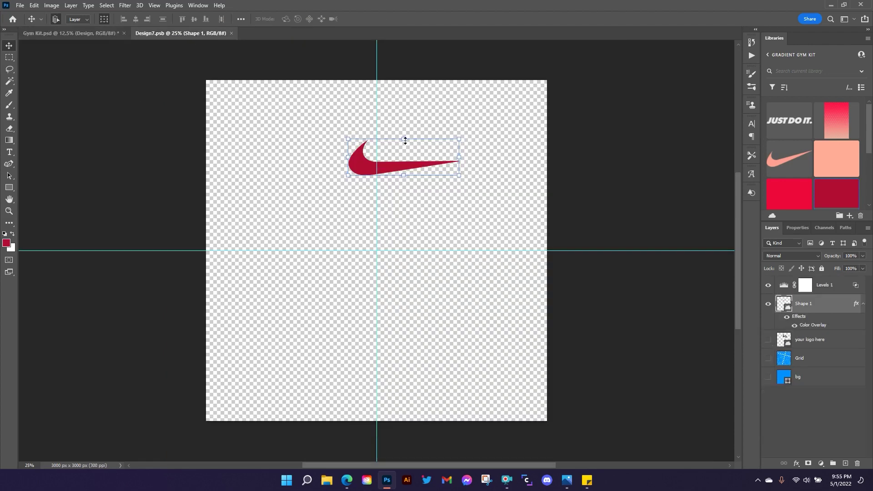
mouse_move(408, 178)
left_mouse_down()
mouse_move(395, 181)
mouse_move(402, 171)
left_mouse_up()
left_click(450, 19)
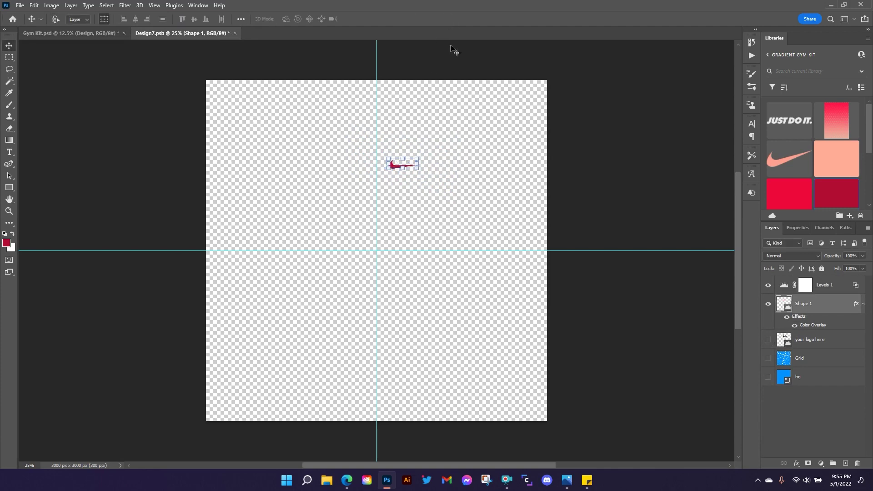
left_click(79, 37)
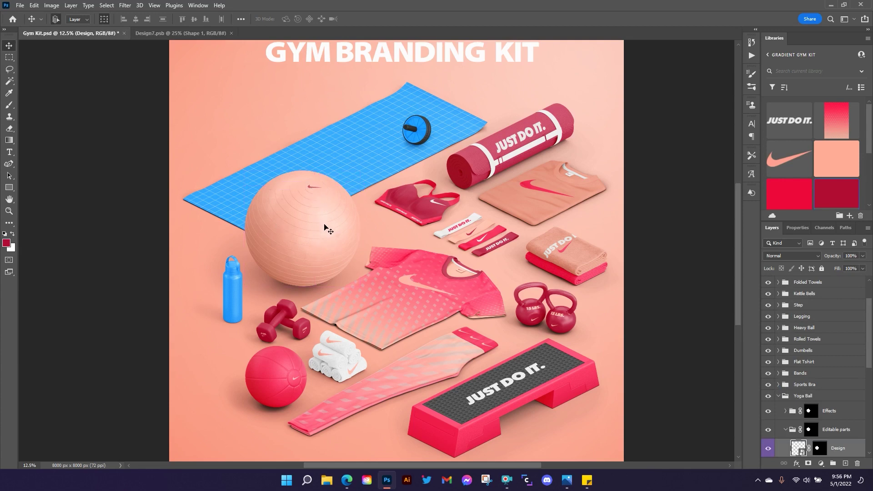
left_click(230, 33)
Collapse the Yoga Ball group, expand the Bottle group and recolour its Jar color layer with the peach library swatch.
left_click(778, 396)
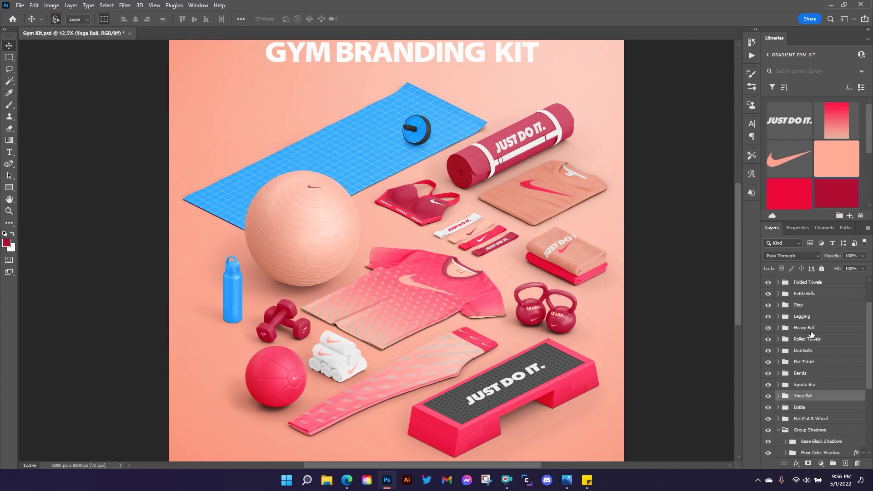
scroll(795, 354, "down", 3)
left_click(778, 296)
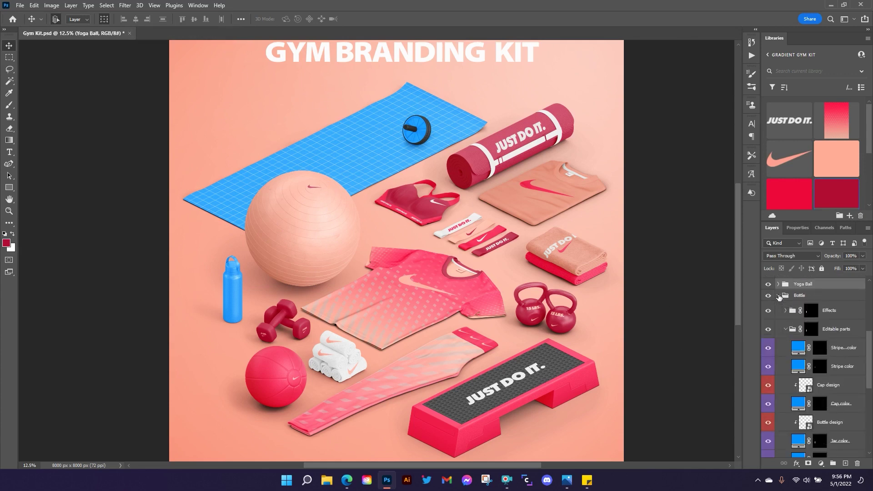
scroll(795, 364, "down", 3)
left_click(769, 362)
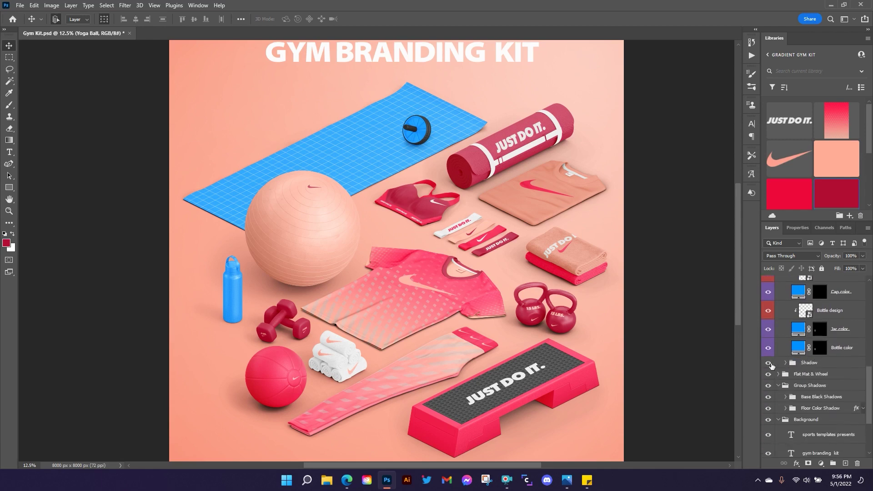
left_click(833, 331)
left_click(837, 159)
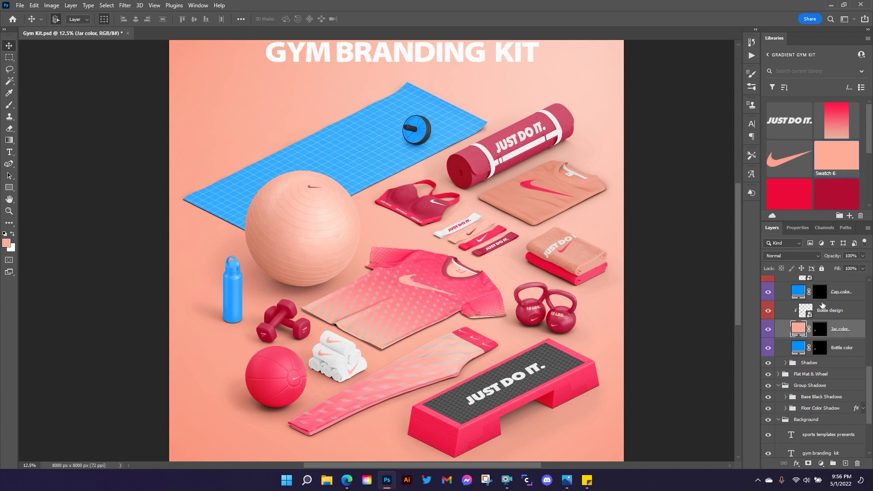
Open the Bottle design smart object and place the library JUST DO IT. graphic rotated 90° and centred on the canvas.
scroll(810, 354, "up", 1)
double_click(809, 352)
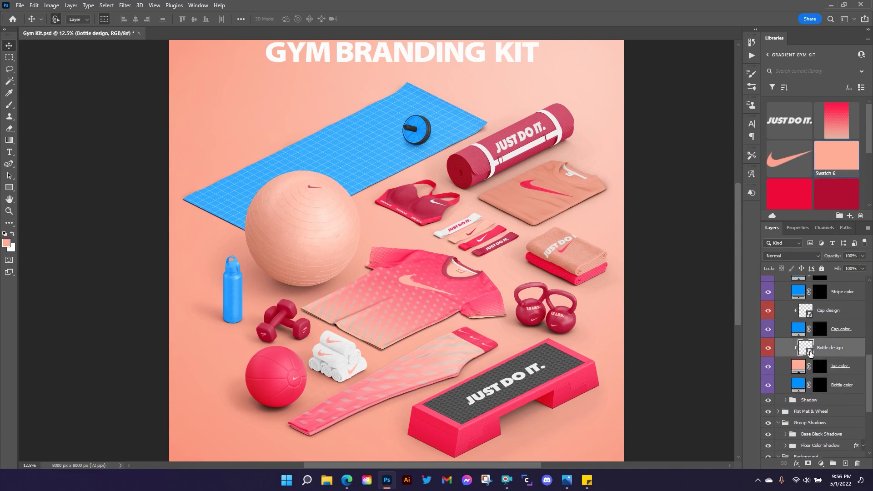
left_click_drag(789, 127, 398, 245)
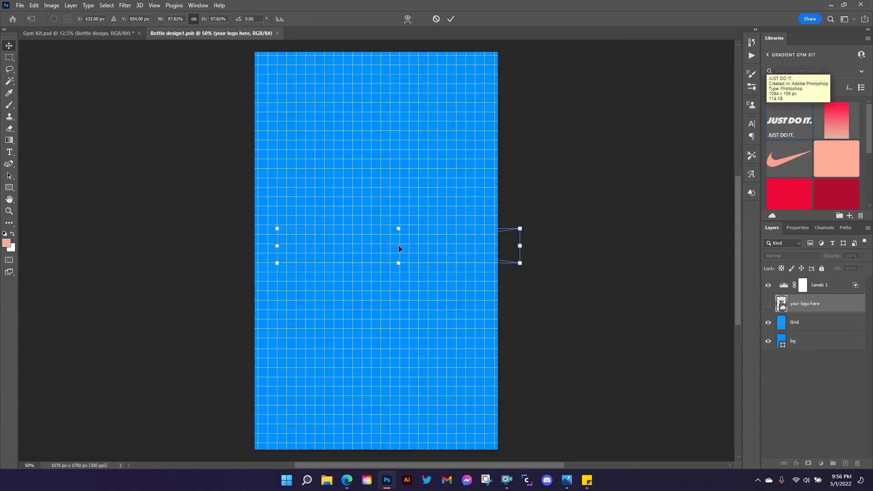
left_click_drag(546, 219, 410, 338)
left_click_drag(397, 199, 403, 203)
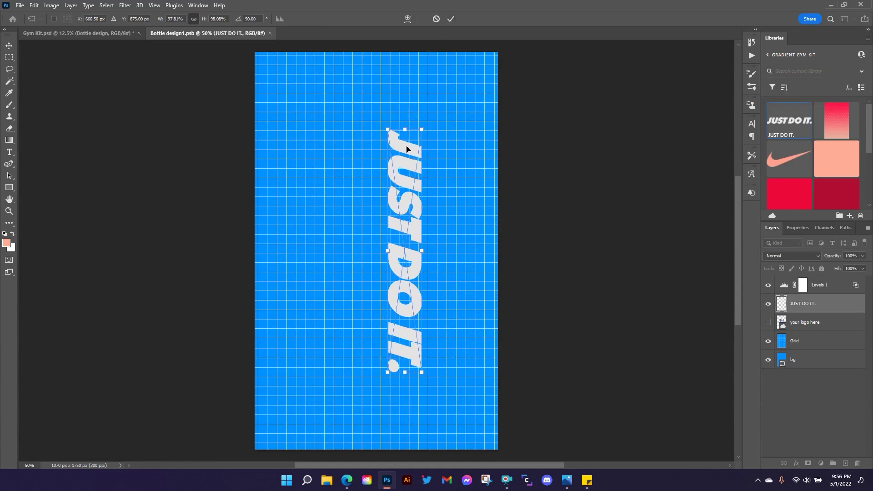
left_click_drag(407, 149, 378, 149)
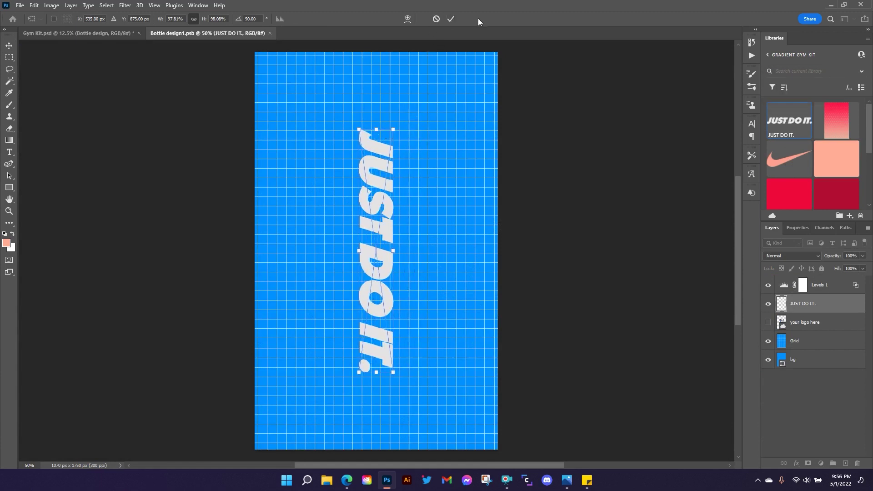
left_click(452, 20)
Hide the Grid and bg layers of the bottle design, save it and return to the gym kit document.
left_click_drag(769, 341, 766, 365)
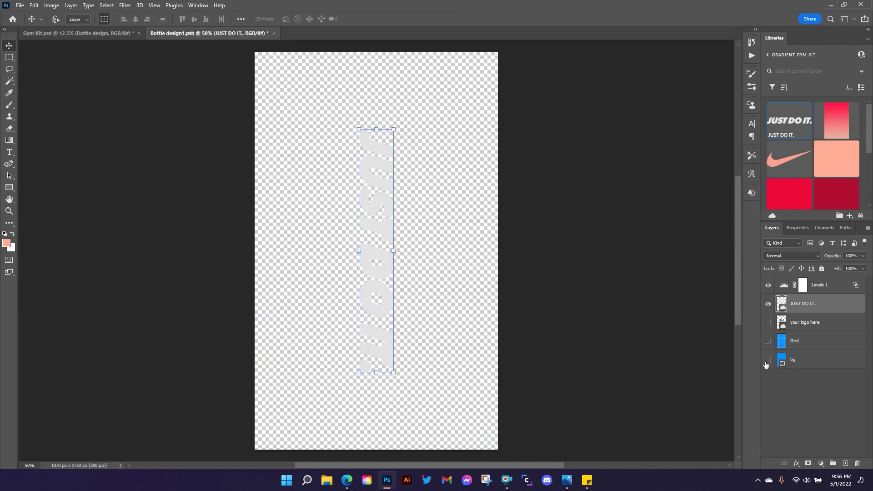
key("ctrl+s")
left_click(102, 35)
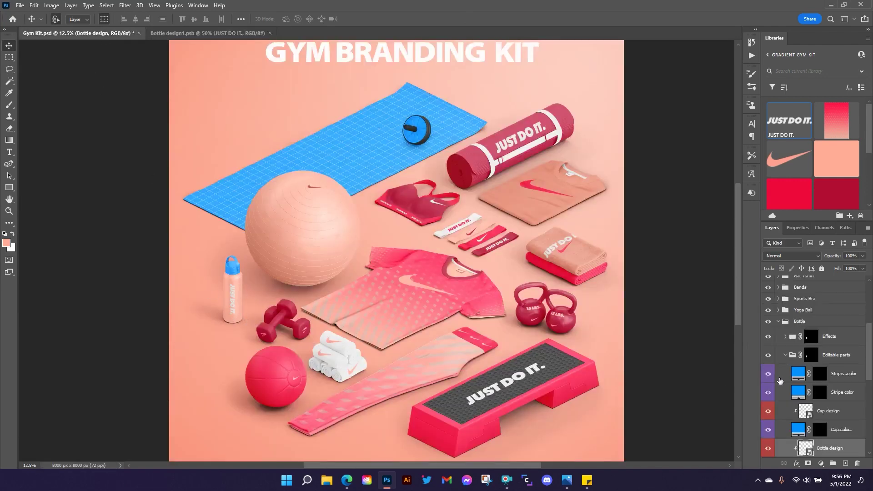
Recolour the bottle's Cap color and Stripe button color layers dark red and its Stripe color layer peach with the library swatches.
scroll(819, 380, "down", 2)
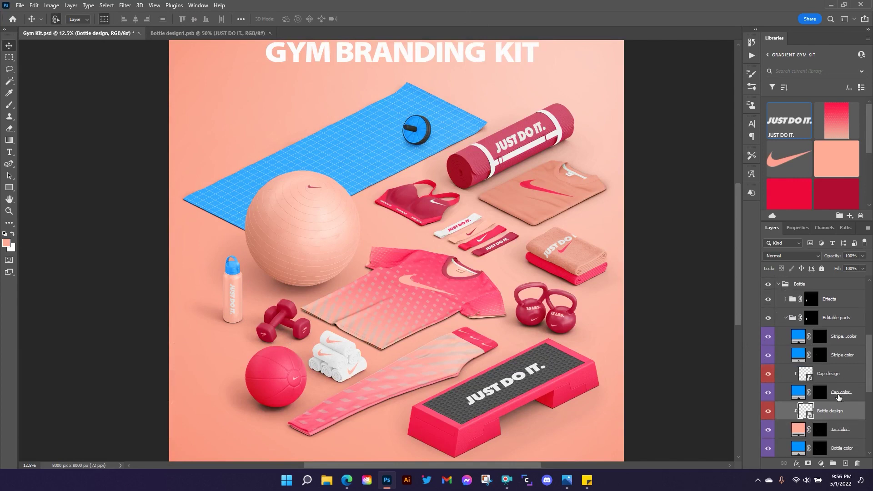
left_click(839, 397)
left_click(839, 193)
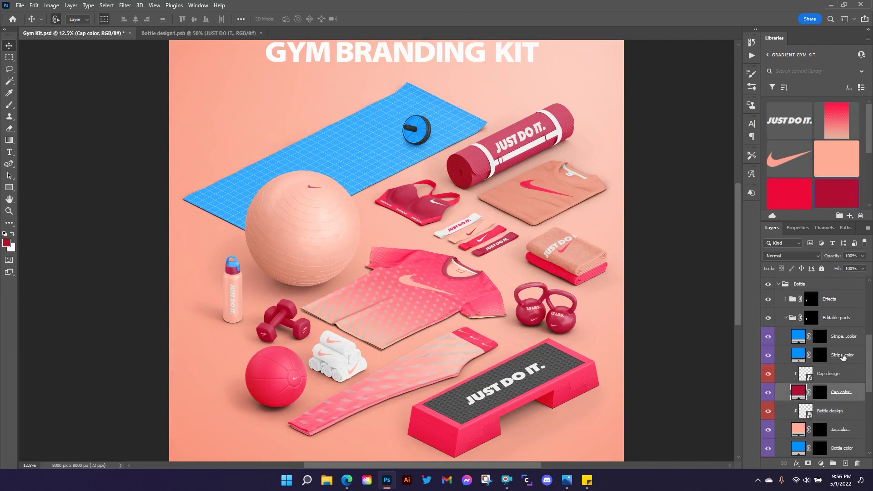
left_click(842, 337)
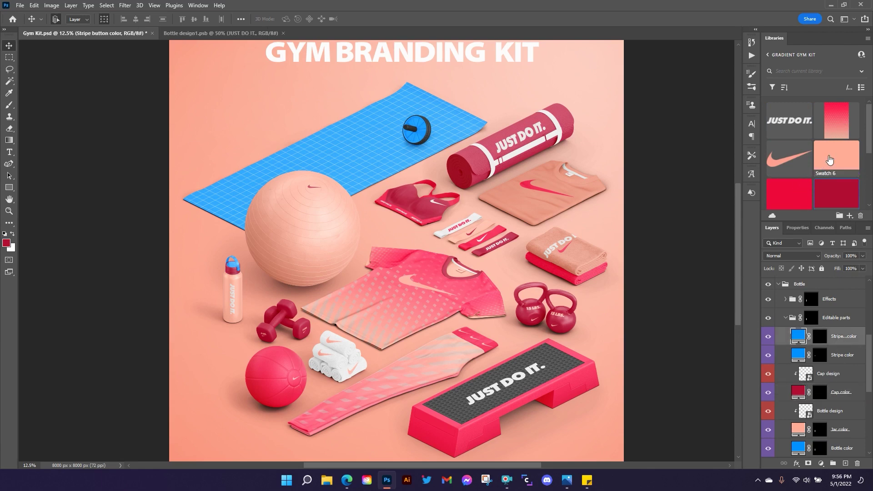
left_click(836, 158)
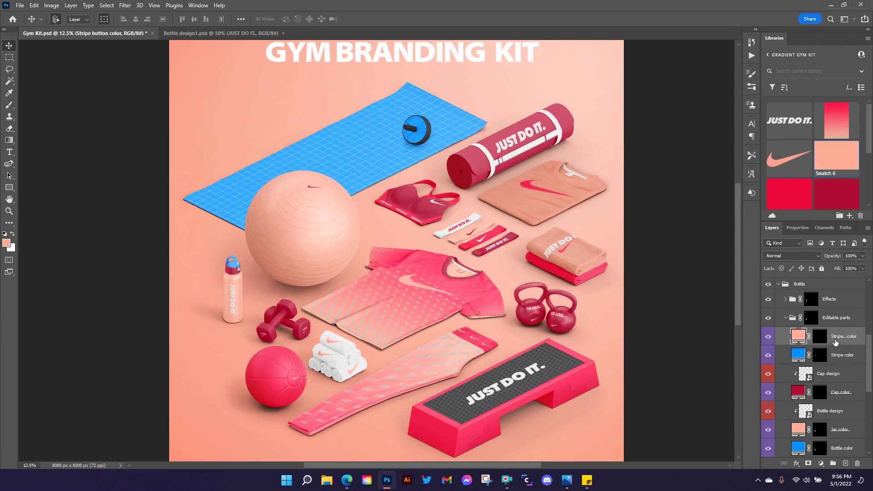
left_click(838, 196)
left_click(837, 357)
left_click(836, 158)
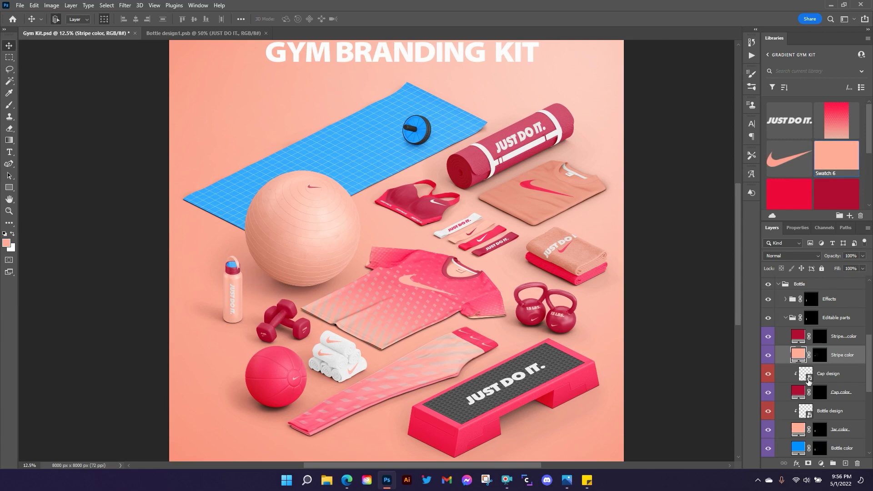
Open the Cap design smart object, hide its Grid layer and recolour the bg circle with the dark red swatch.
double_click(810, 380)
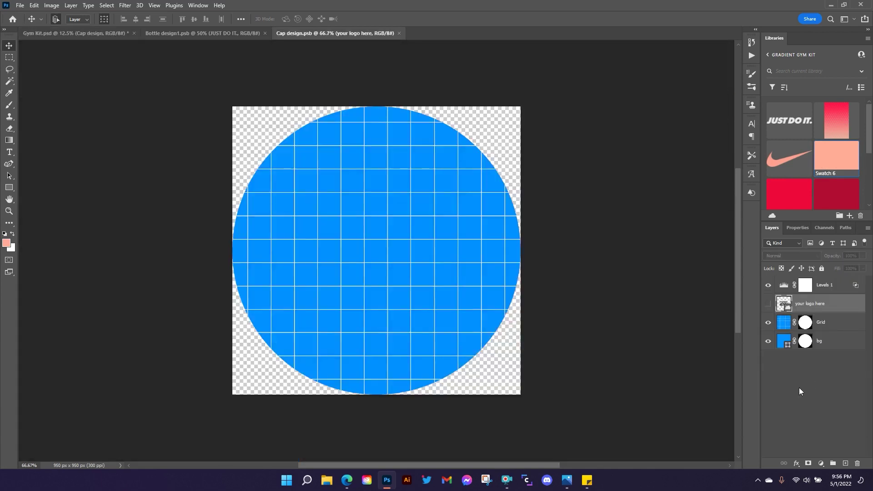
left_click(768, 322)
left_click(818, 341)
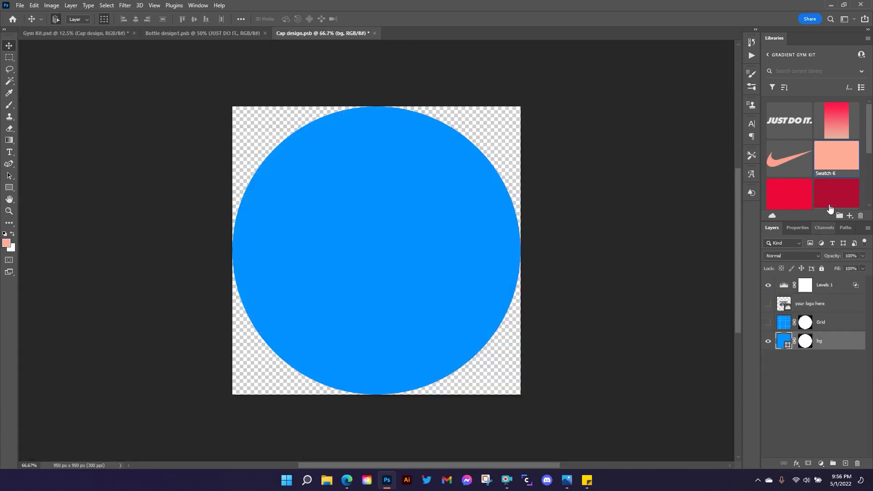
left_click(837, 193)
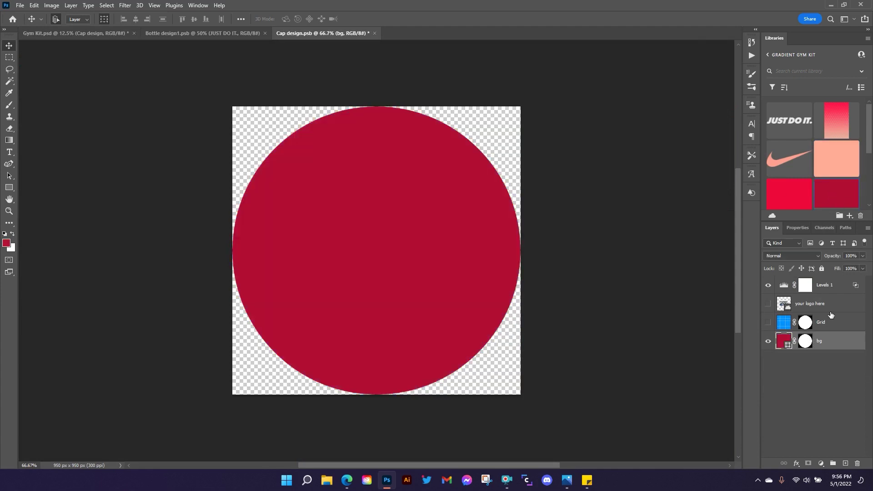
Place the library swoosh on the cap design's red circle, scaled to about 70% of the canvas width and centred.
left_click_drag(790, 165, 369, 244)
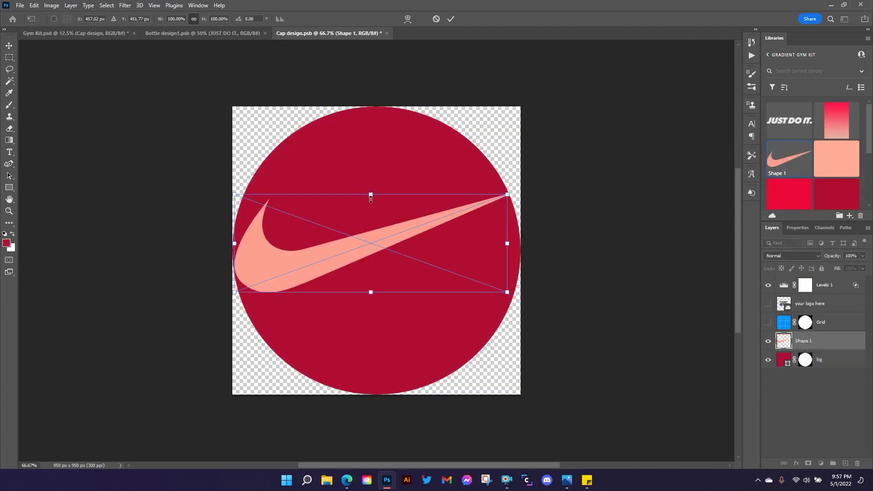
left_click_drag(370, 194, 370, 220)
left_click_drag(393, 250, 398, 243)
left_click(450, 19)
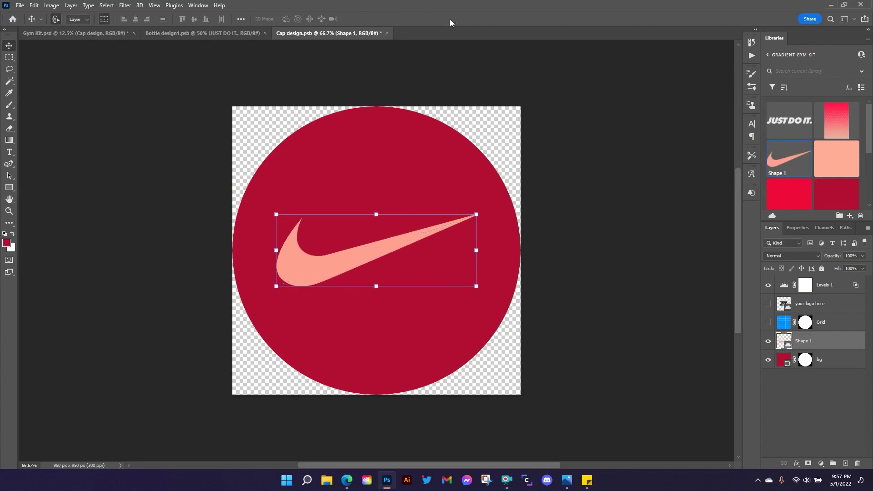
Save and close the Cap design, close the Bottle design and check the finished bottle in the gym kit document.
left_click(387, 33)
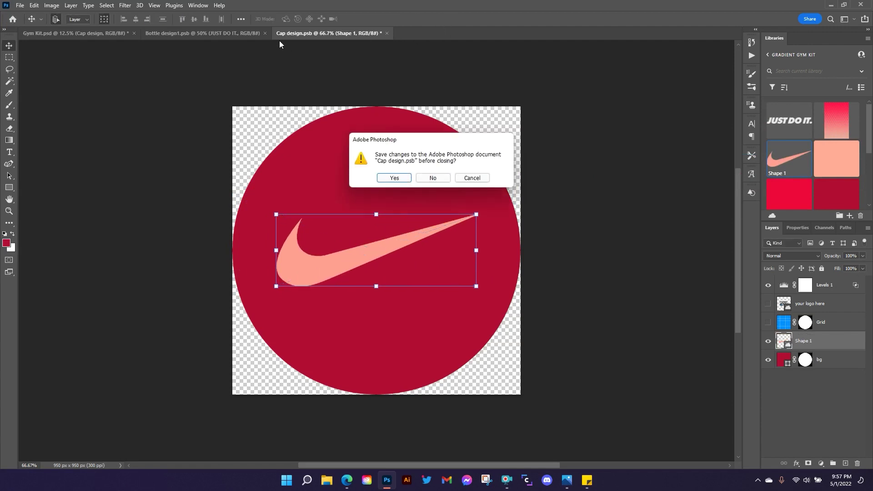
left_click(394, 178)
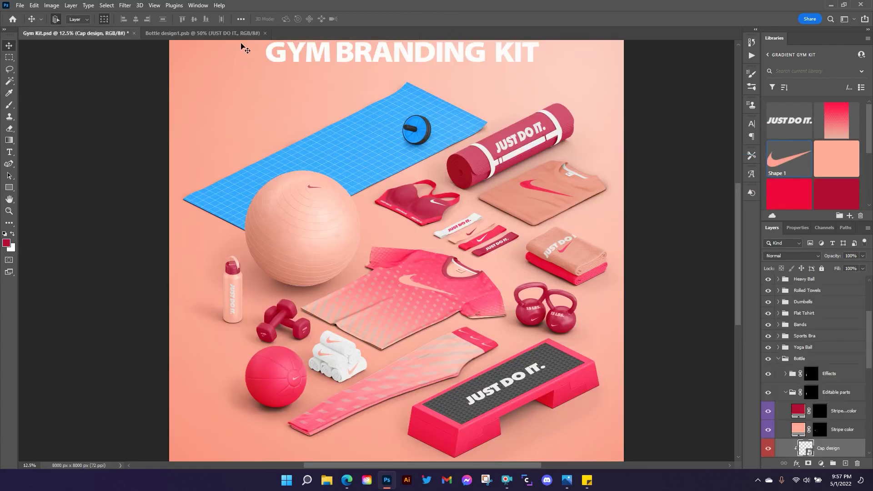
left_click(265, 34)
key("ctrl+plus")
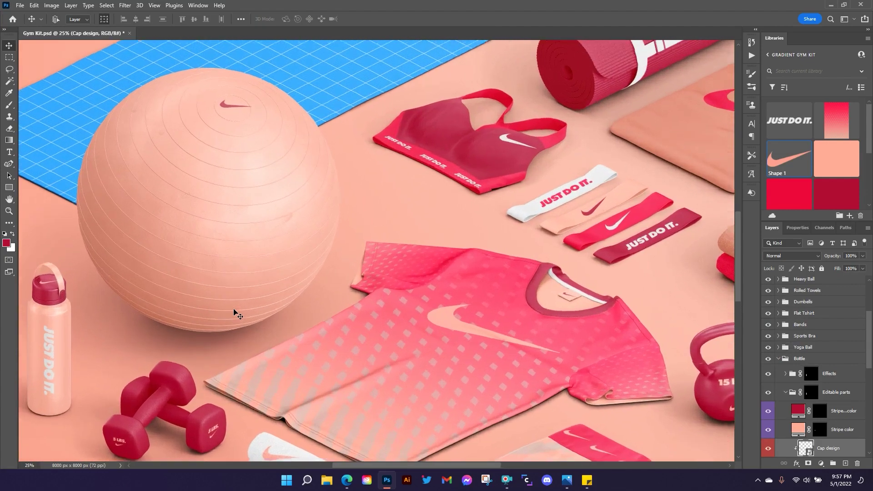
key("ctrl+plus")
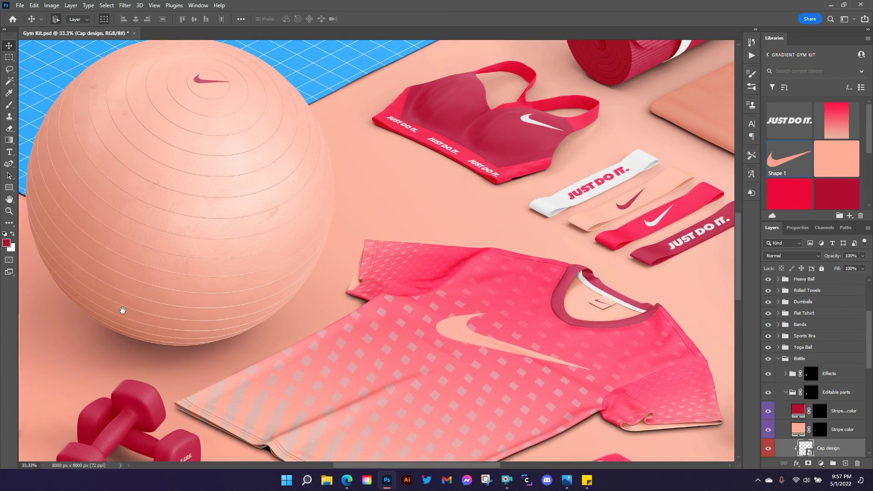
left_click_drag(123, 310, 433, 243)
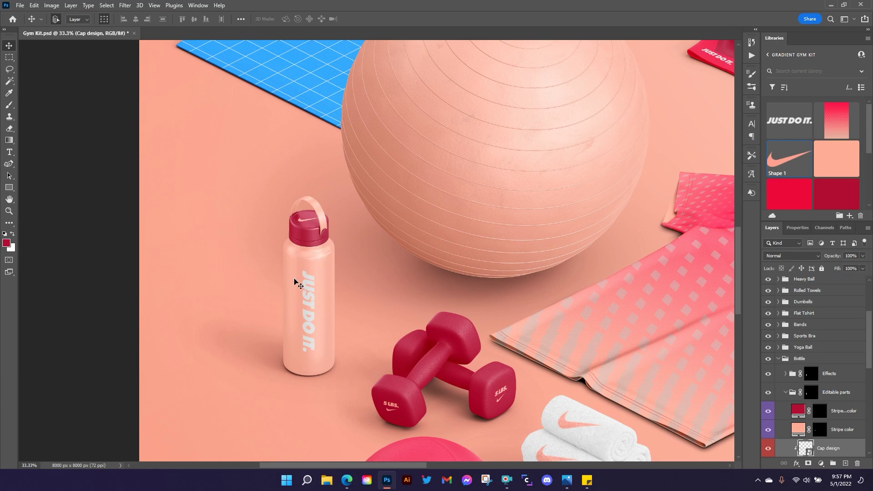
key("ctrl+0")
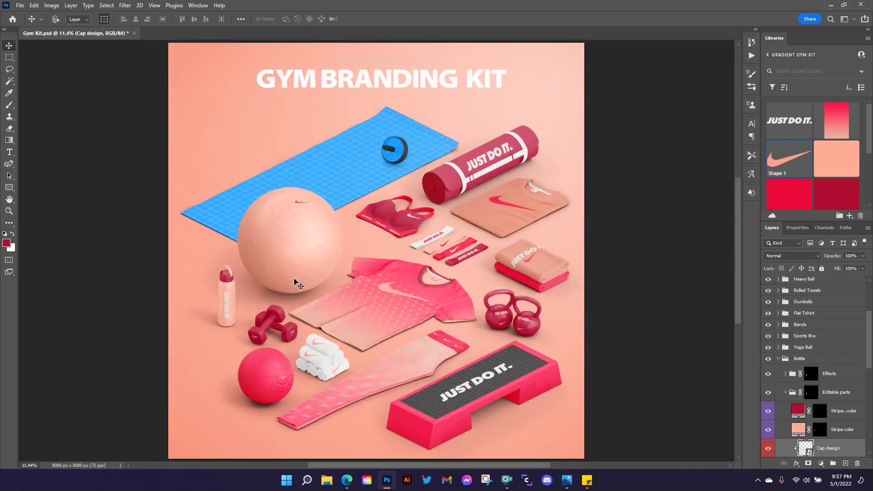
Collapse the Bottle group, expand the Mat group and recolour the Mat color layer with the bright red library swatch.
left_click(783, 359)
left_click(778, 358)
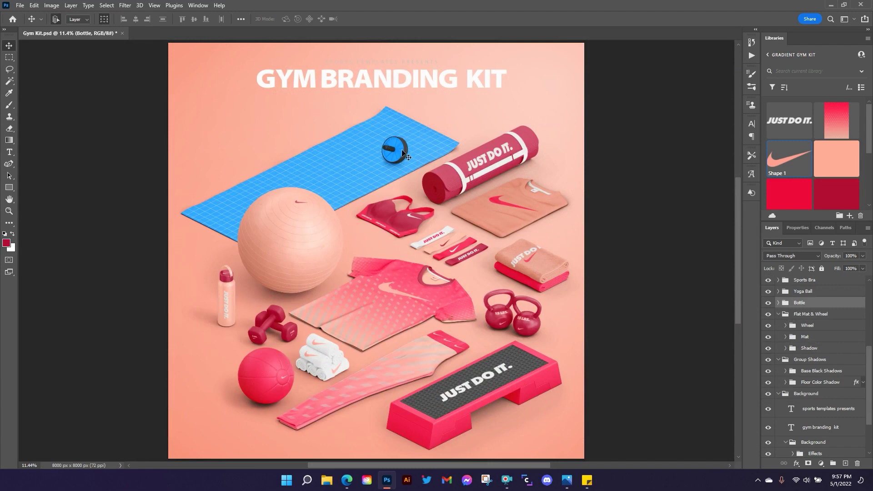
left_click(785, 339)
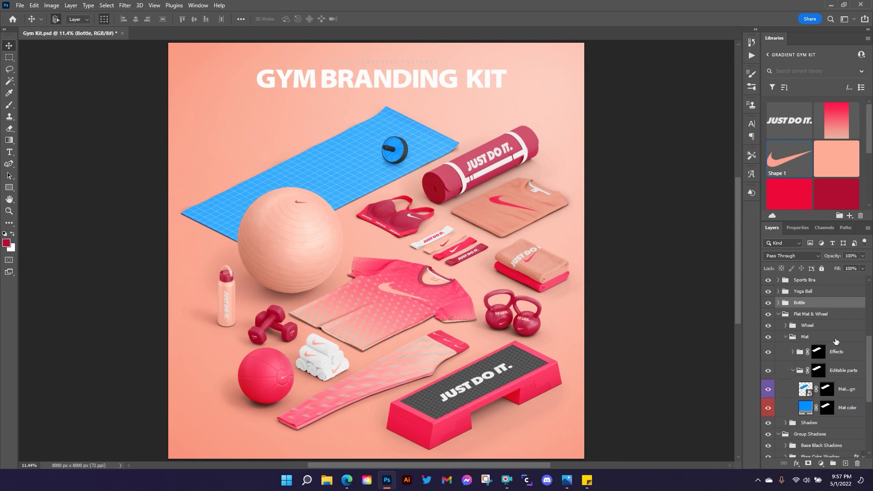
scroll(837, 342, "down", 1)
left_click(841, 390)
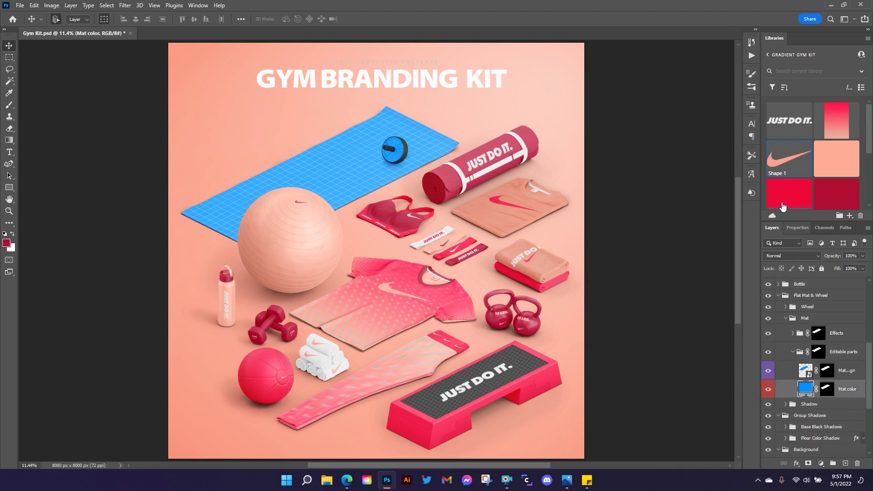
left_click(784, 204)
Open the mat design smart object and place the library JUST DO IT. graphic enlarged to about 208% near the canvas centre.
double_click(809, 375)
left_click_drag(789, 120, 345, 245)
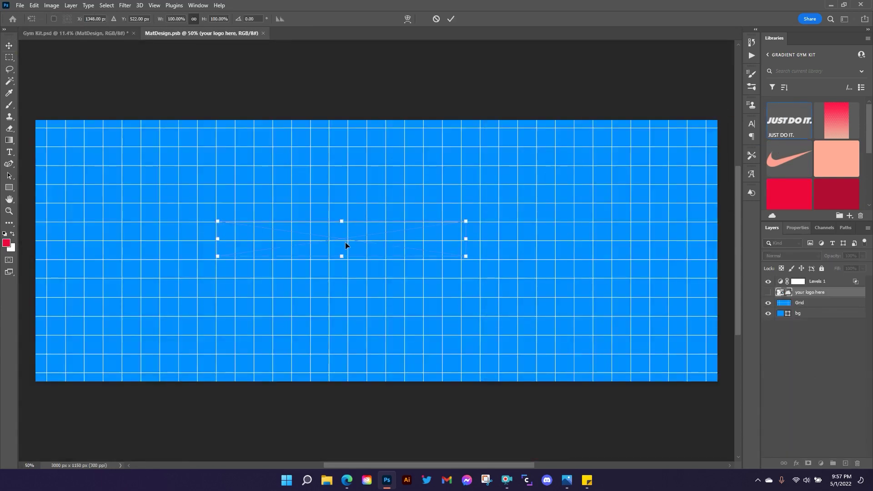
left_click_drag(363, 195, 407, 226)
left_click(451, 19)
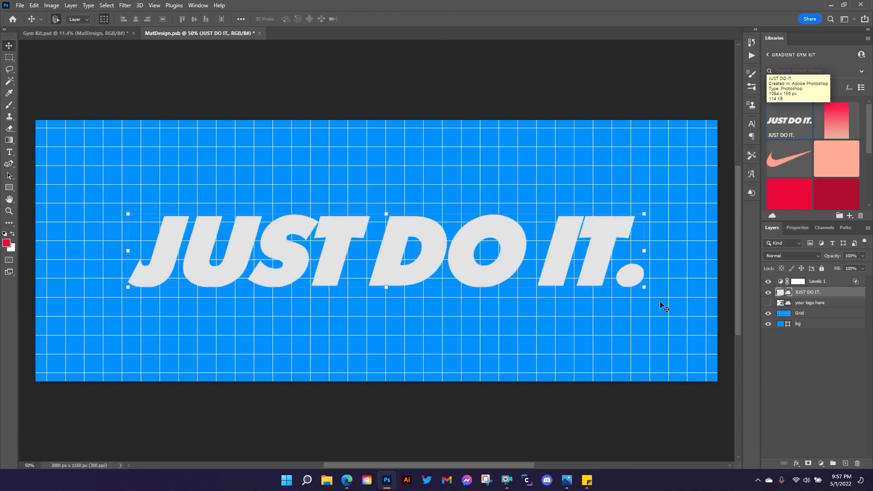
Hide the mat design's Grid and bg layers, save it and return to the gym kit document.
left_click(768, 292)
left_click(768, 293)
left_click_drag(768, 313, 769, 323)
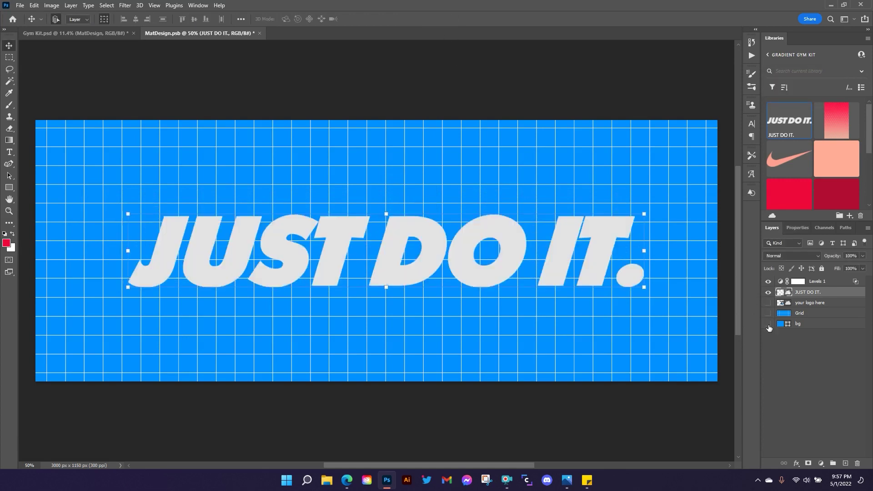
key("ctrl+s")
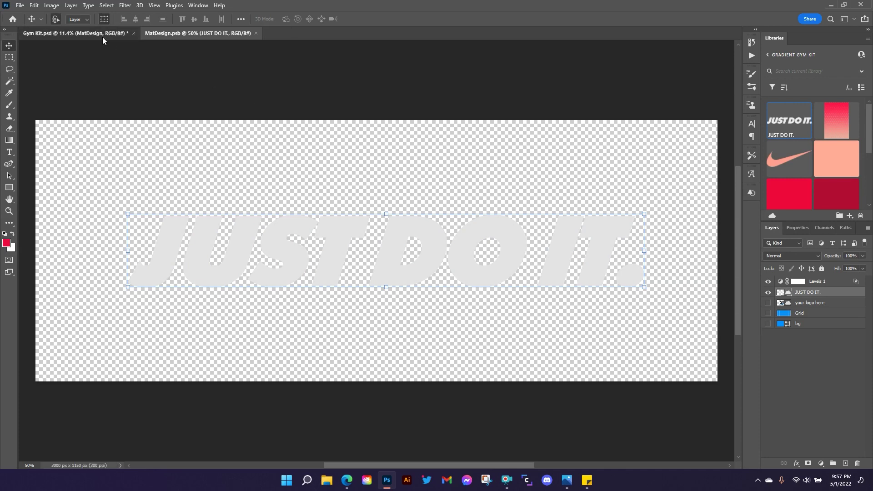
left_click(102, 35)
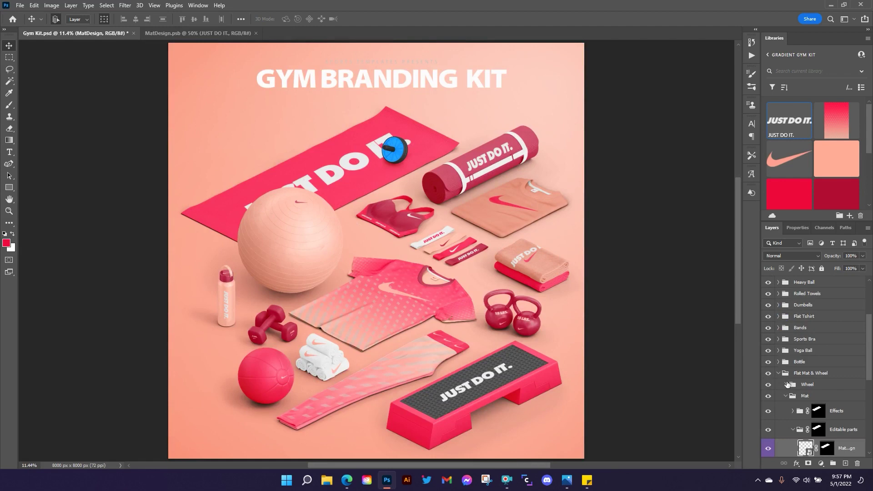
Move the Wheel group about 155 px left and 401 px up, towards the mat's far corner.
left_click(785, 396)
left_click(811, 386)
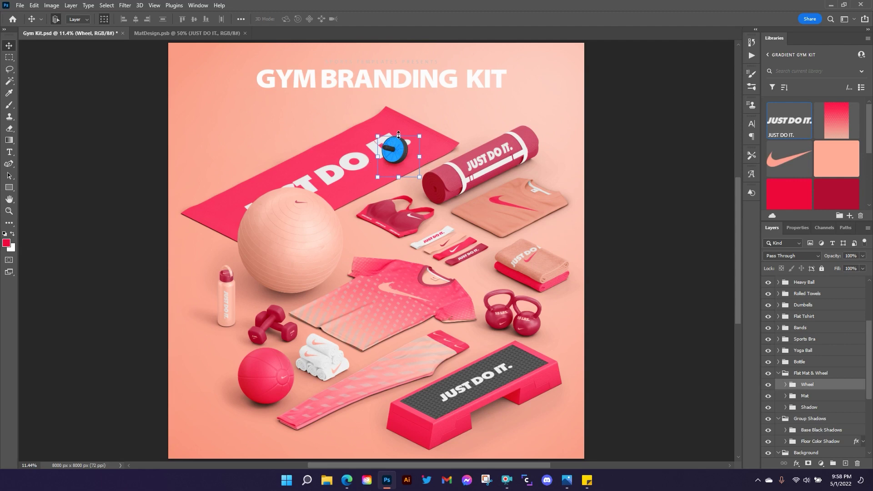
left_click(786, 384)
scroll(827, 437, "down", 3)
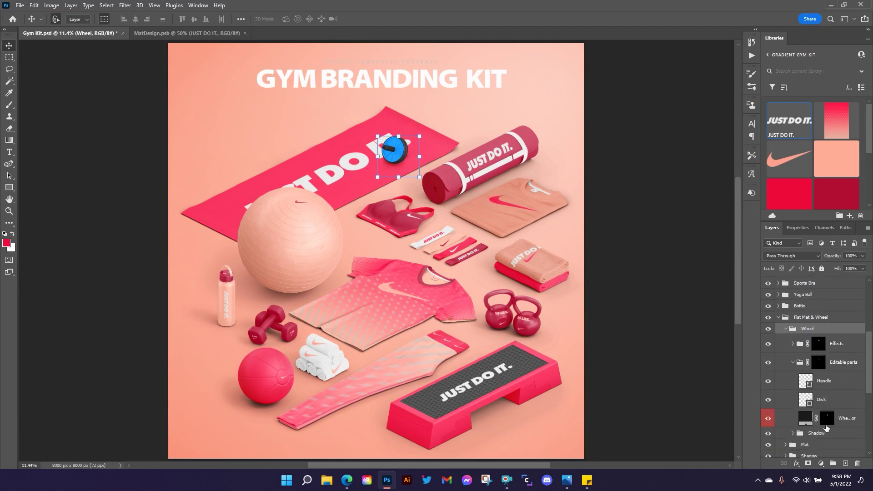
left_click(785, 328)
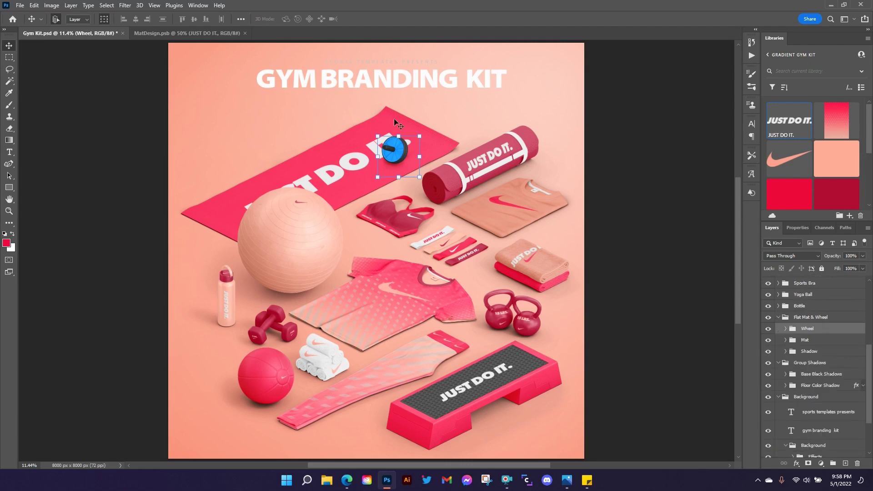
left_click(402, 136)
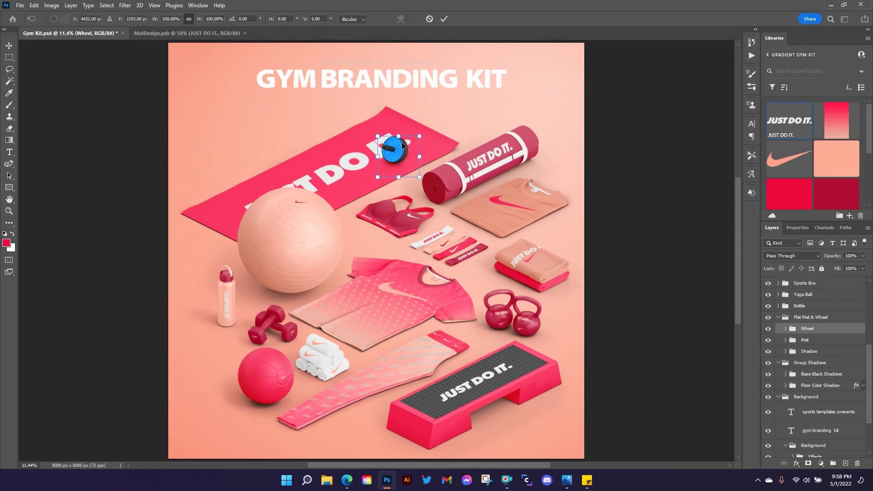
left_click_drag(402, 153, 394, 130)
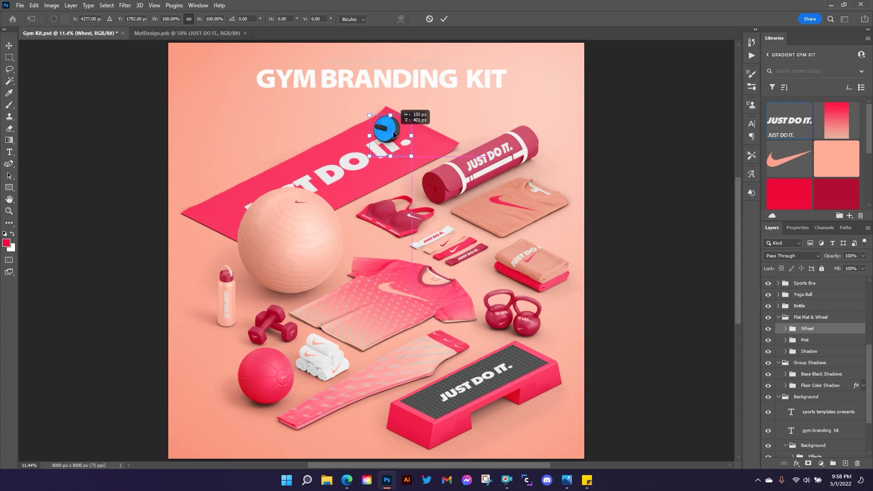
left_click(444, 18)
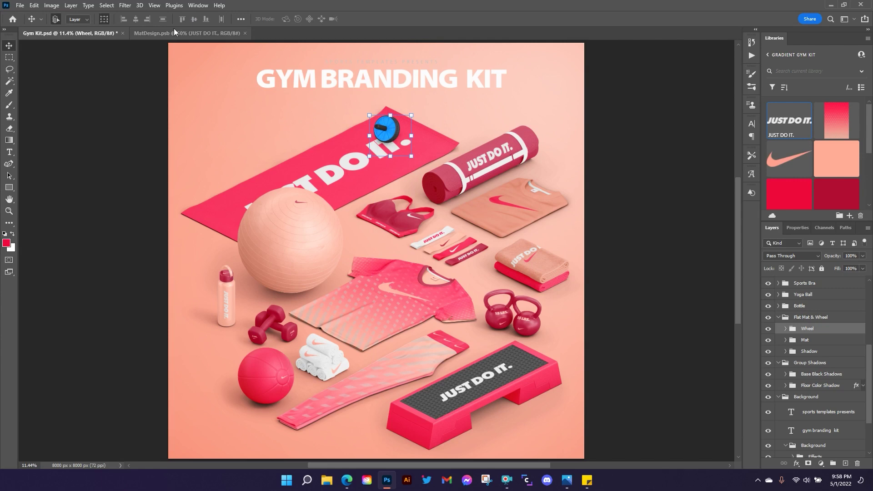
Shrink the mat design's JUST DO IT. graphic to about four fifths of its size, save it and return to the gym kit document.
left_click(174, 30)
left_click(385, 213)
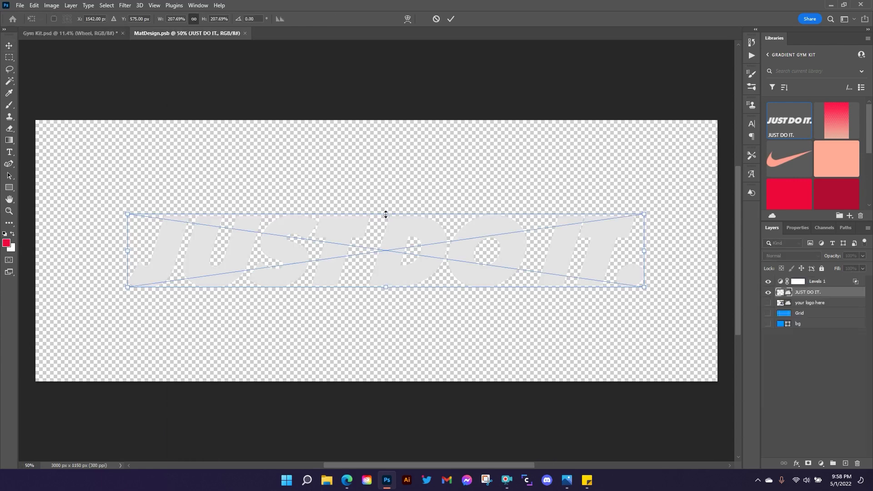
left_click_drag(385, 214, 386, 221)
left_click(451, 19)
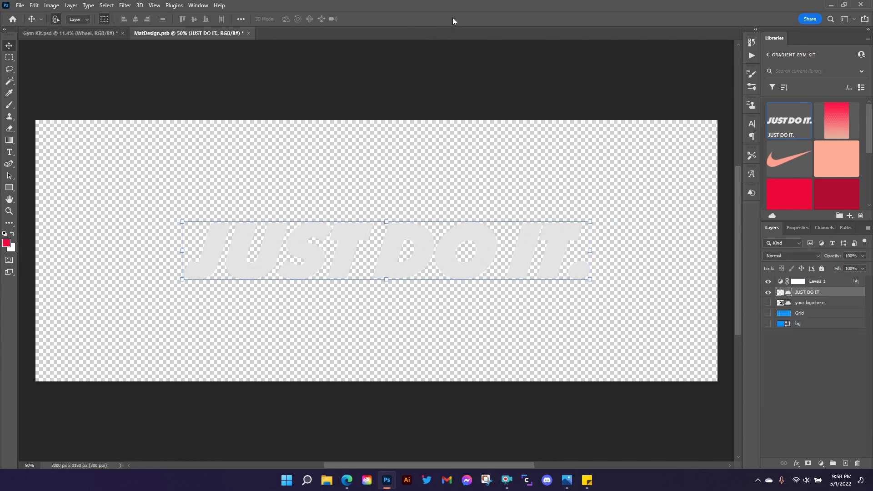
key("ctrl+s")
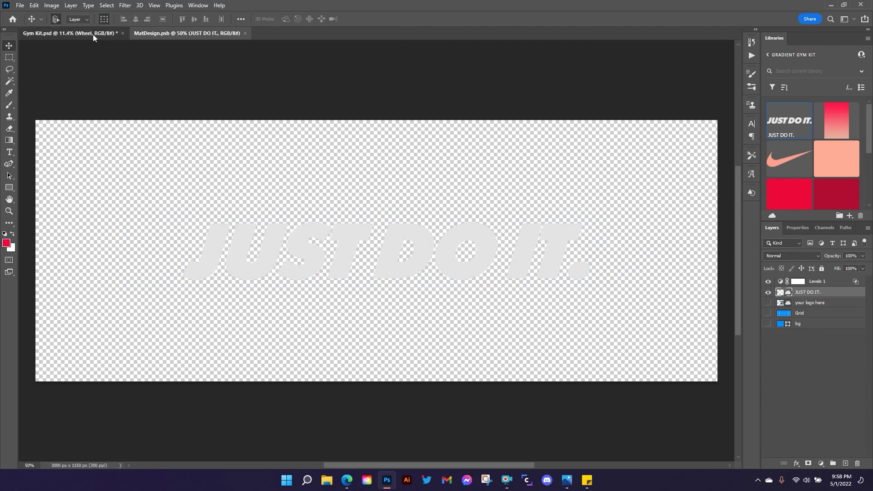
left_click(93, 34)
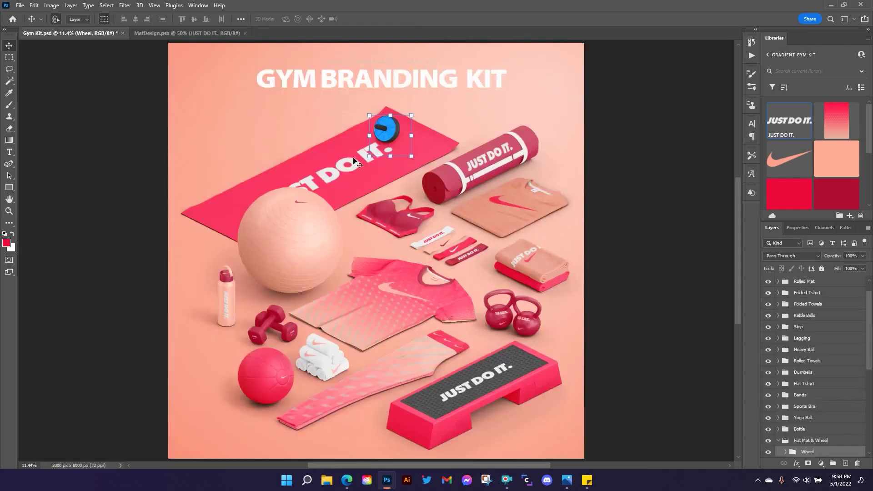
Expand the Wheel group and recolour its Handle layer with the near-black library swatch, Swatch 10.
scroll(801, 412, "down", 3)
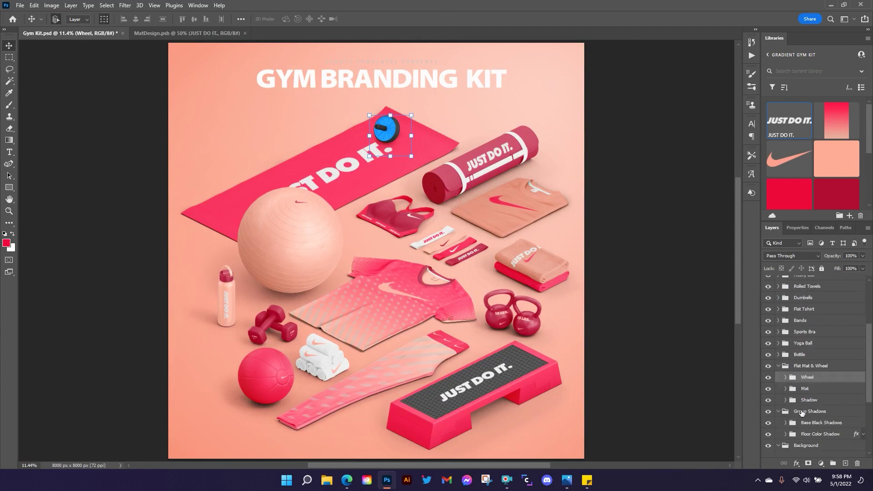
left_click(786, 377)
scroll(816, 386, "down", 2)
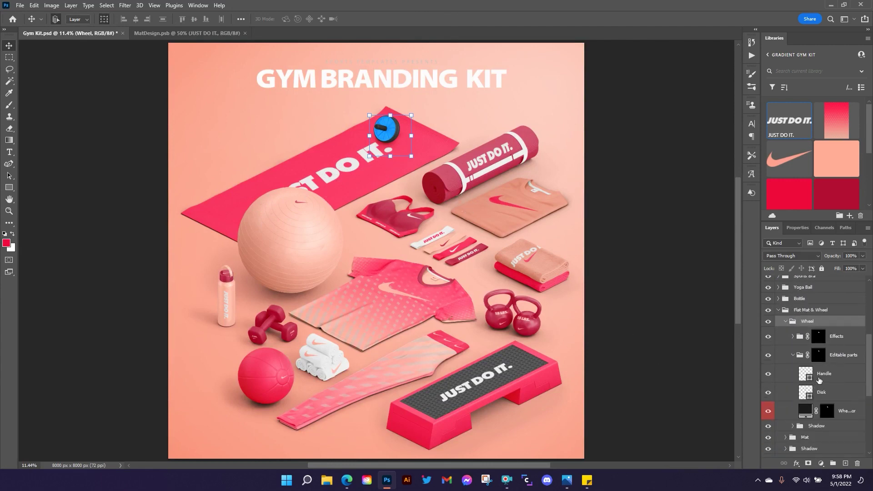
left_click(821, 379)
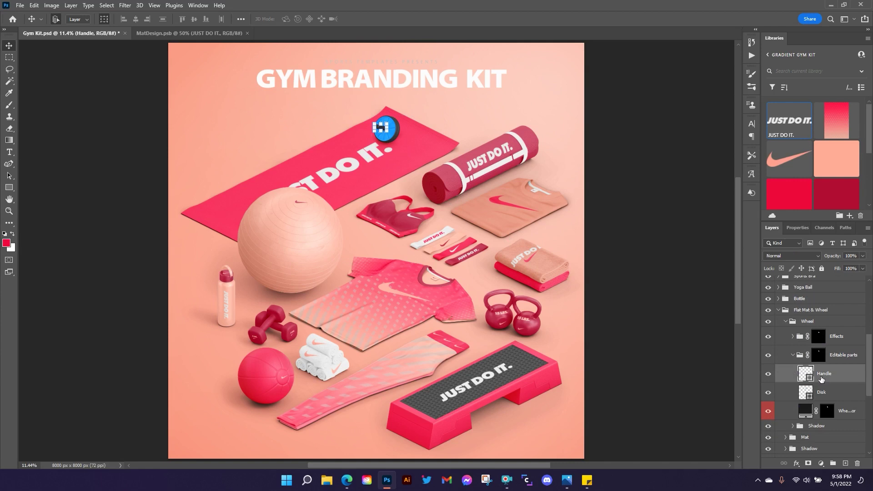
left_click(840, 158)
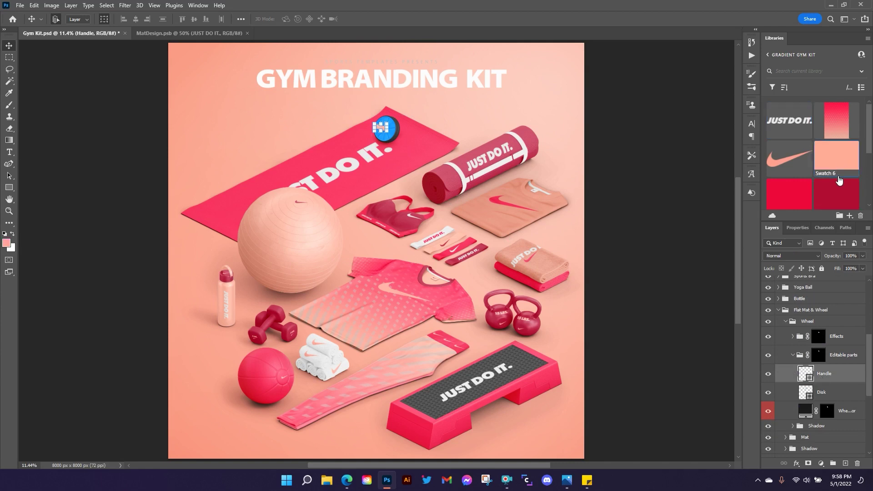
scroll(840, 158, "down", 3)
left_click(831, 130)
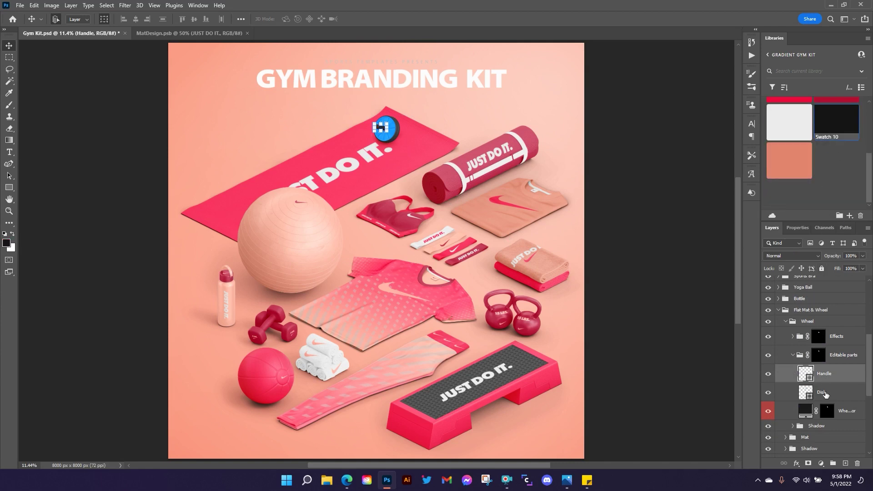
Recolour the wheel's Disk layer with the salmon library swatch, Swatch 12, and deselect the layer.
left_click(824, 394)
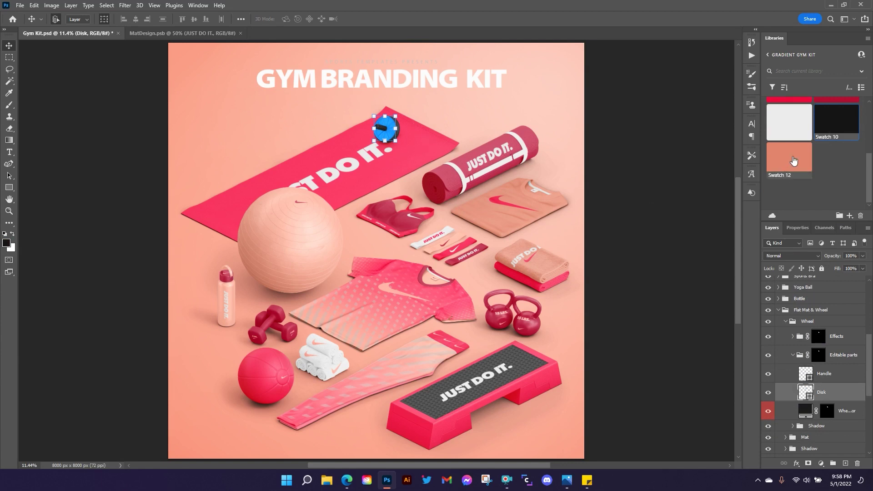
left_click(795, 158)
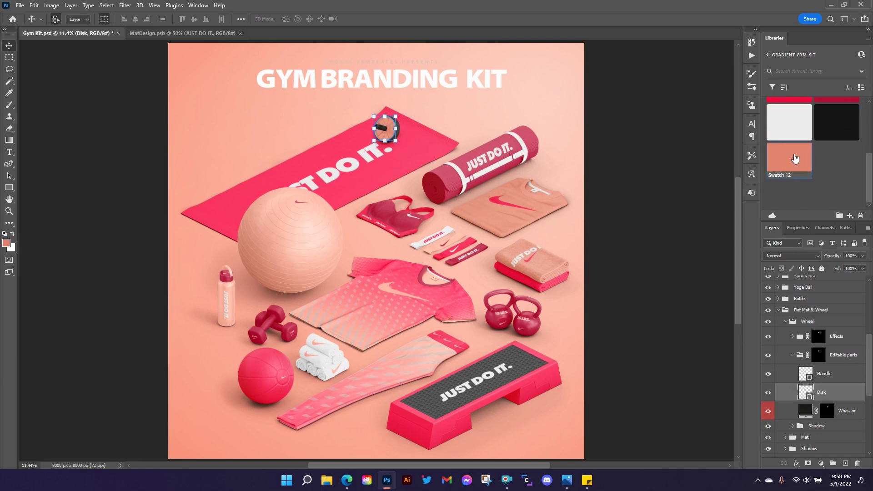
left_click(641, 194)
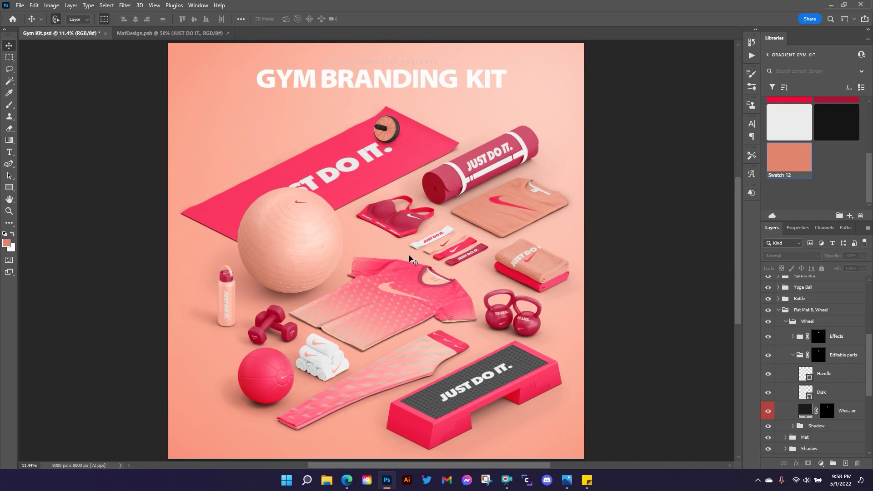
scroll(412, 257, "down", 1)
scroll(411, 258, "up", 1)
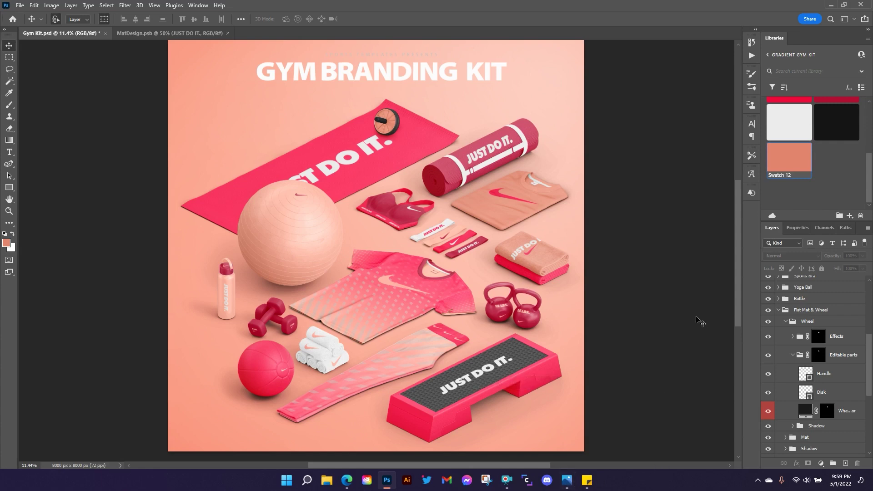
Open the Yoga Ball group's Effects, compare the ball with and without them, and show its Dynamic lighting layer.
left_click(778, 310)
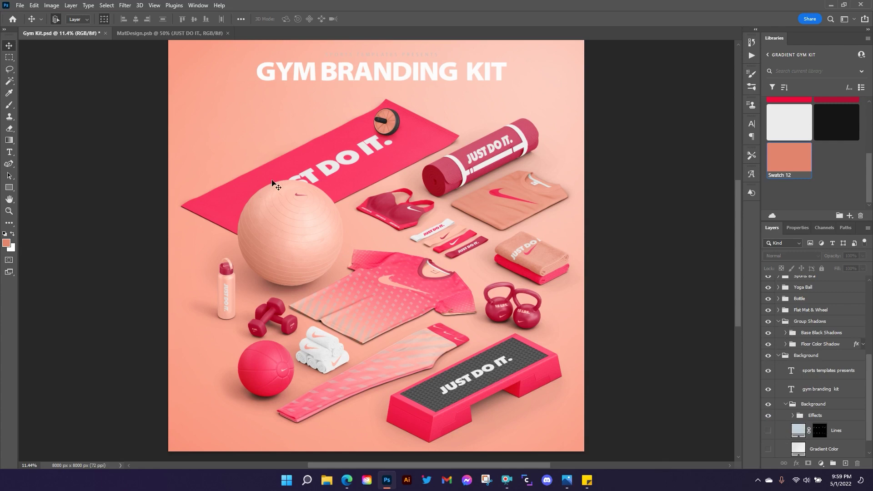
left_click(778, 287)
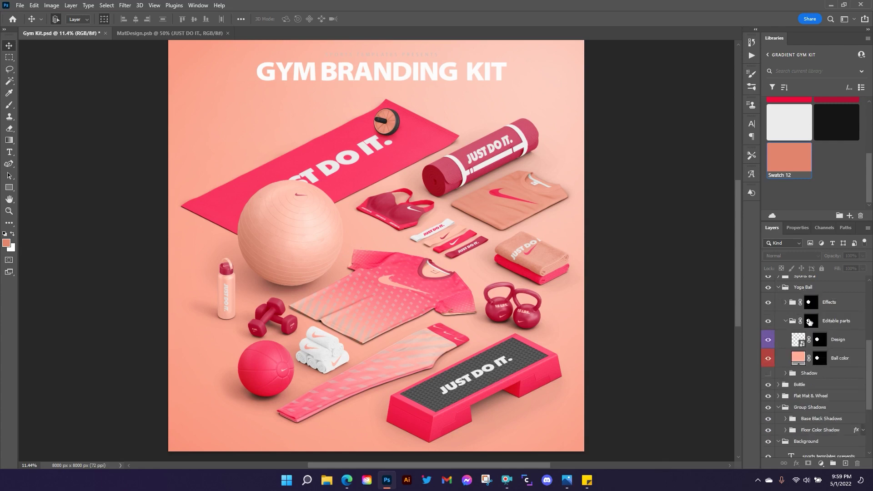
left_click(786, 302)
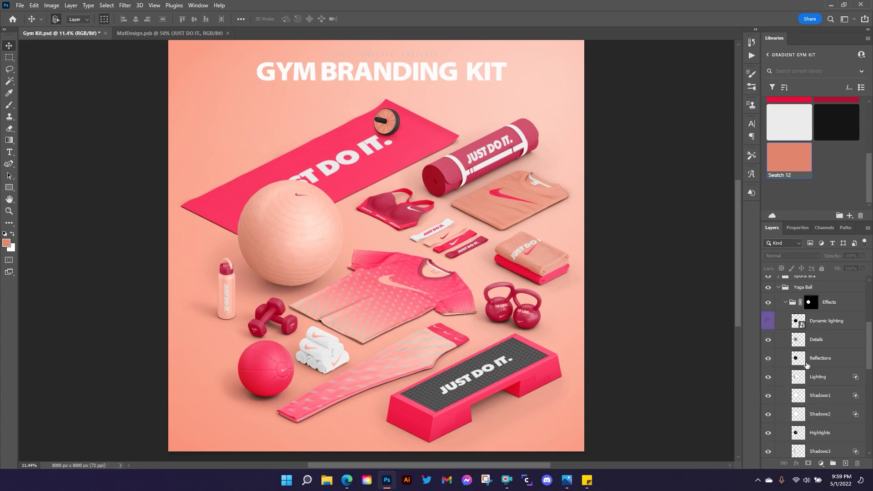
left_click(768, 303)
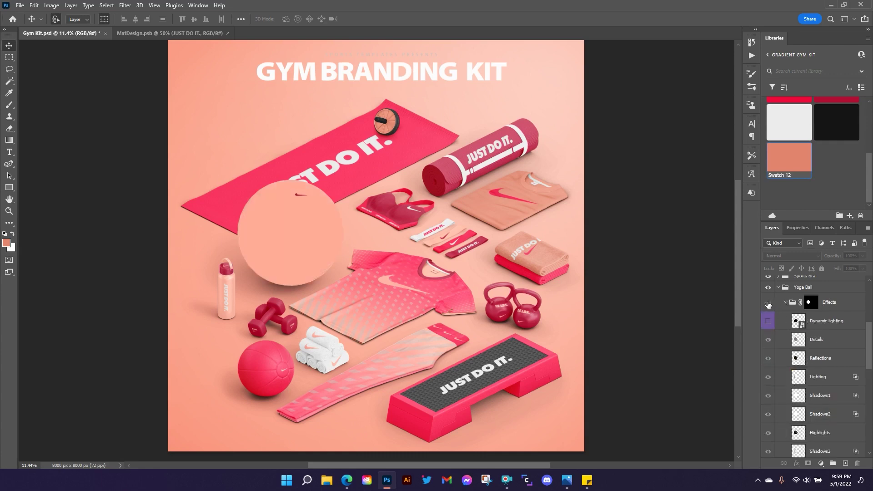
left_click(768, 303)
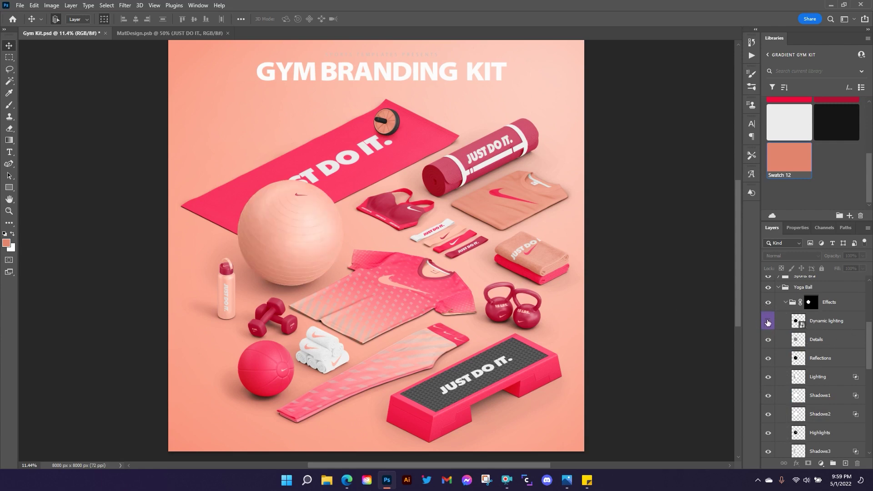
left_click(768, 322)
left_click(768, 322)
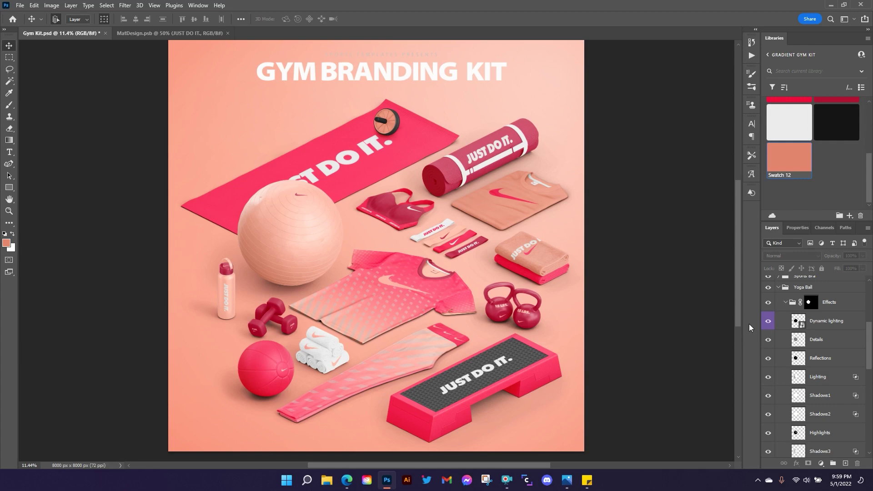
Set the Hue/Saturation hue to -31 in the yoga ball's Dynamic lighting smart object, save it and return to the gym kit document.
double_click(801, 326)
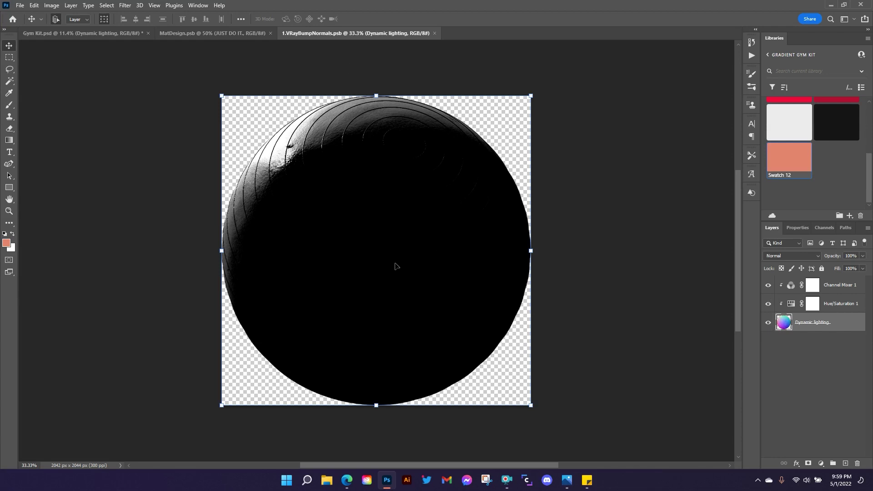
left_click(790, 305)
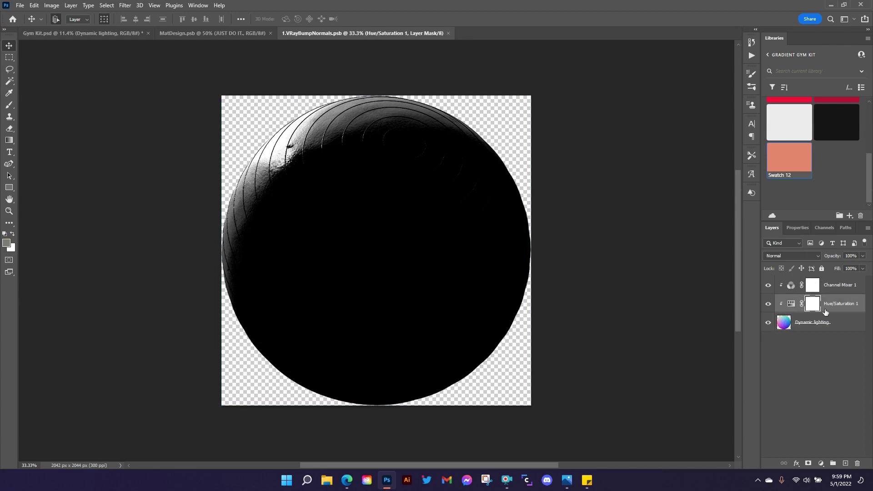
left_click(799, 228)
left_click_drag(840, 294, 799, 294)
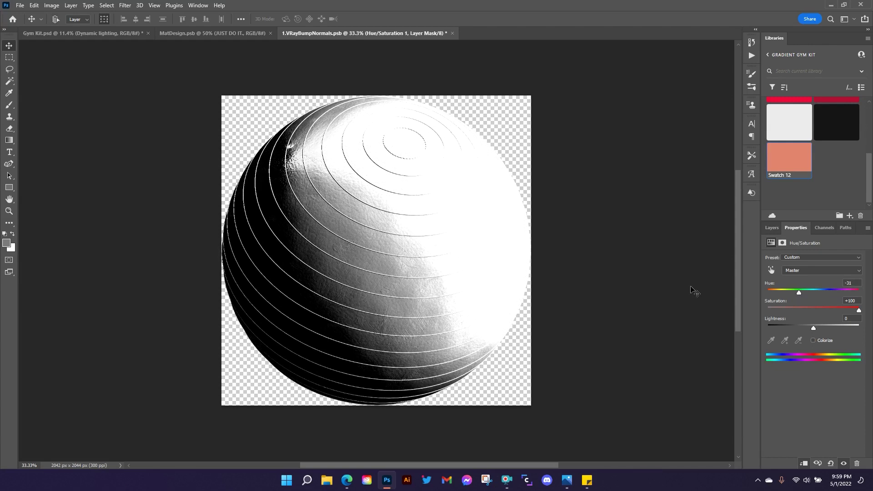
key("ctrl+s")
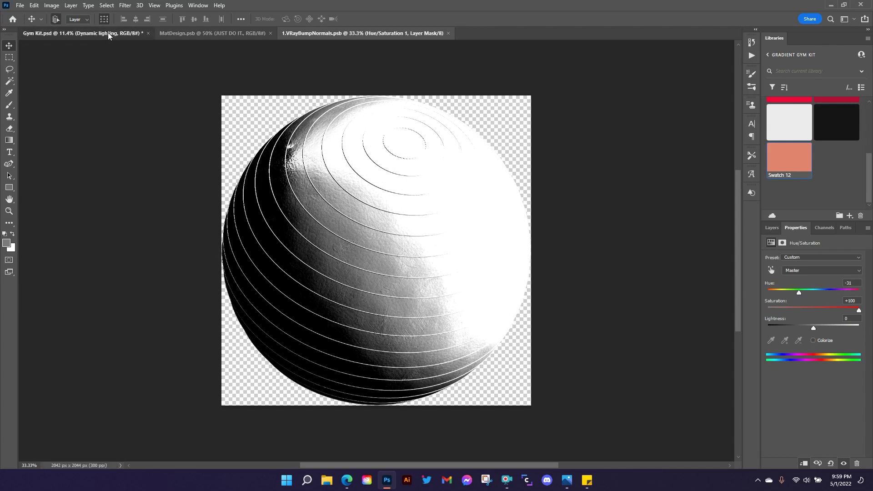
left_click(108, 33)
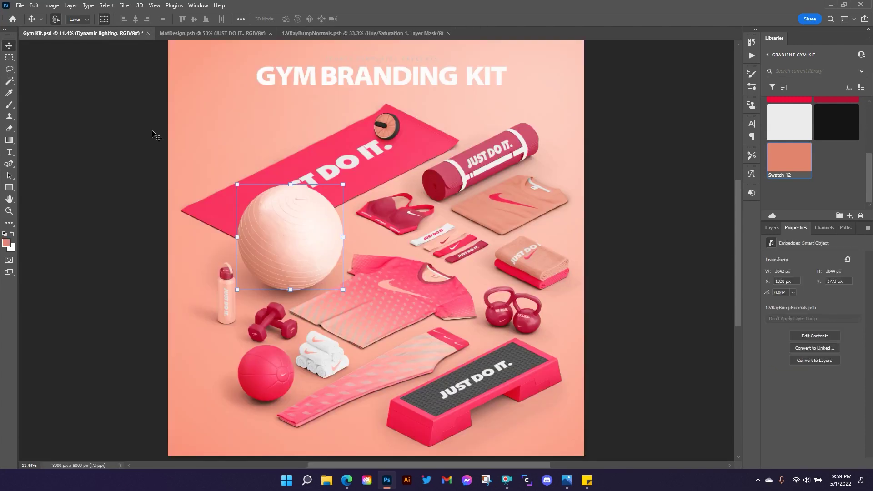
Compare the yoga ball with and without its Dynamic lighting layer, leaving that layer hidden.
left_click(771, 227)
scroll(825, 361, "down", 3)
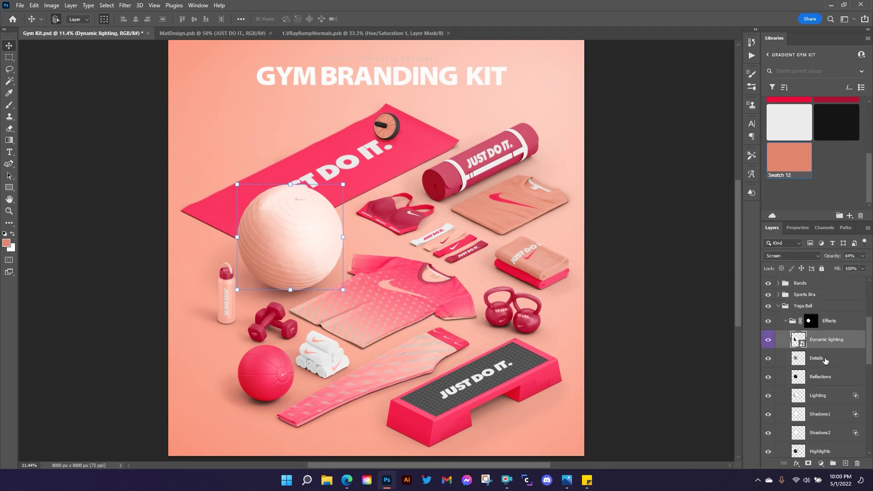
left_click(769, 340)
left_click(769, 340)
left_click(769, 340)
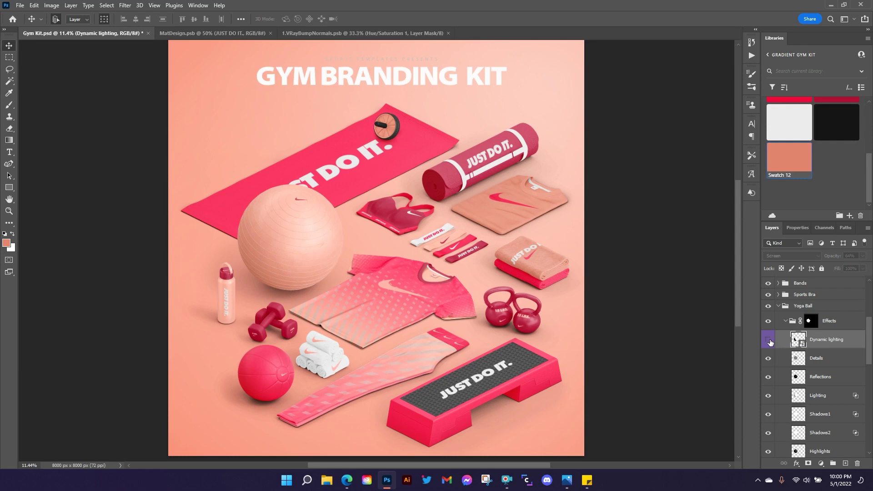
Expand the Sports Bra group's Effects and show its Dynamic Lighting layer.
left_click(778, 295)
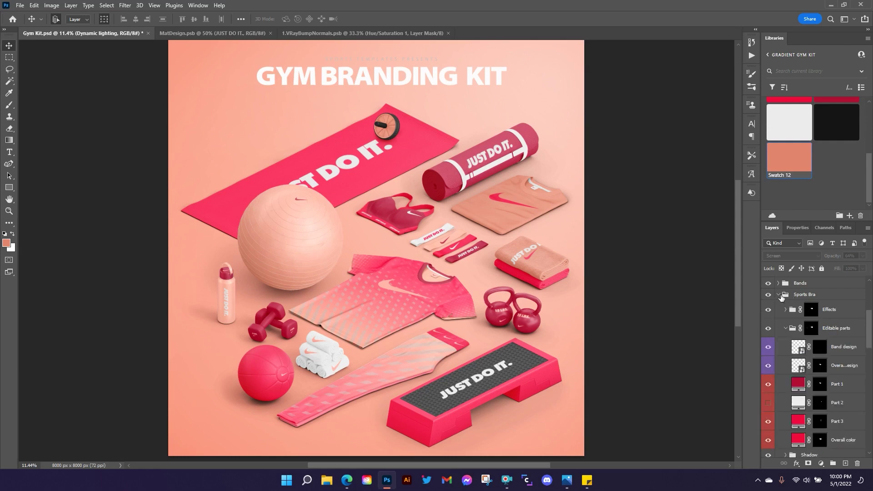
left_click(785, 310)
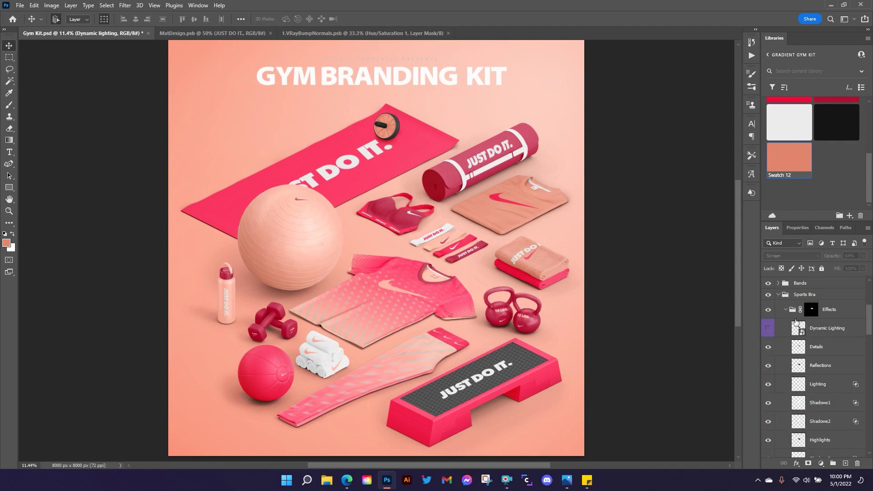
left_click(768, 329)
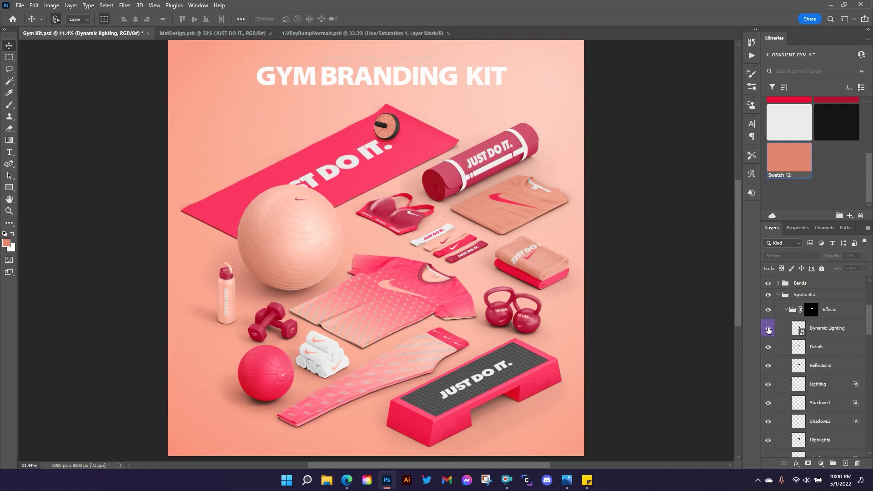